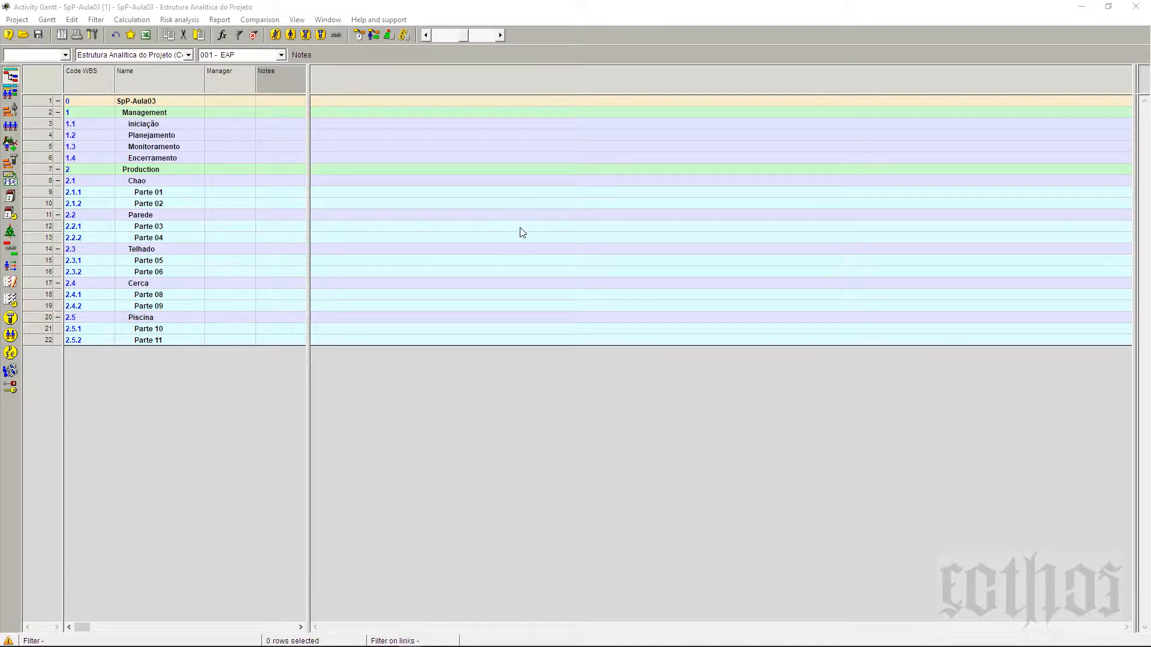
pyautogui.click(178, 193)
pyautogui.click(178, 203)
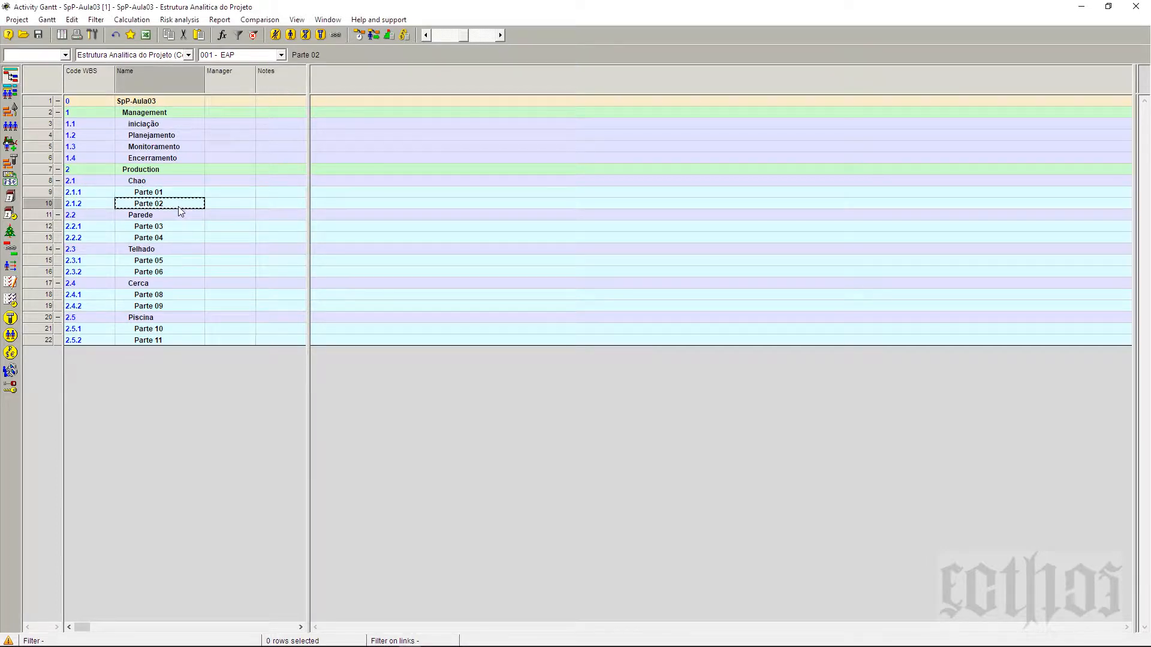
pyautogui.click(178, 193)
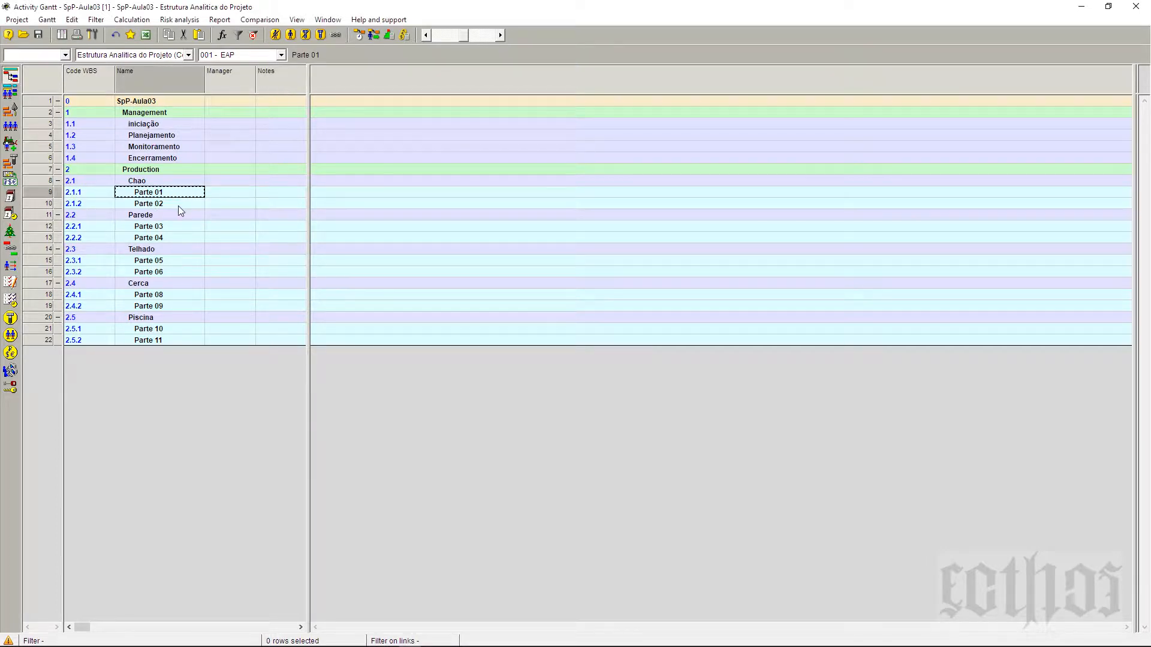
pyautogui.click(178, 206)
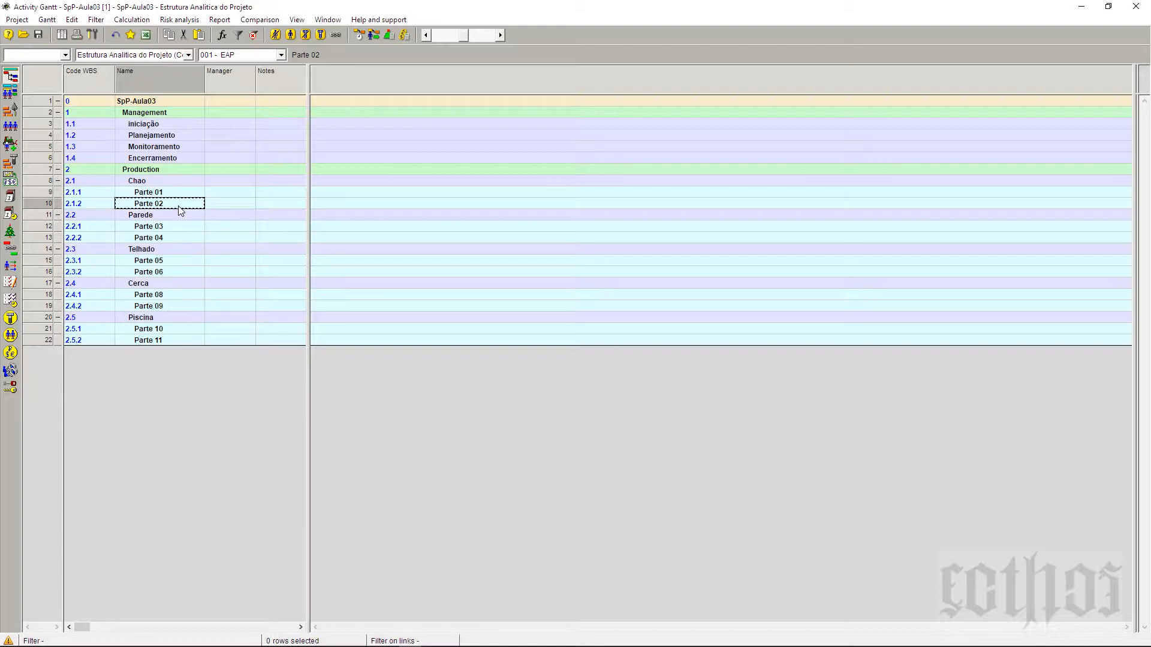
pyautogui.click(31, 124)
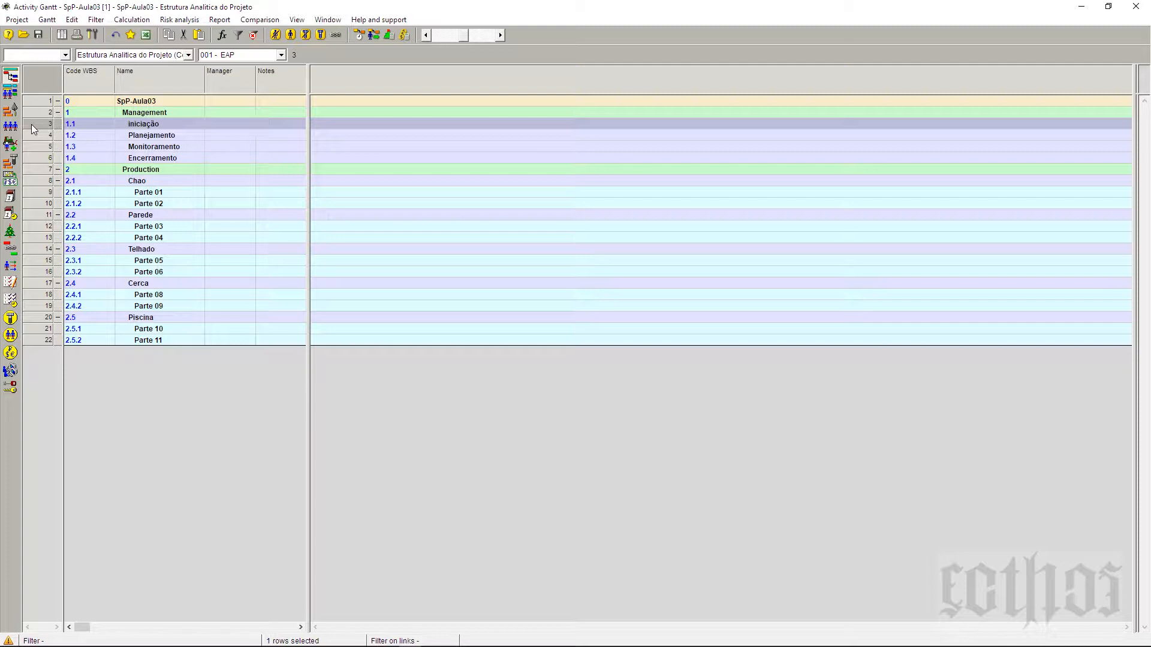
pyautogui.click(34, 135)
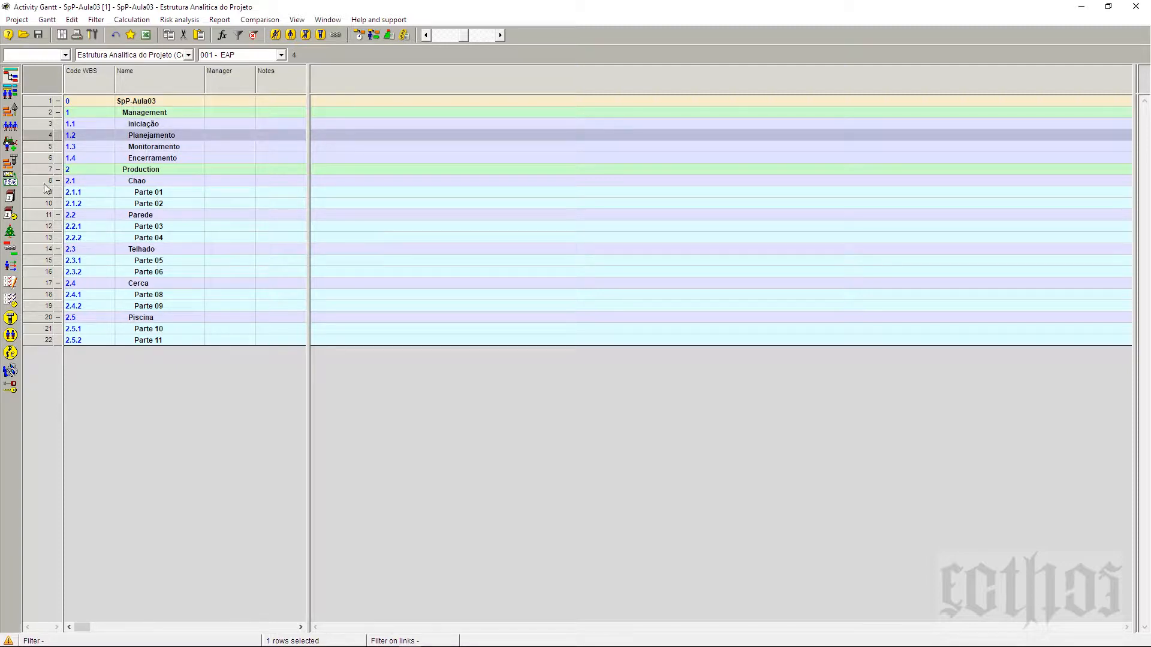
# Step: Collapse the Management phase and add three new activities under Parte 01 in the Chao phase
pyautogui.click(58, 113)
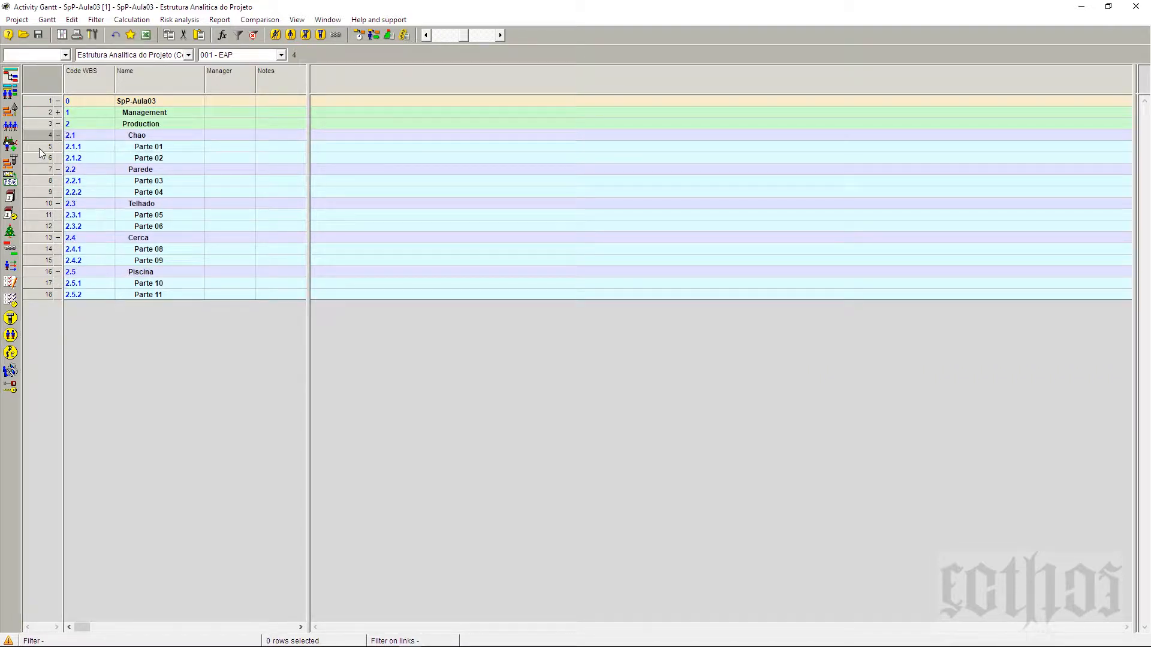
pyautogui.rightClick(40, 148)
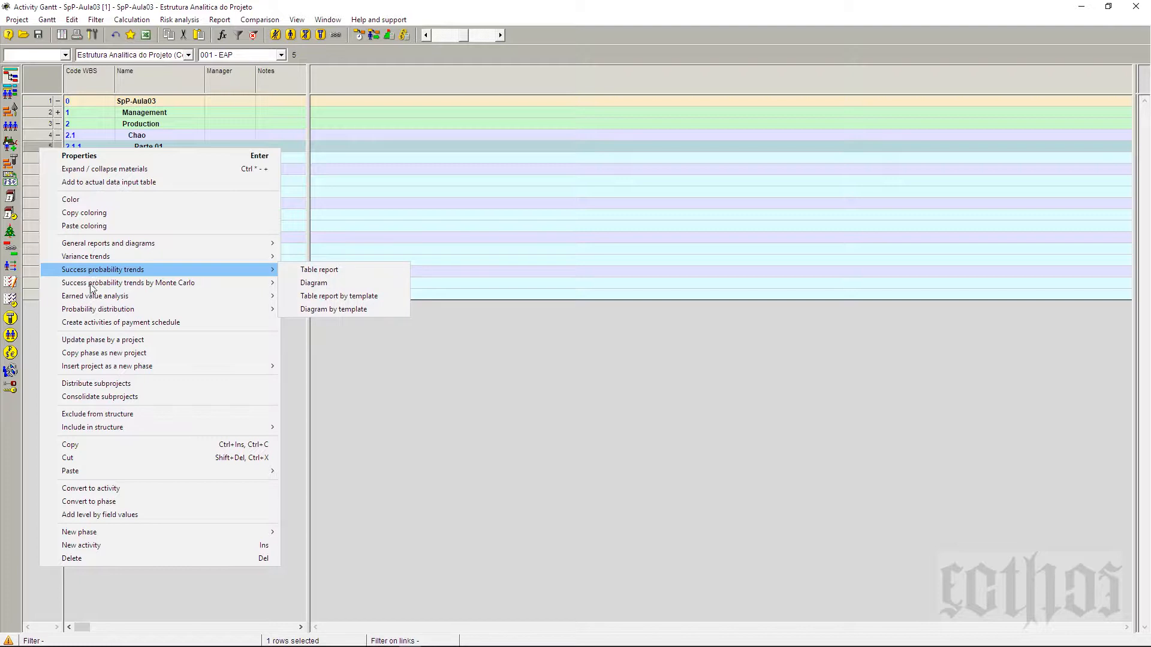
pyautogui.click(113, 545)
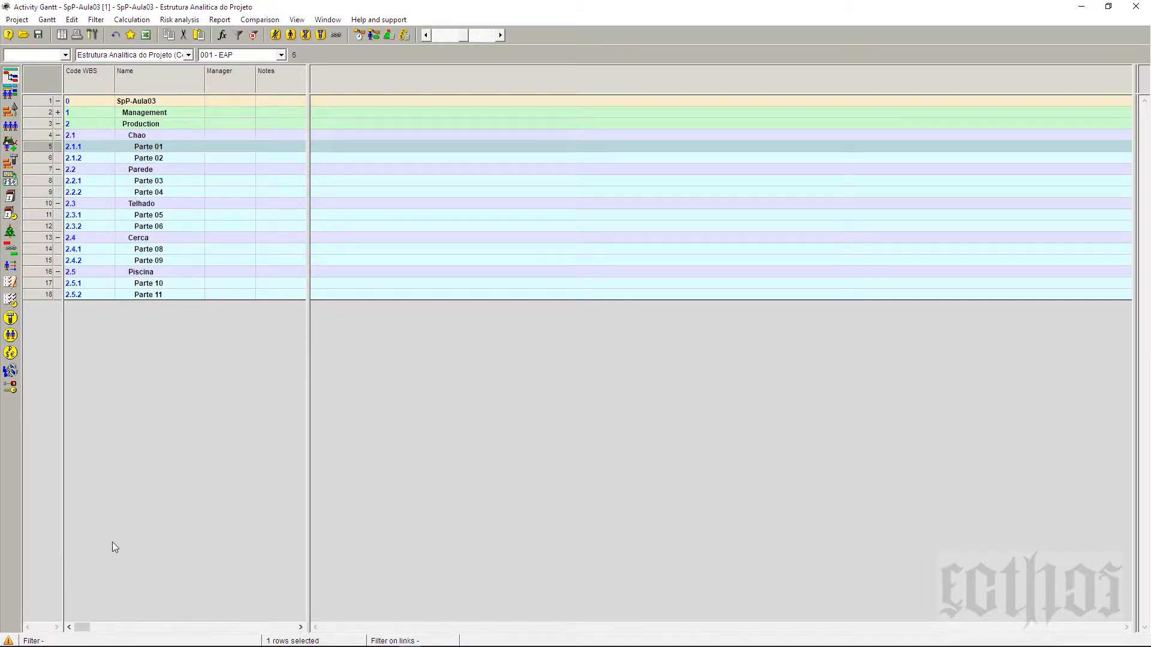
pyautogui.click(166, 159)
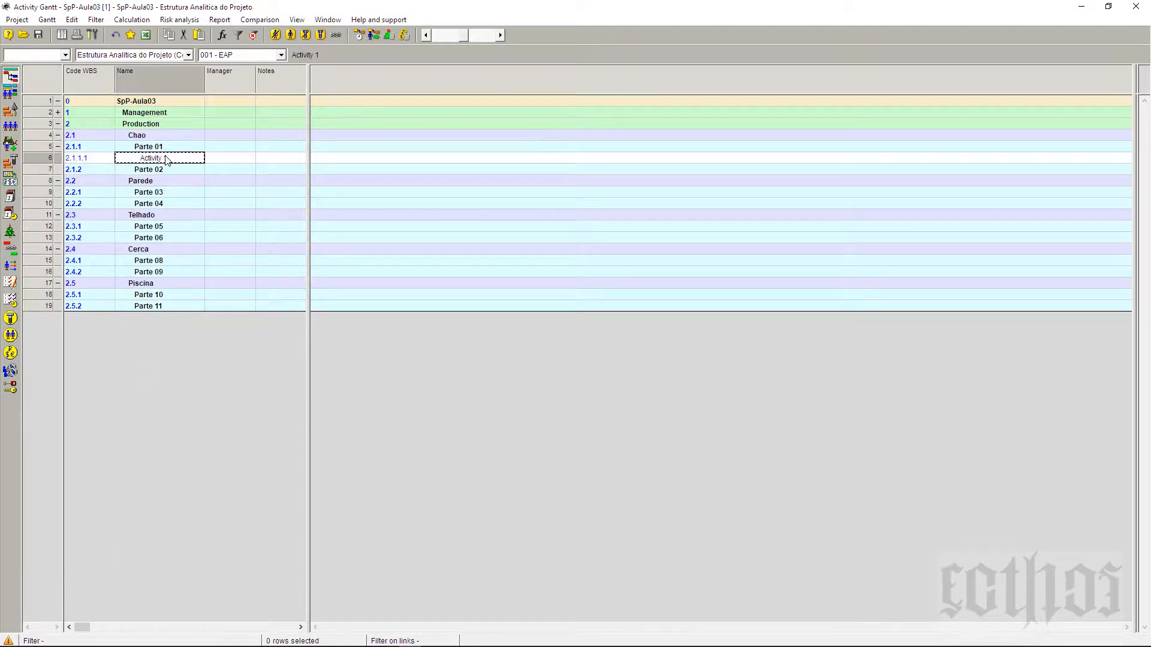
pyautogui.click(43, 163)
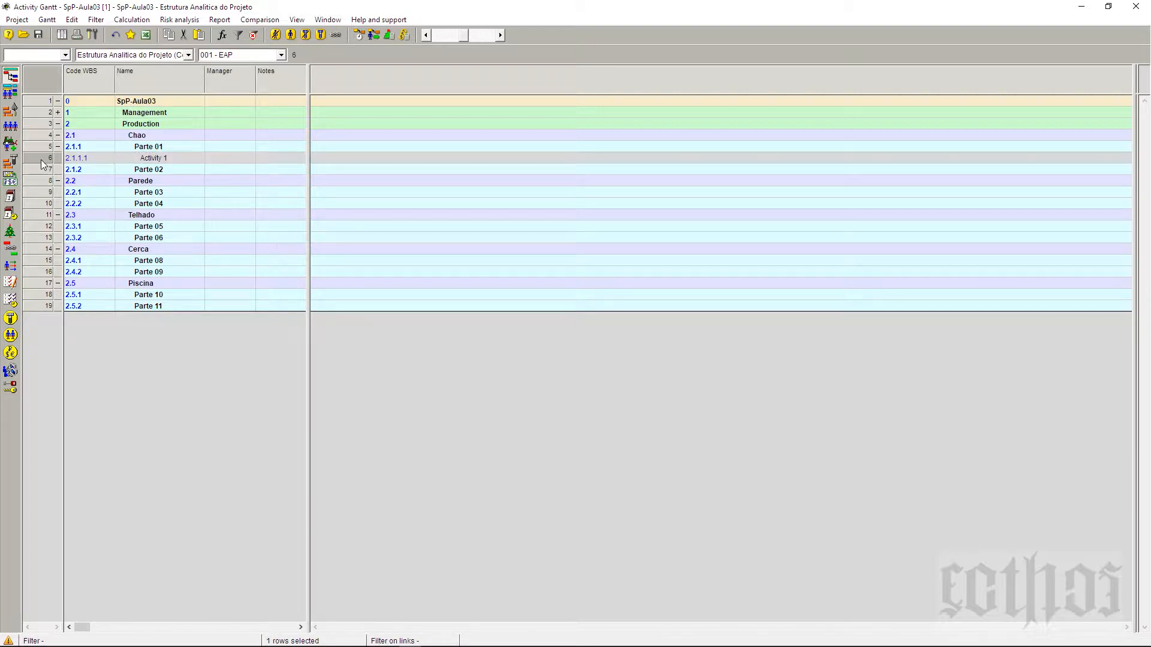
pyautogui.press('Insert')
pyautogui.press('Insert')
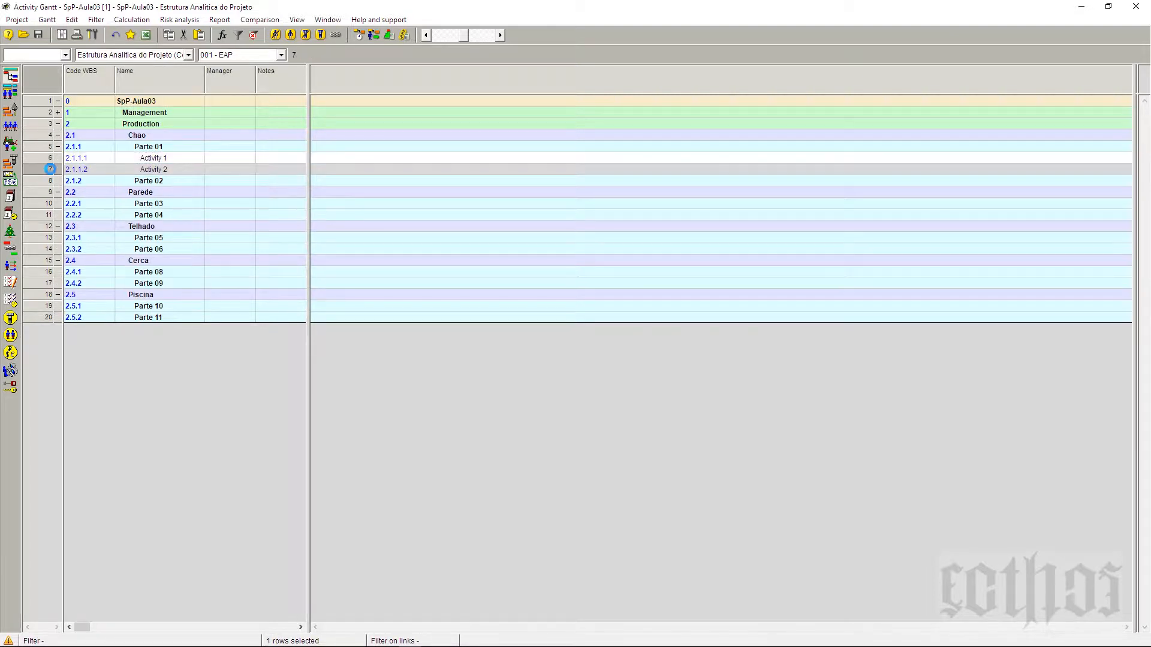
# Step: Add three new activities each under Parte 11 and Parte 10 in the Piscina phase
pyautogui.click(43, 331)
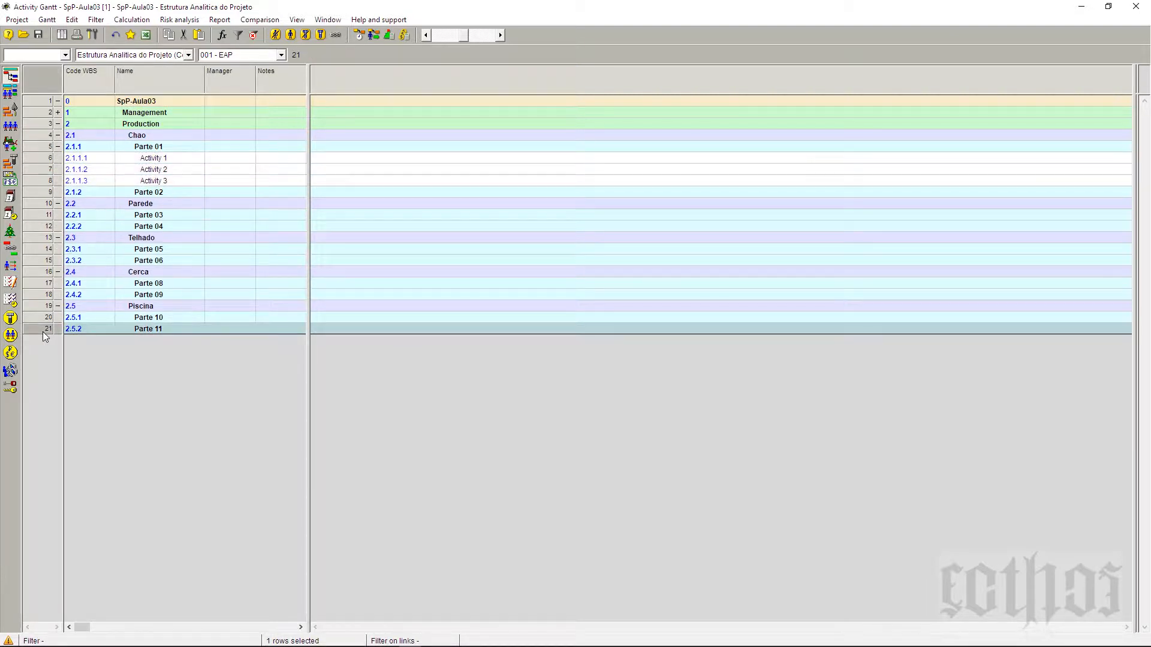
pyautogui.press('Insert')
pyautogui.press('Insert')
pyautogui.press('Insert')
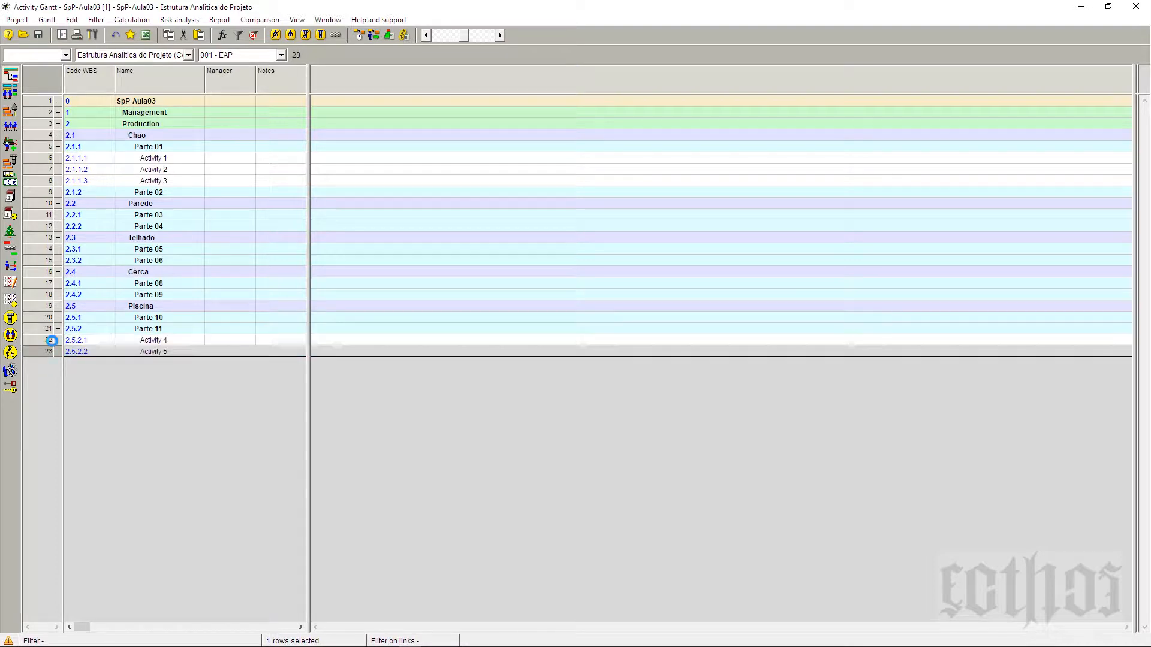
pyautogui.click(43, 319)
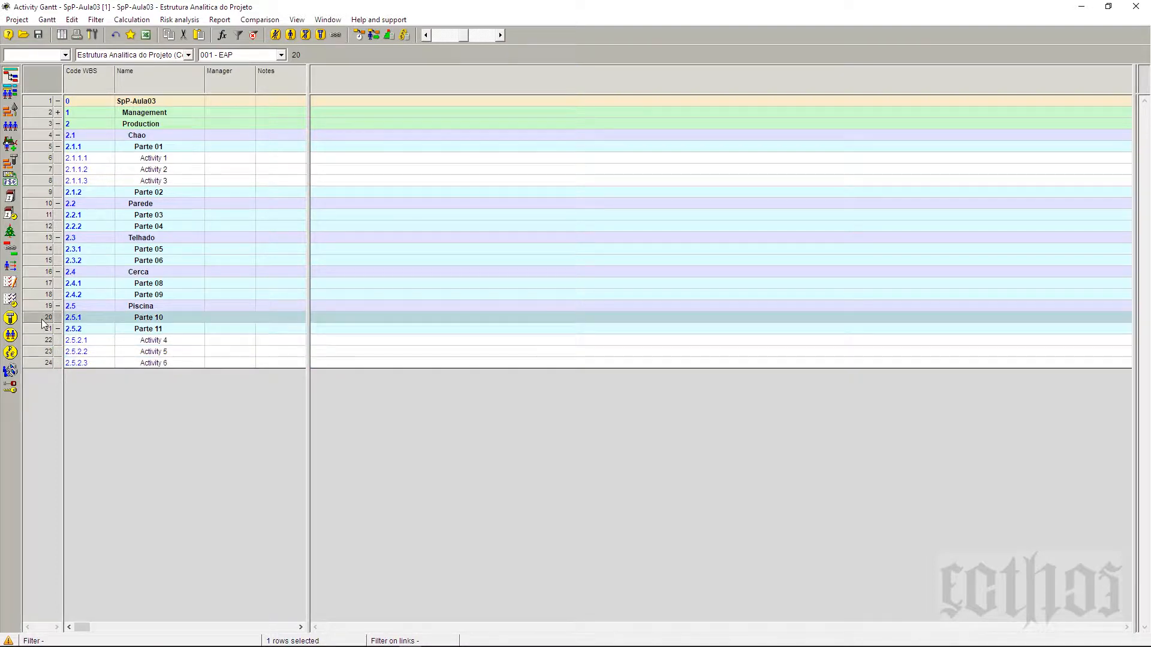
pyautogui.press('Insert')
pyautogui.press('Insert')
pyautogui.press('Insert')
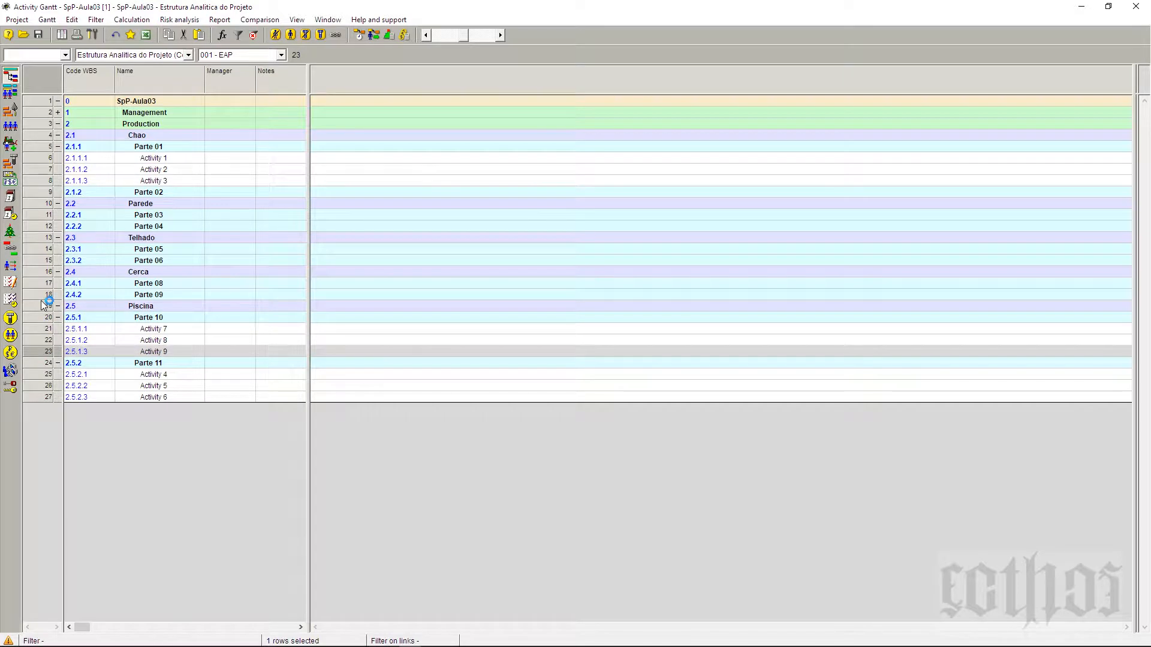
# Step: In the Cerca phase, add three new activities under Parte 09 and two under Parte 08
pyautogui.click(41, 295)
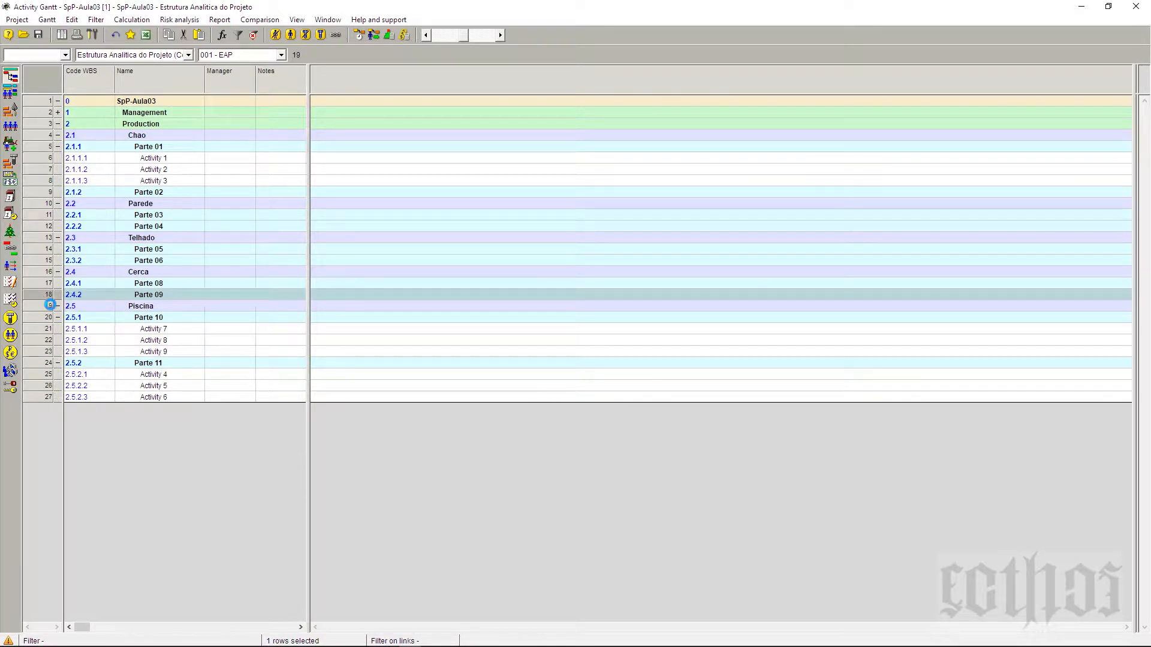
pyautogui.press('Insert')
pyautogui.press('Insert')
pyautogui.press('Insert')
pyautogui.click(48, 284)
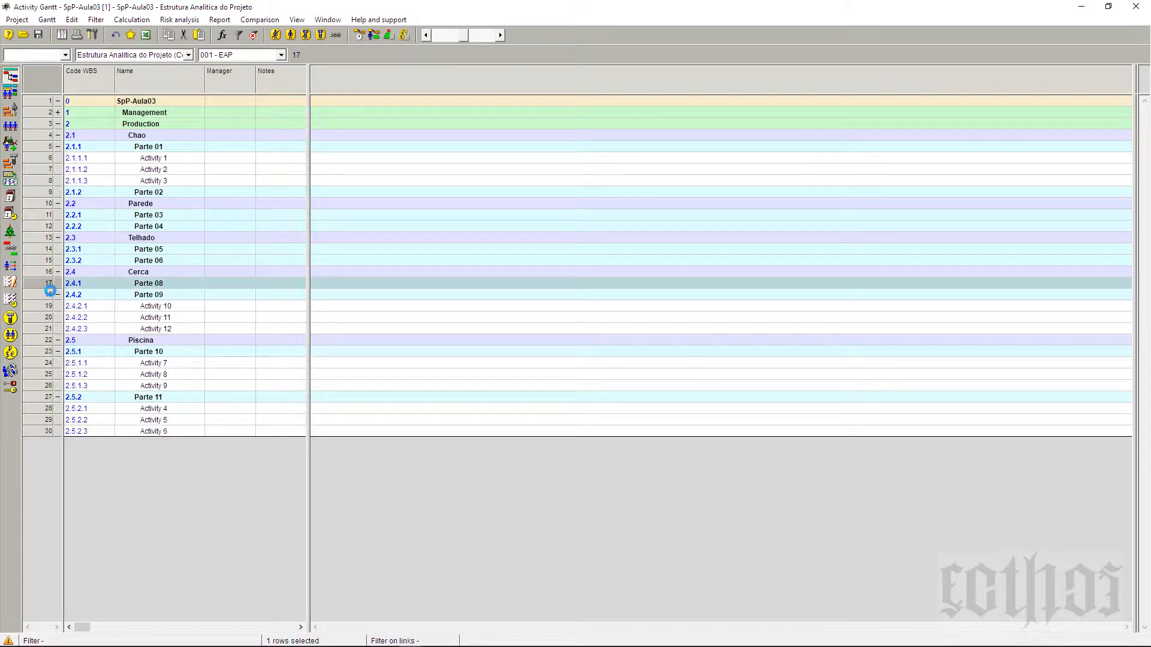
pyautogui.press('Insert')
pyautogui.press('Insert')
# Step: Add two new activities each under Parte 06 and Parte 05 in the Telhado phase
pyautogui.click(48, 262)
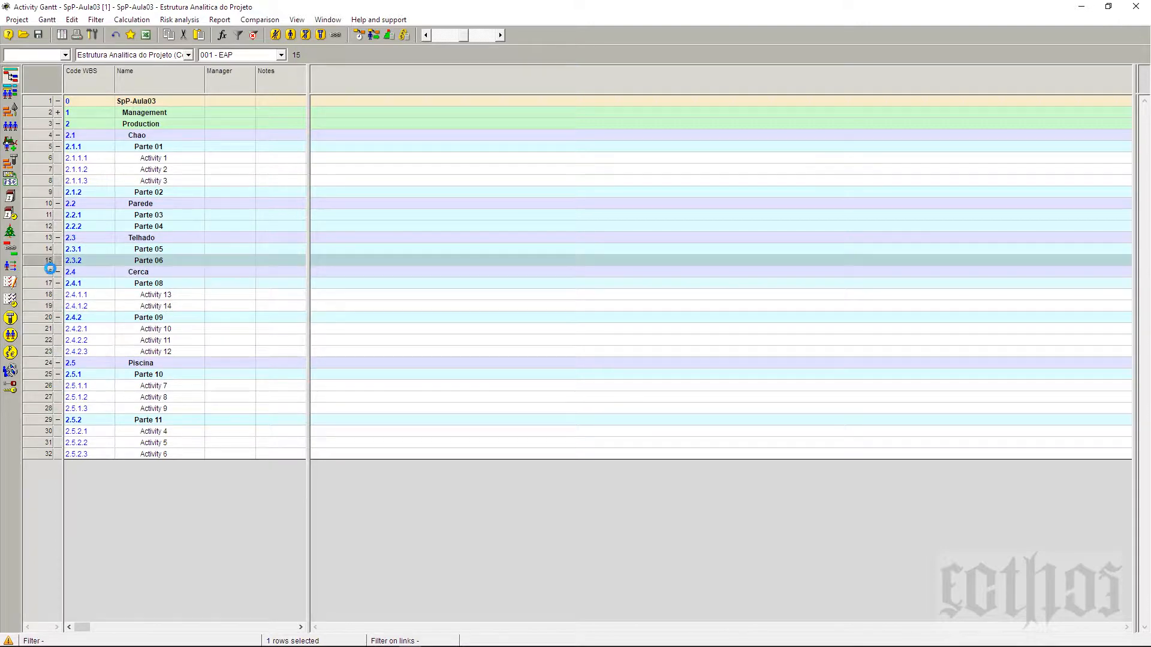
pyautogui.press('Insert')
pyautogui.press('Insert')
pyautogui.click(42, 250)
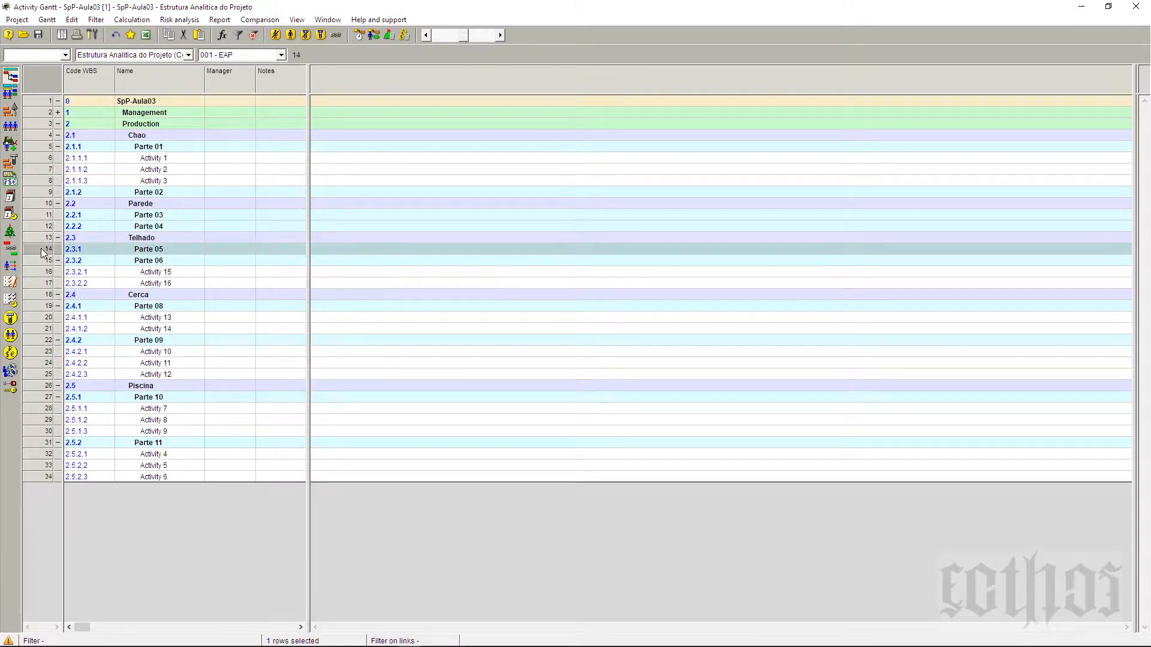
pyautogui.press('Insert')
pyautogui.press('Insert')
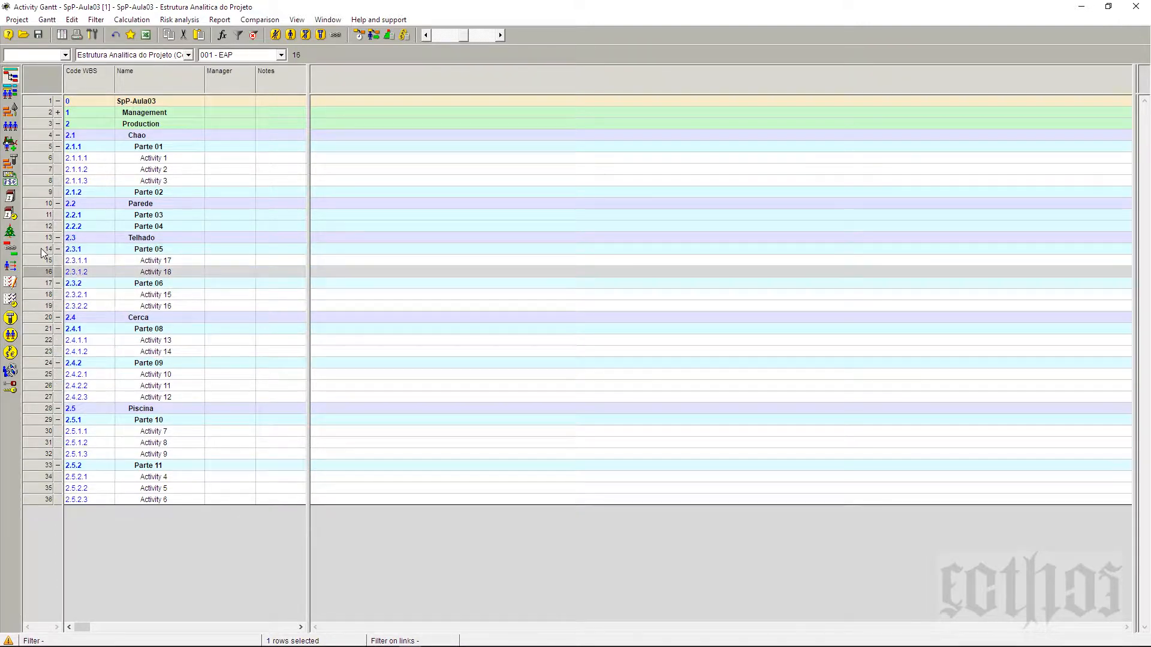
# Step: Copy the three activities under Parte 09, Activity 10 through Activity 12
pyautogui.click(48, 375)
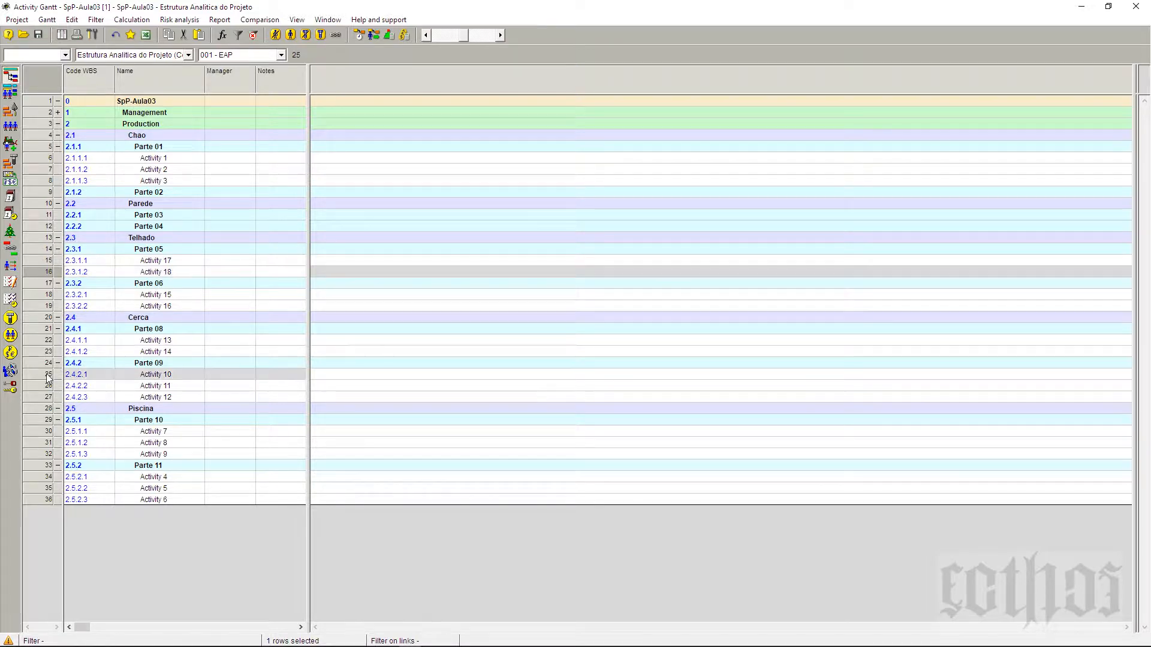
pyautogui.keyDown('shift'); pyautogui.click(46, 398); pyautogui.keyUp('shift')
pyautogui.rightClick(47, 398)
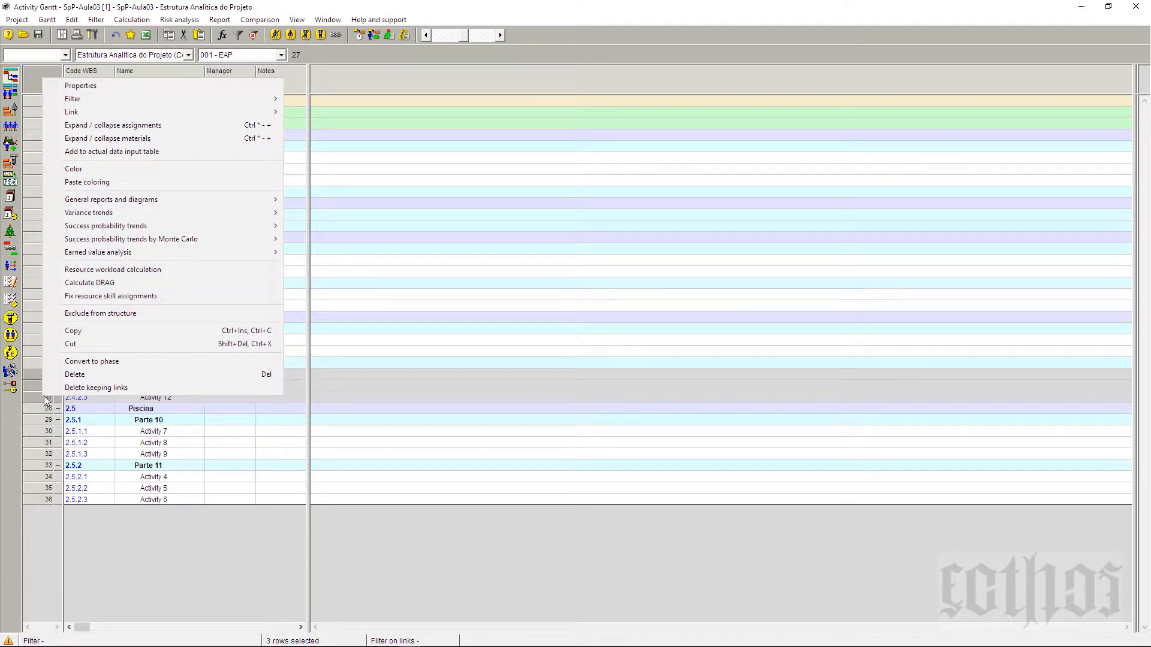
pyautogui.click(81, 334)
pyautogui.rightClick(32, 227)
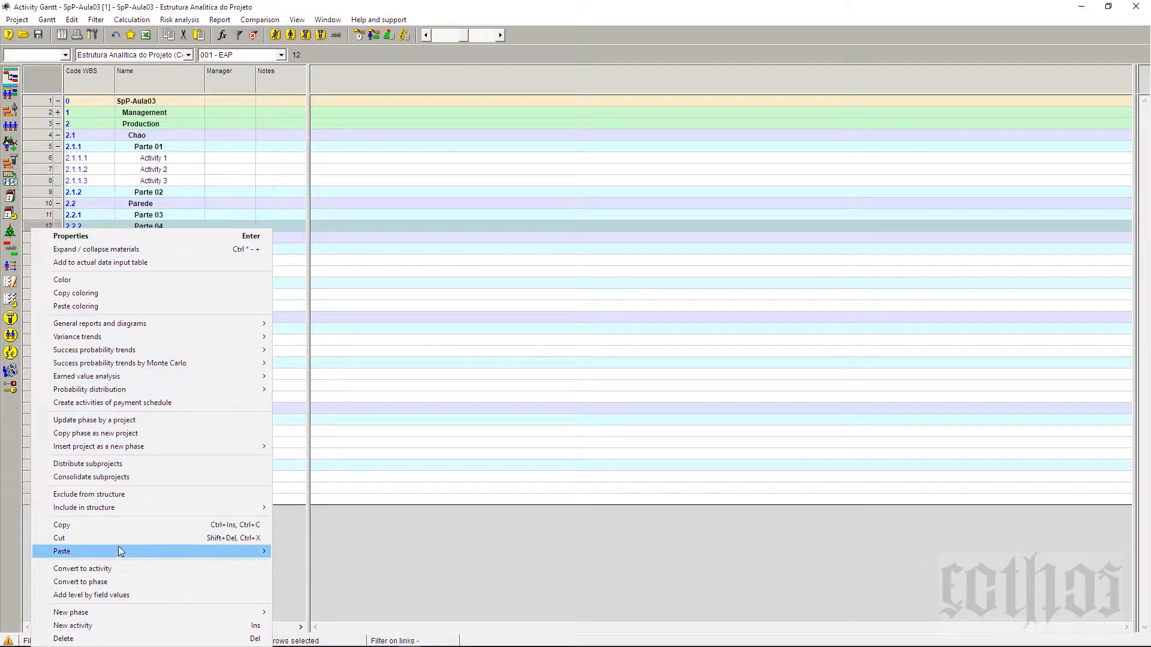
pyautogui.moveTo(120, 555)
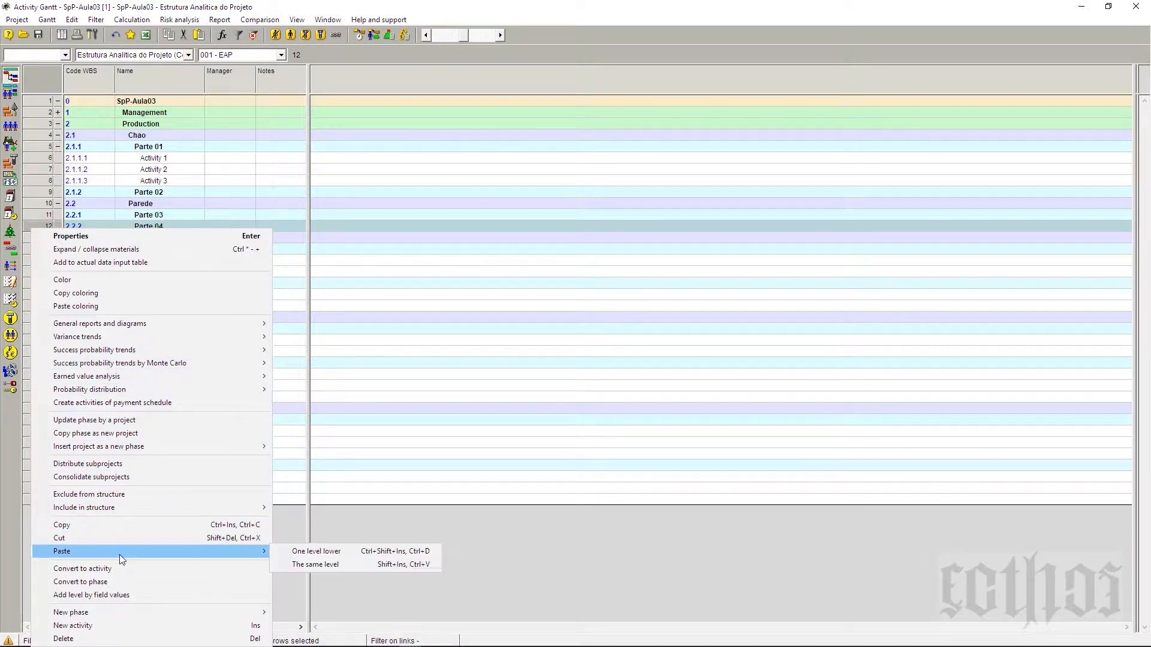
pyautogui.click(336, 563)
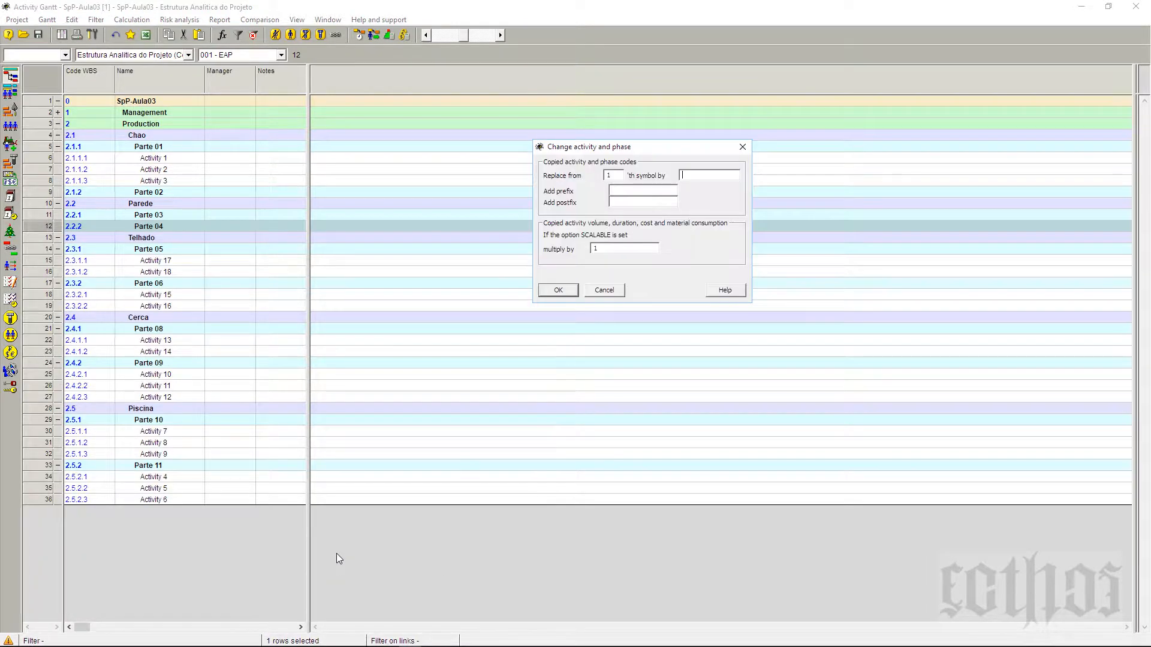
pyautogui.click(604, 291)
pyautogui.click(166, 320)
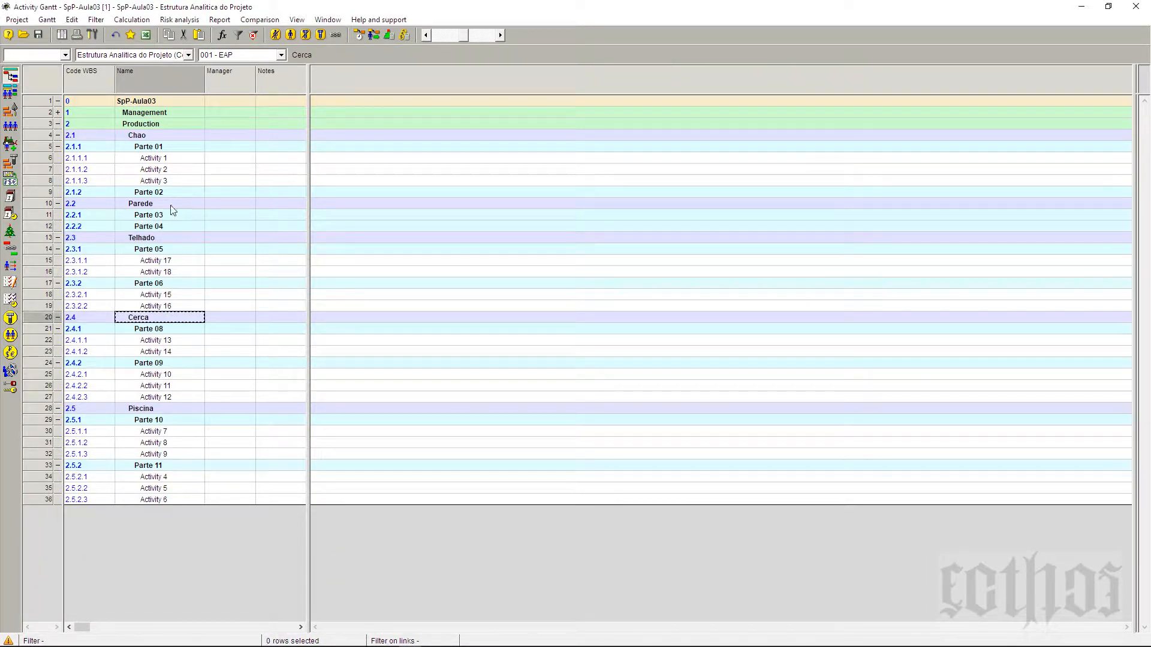
# Step: Paste the copied activities at the same level as Parte 04, keeping the default code options and declining further warnings
pyautogui.click(38, 227)
pyautogui.rightClick(37, 224)
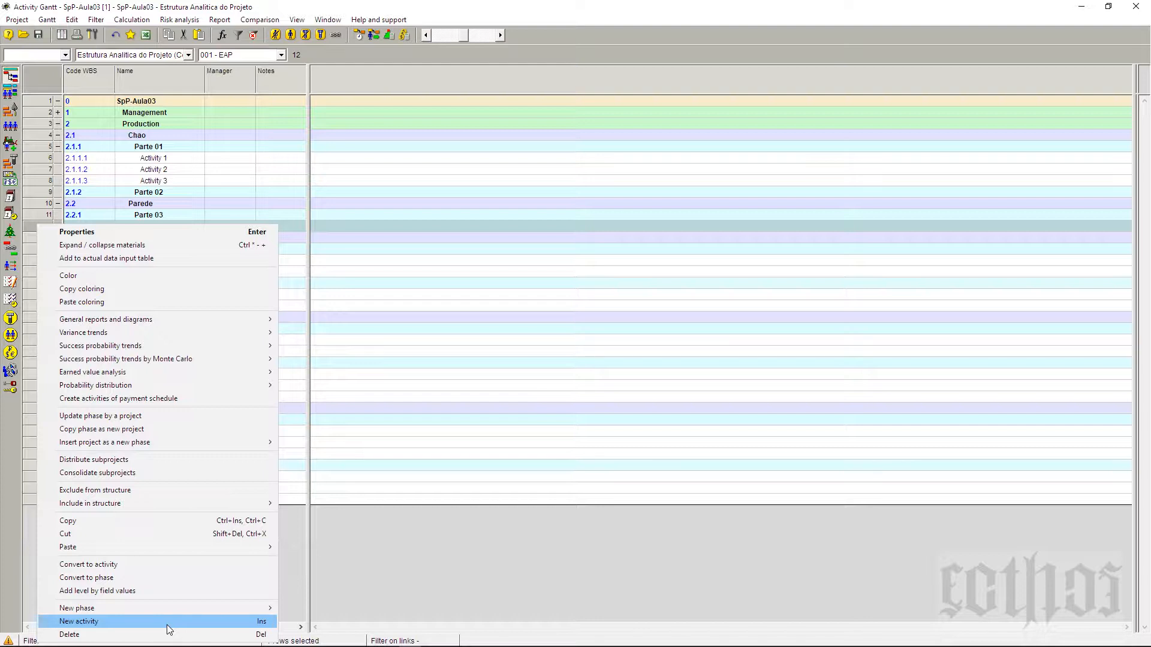
pyautogui.moveTo(185, 547)
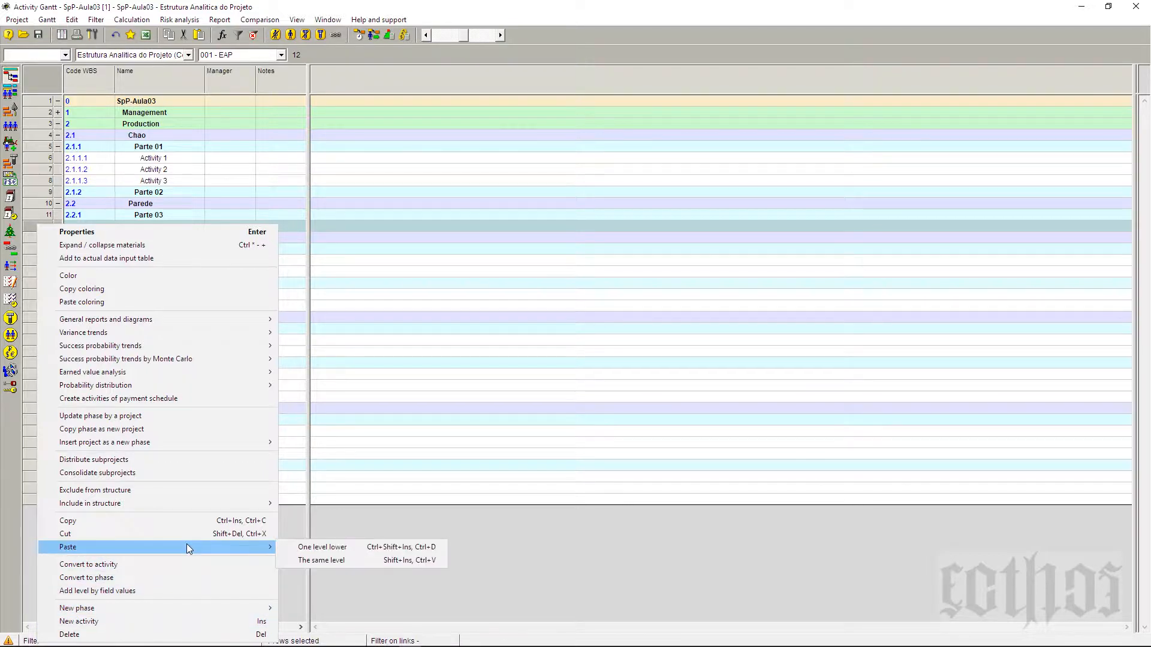
pyautogui.click(344, 559)
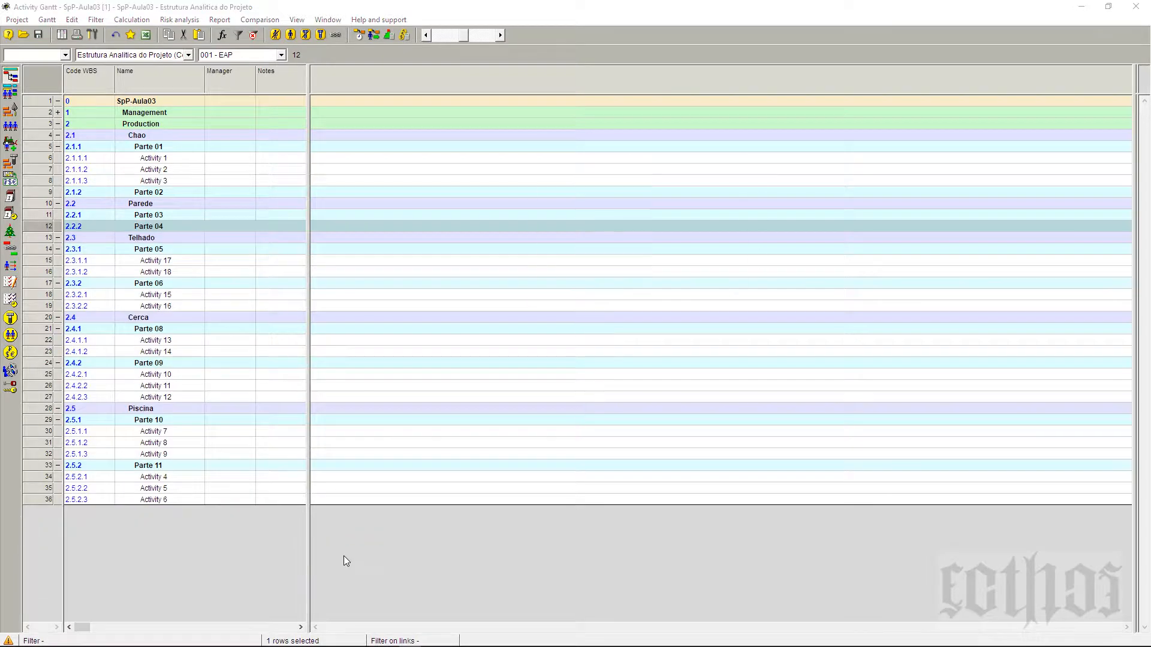
pyautogui.click(567, 294)
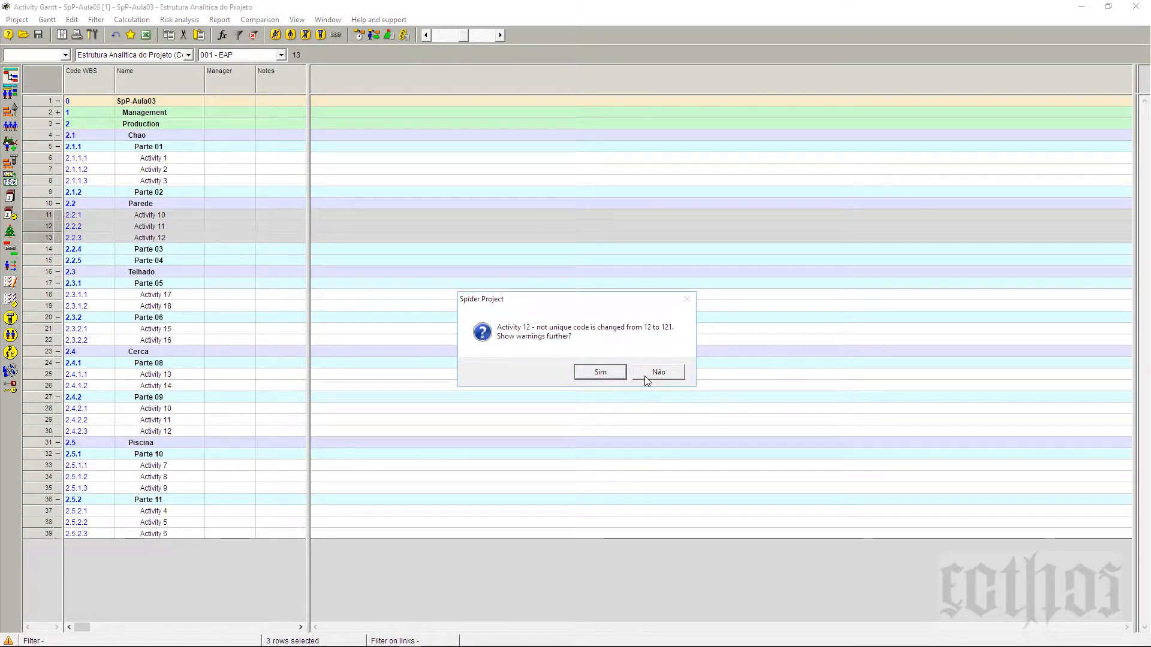
pyautogui.click(645, 372)
# Step: Move the pasted Activity 10, Activity 11 and Activity 12 from directly under Parede into Parte 03
pyautogui.click(160, 226)
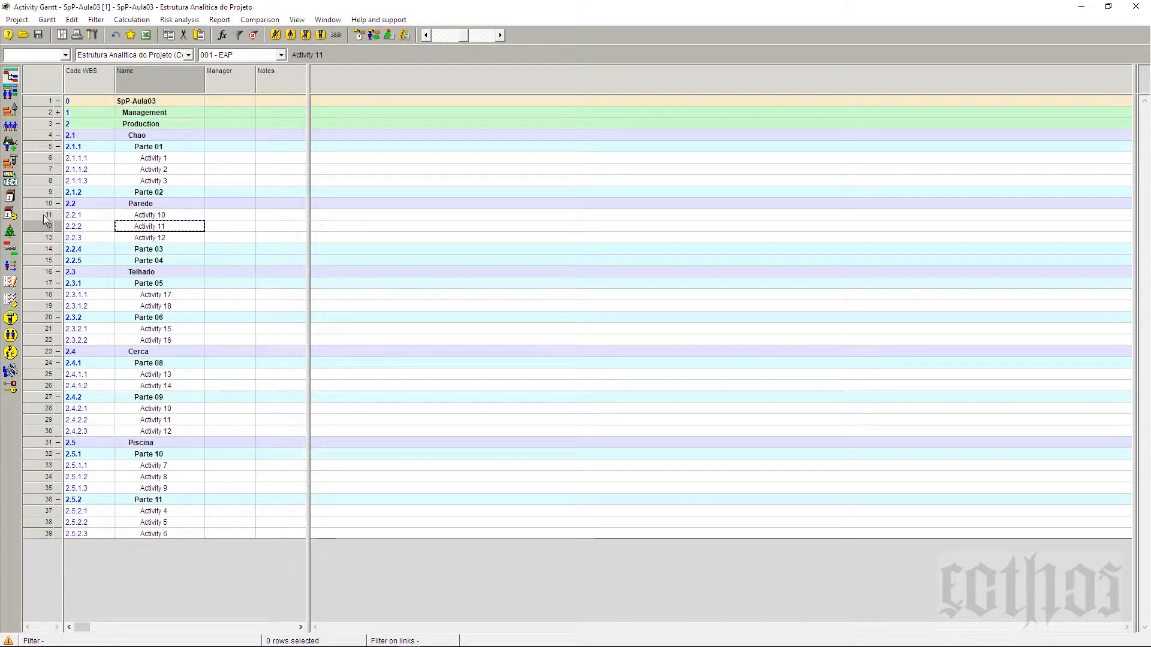
pyautogui.click(45, 216)
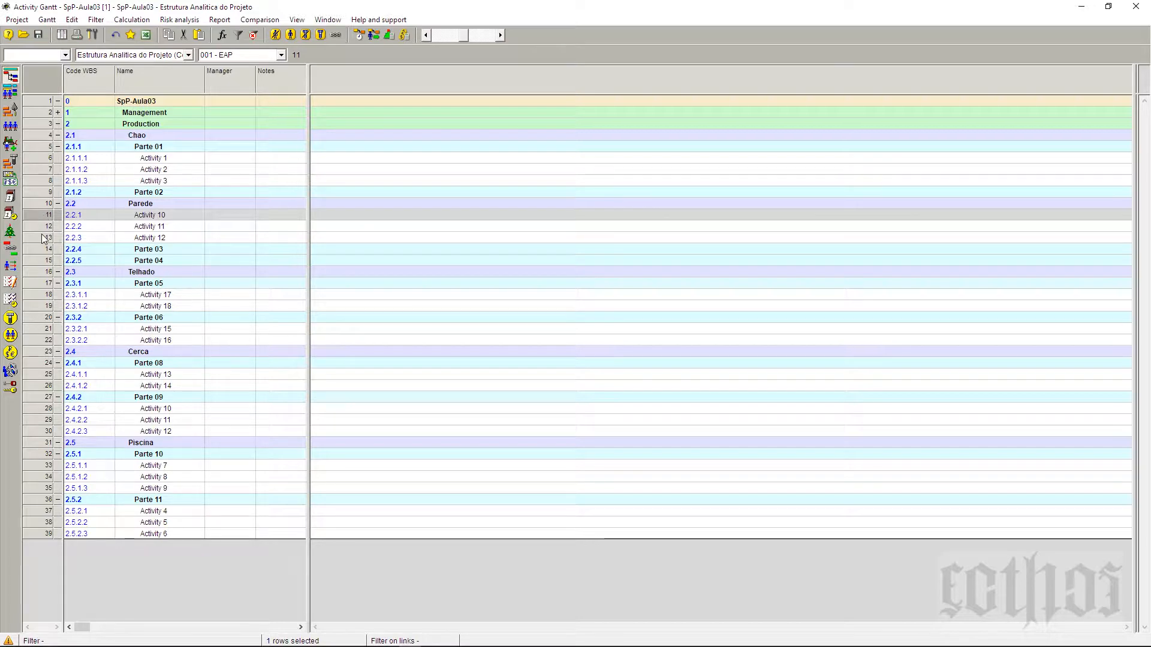
pyautogui.keyDown('shift'); pyautogui.click(43, 238); pyautogui.keyUp('shift')
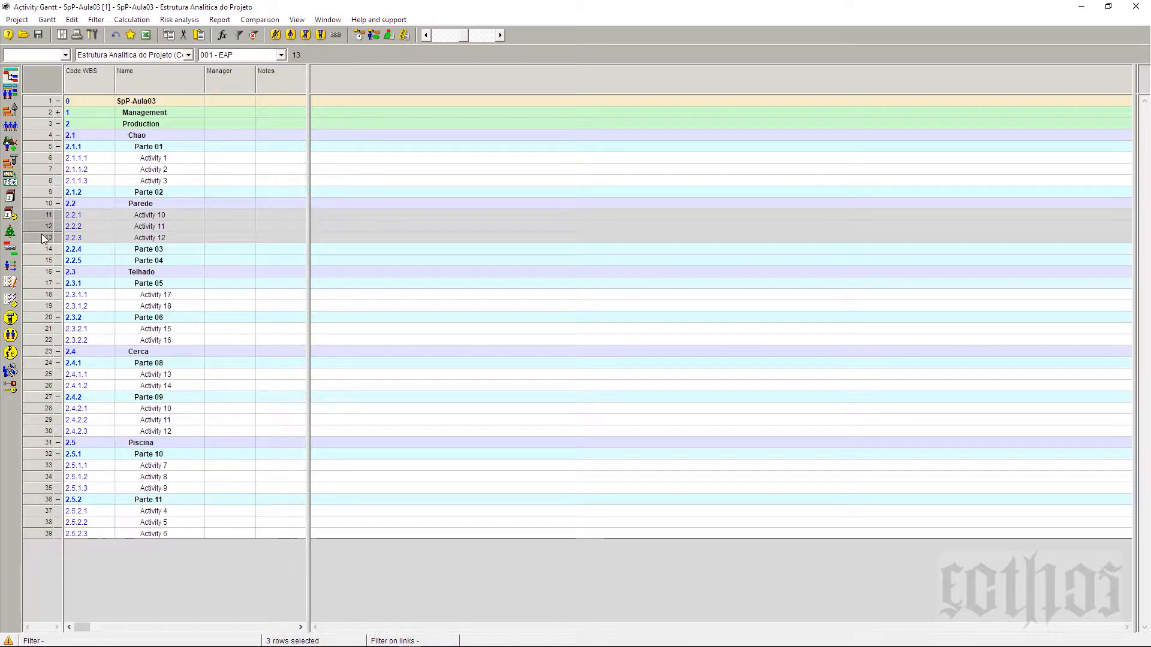
pyautogui.click(38, 249)
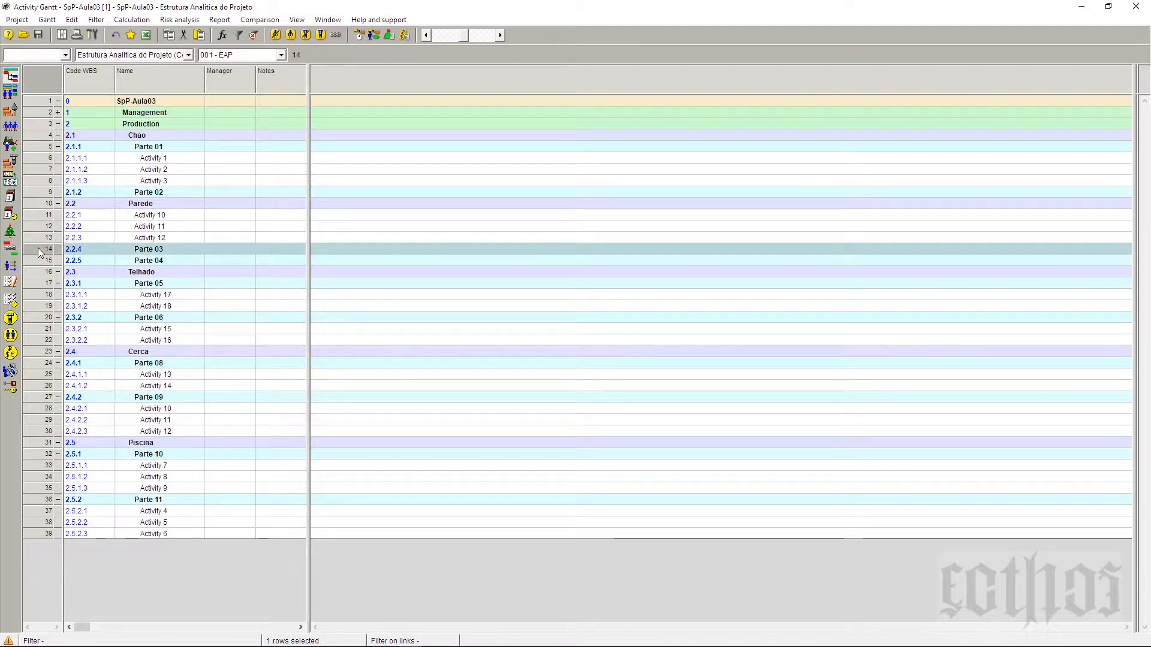
pyautogui.keyDown('shift'); pyautogui.click(47, 259); pyautogui.keyUp('shift')
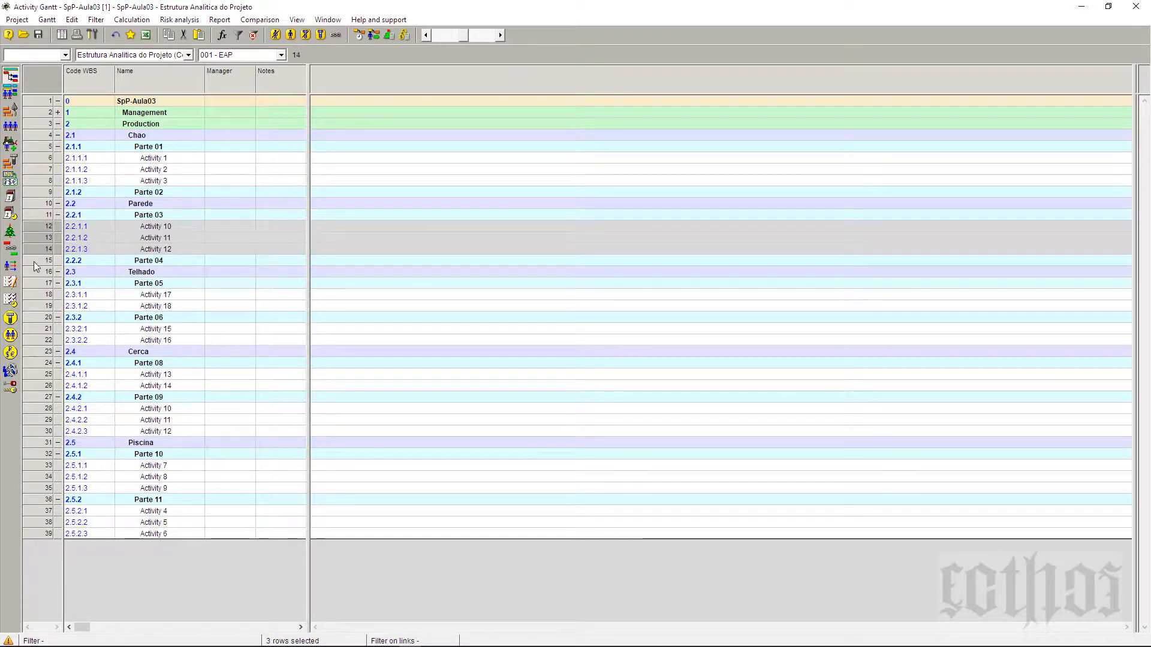
# Step: Copy Activity 10, Activity 11 and Activity 12 from Parte 03 and paste them one level lower under Parte 04, accepting the code changes
pyautogui.rightClick(31, 226)
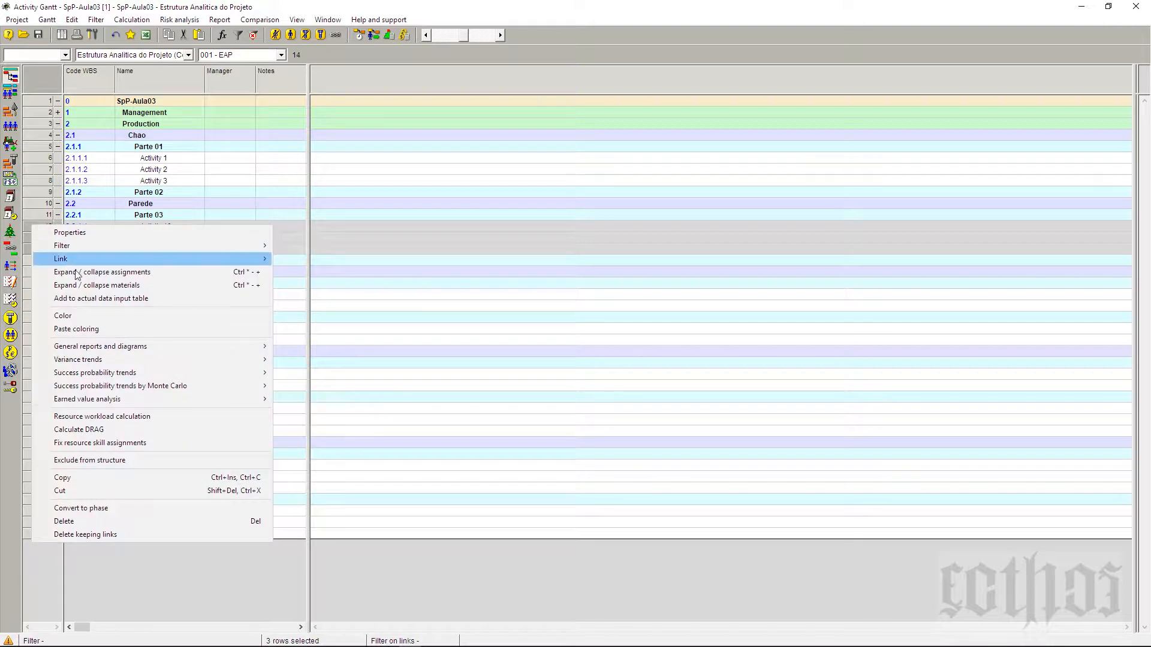
pyautogui.click(98, 477)
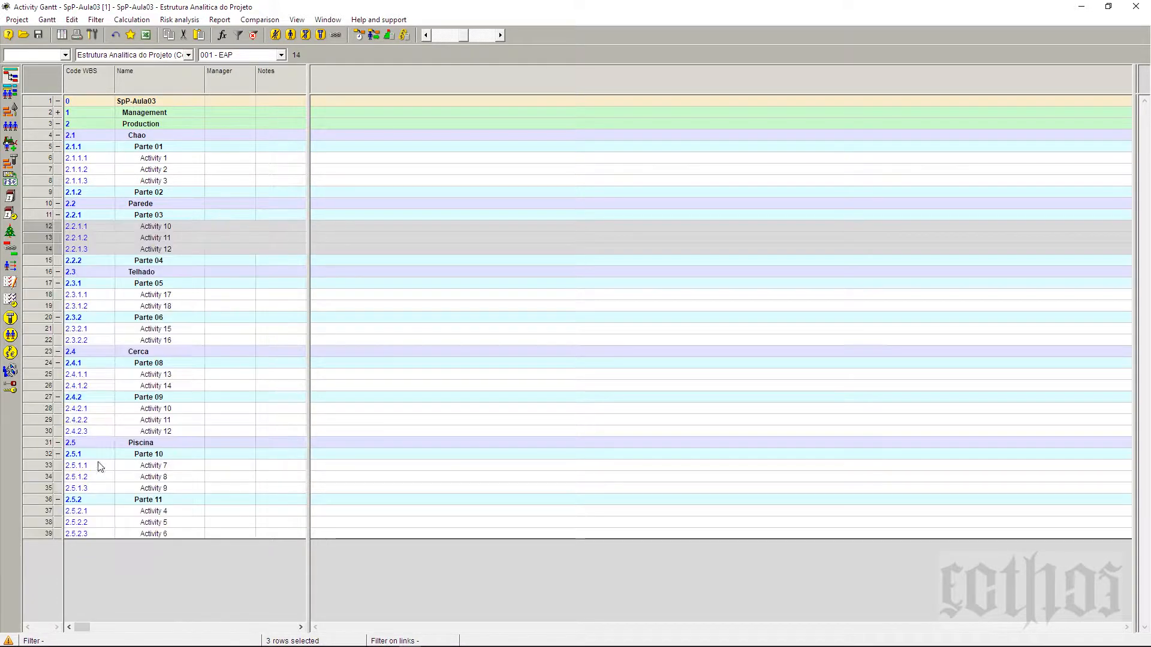
pyautogui.click(34, 260)
pyautogui.rightClick(34, 260)
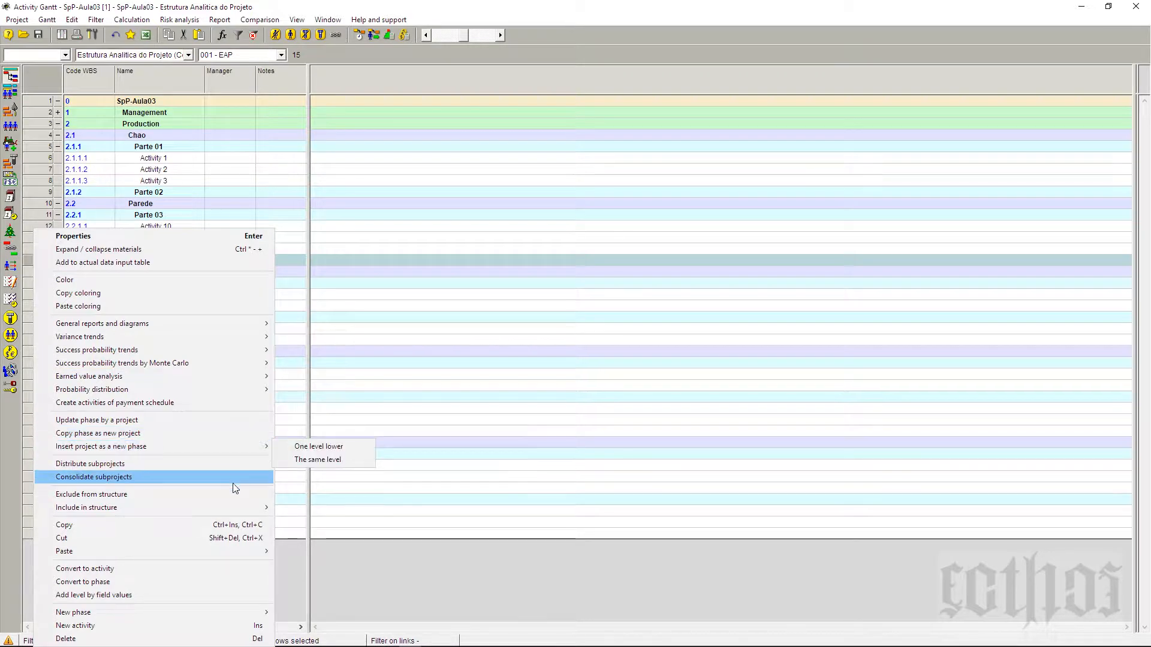
pyautogui.moveTo(236, 546)
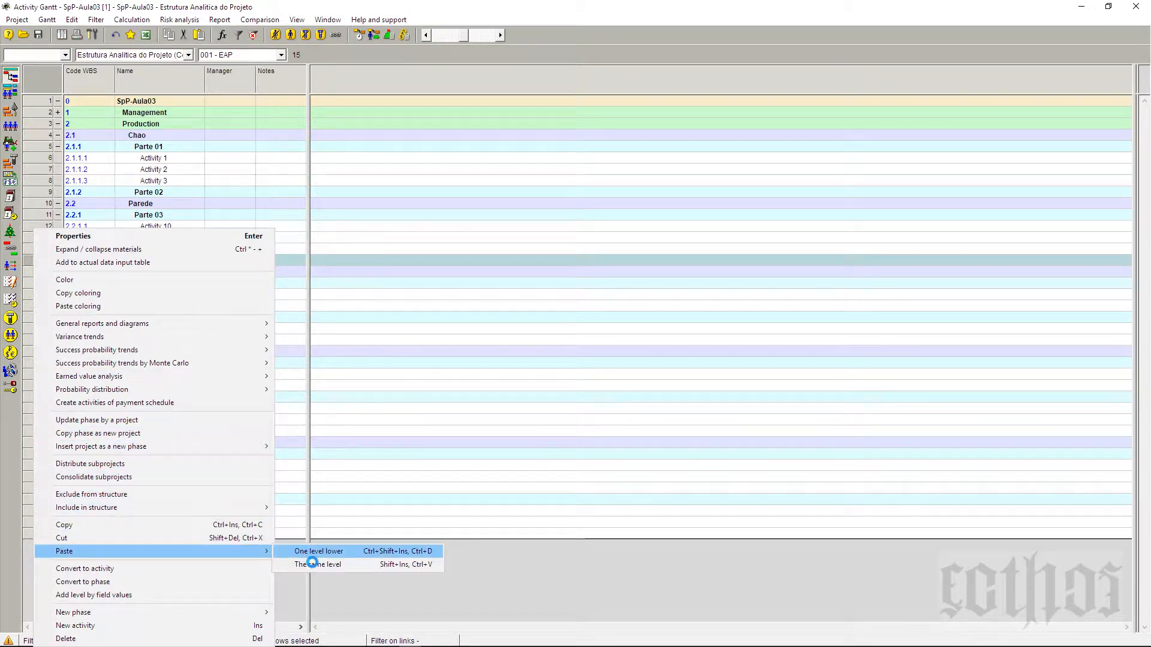
pyautogui.click(305, 557)
pyautogui.click(573, 290)
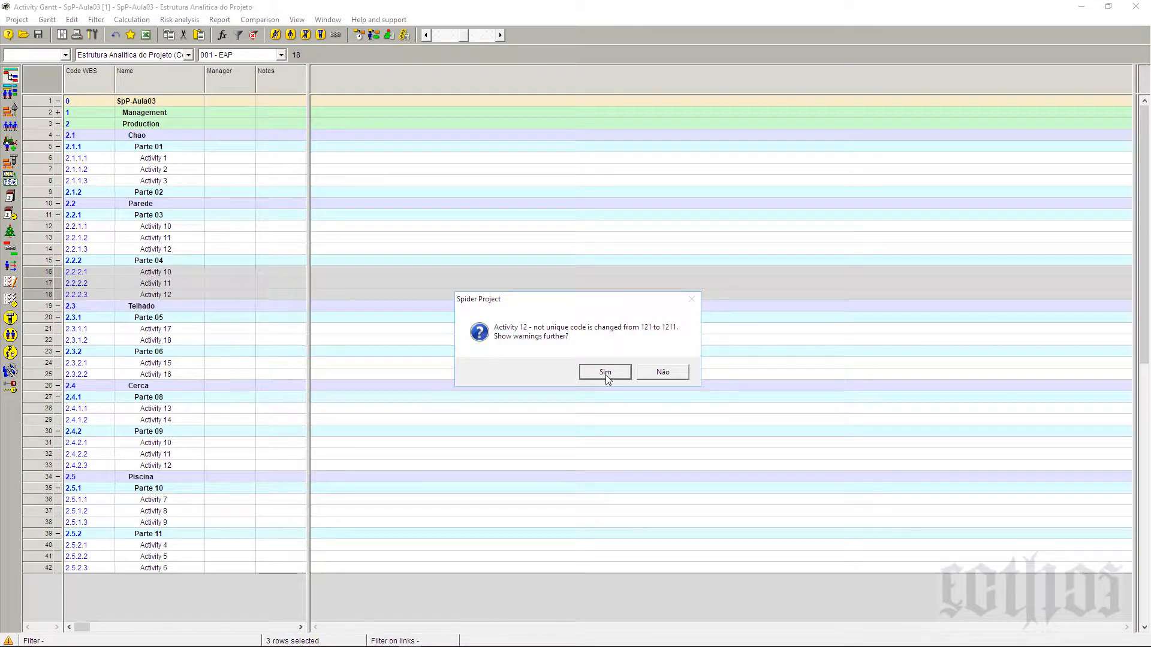
pyautogui.click(605, 373)
pyautogui.click(663, 373)
pyautogui.click(105, 249)
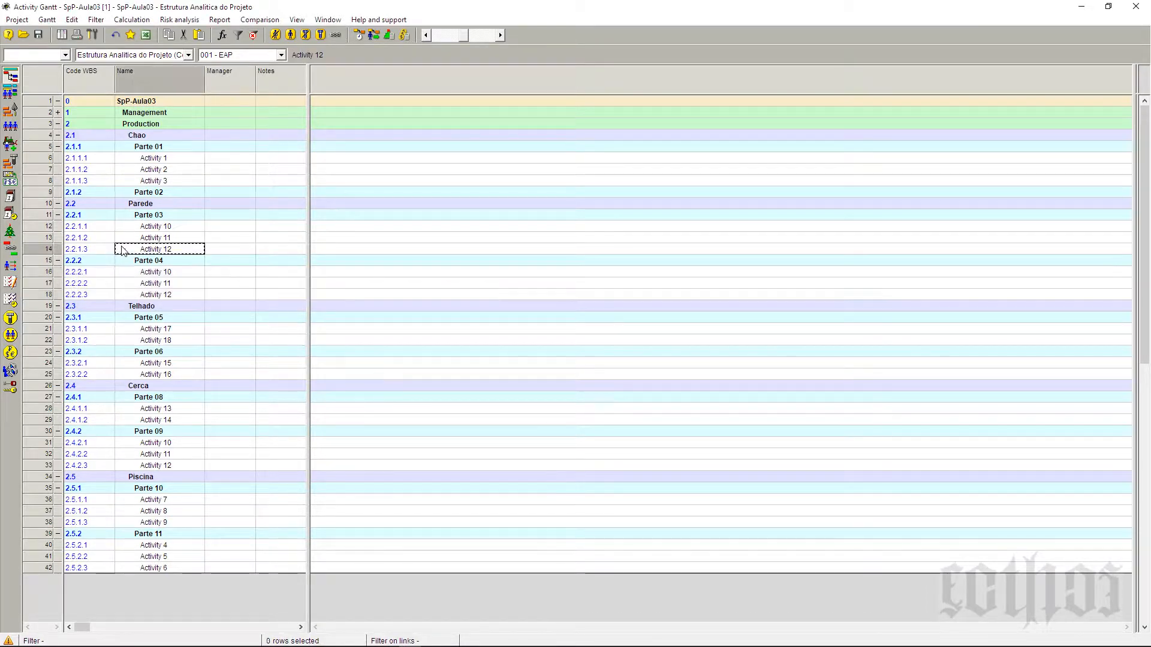
# Step: Show the Code field as a column before Code WBS
pyautogui.rightClick(90, 73)
pyautogui.click(121, 83)
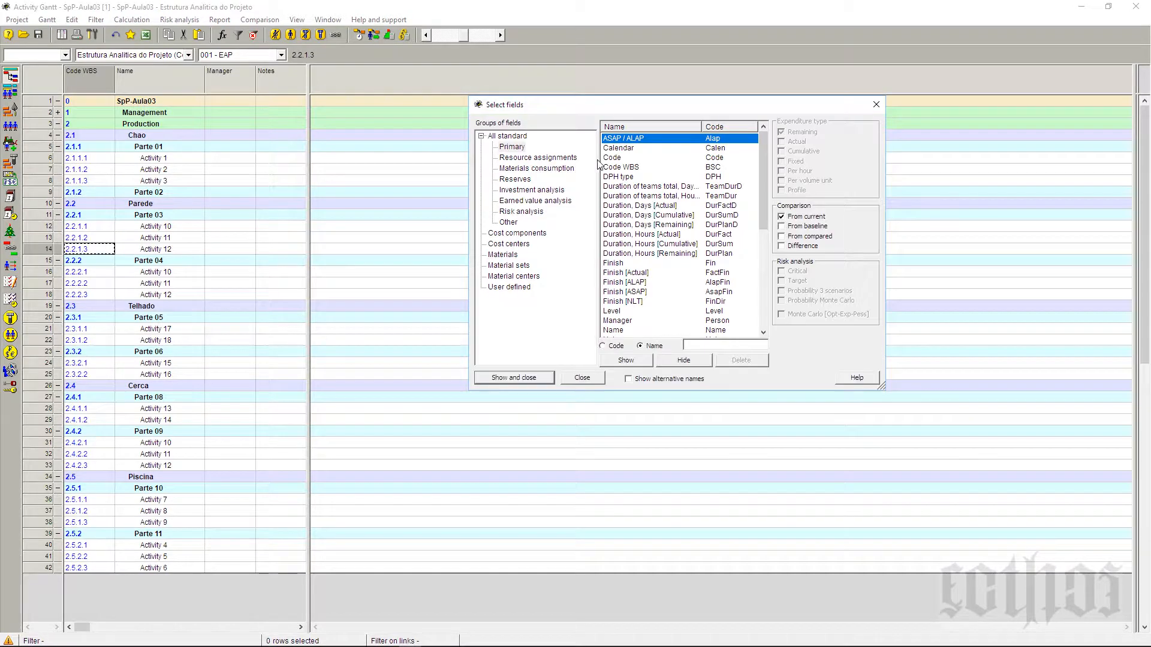
pyautogui.click(627, 160)
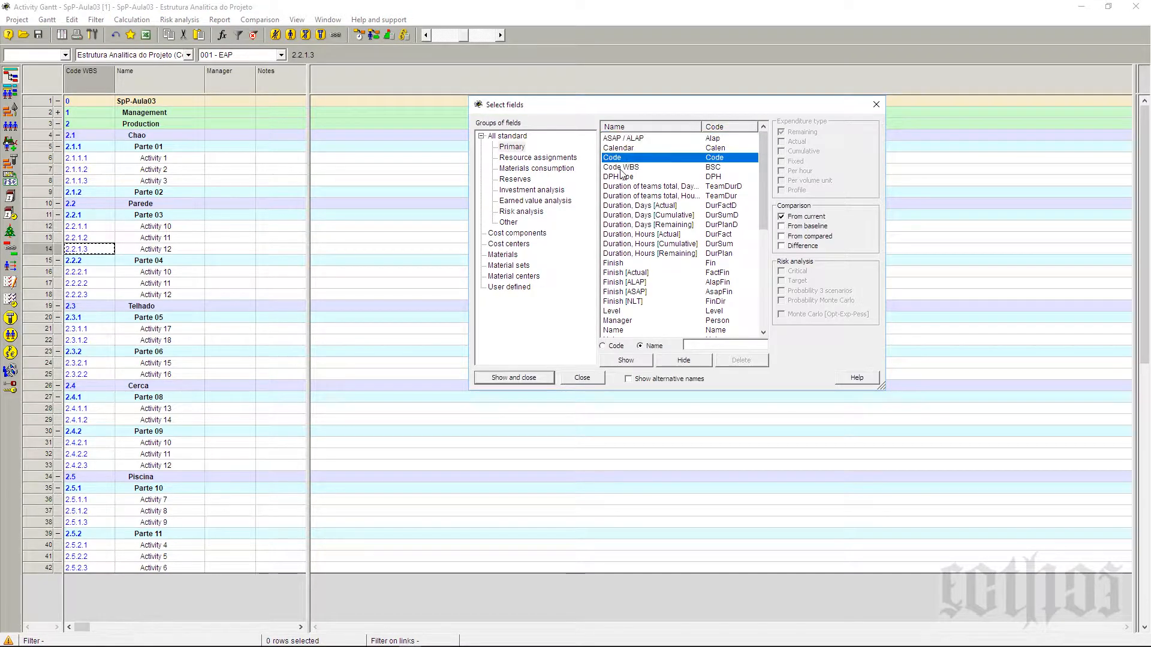
pyautogui.click(522, 376)
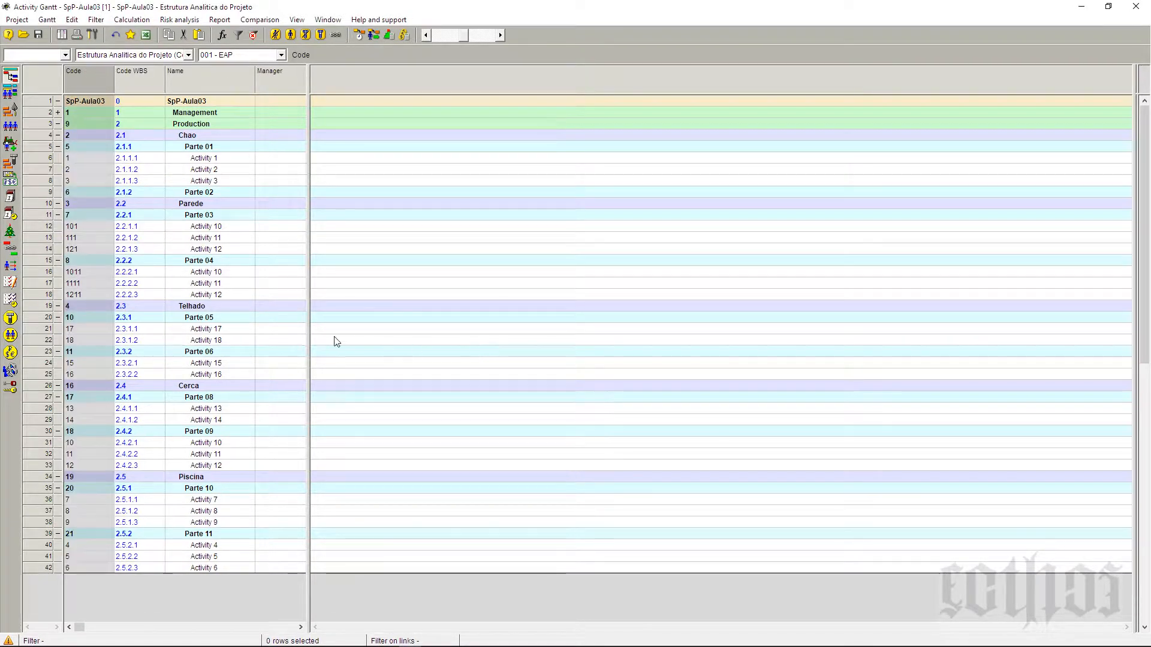
# Step: Compare the codes of the same-named activities under Parte 03 and Parte 04
pyautogui.click(213, 332)
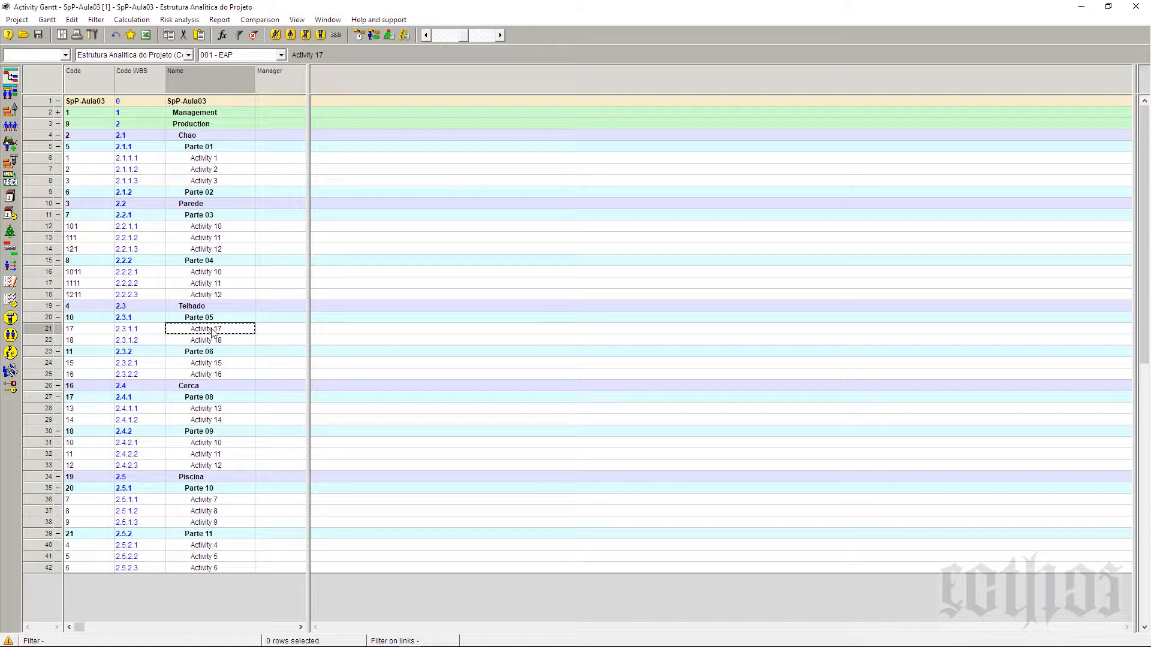
pyautogui.click(222, 227)
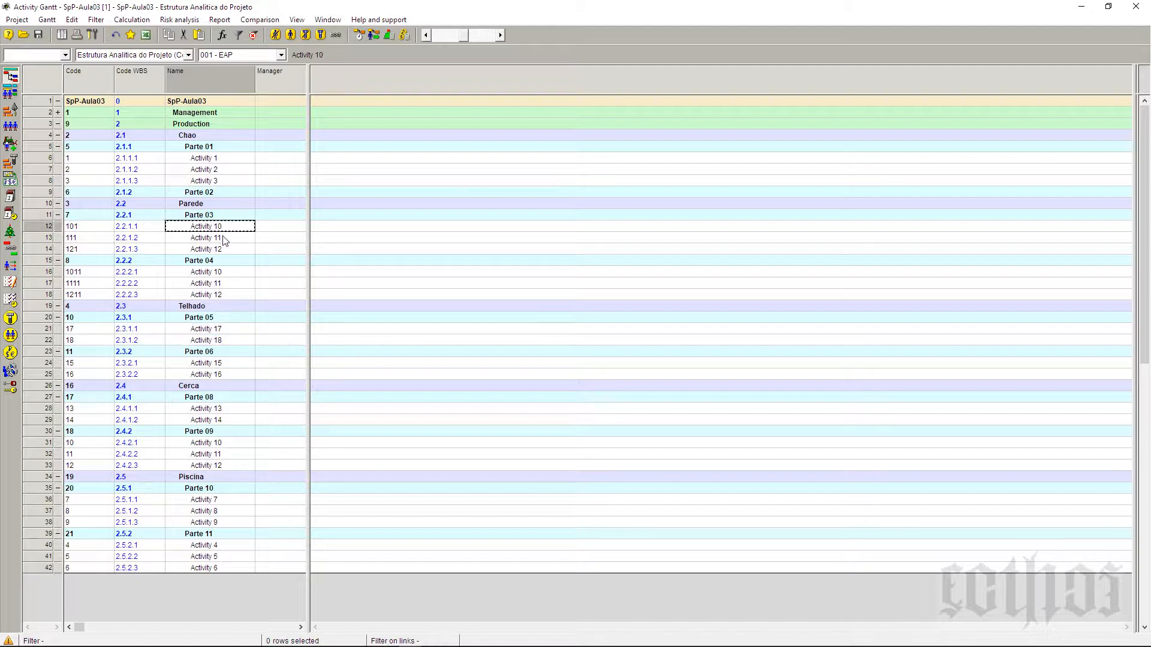
pyautogui.click(224, 273)
pyautogui.click(227, 238)
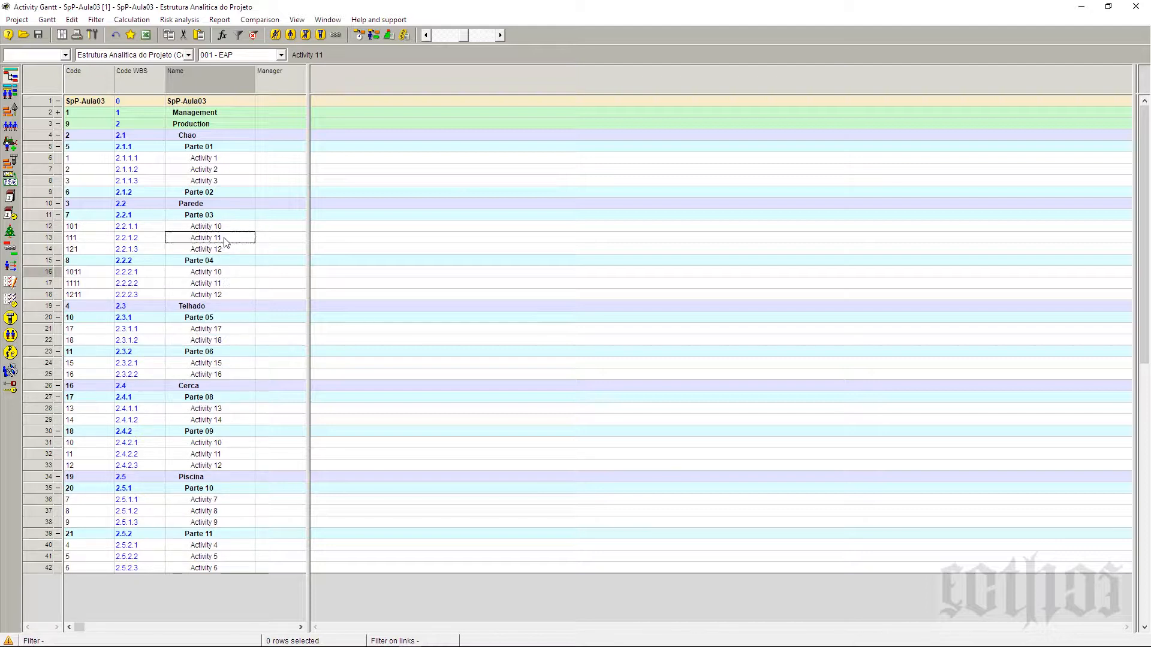
pyautogui.click(228, 284)
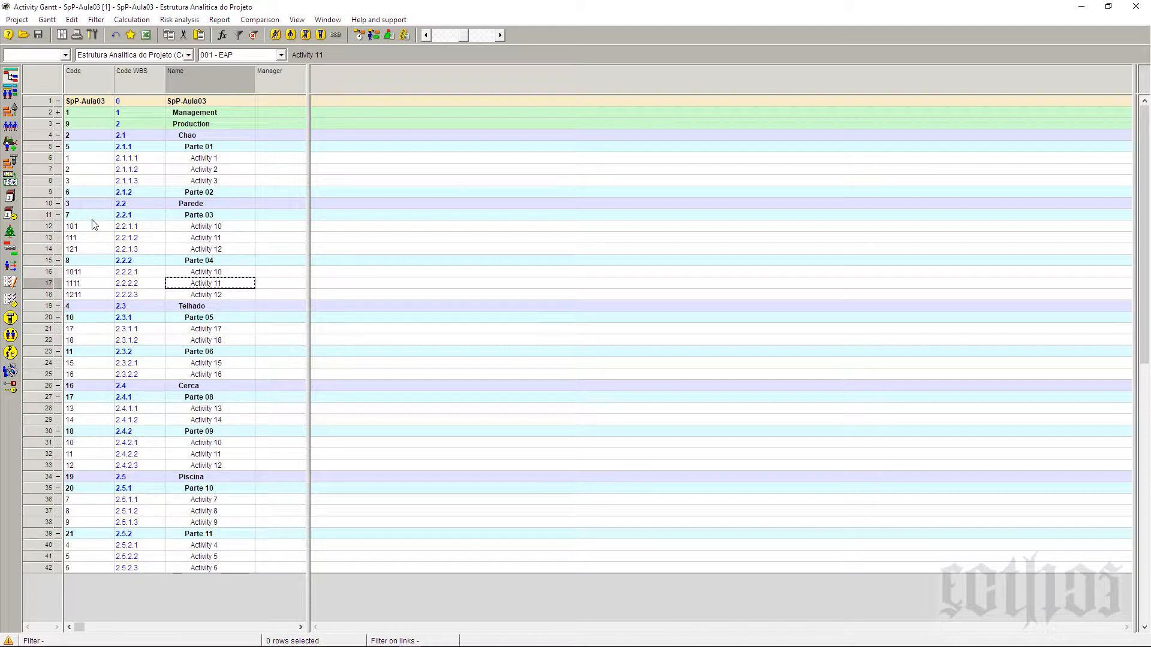
pyautogui.click(93, 228)
pyautogui.click(94, 238)
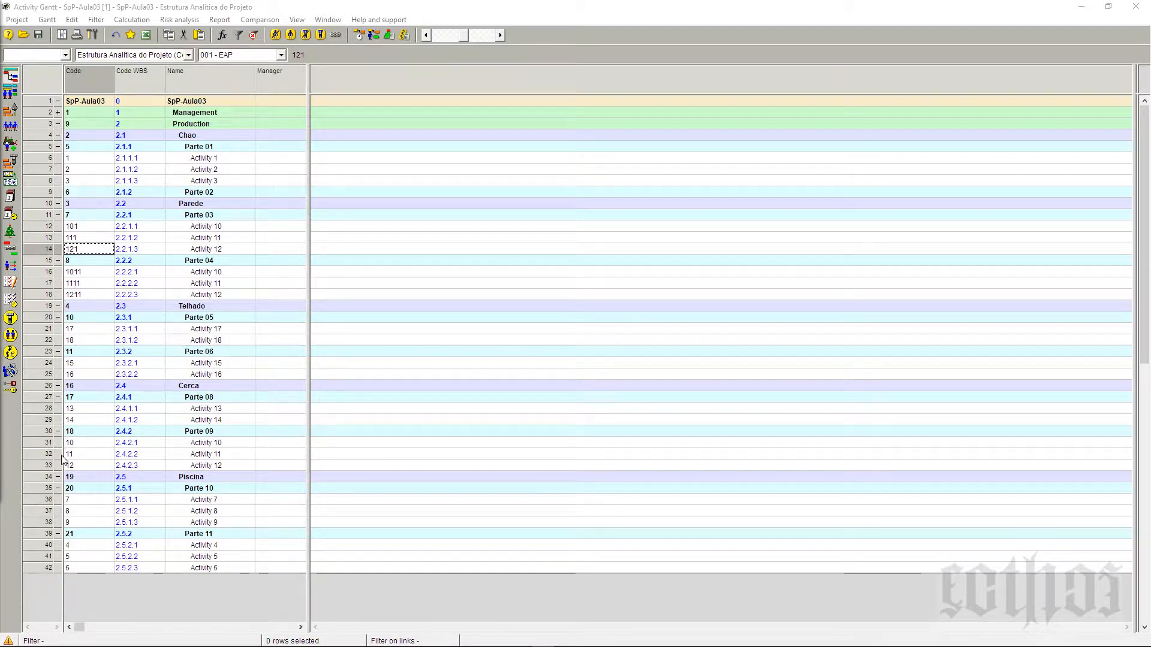
# Step: Hide the Code column from the activity table
pyautogui.rightClick(88, 77)
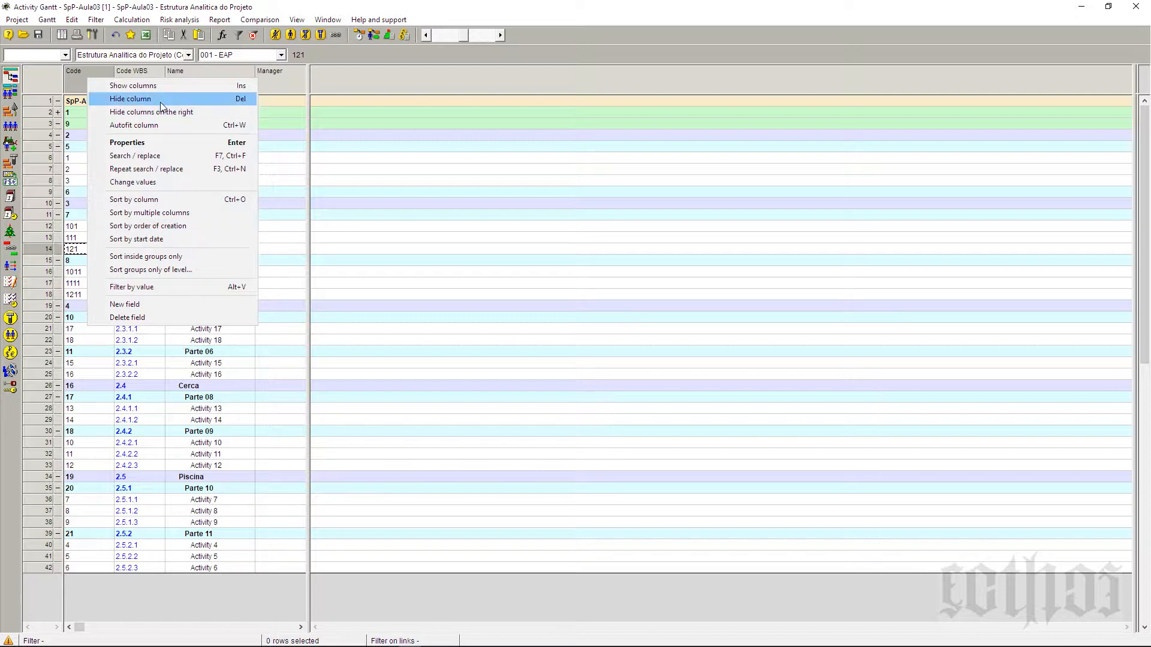
pyautogui.click(132, 99)
pyautogui.click(246, 306)
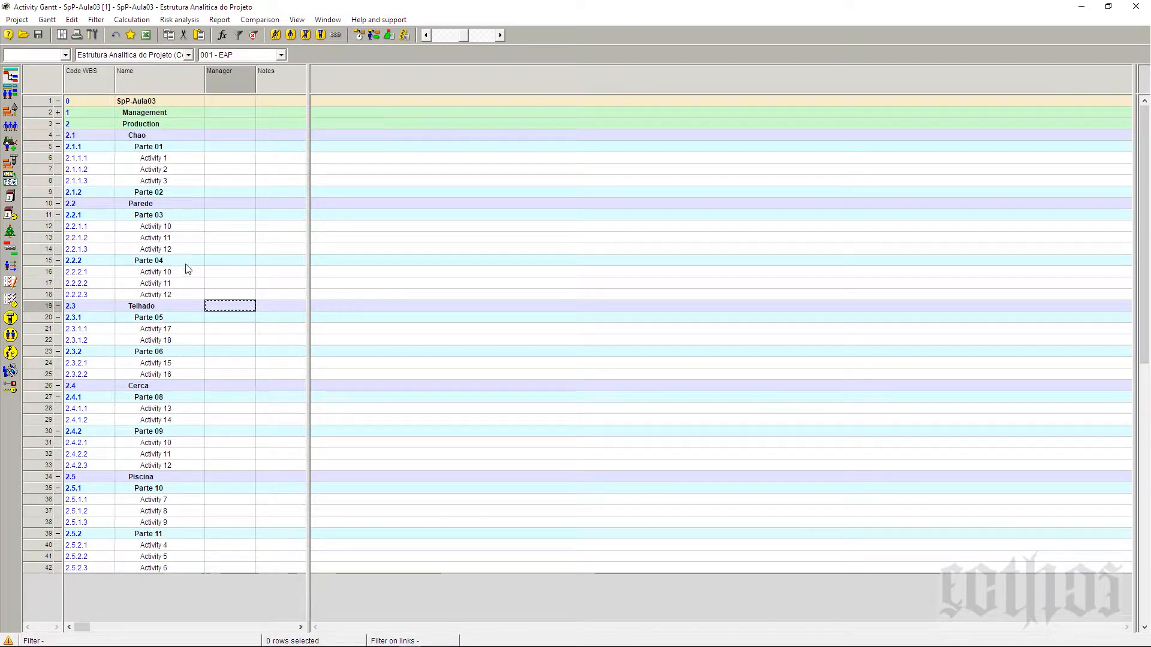
# Step: Examine the Code WBS and Name columns for the phases and activities in the Production structure
pyautogui.click(179, 227)
pyautogui.click(180, 240)
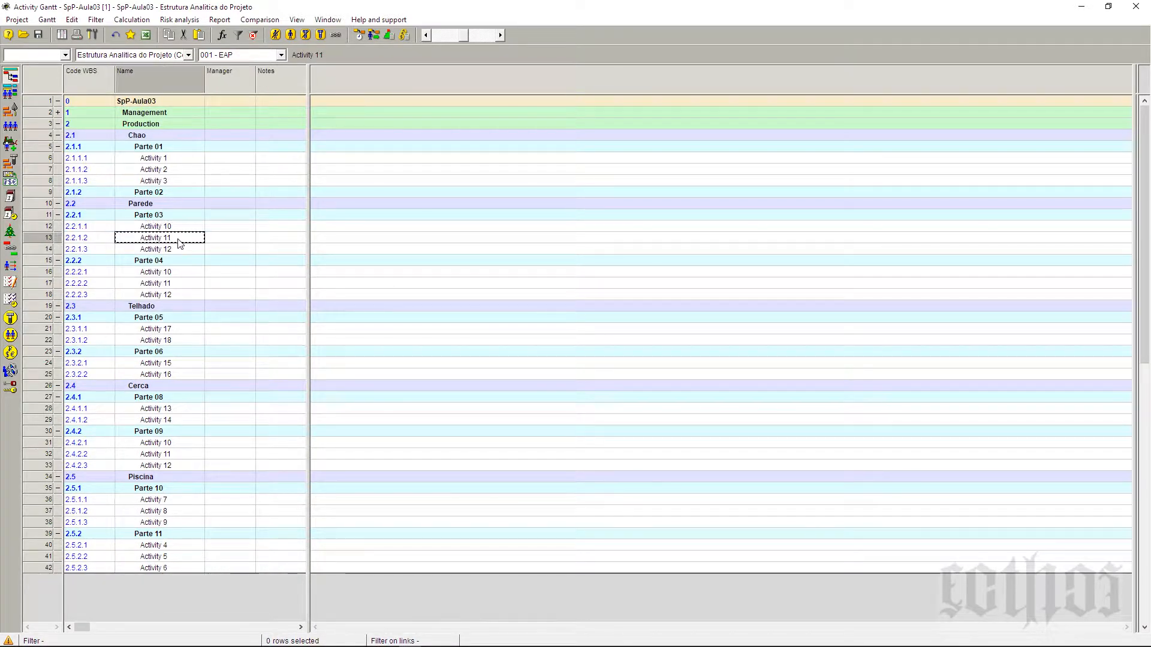
pyautogui.click(72, 84)
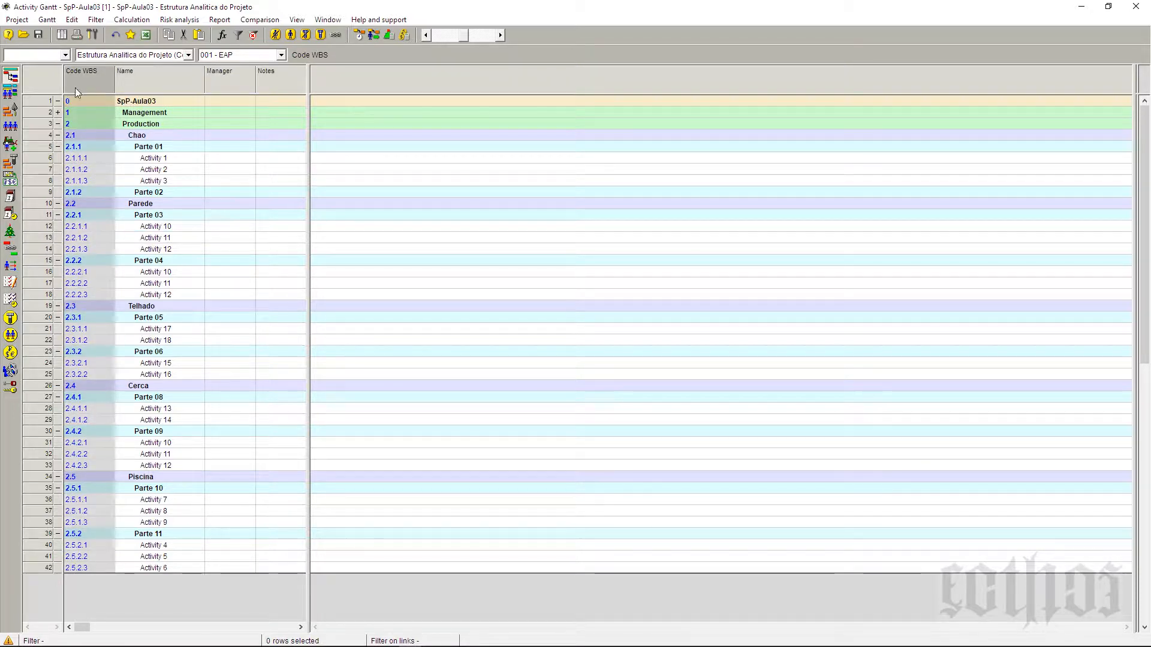
pyautogui.click(93, 155)
pyautogui.click(143, 149)
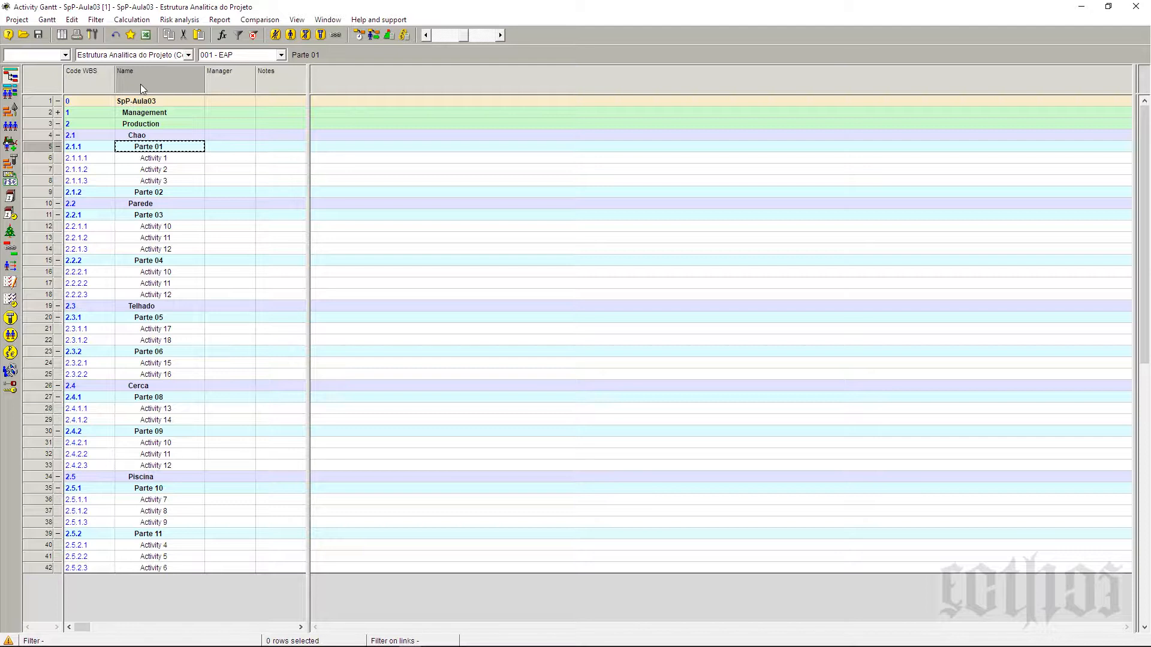
pyautogui.click(175, 159)
pyautogui.click(176, 170)
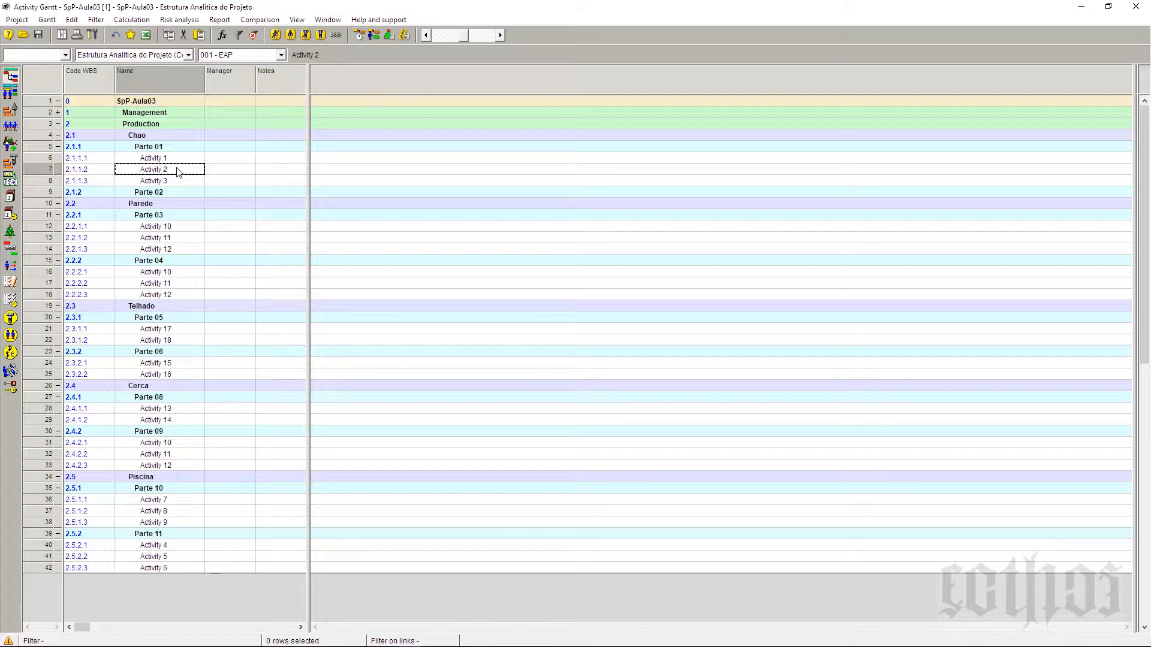
pyautogui.click(178, 83)
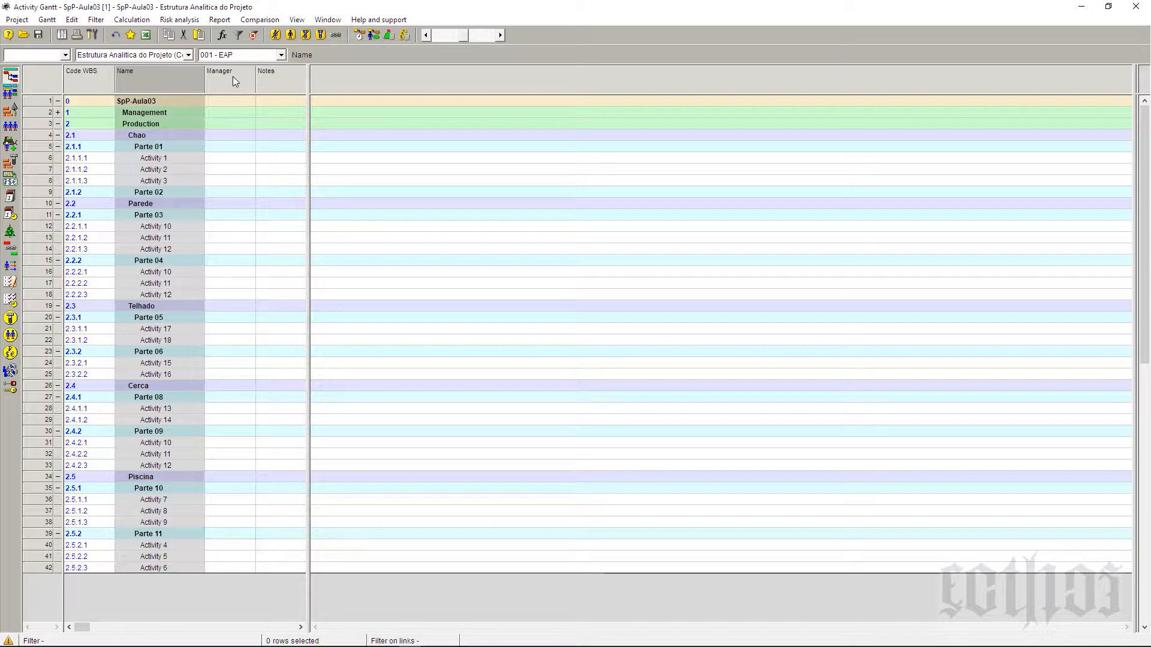
# Step: Move the Notes column between the Name and Manager columns
pyautogui.click(267, 78)
pyautogui.moveTo(275, 80); pyautogui.dragTo(210, 86)
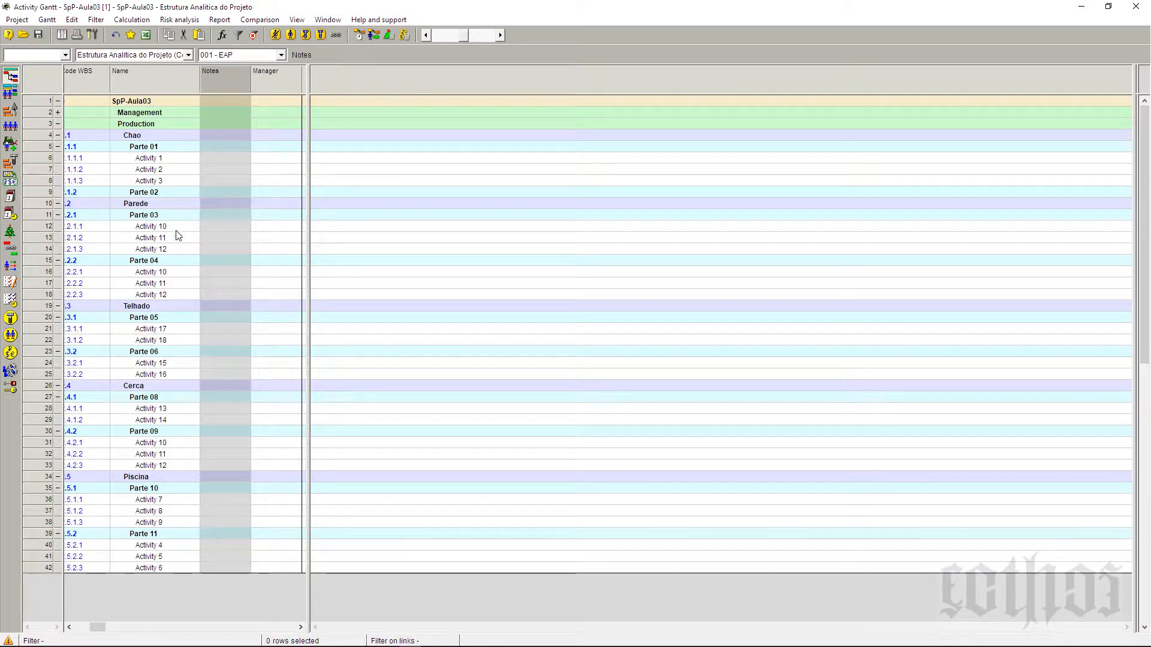
pyautogui.click(69, 627)
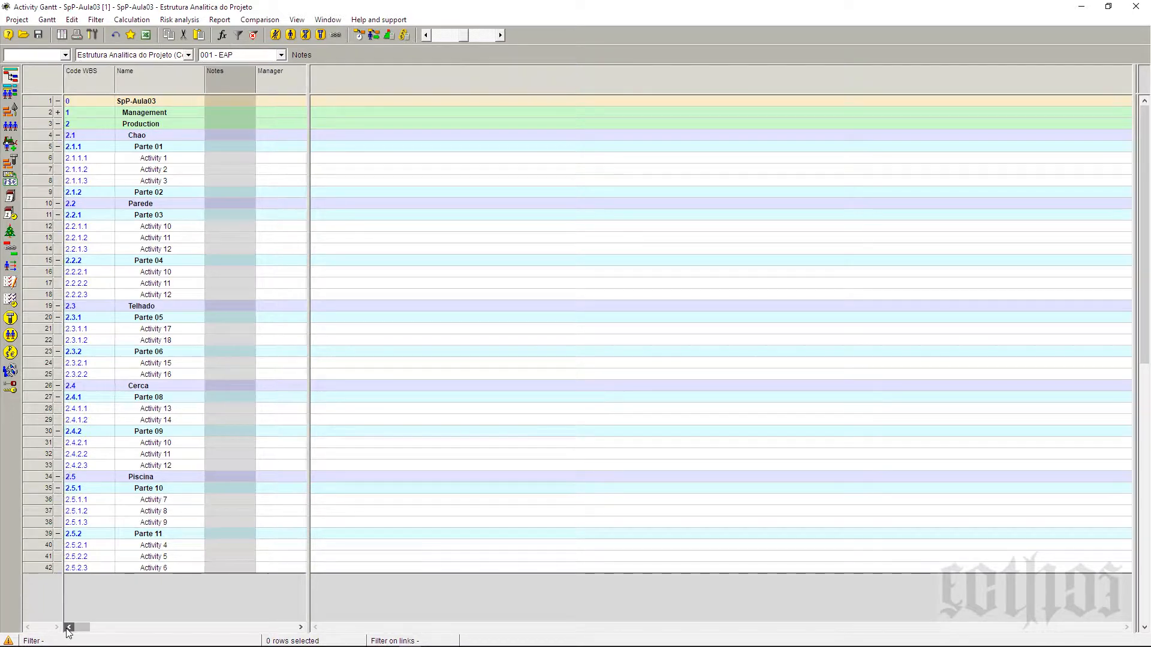
# Step: Save the current layout in the project as a new layout named 005 - Atividades and check the list of layouts
pyautogui.click(47, 20)
pyautogui.moveTo(49, 60)
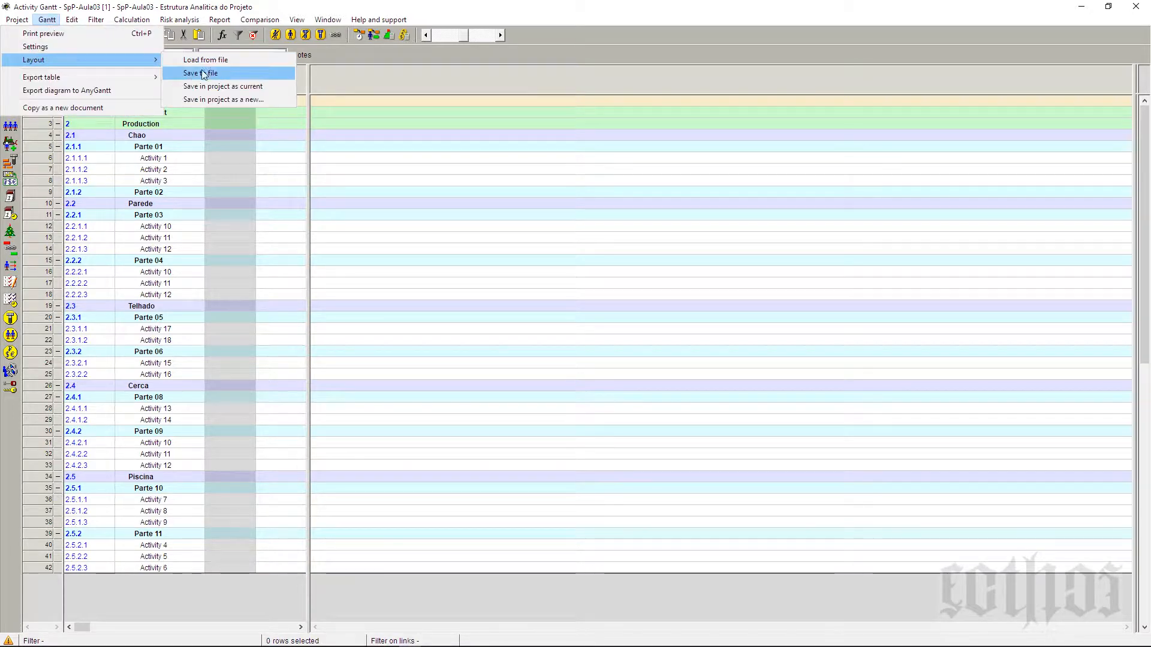
pyautogui.click(221, 100)
pyautogui.write('00')
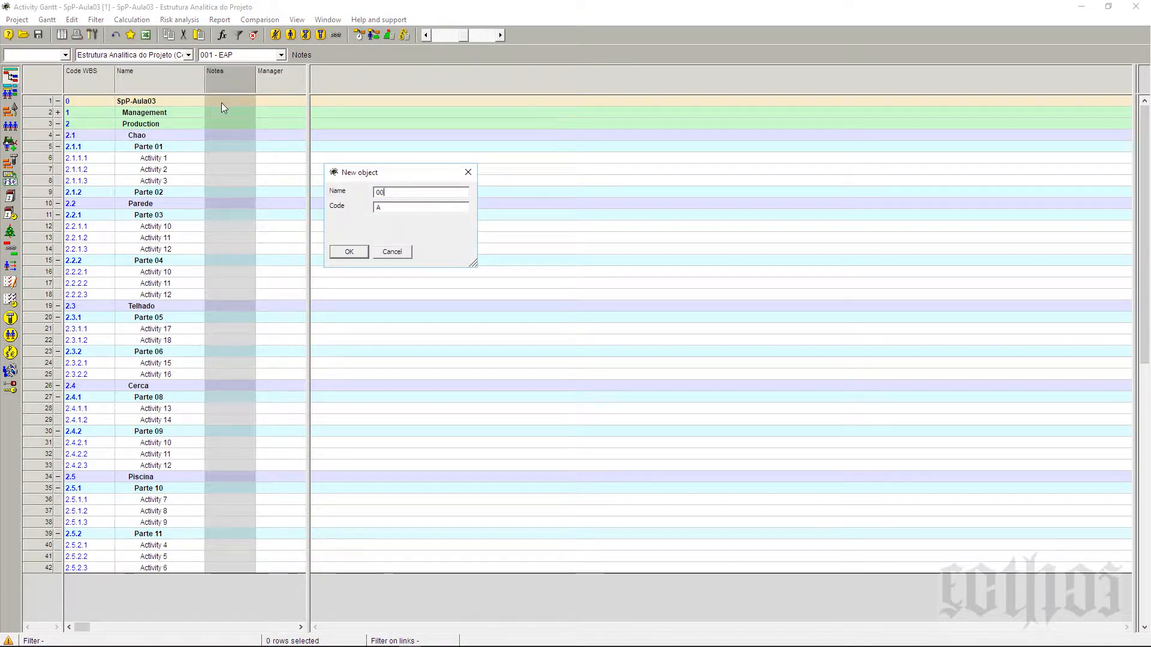
pyautogui.write('3')
pyautogui.press('BackSpace')
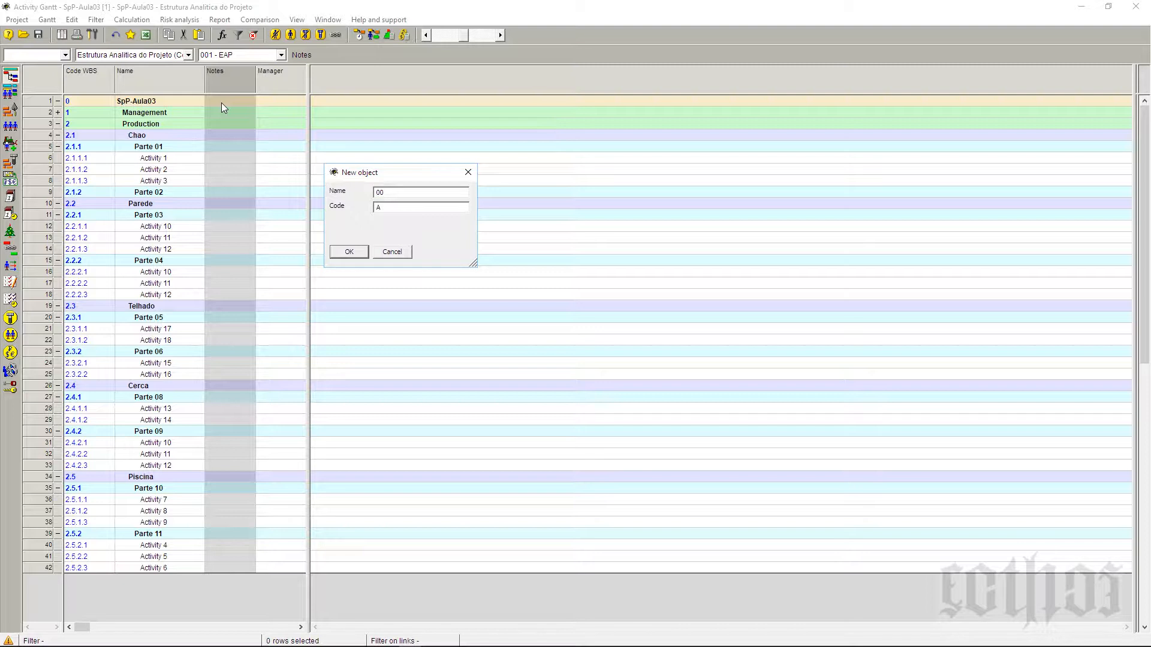
pyautogui.write('5 - Atividades')
pyautogui.click(349, 251)
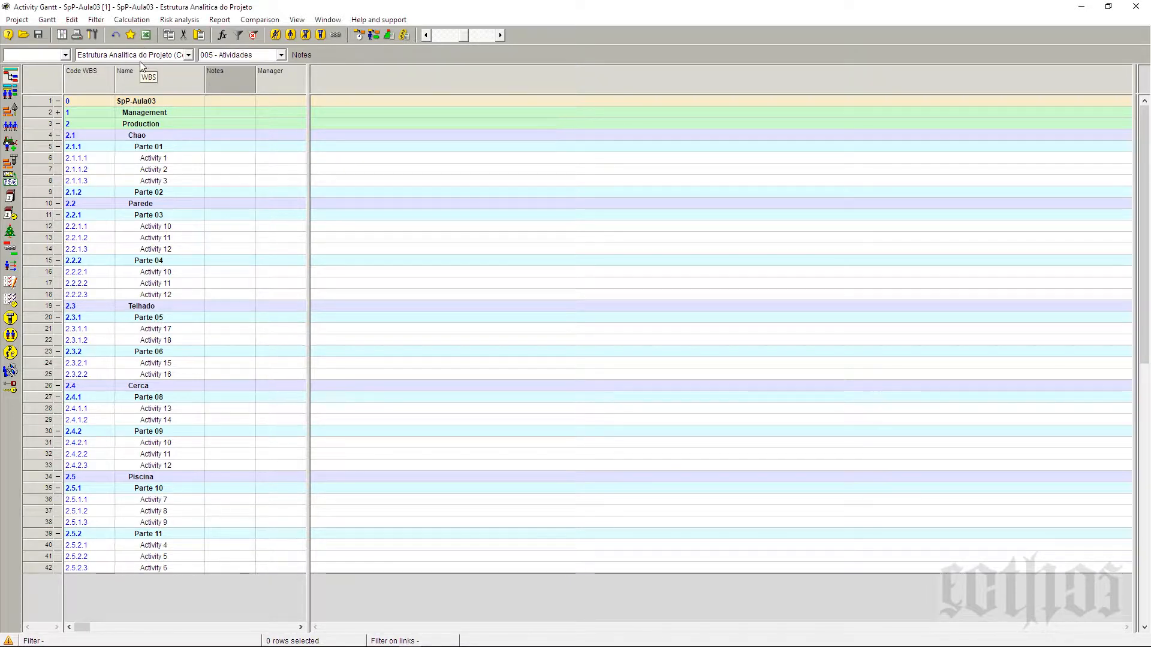
pyautogui.click(234, 57)
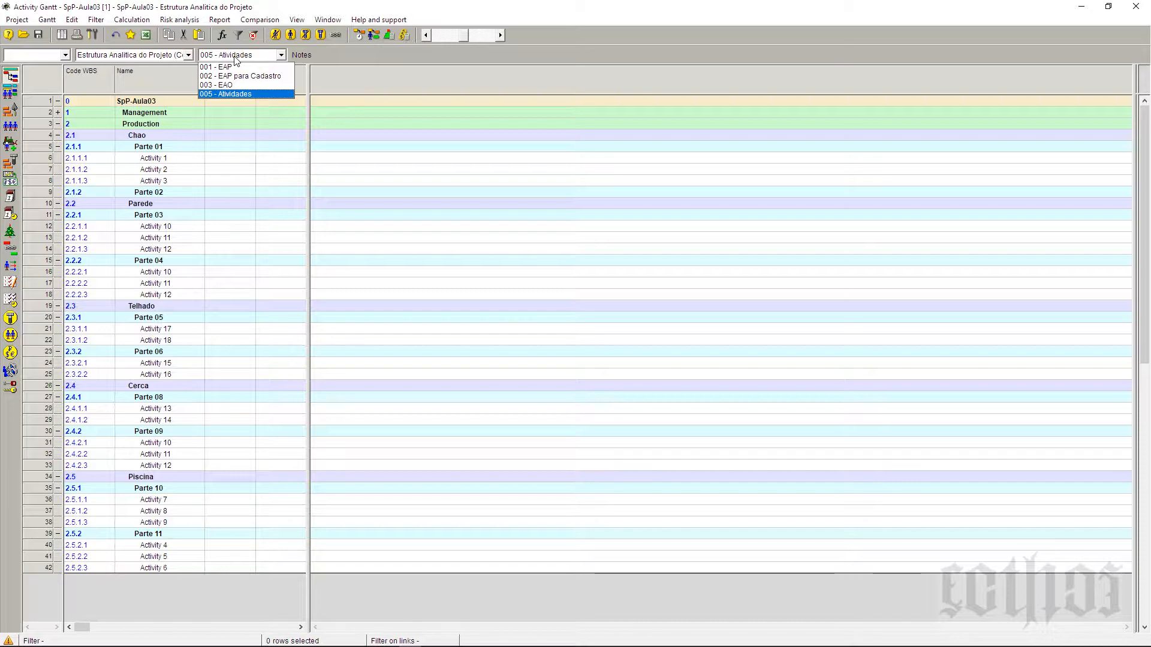
pyautogui.click(249, 157)
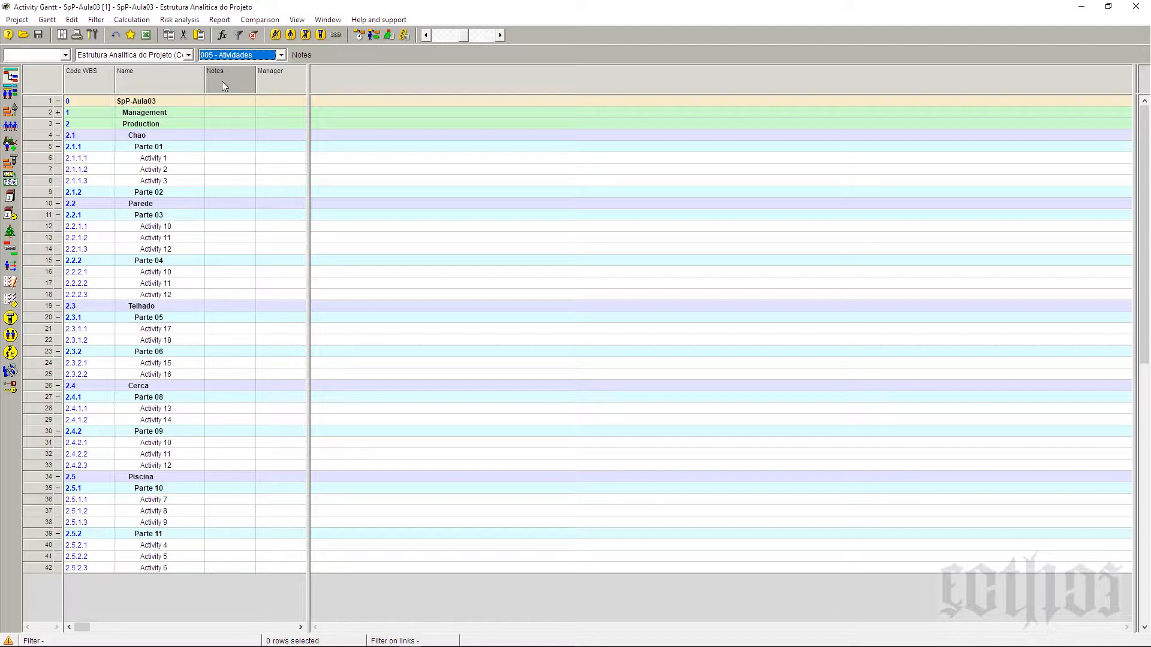
# Step: Hide the Manager column in the 005 - Atividades layout
pyautogui.click(92, 78)
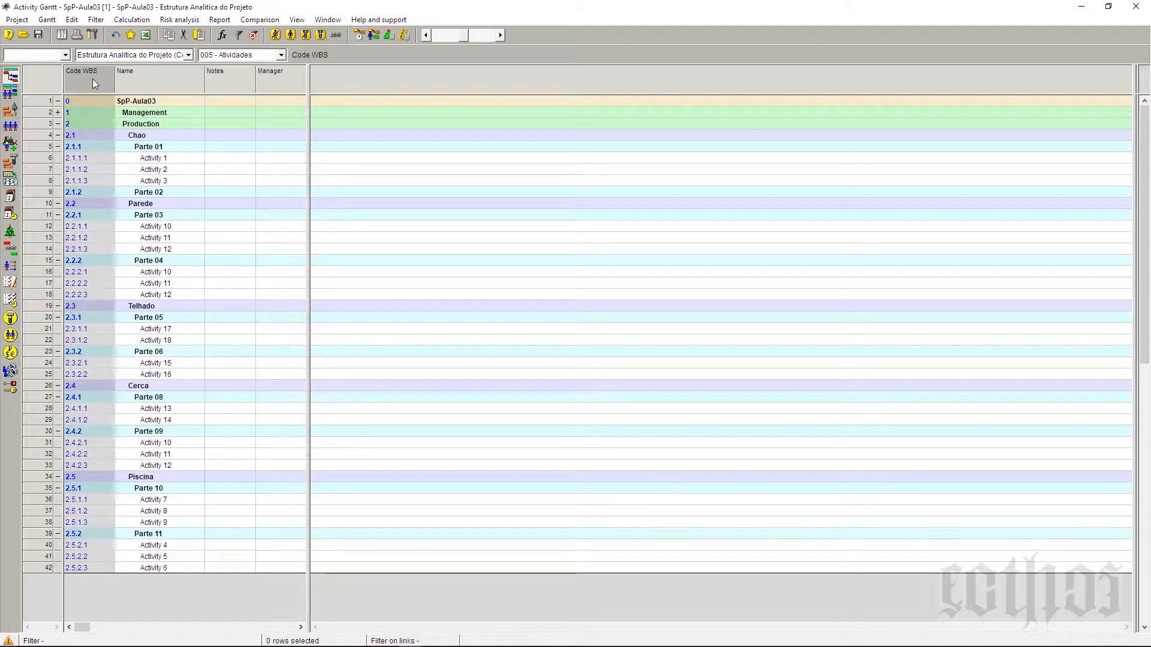
pyautogui.click(157, 159)
pyautogui.click(82, 160)
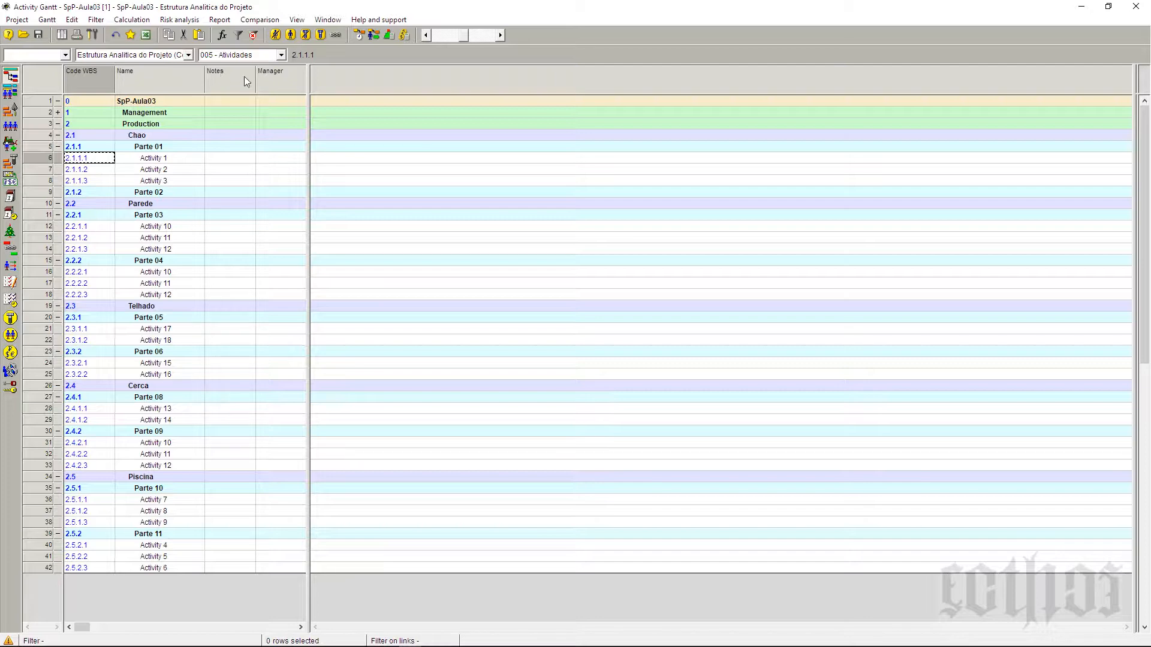
pyautogui.click(281, 79)
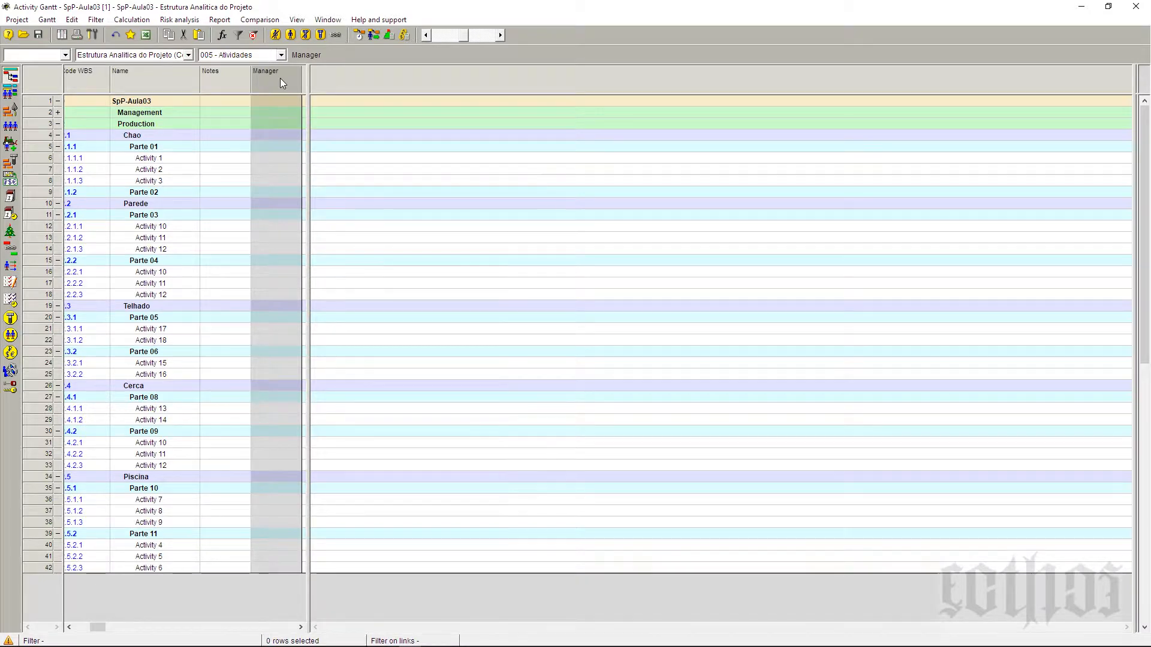
pyautogui.rightClick(280, 79)
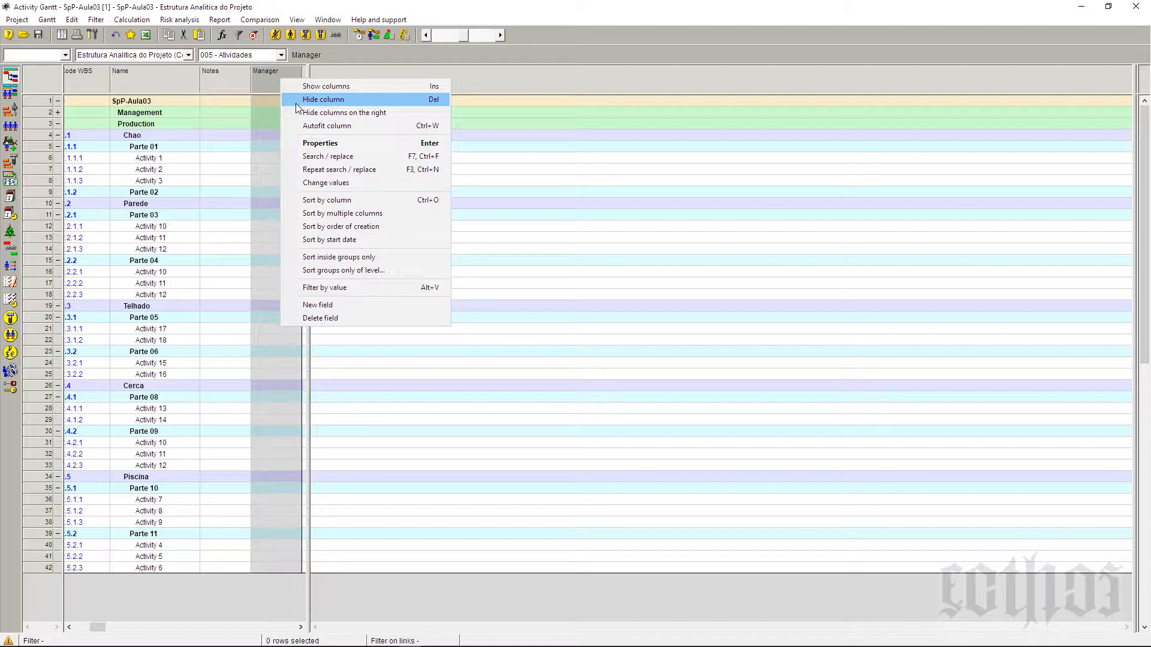
pyautogui.click(296, 103)
pyautogui.rightClick(281, 79)
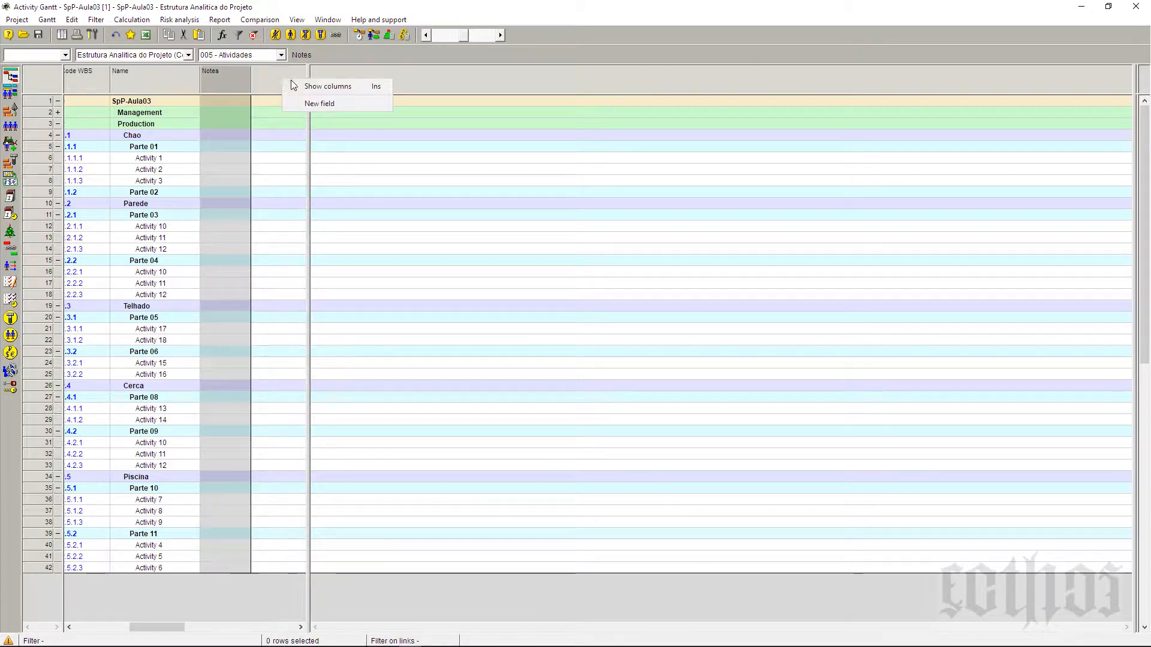
pyautogui.click(300, 88)
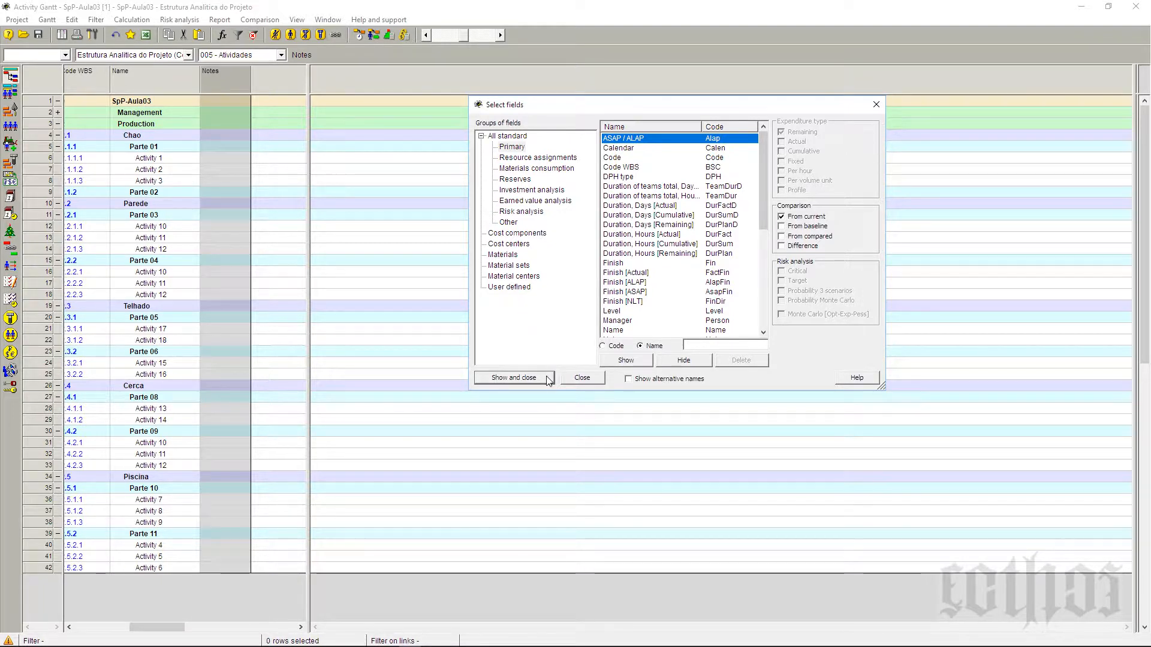
pyautogui.click(590, 381)
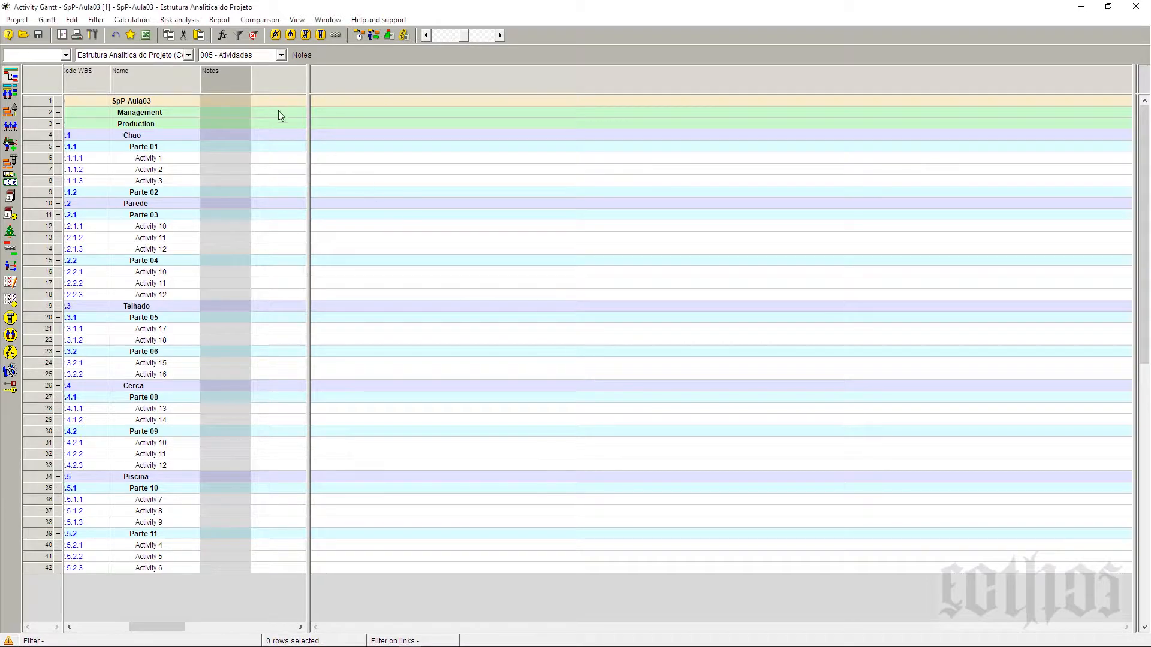
# Step: Create a new text user field named Resp Prod as a column after Notes
pyautogui.rightClick(272, 72)
pyautogui.click(303, 98)
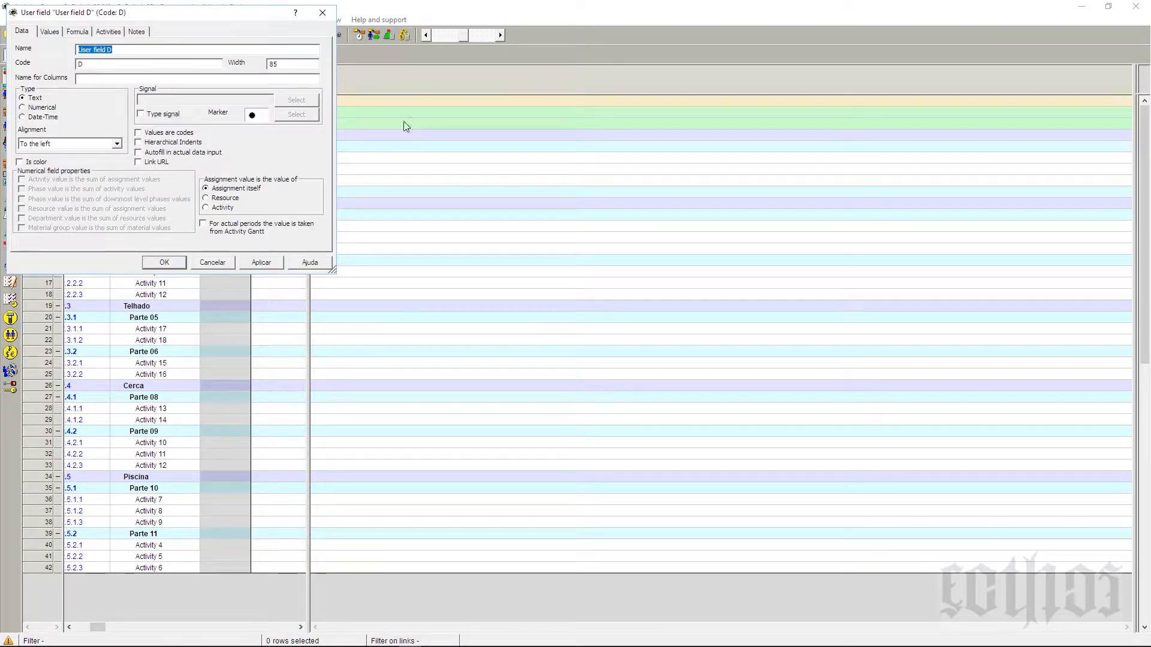
pyautogui.write('Re')
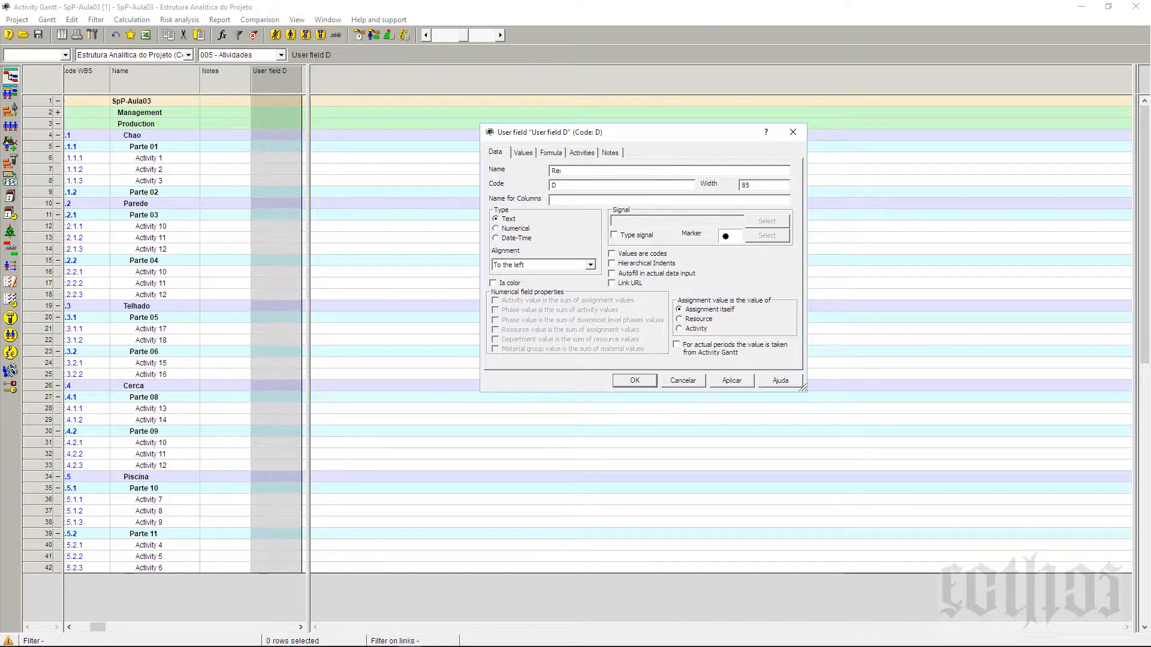
pyautogui.write('so')
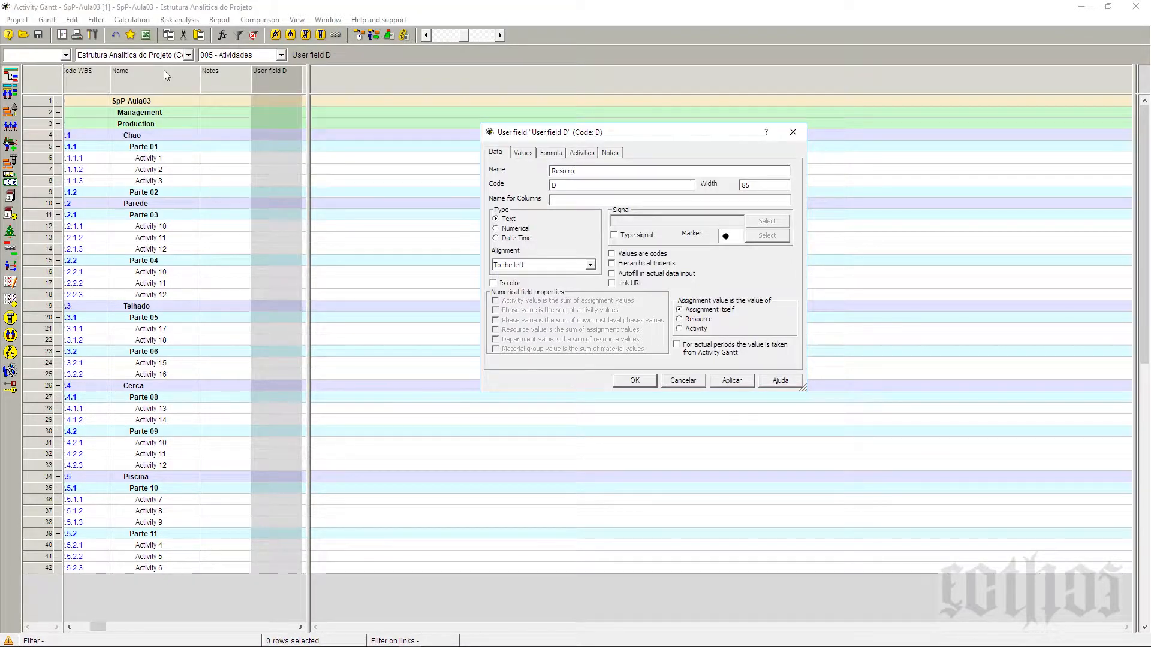
pyautogui.write('p Prod')
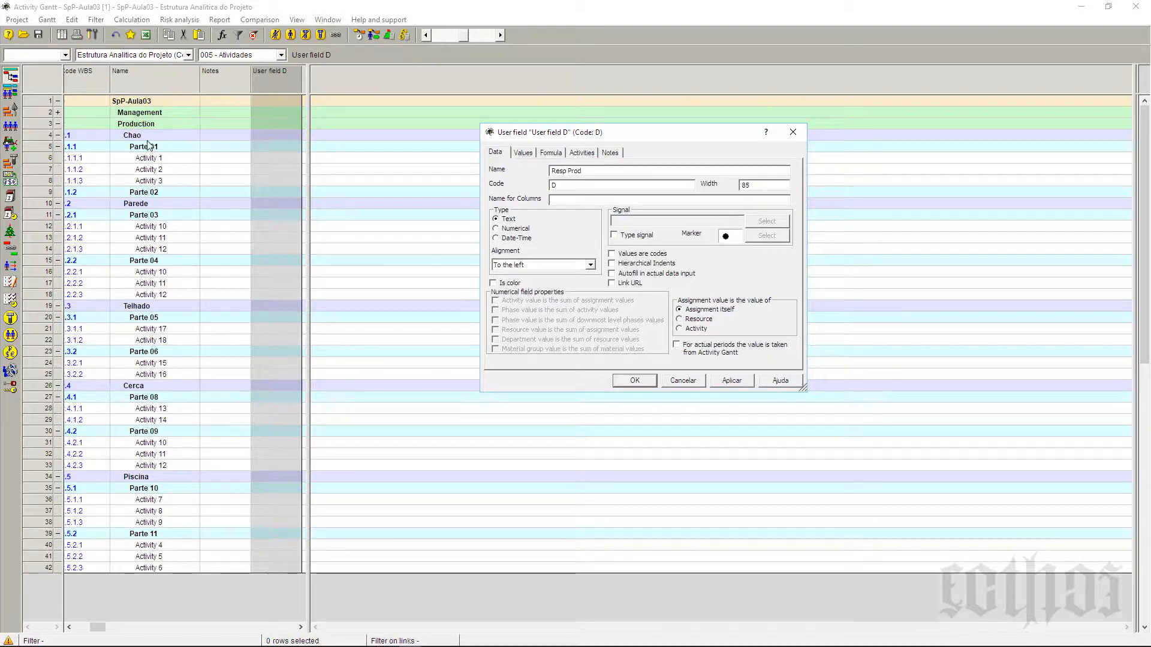
pyautogui.click(634, 381)
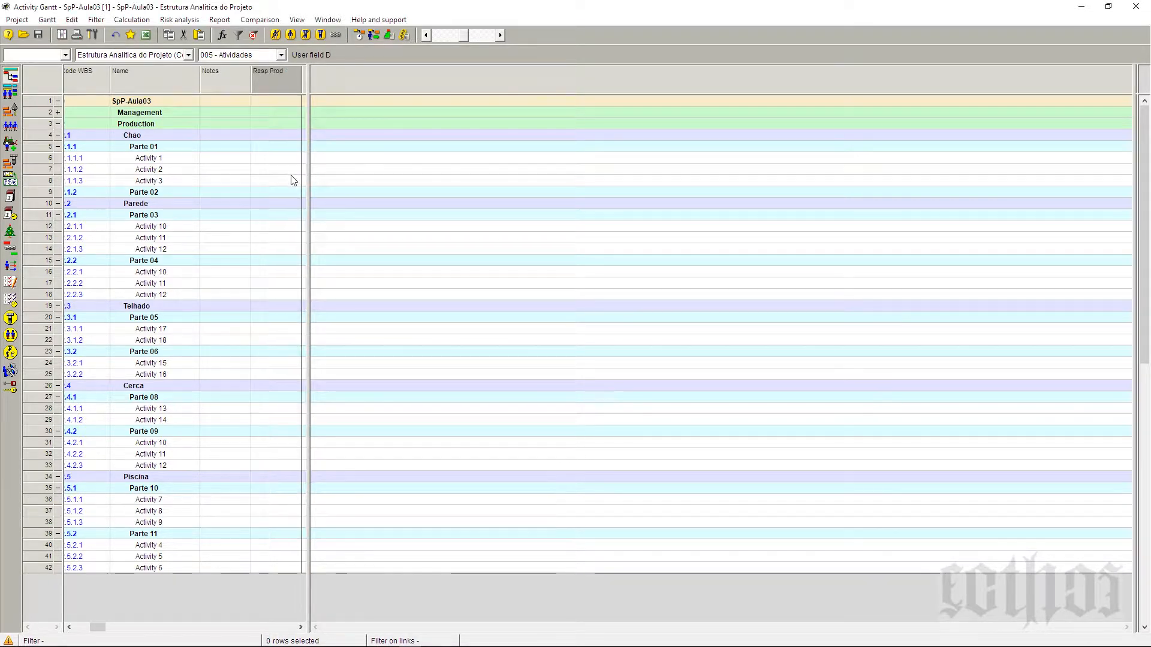
pyautogui.click(276, 160)
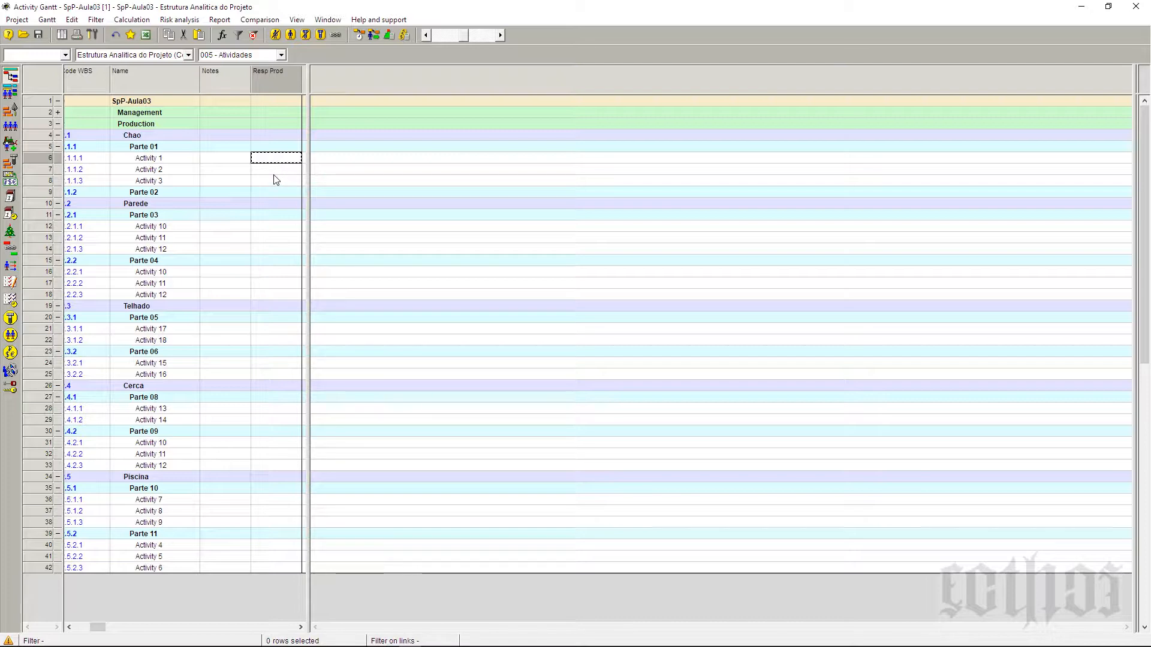
# Step: Show the ASAP / ALAP field as a column after Resp Prod and fit the table area's width to its columns
pyautogui.moveTo(314, 172); pyautogui.dragTo(326, 199)
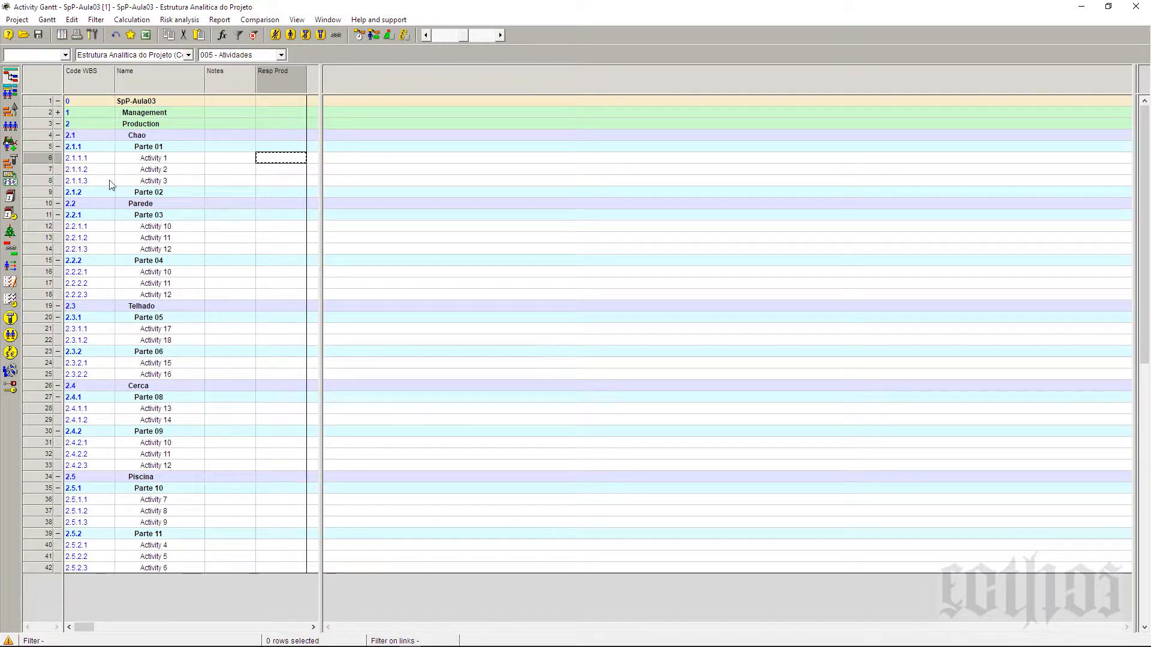
pyautogui.moveTo(1136, 105)
pyautogui.mouseDown()
pyautogui.moveTo(1105, 121)
pyautogui.moveTo(1138, 122)
pyautogui.mouseUp()
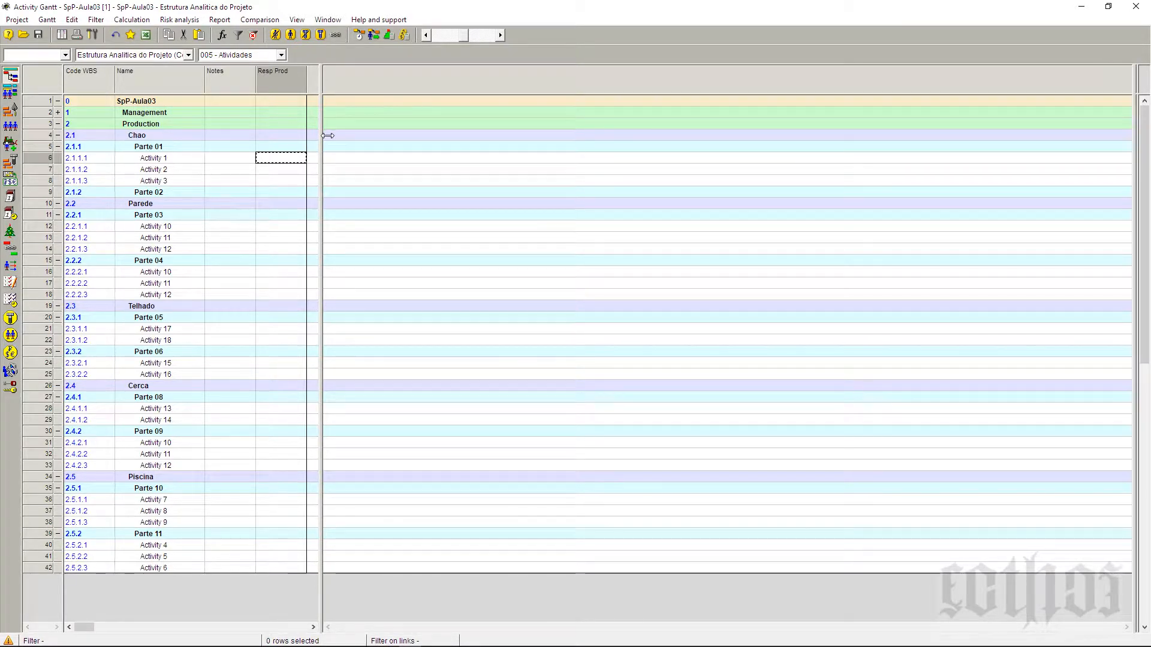
pyautogui.moveTo(324, 135); pyautogui.dragTo(403, 137)
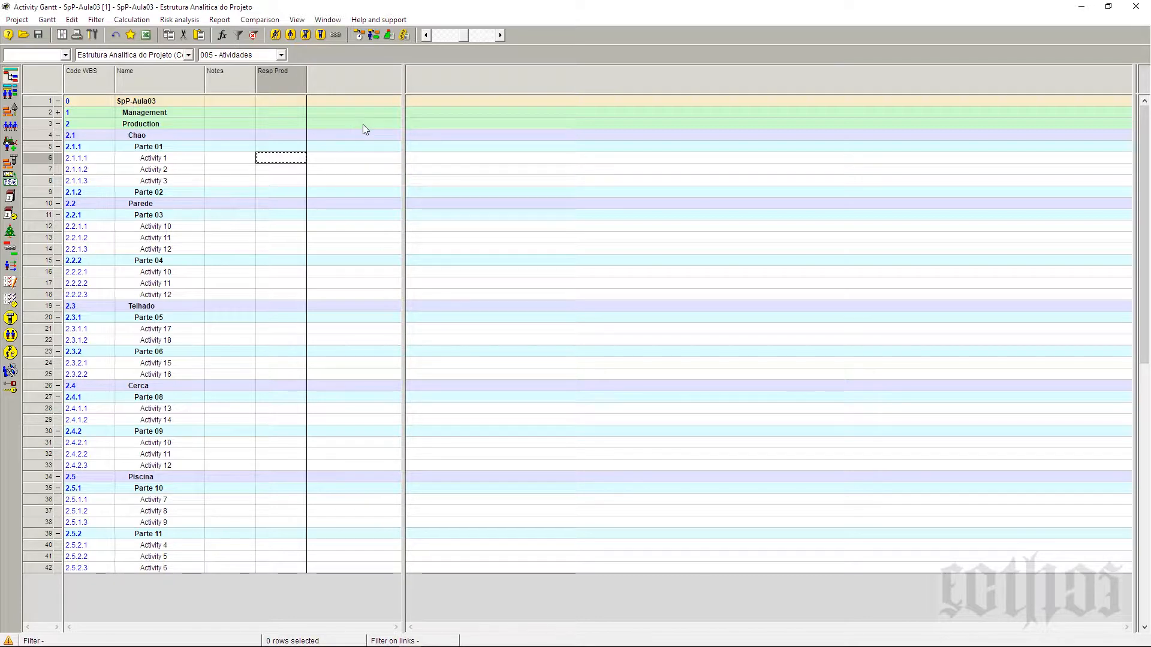
pyautogui.rightClick(331, 84)
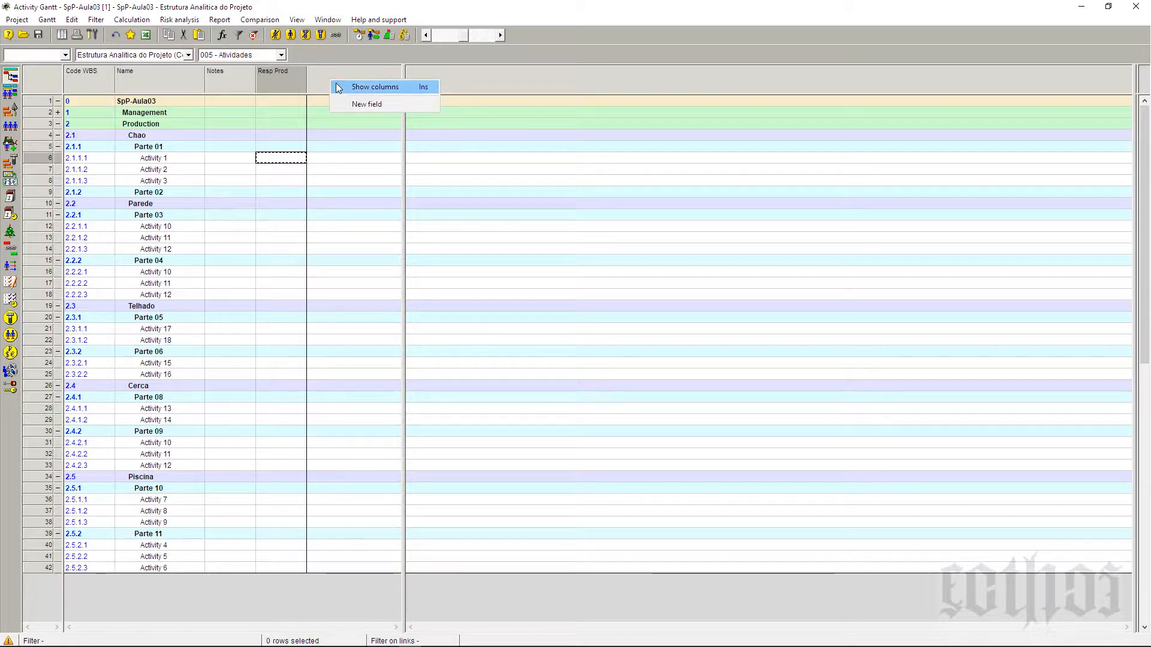
pyautogui.click(339, 87)
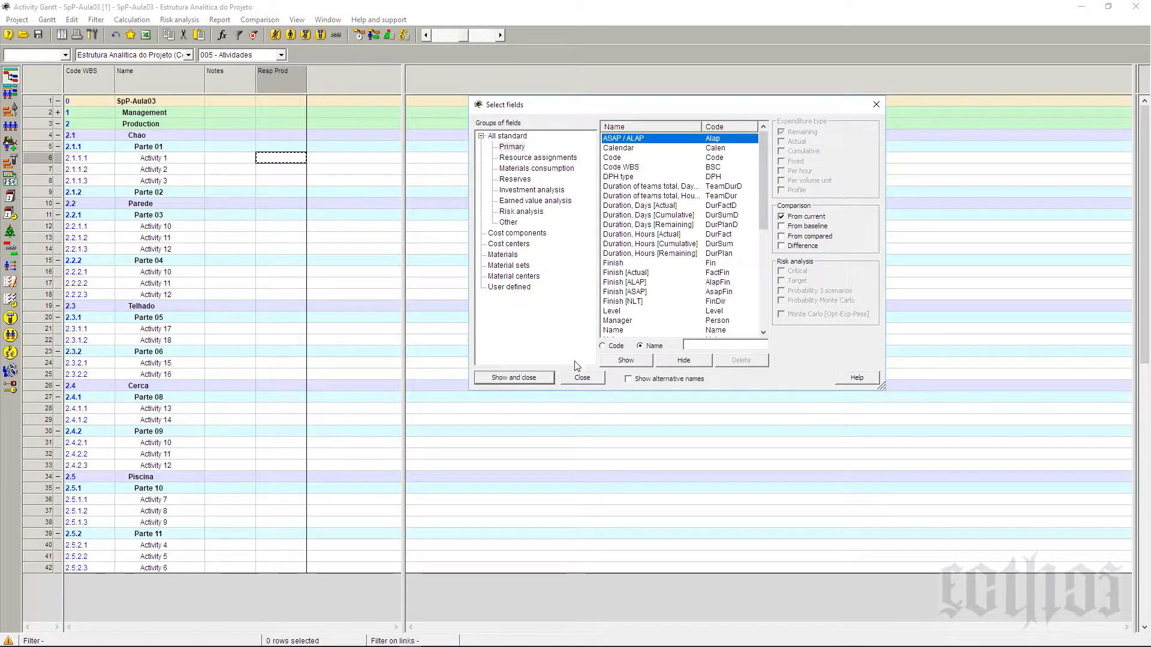
pyautogui.click(636, 361)
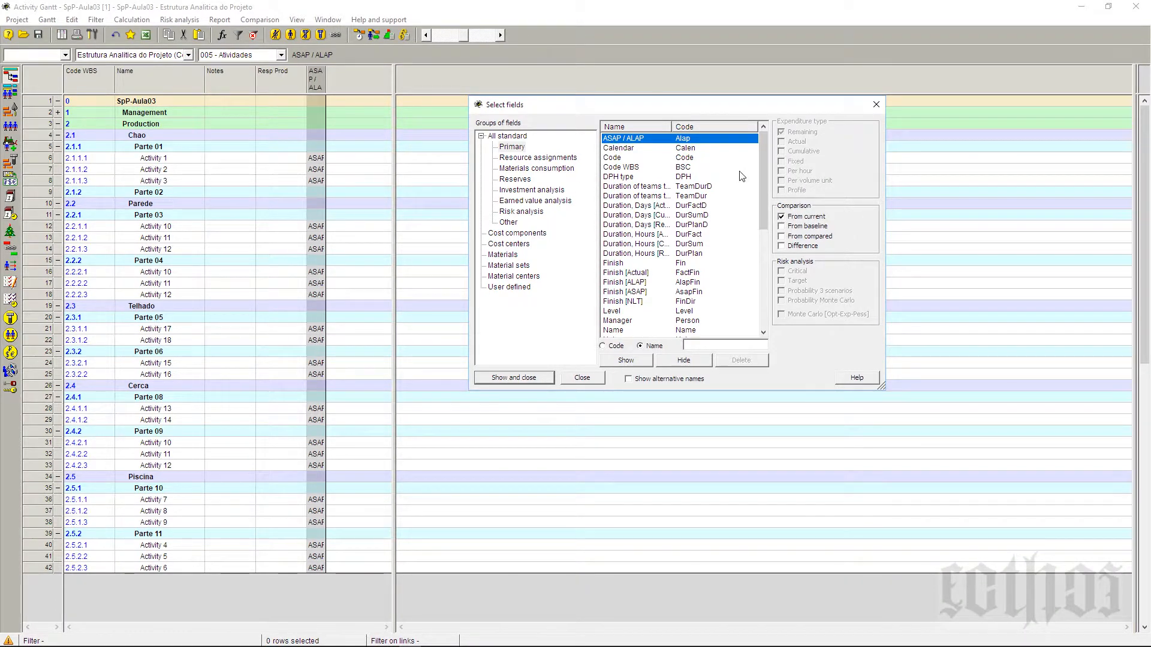
pyautogui.moveTo(764, 170); pyautogui.dragTo(764, 192)
pyautogui.moveTo(764, 259); pyautogui.dragTo(763, 299)
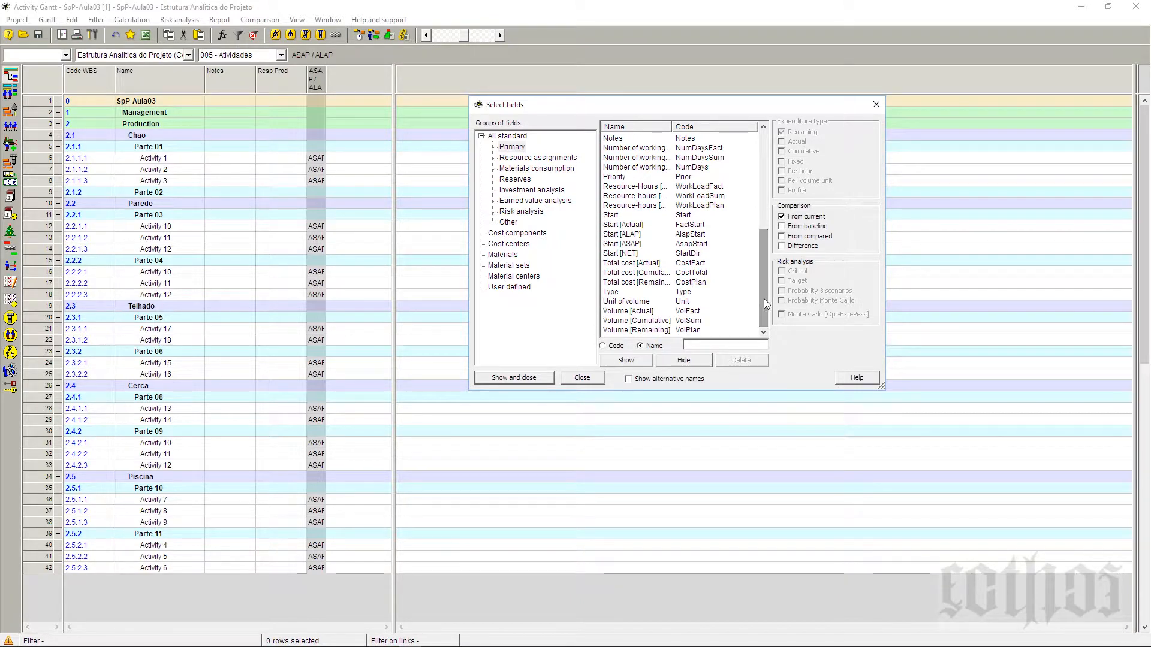
pyautogui.click(581, 378)
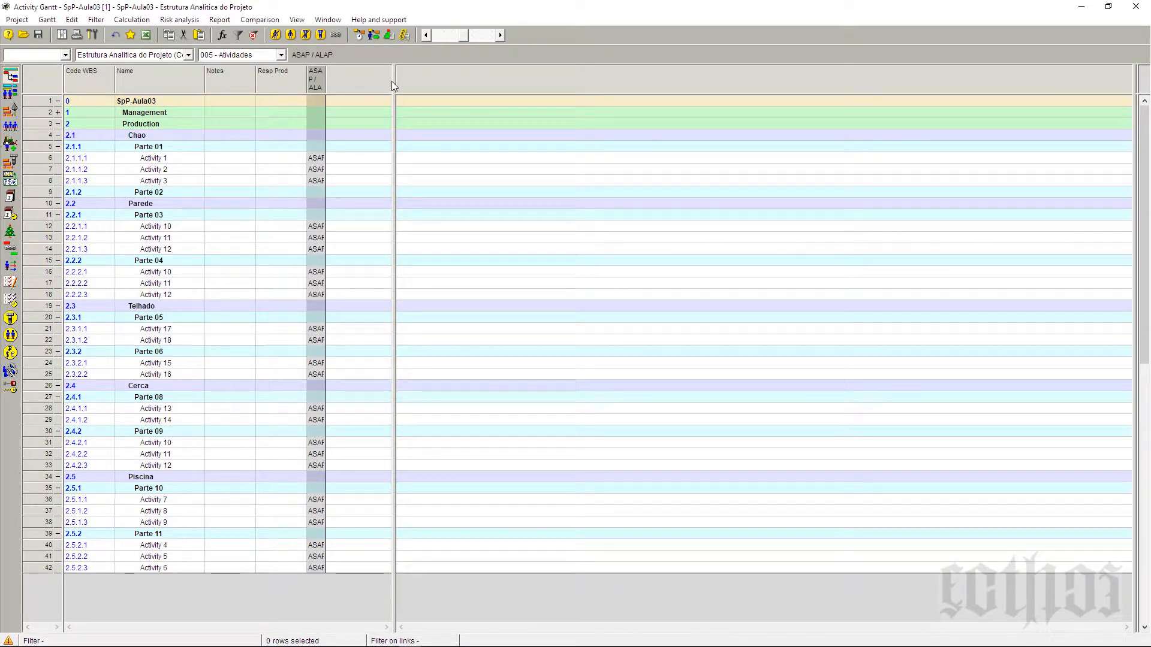
pyautogui.moveTo(394, 159); pyautogui.dragTo(335, 158)
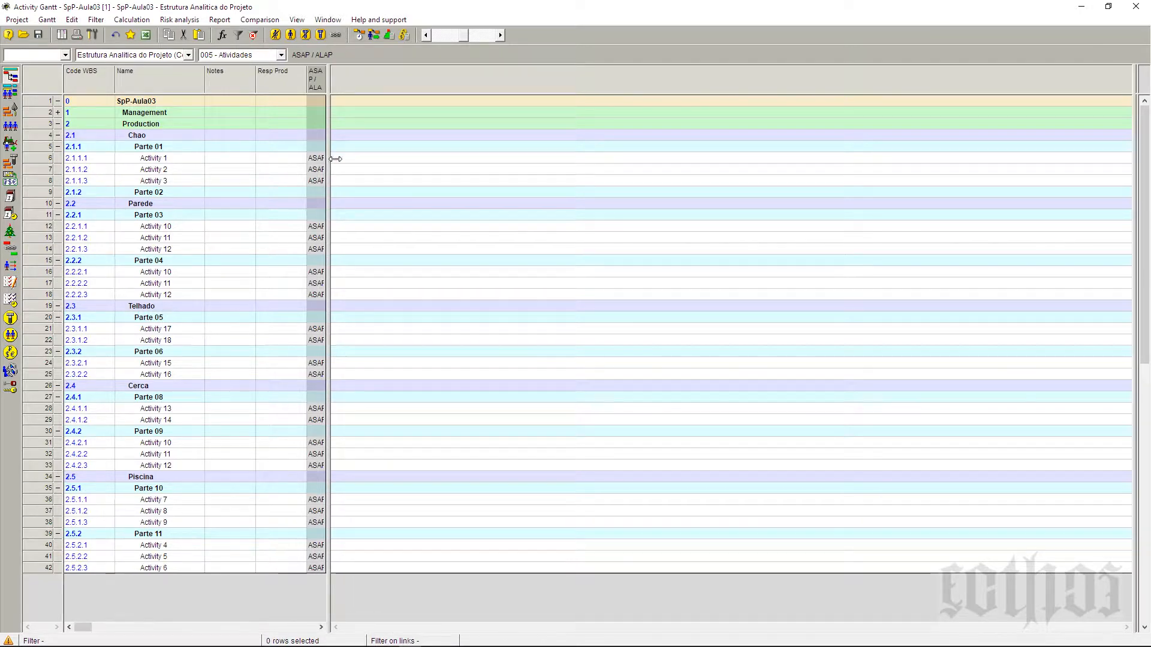
# Step: Show the standard fields Volume [Remaining] and Unit of volume in the Gantt chart area, with Unit of volume placed second
pyautogui.rightClick(390, 78)
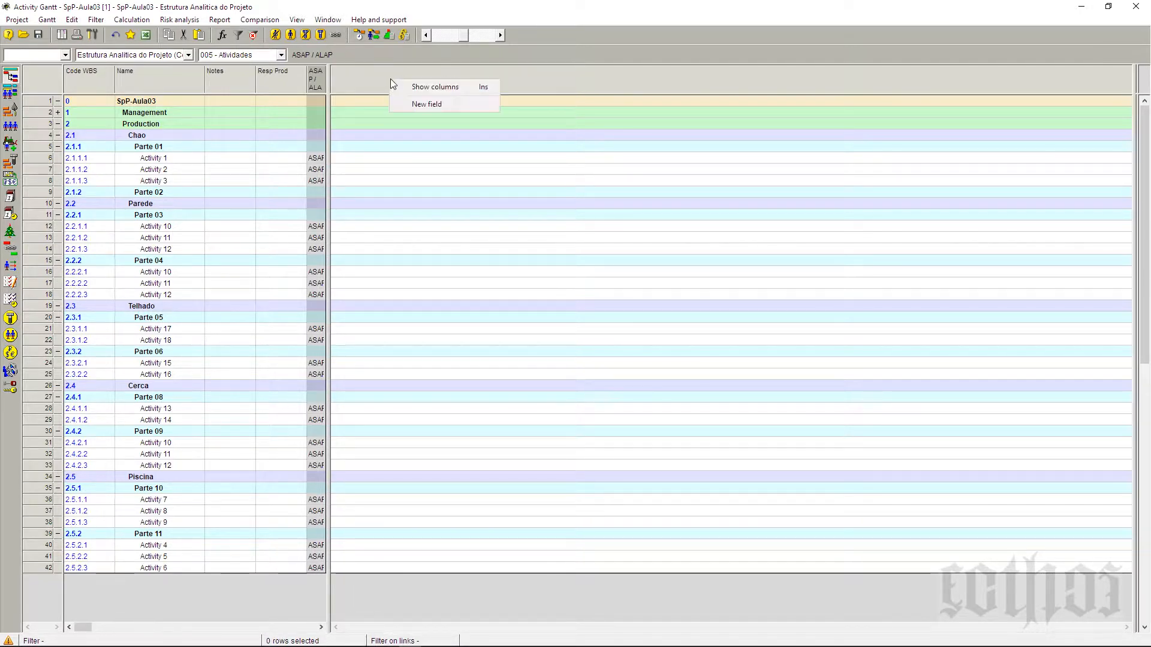
pyautogui.click(429, 87)
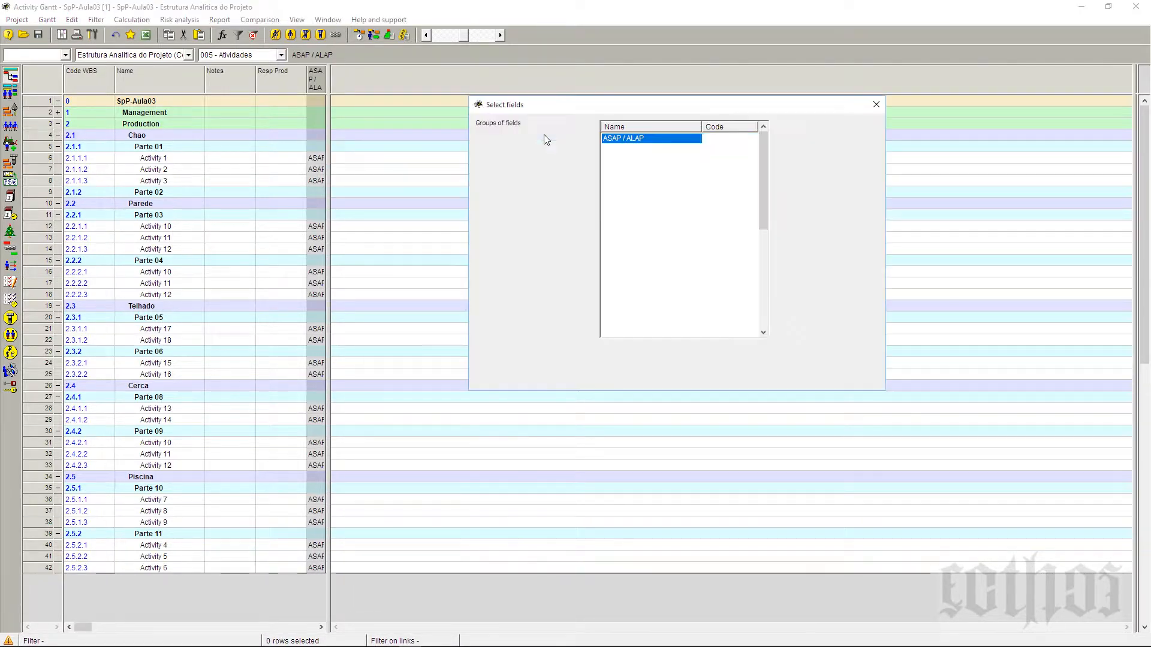
pyautogui.moveTo(762, 151); pyautogui.dragTo(767, 178)
pyautogui.click(521, 138)
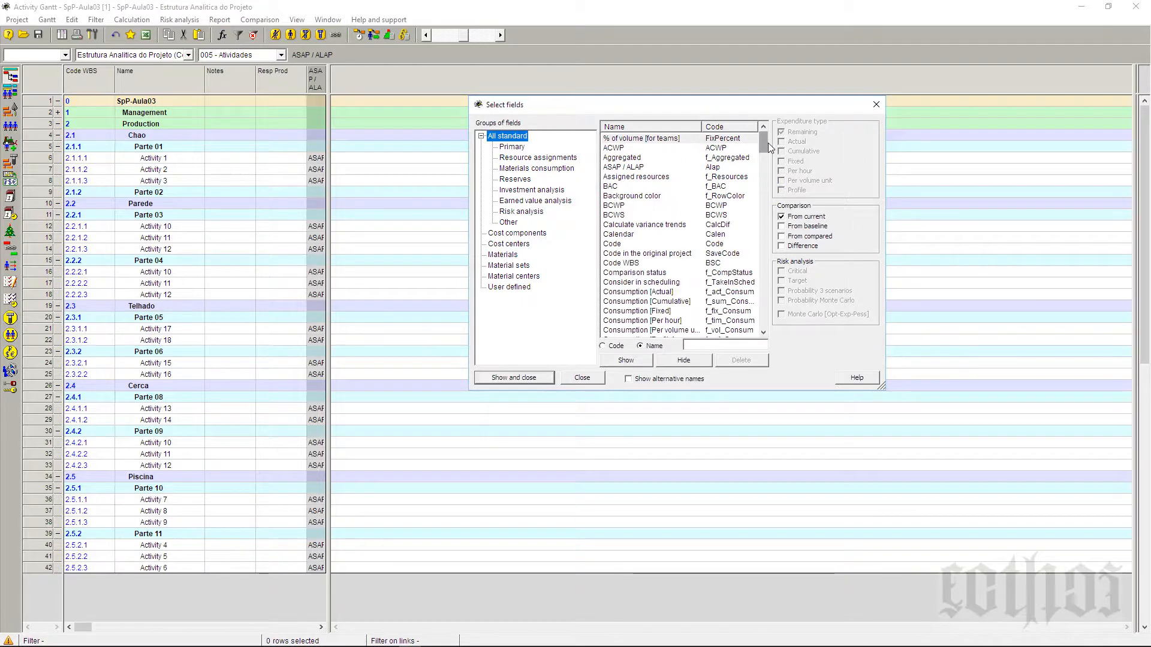
pyautogui.moveTo(764, 143); pyautogui.dragTo(757, 339)
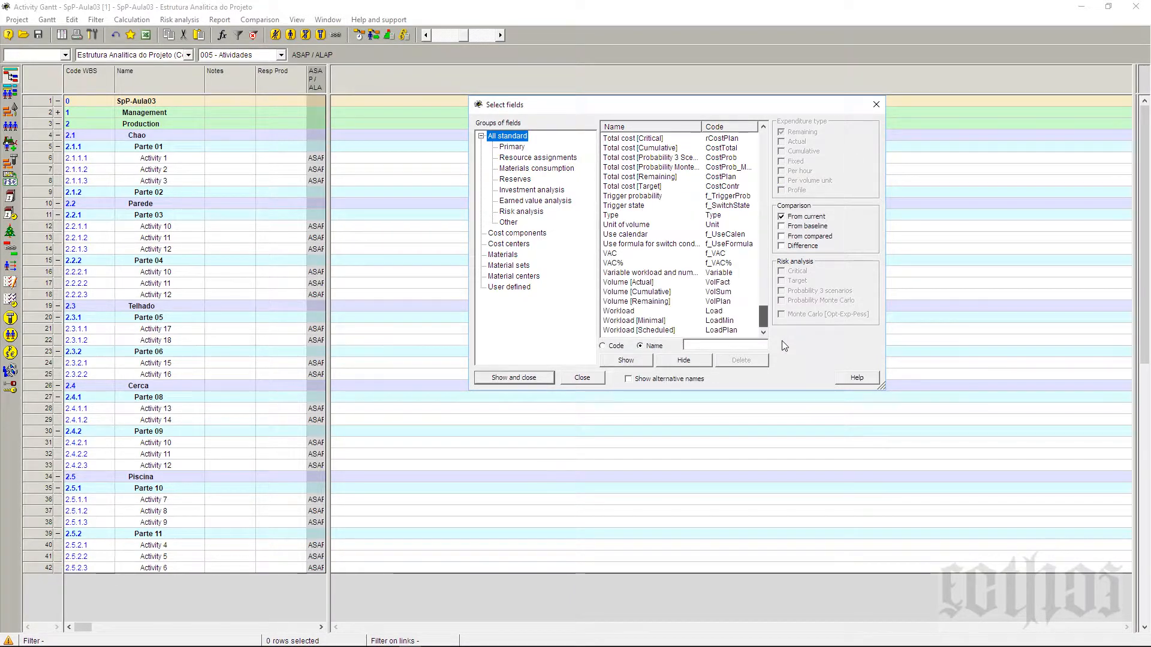
pyautogui.click(621, 303)
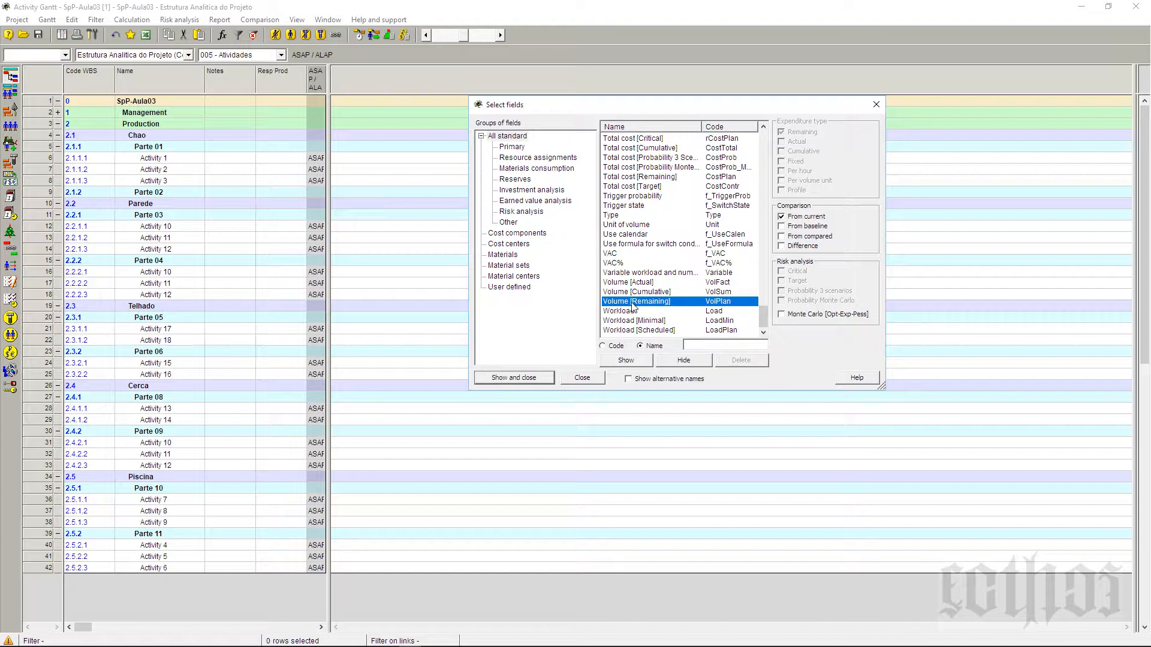
pyautogui.keyDown('ctrl'); pyautogui.click(626, 225); pyautogui.keyUp('ctrl')
pyautogui.click(622, 360)
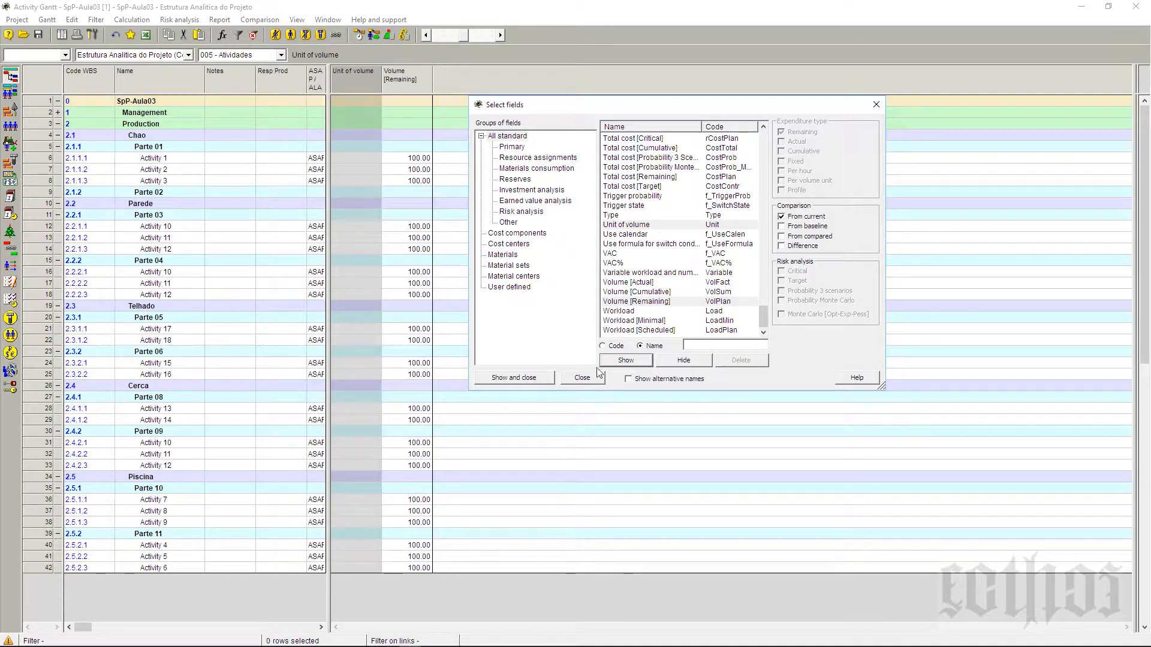
pyautogui.click(526, 379)
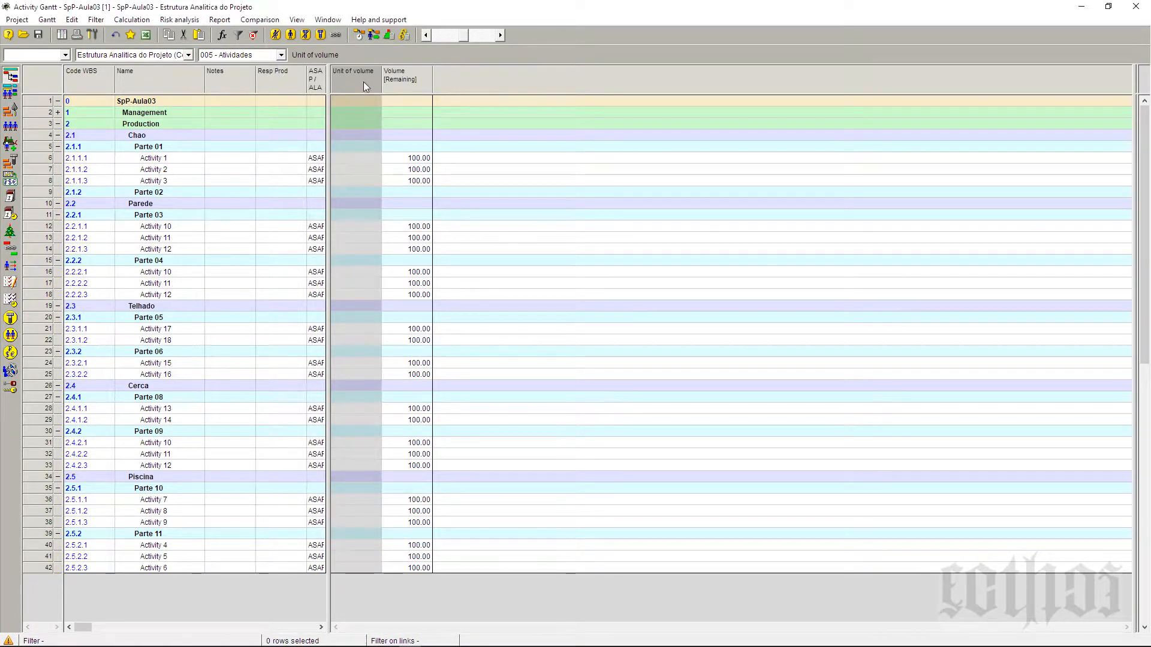
pyautogui.moveTo(480, 90); pyautogui.dragTo(397, 89)
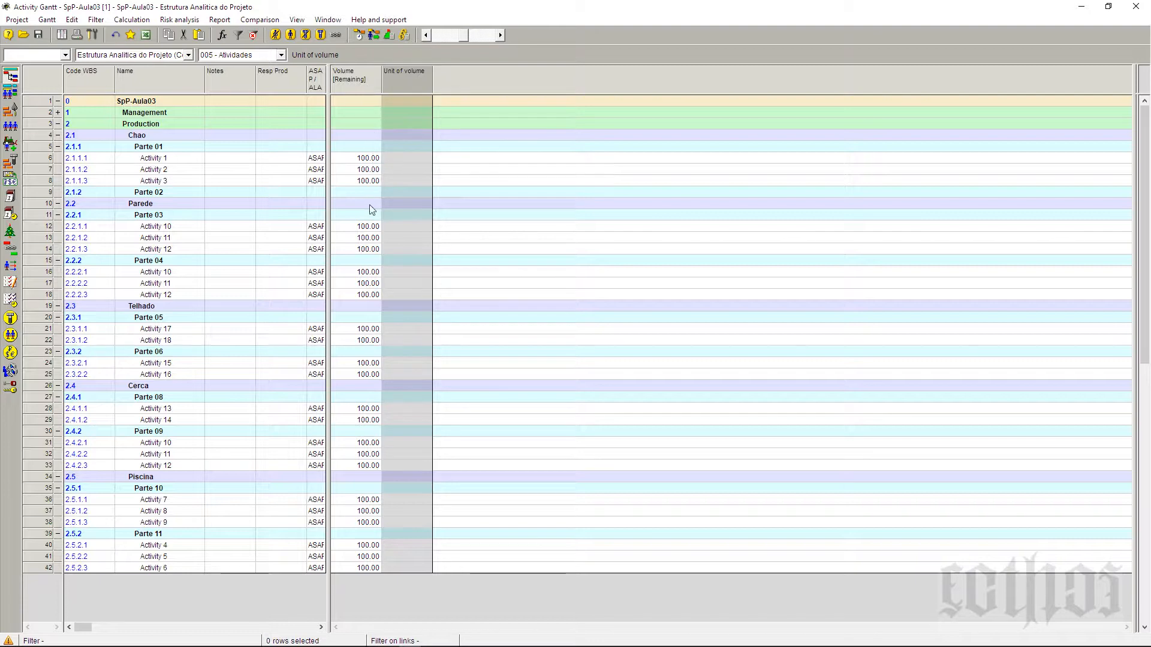
# Step: Set the unit of volume of Activity 10 under Parte 03 to m2
pyautogui.click(368, 228)
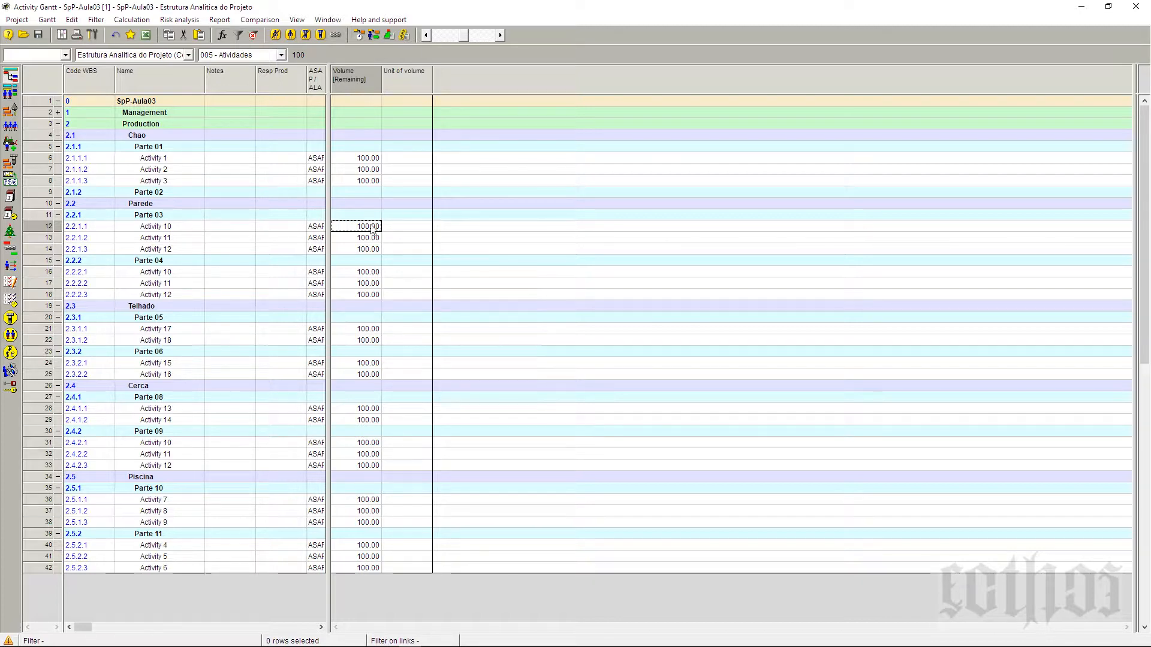
pyautogui.click(156, 232)
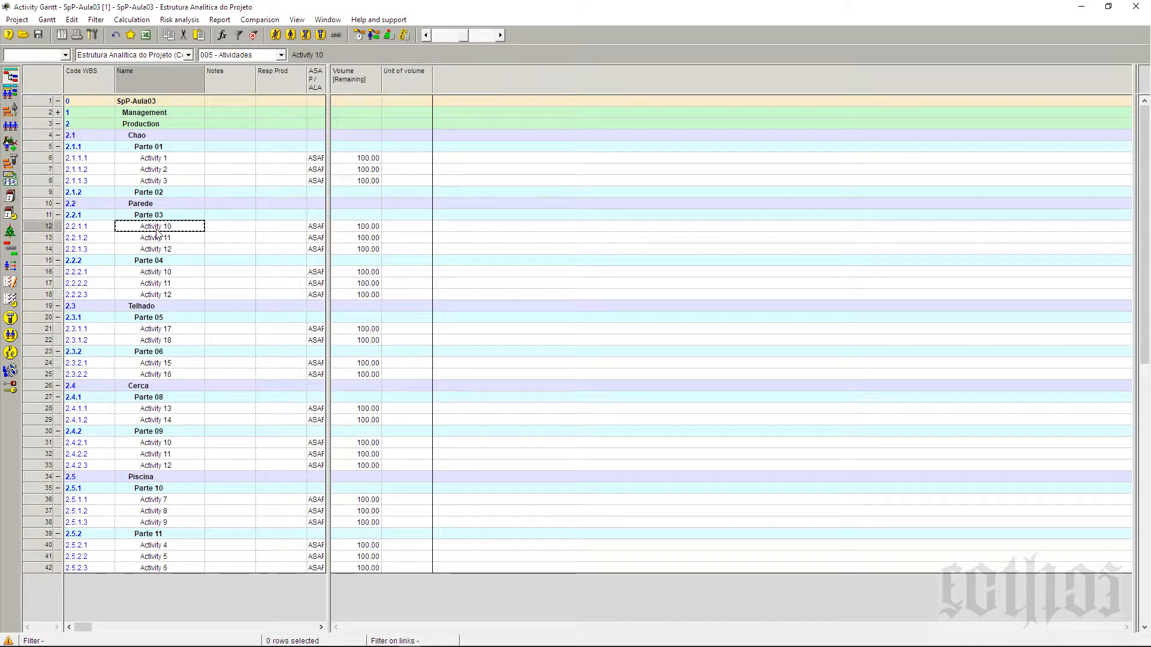
pyautogui.click(400, 228)
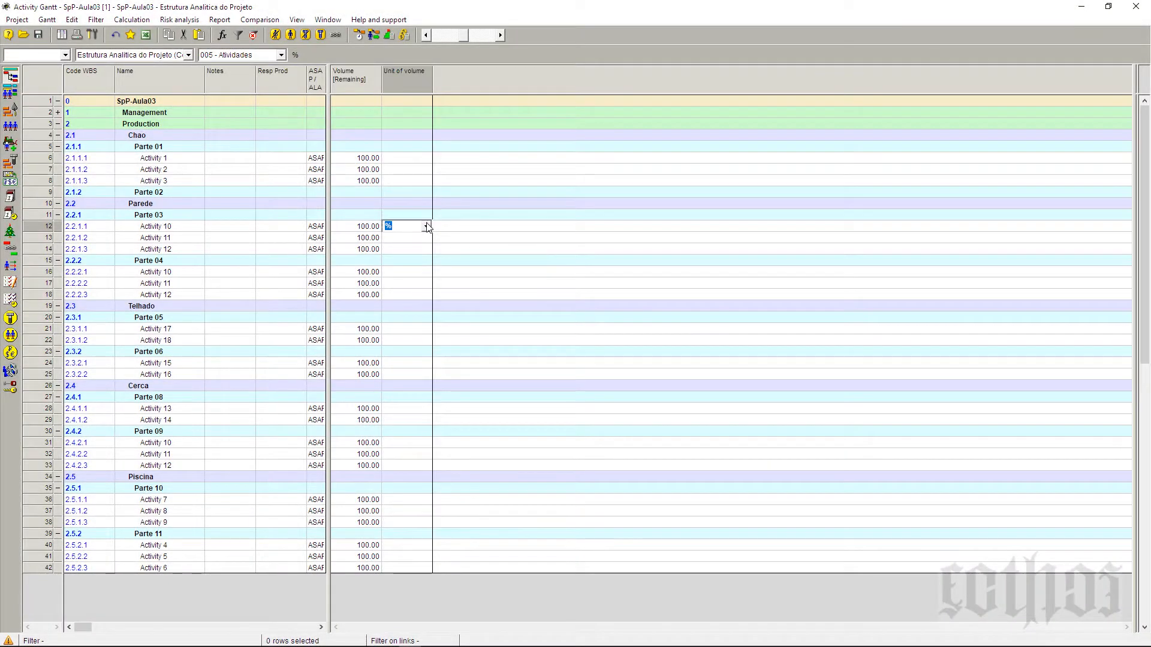
pyautogui.click(426, 226)
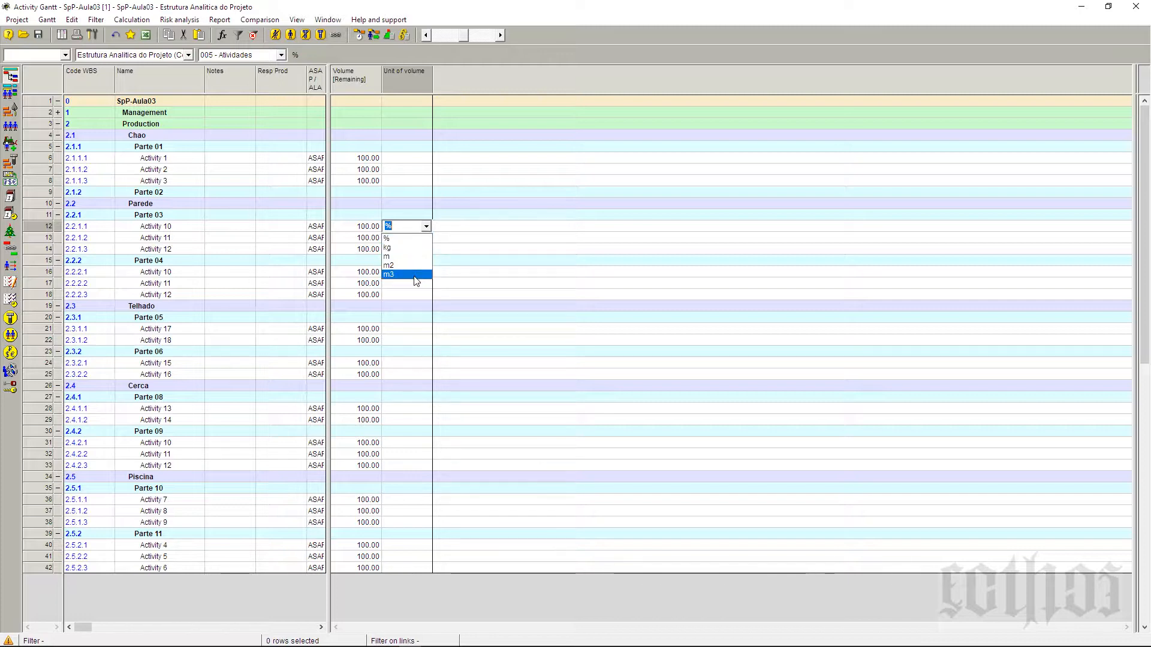
pyautogui.click(411, 318)
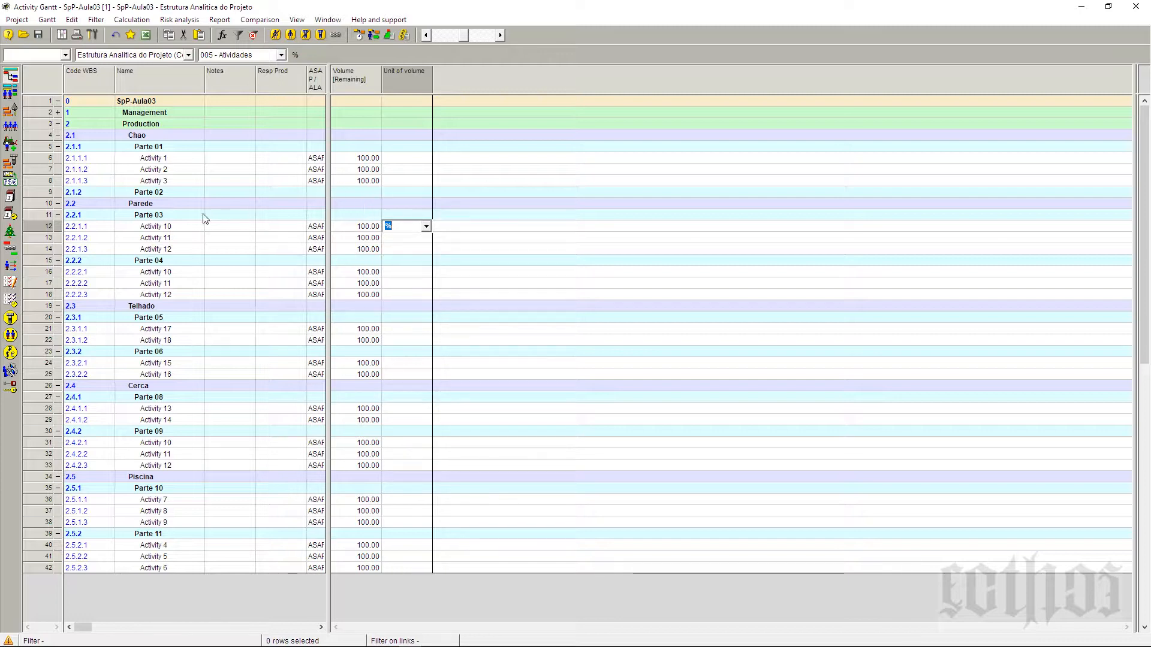
pyautogui.click(426, 227)
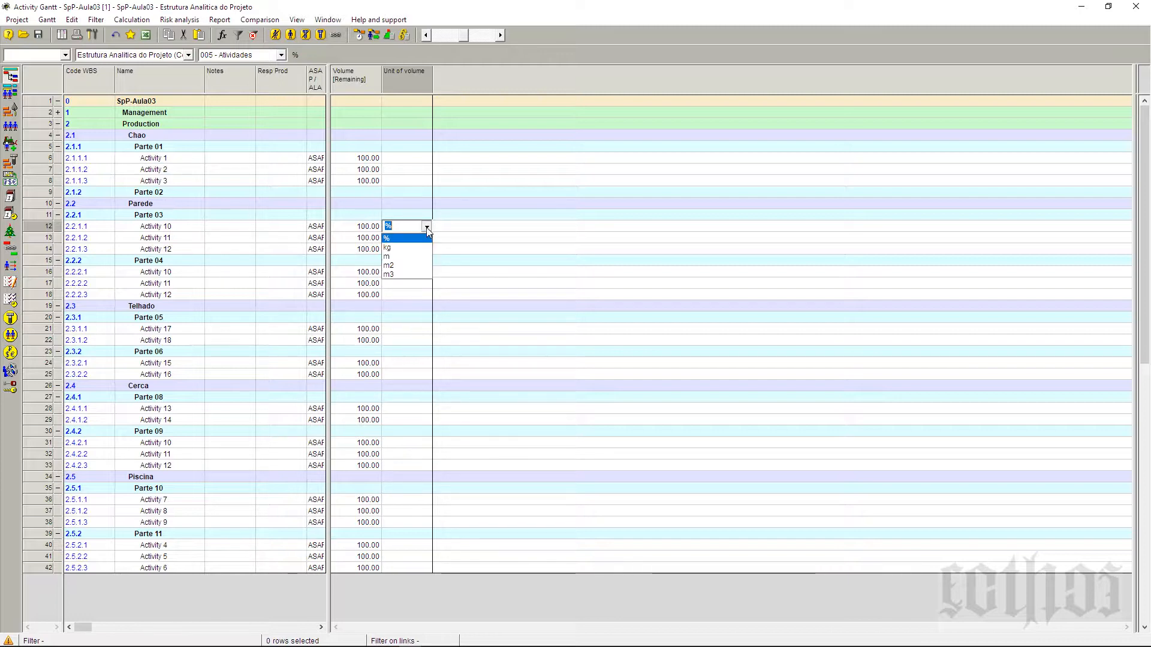
pyautogui.click(426, 265)
pyautogui.click(426, 272)
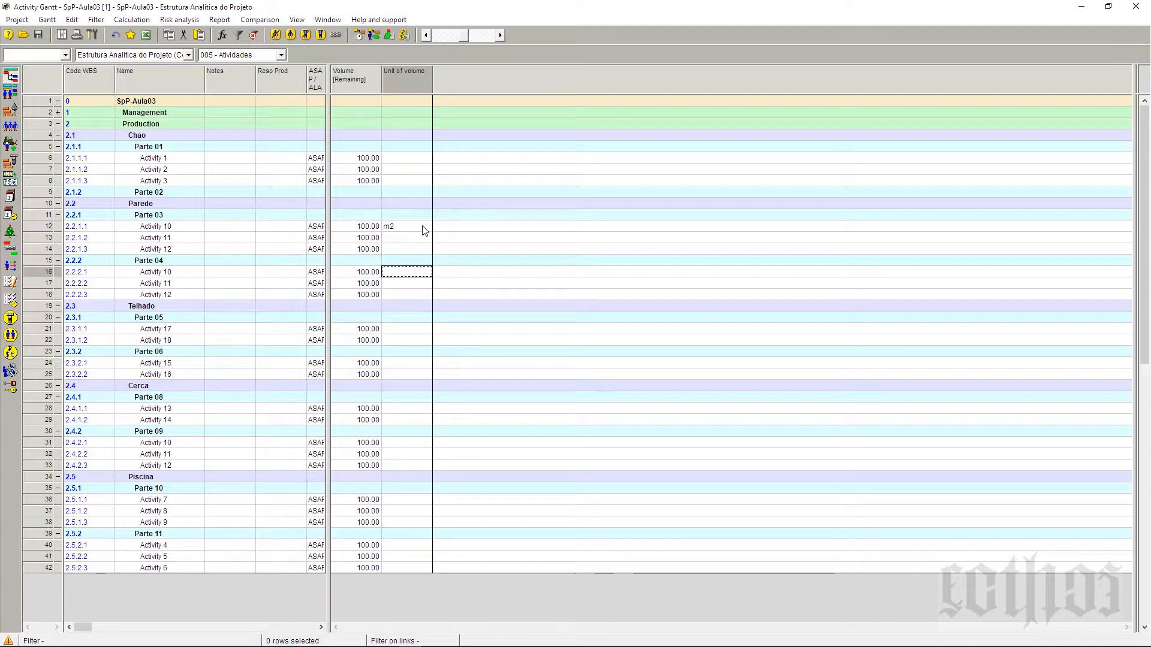
# Step: Fill the unit of volume of Activities 10 to 12 under Parte 03 with m2
pyautogui.click(423, 228)
pyautogui.click(426, 250)
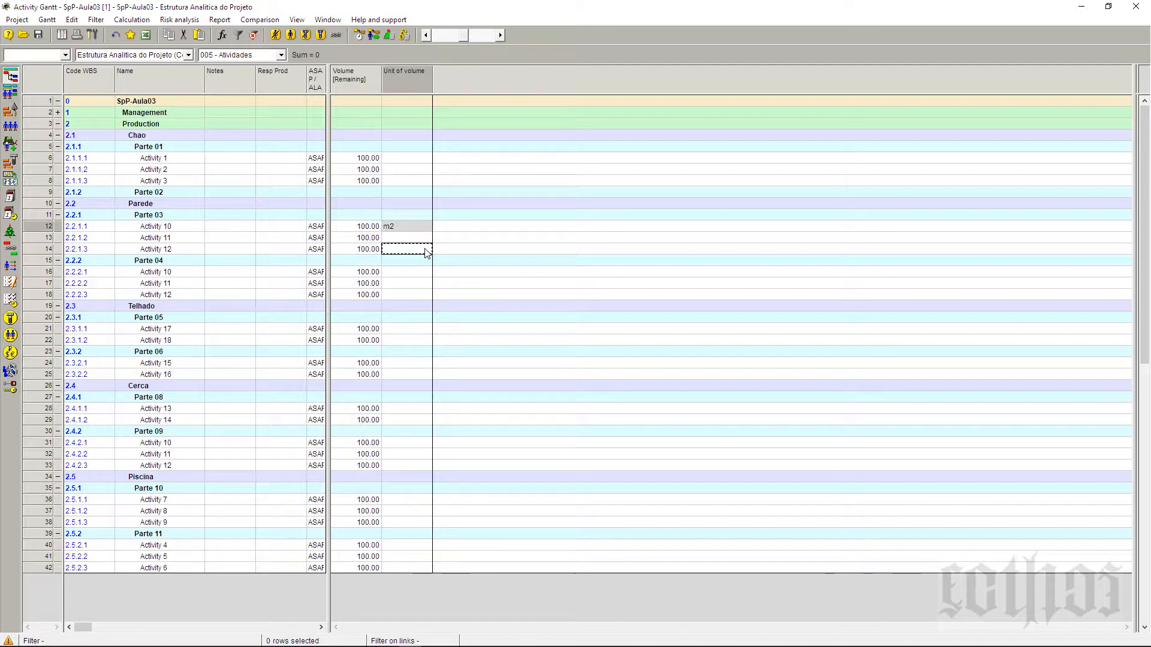
pyautogui.rightClick(426, 249)
pyautogui.click(451, 296)
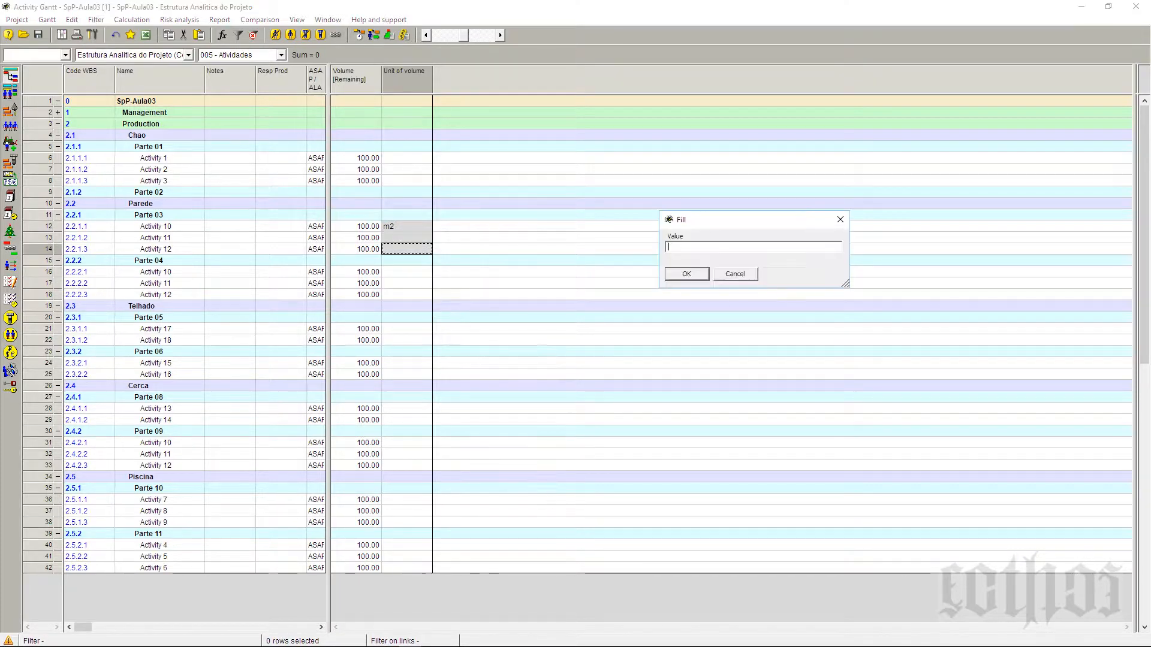
pyautogui.press('Return')
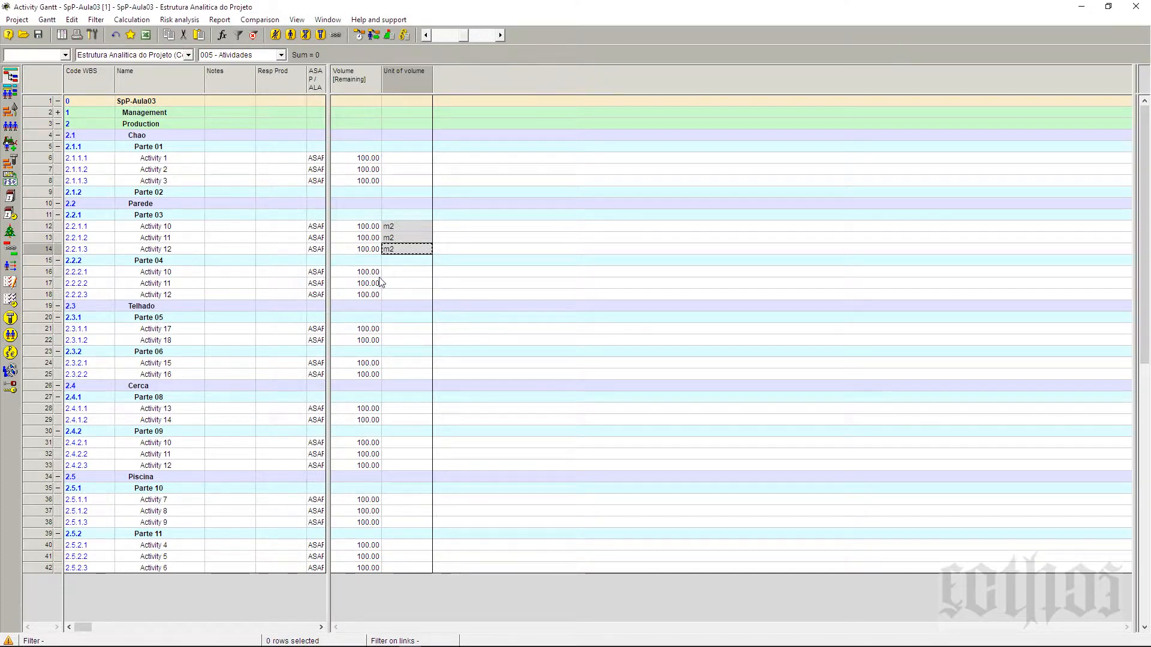
# Step: Fill the unit of volume of Activities 10 to 12 under Parte 04 with m2 and widen the ASAP / ALAP column
pyautogui.click(407, 272)
pyautogui.keyDown('shift'); pyautogui.click(412, 294); pyautogui.keyUp('shift')
pyautogui.rightClick(413, 295)
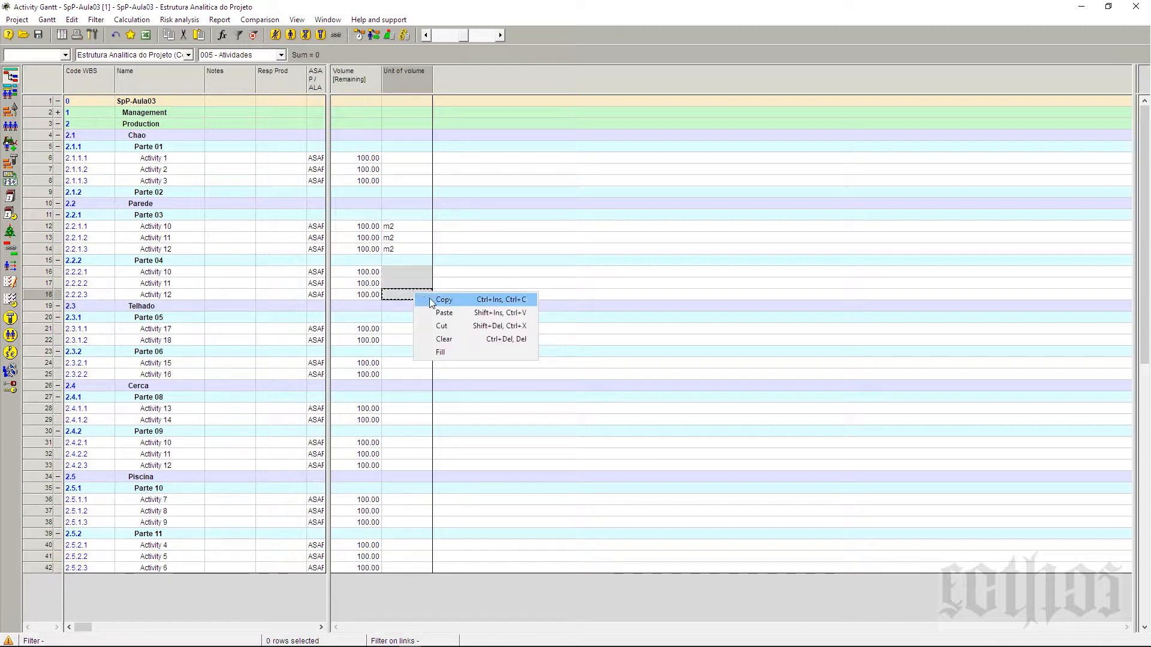
pyautogui.click(453, 353)
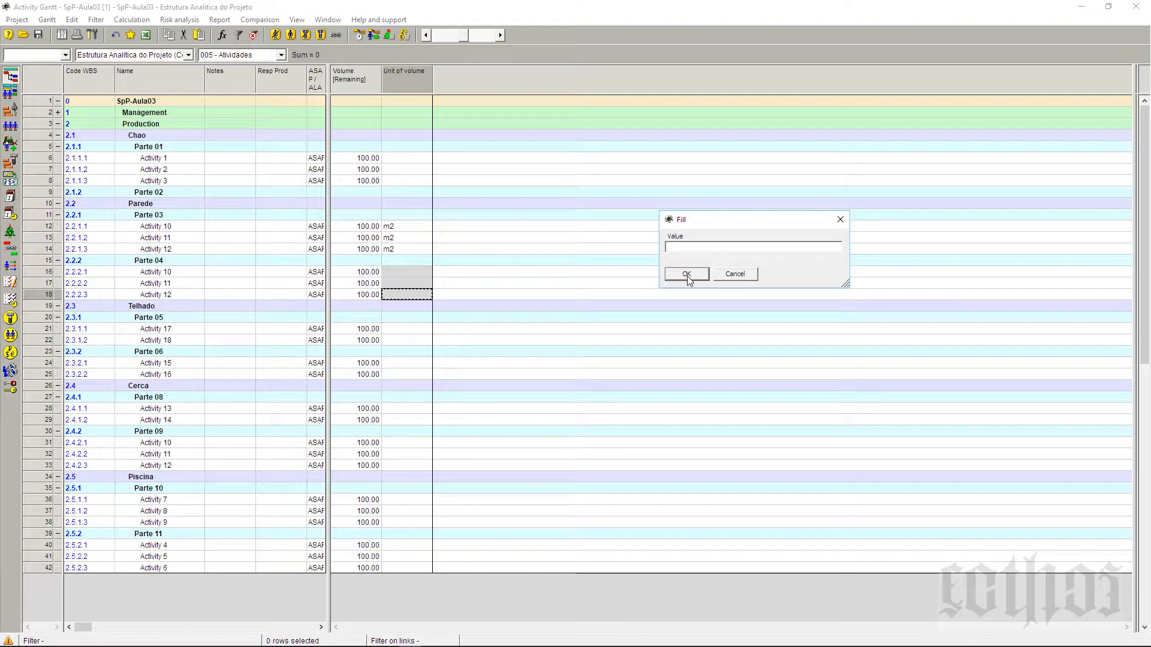
pyautogui.write('m2')
pyautogui.click(687, 276)
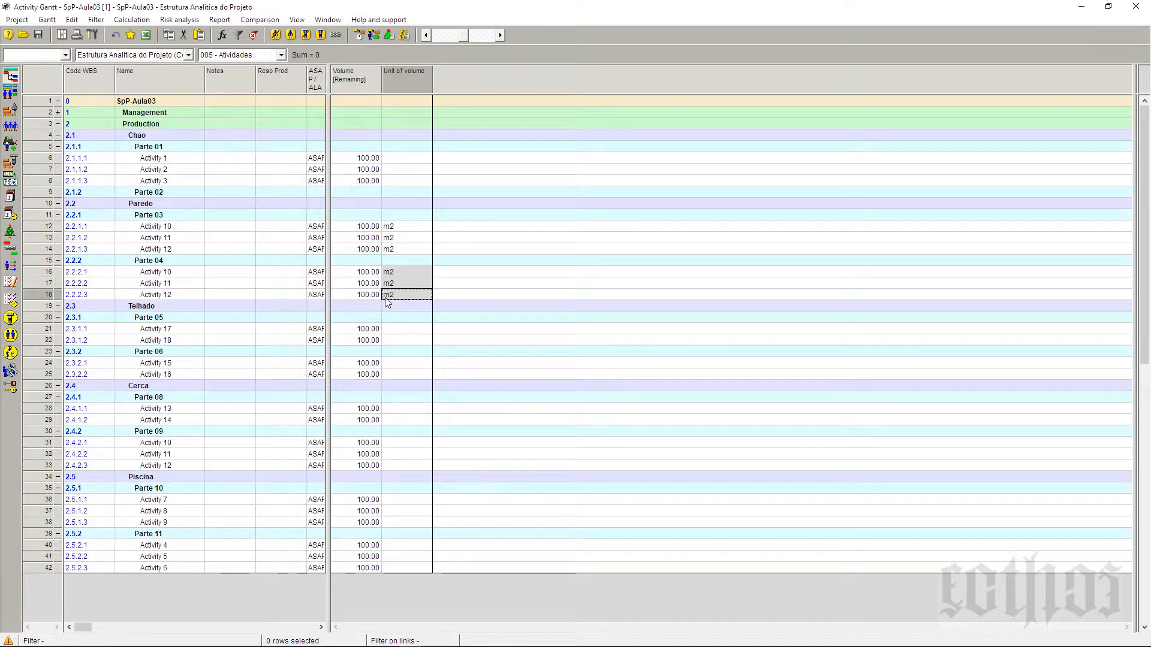
pyautogui.moveTo(314, 89); pyautogui.dragTo(325, 87)
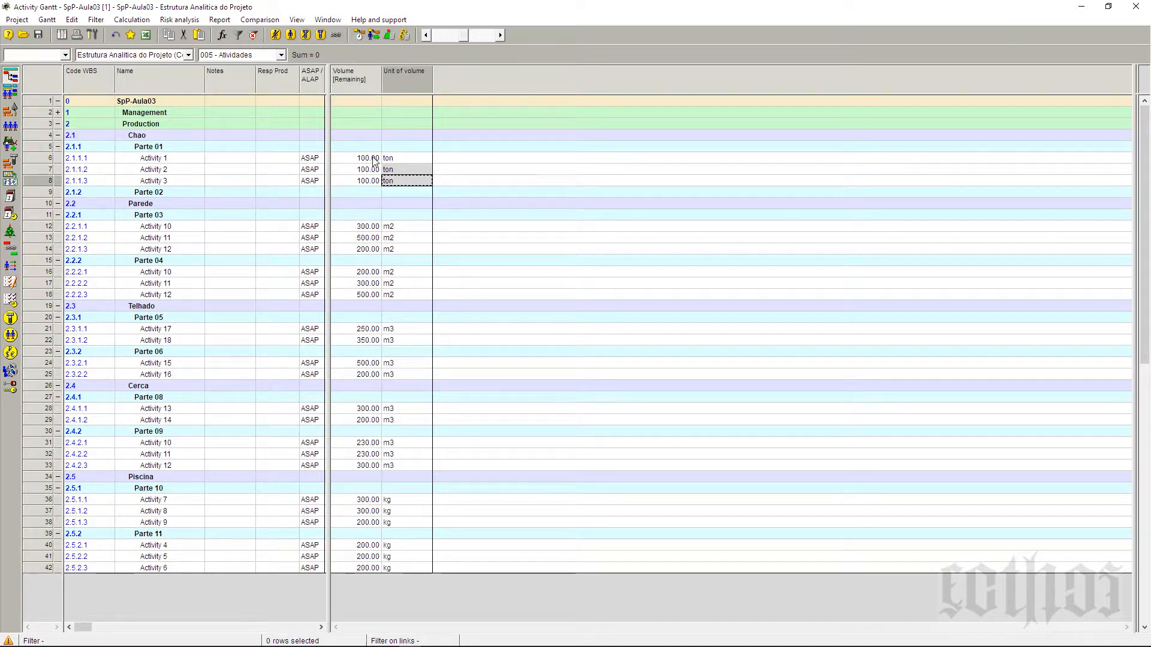
# Step: Set the remaining volumes under Parte 01 to 200 for Activity 1, 300 for Activity 2 and 200 for Activity 3
pyautogui.click(375, 159)
pyautogui.write('200')
pyautogui.press('Return')
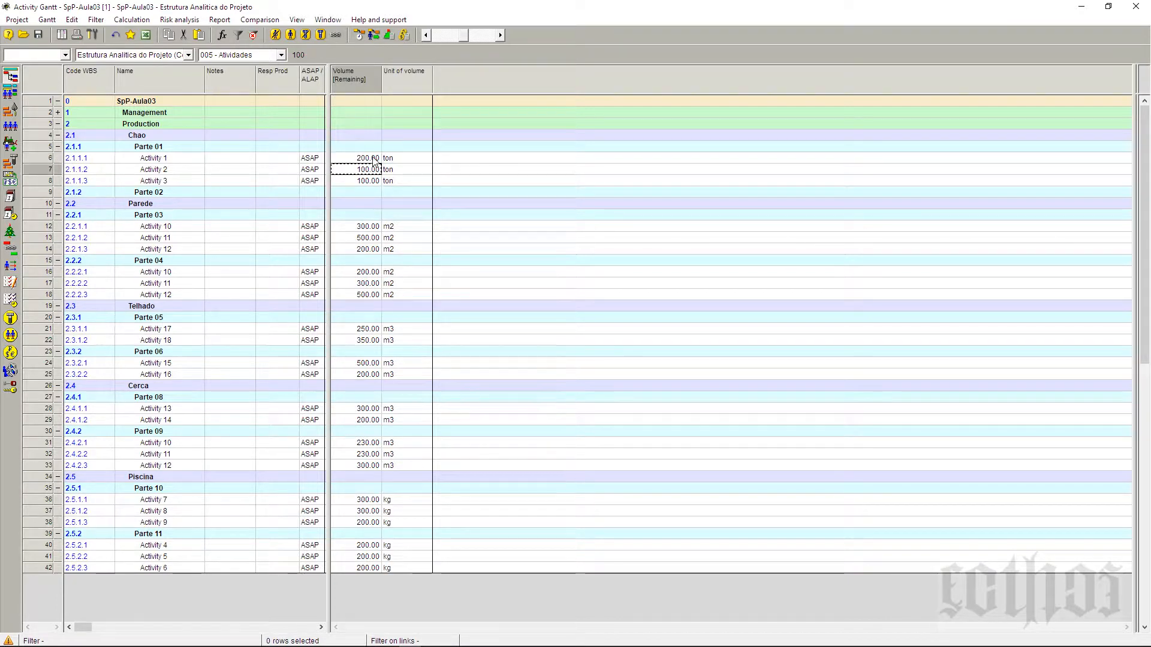
pyautogui.write('300')
pyautogui.press('Return')
pyautogui.write('200')
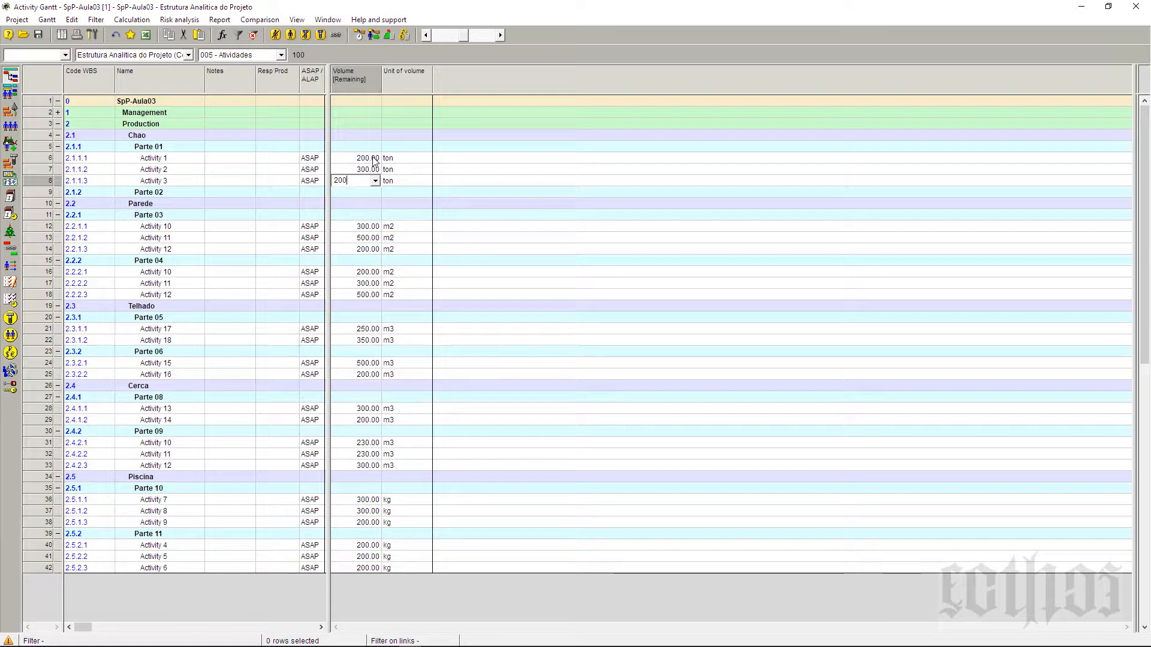
pyautogui.press('Return')
pyautogui.click(413, 159)
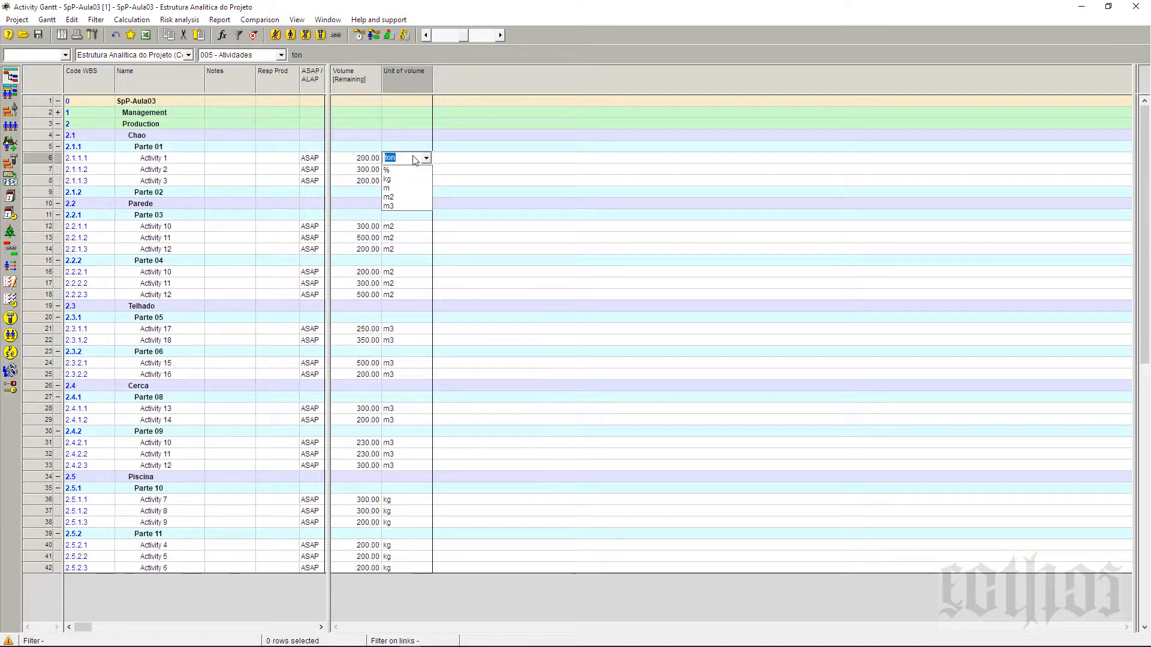
pyautogui.click(398, 275)
pyautogui.click(401, 191)
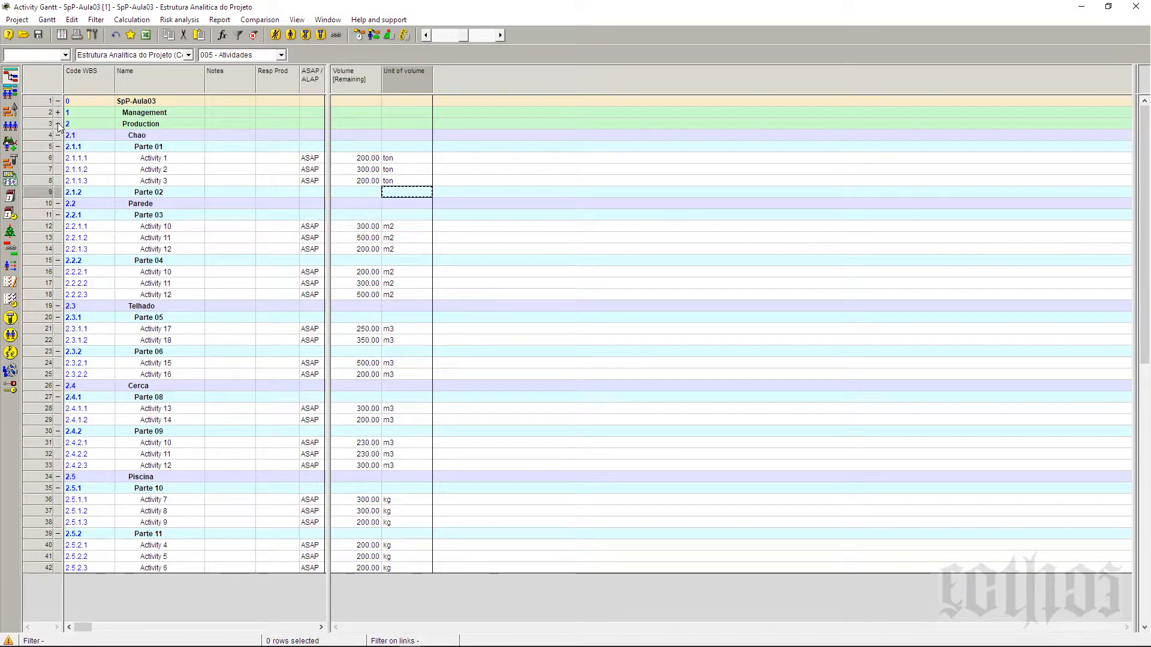
pyautogui.click(41, 124)
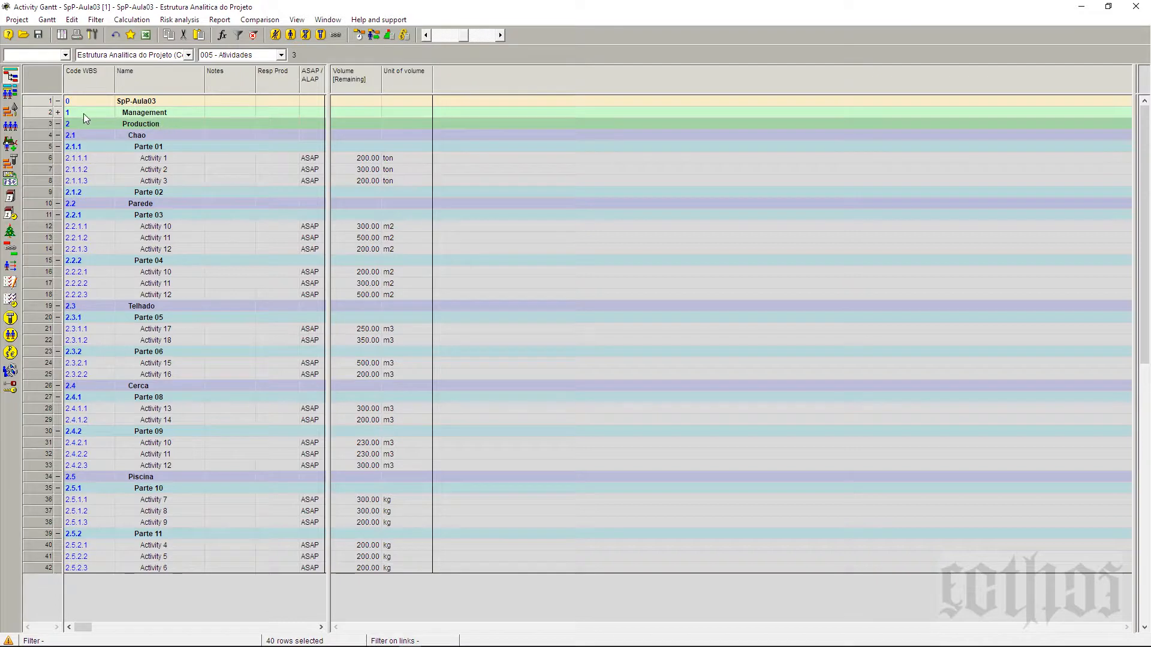
pyautogui.click(146, 114)
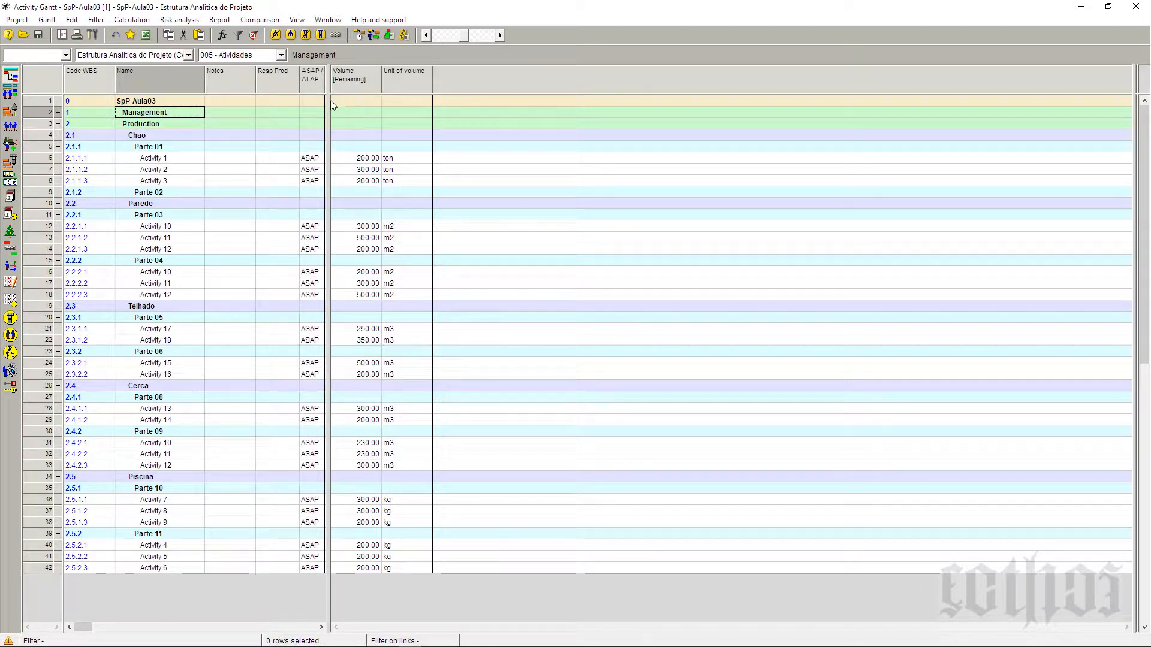
# Step: Widen the table area, show the standard field DPH type as a column after ASAP / ALAP, and widen the ASAP / ALAP column
pyautogui.moveTo(329, 101); pyautogui.dragTo(431, 96)
pyautogui.rightClick(354, 82)
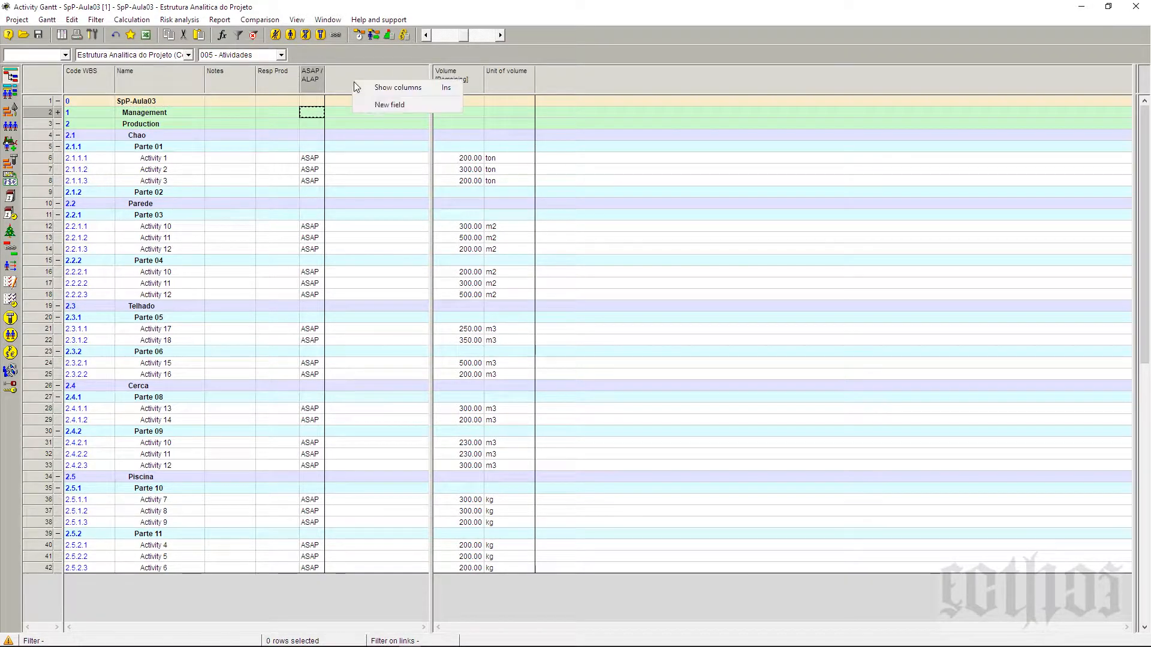
pyautogui.click(378, 90)
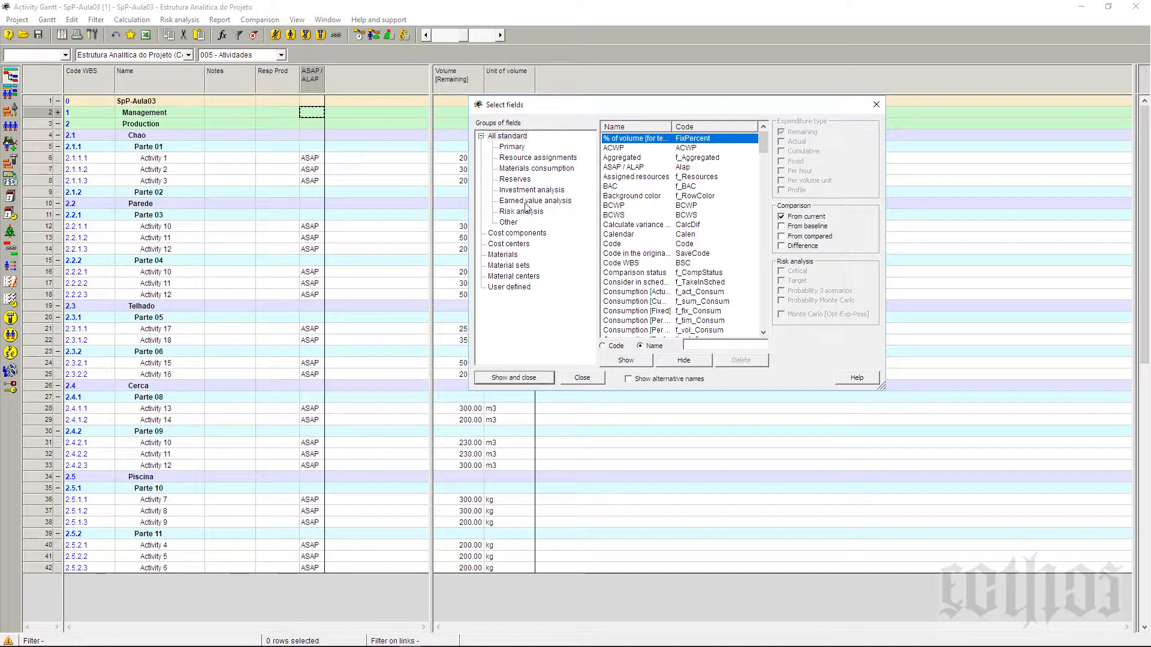
pyautogui.scroll(-2, 672, 211)
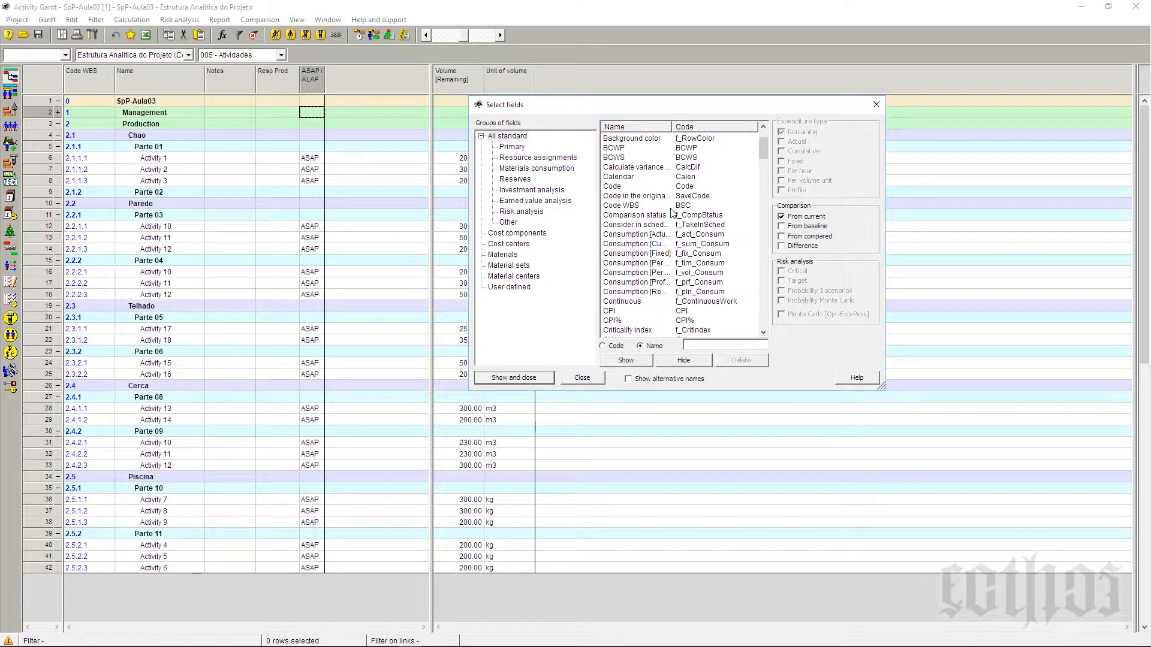
pyautogui.scroll(-2, 671, 211)
pyautogui.click(625, 302)
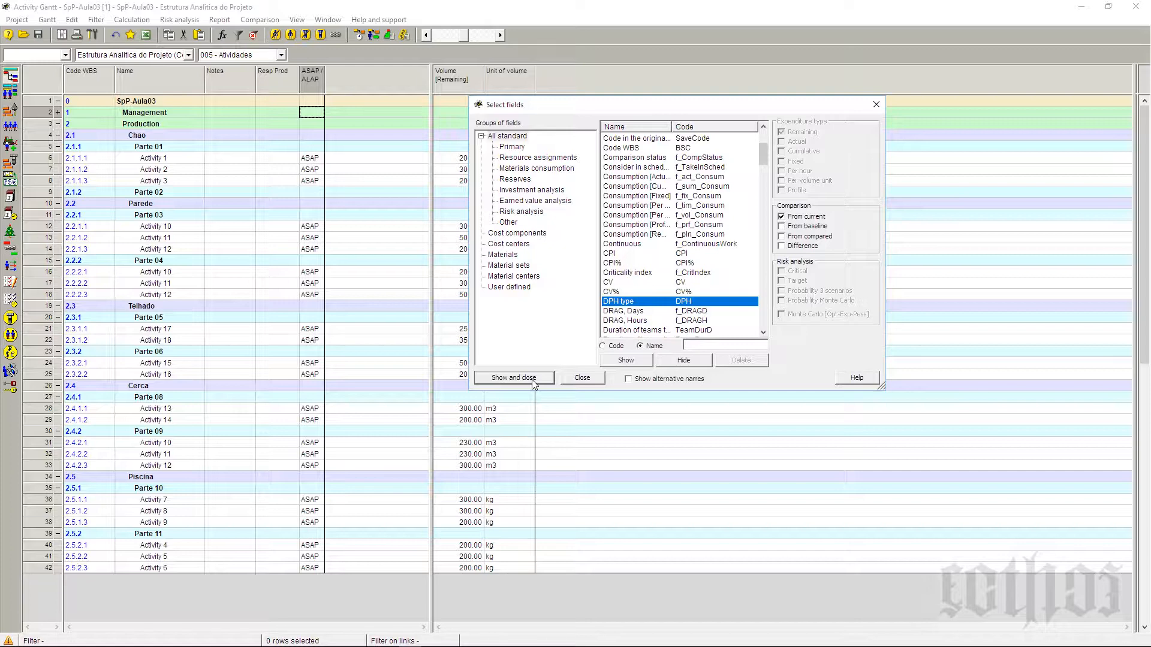
pyautogui.click(642, 358)
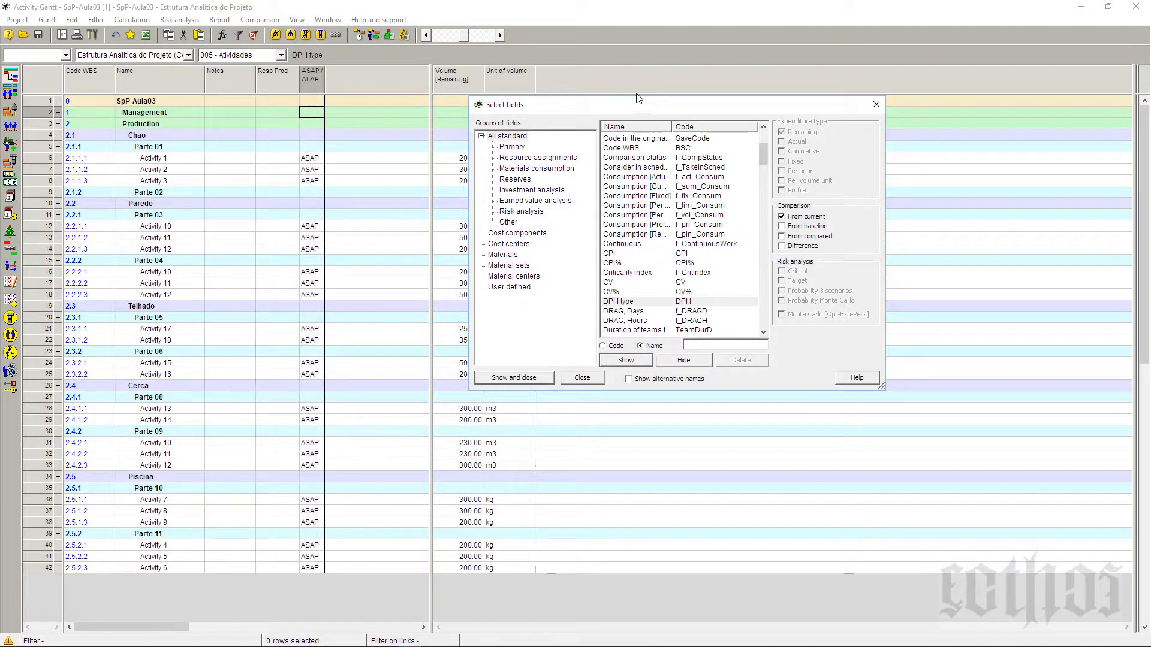
pyautogui.moveTo(639, 106); pyautogui.dragTo(747, 107)
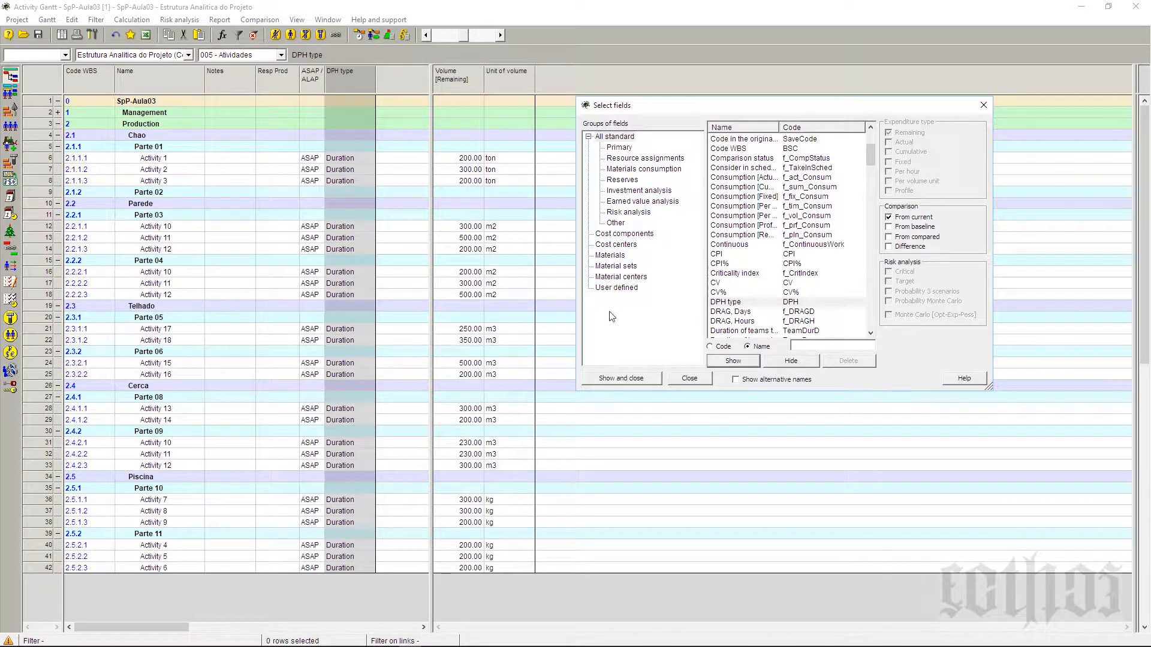
pyautogui.click(621, 378)
pyautogui.moveTo(324, 81); pyautogui.dragTo(337, 80)
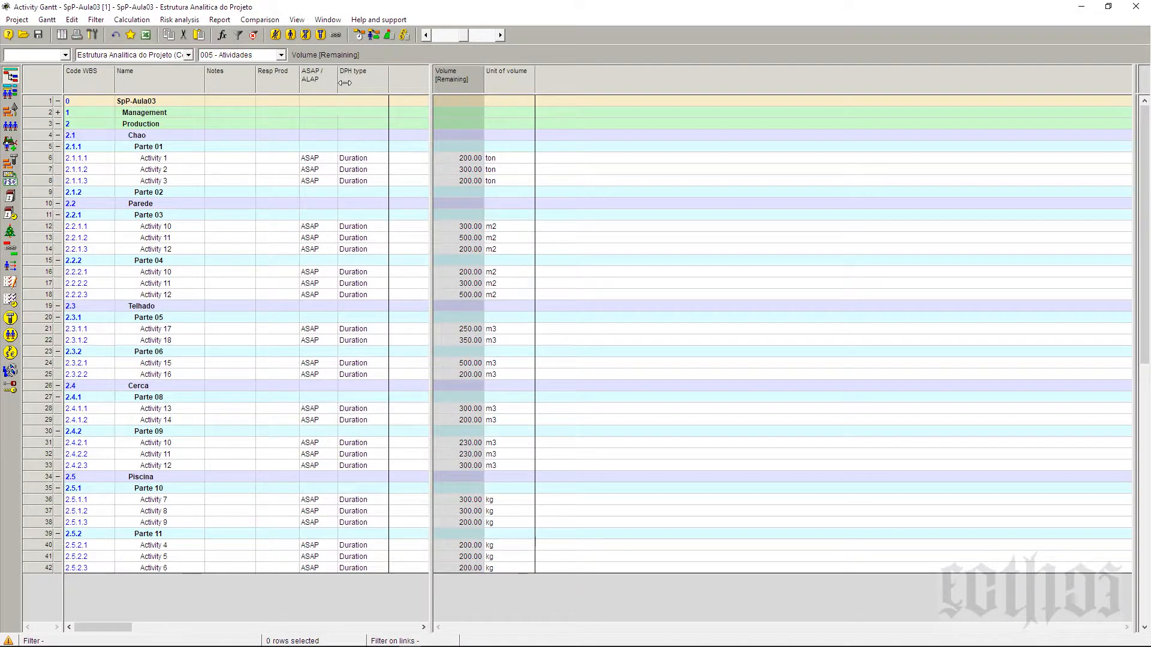
pyautogui.click(166, 159)
pyautogui.click(168, 170)
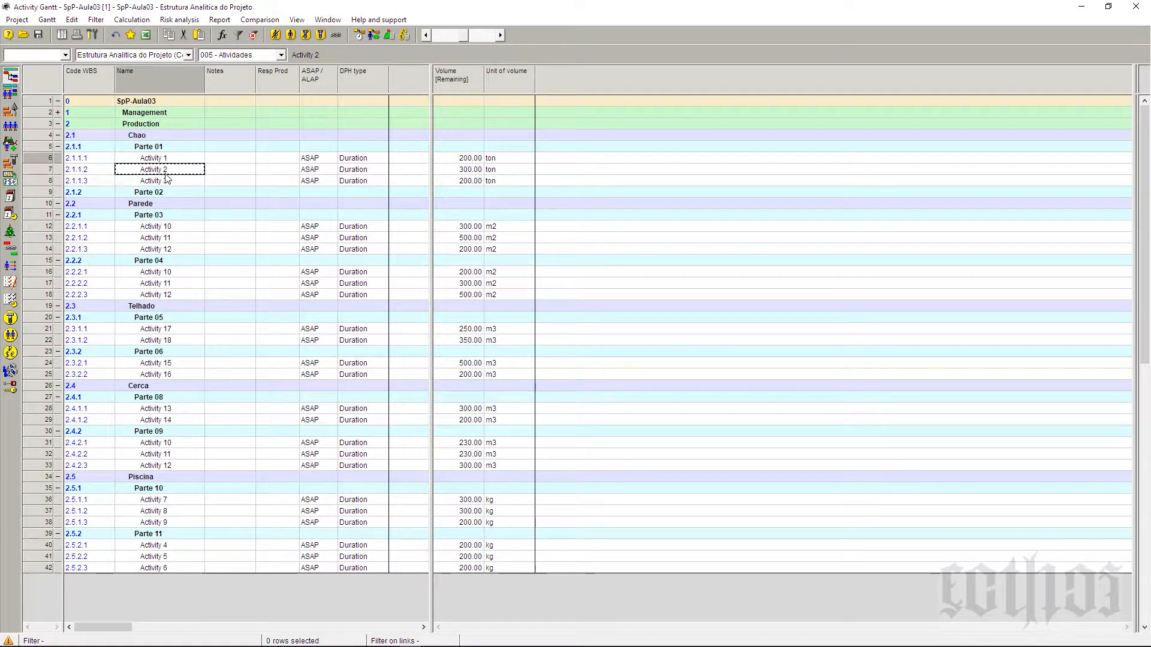
pyautogui.click(168, 181)
pyautogui.click(171, 159)
pyautogui.click(172, 169)
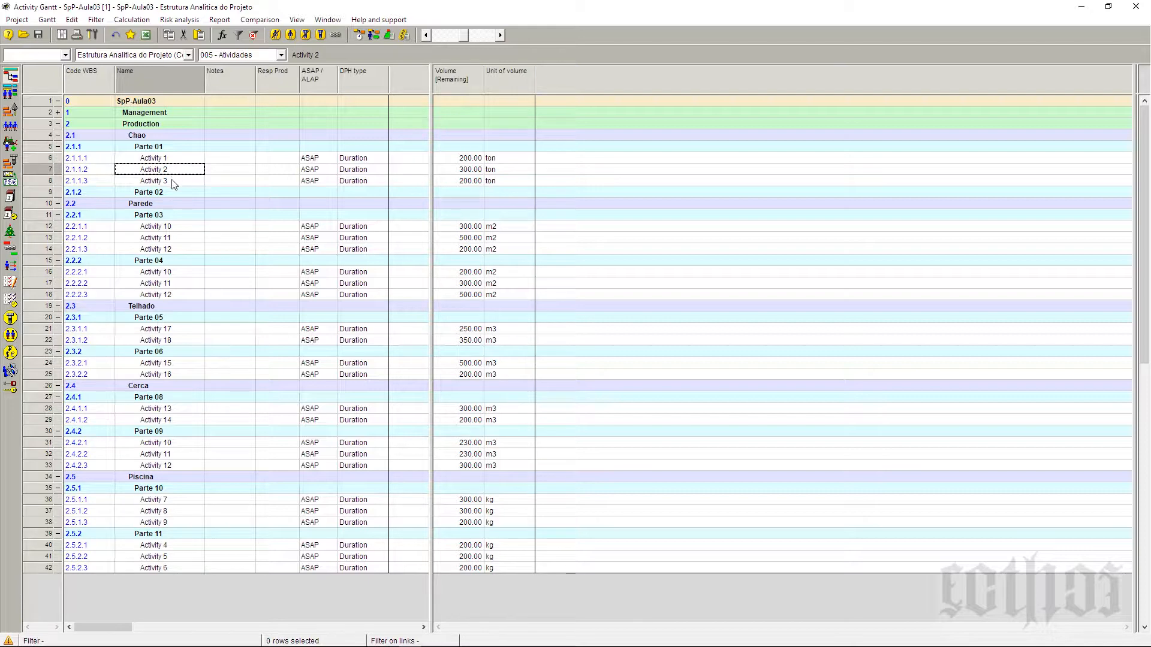
pyautogui.click(172, 181)
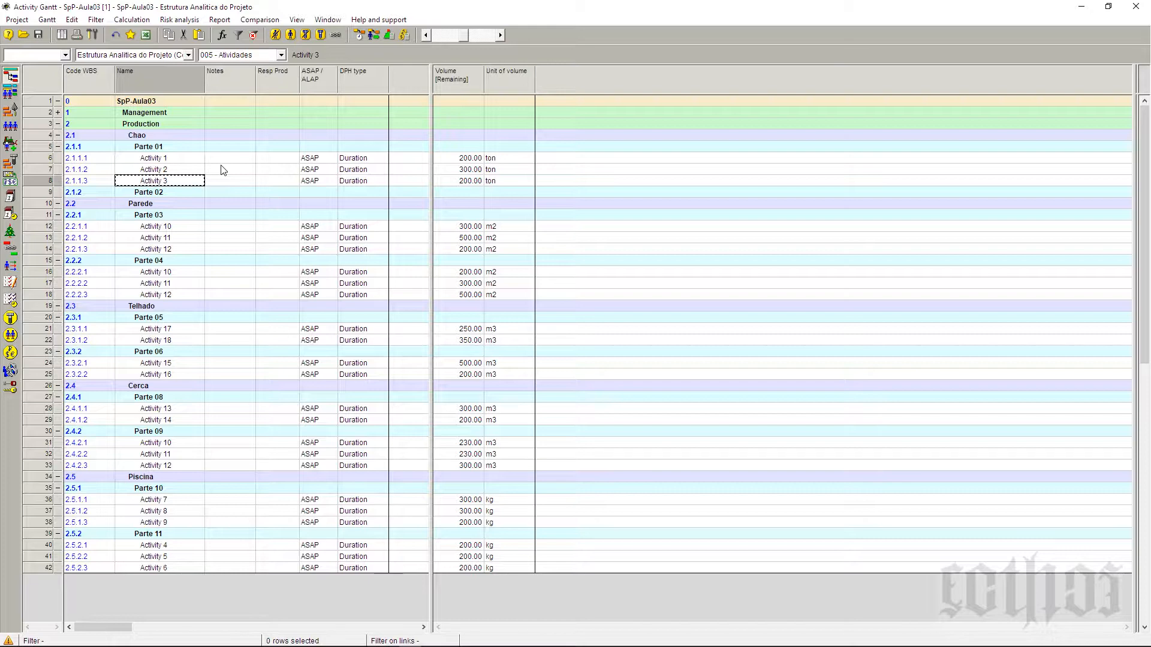
# Step: Set the DPH type of Activity 10 under Parte 03 to Productivity
pyautogui.click(356, 227)
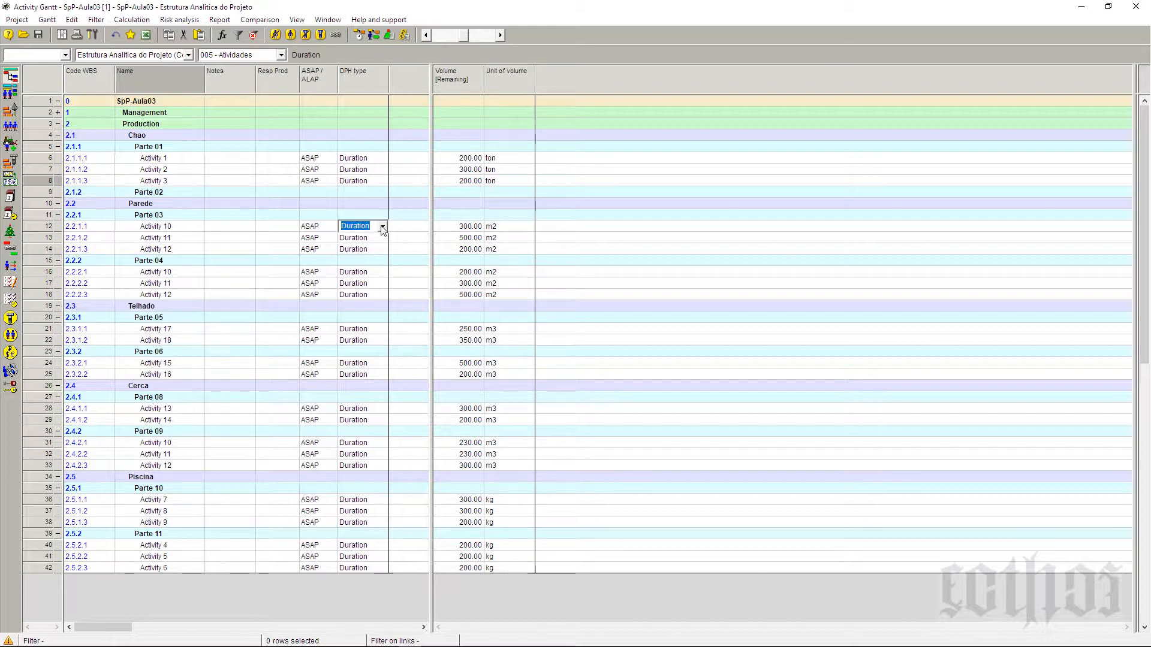
pyautogui.click(381, 226)
pyautogui.click(358, 265)
pyautogui.click(294, 272)
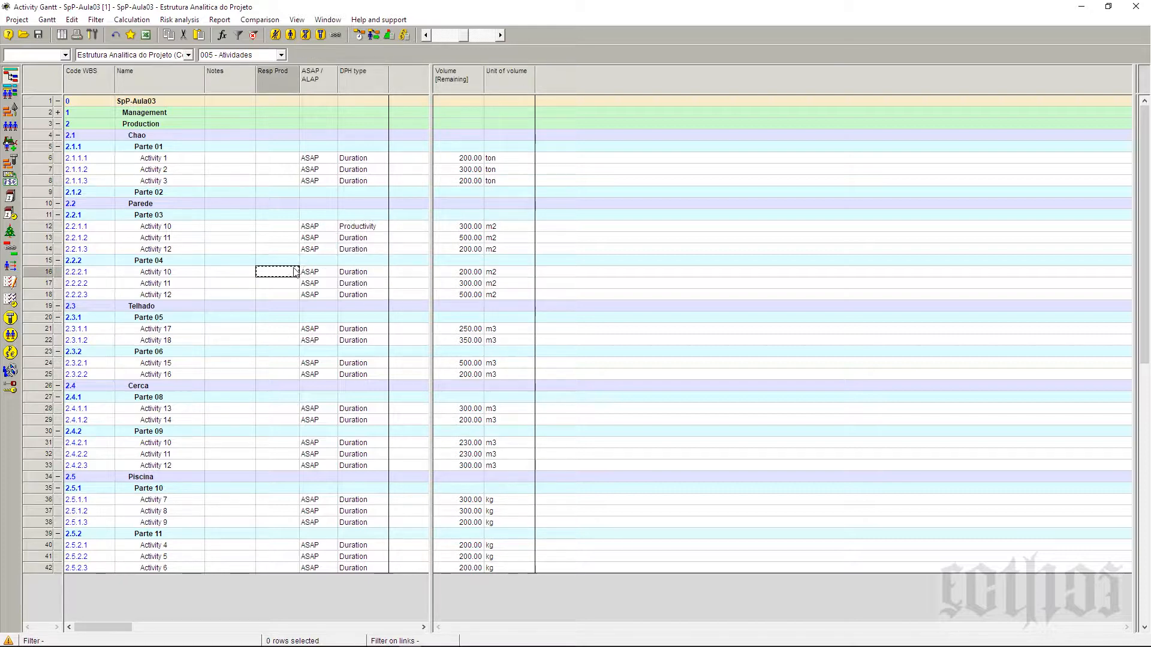
pyautogui.click(189, 227)
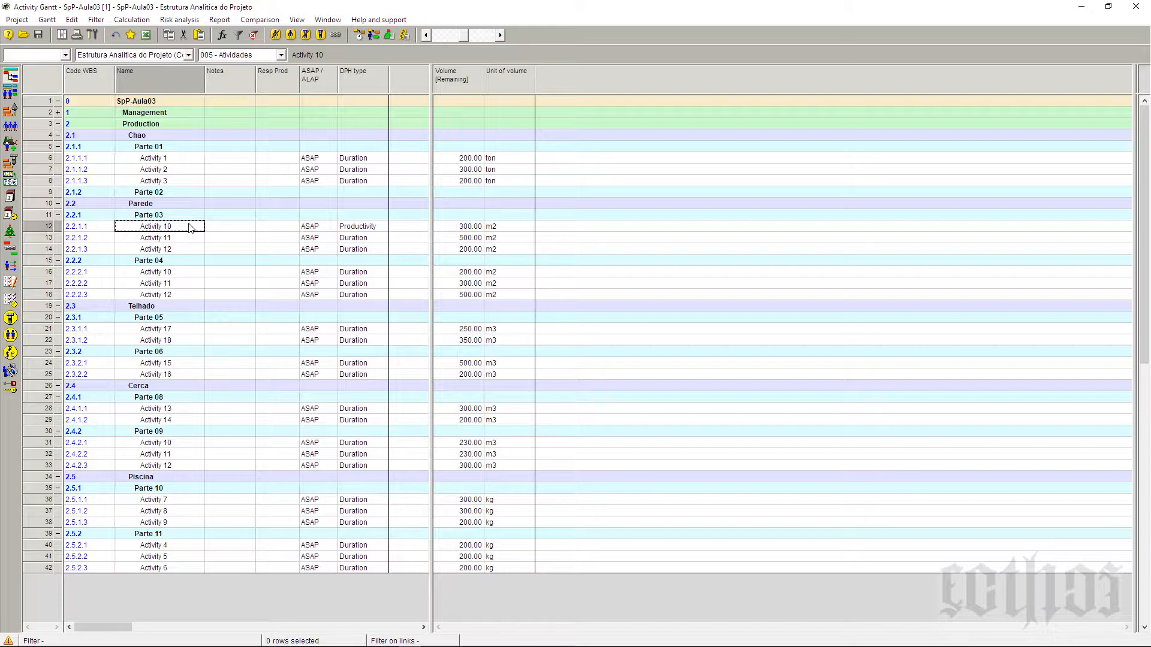
# Step: Set the DPH type of Activity 10 under Parte 03 back to Duration
pyautogui.click(349, 166)
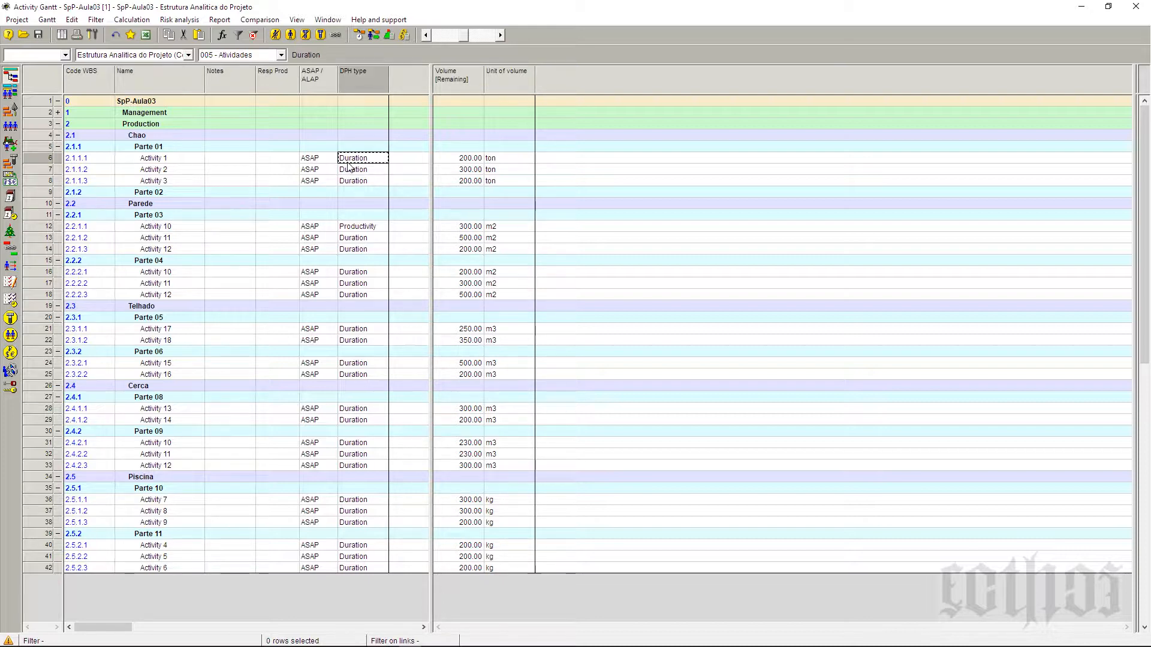
pyautogui.click(350, 174)
pyautogui.click(356, 229)
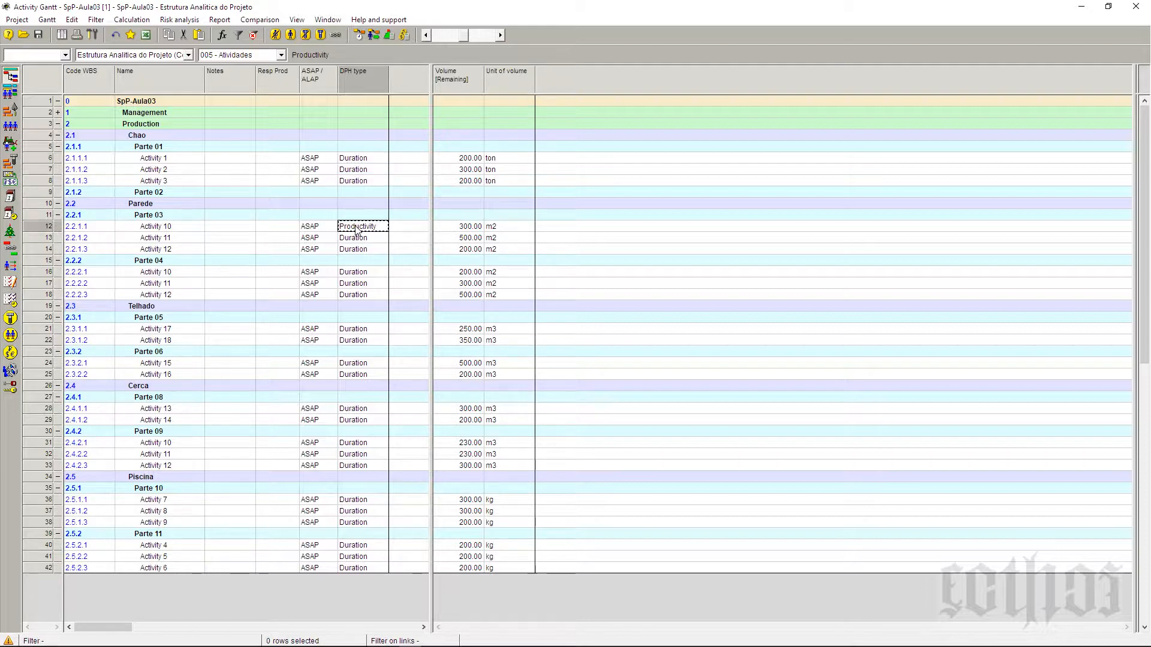
pyautogui.click(356, 229)
pyautogui.click(357, 228)
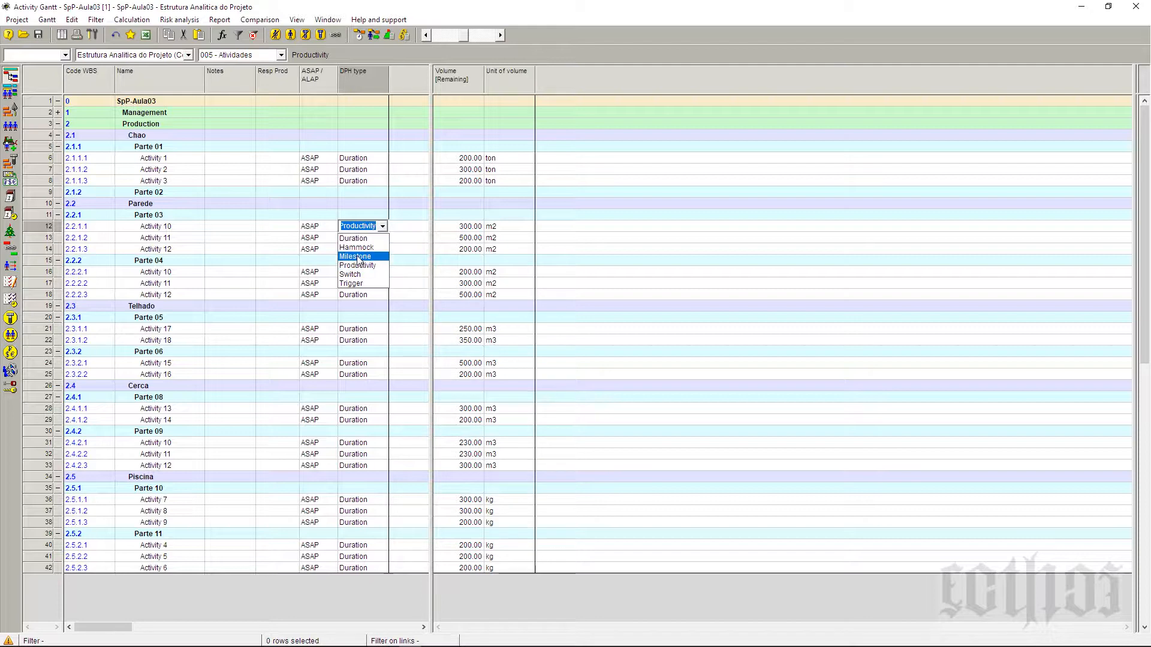
pyautogui.click(362, 239)
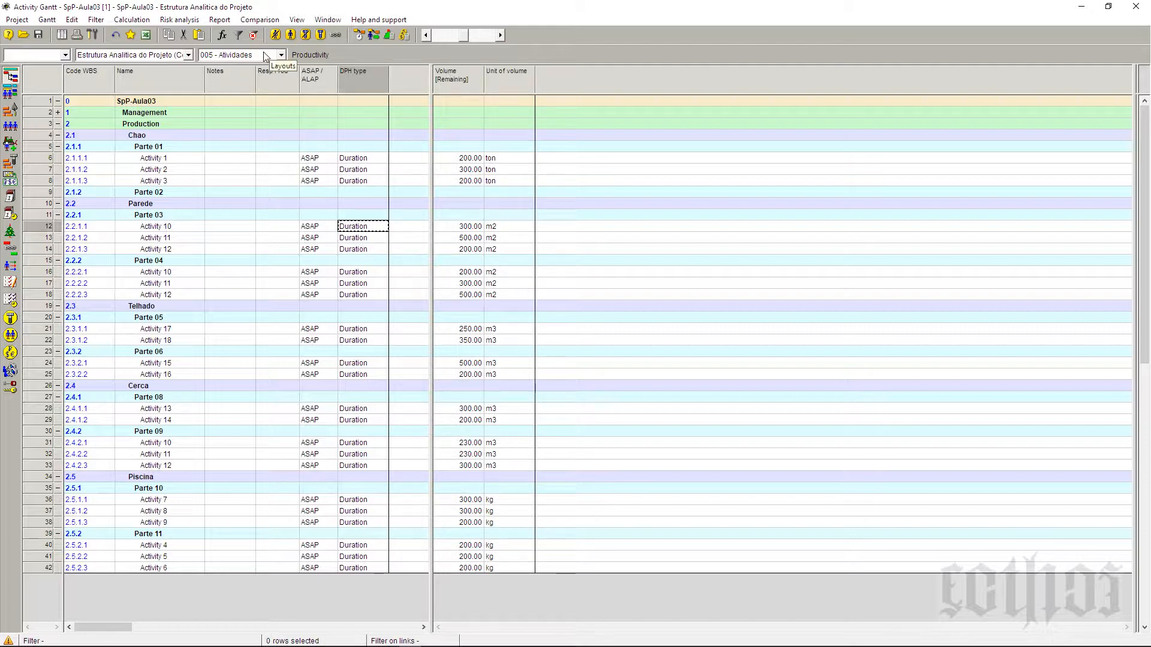
# Step: Save the 005 - Atividades layout in the project as the current one
pyautogui.click(47, 20)
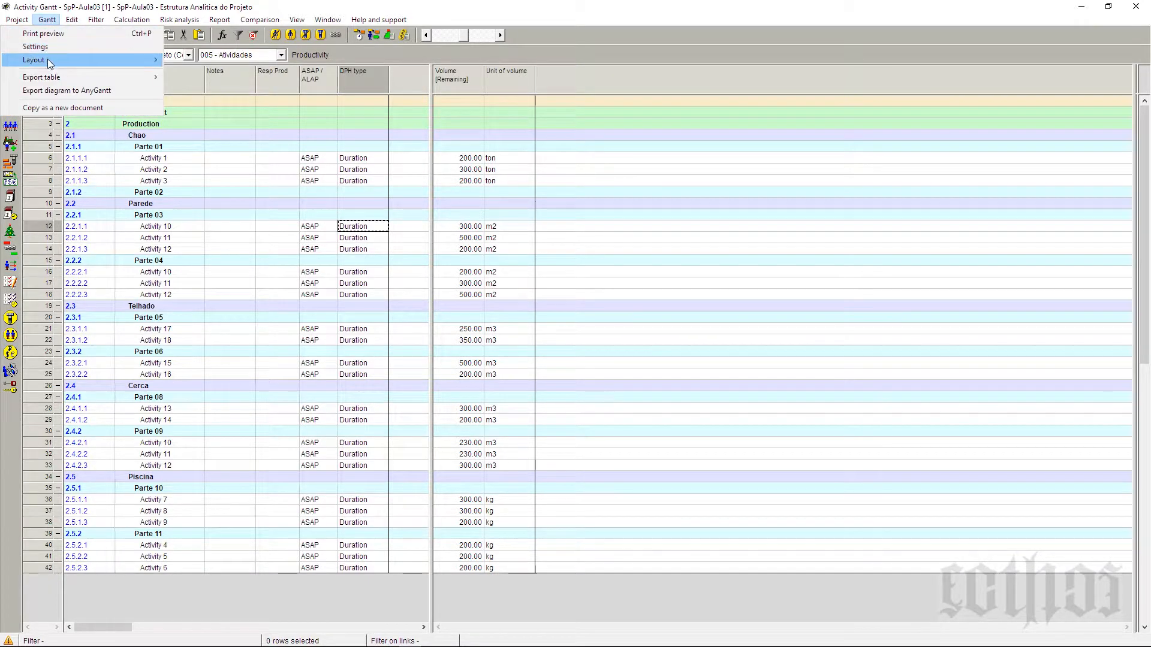
pyautogui.moveTo(48, 60)
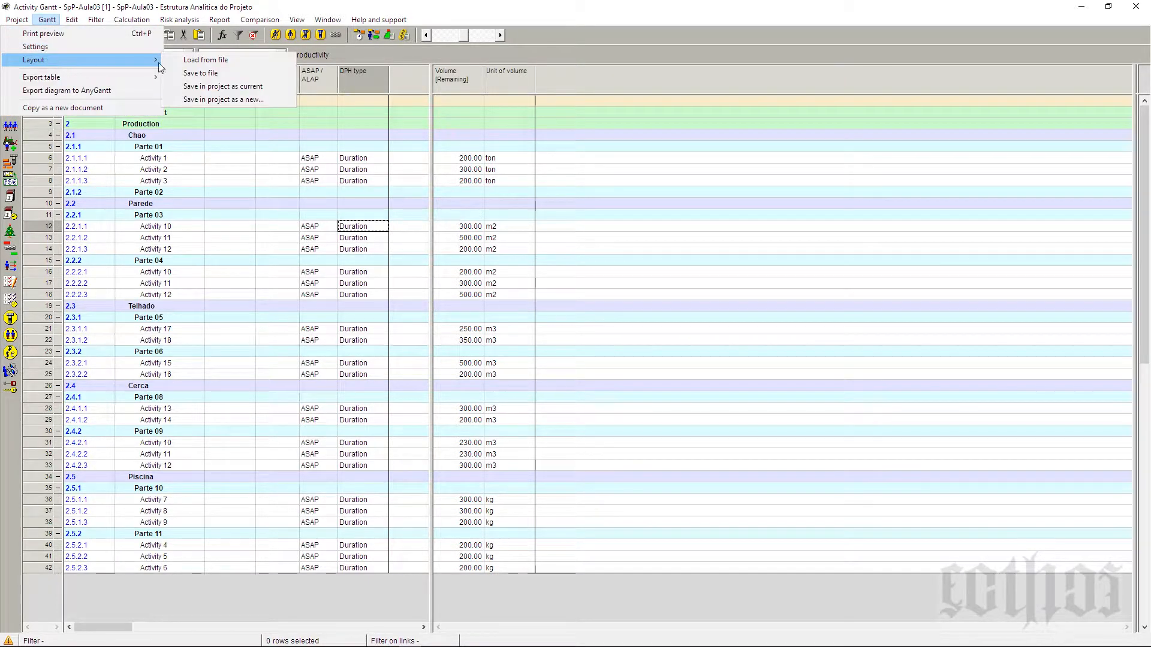
pyautogui.click(237, 86)
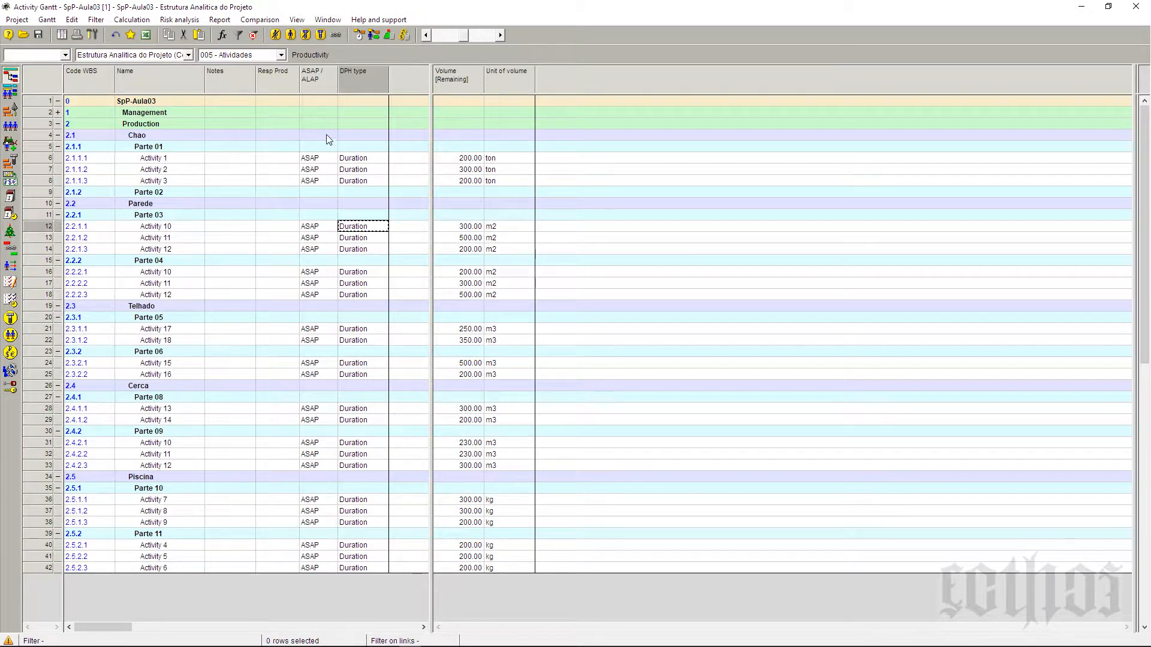
# Step: Adjust the table area's width so that empty space remains after the DPH type column
pyautogui.moveTo(431, 132); pyautogui.dragTo(399, 132)
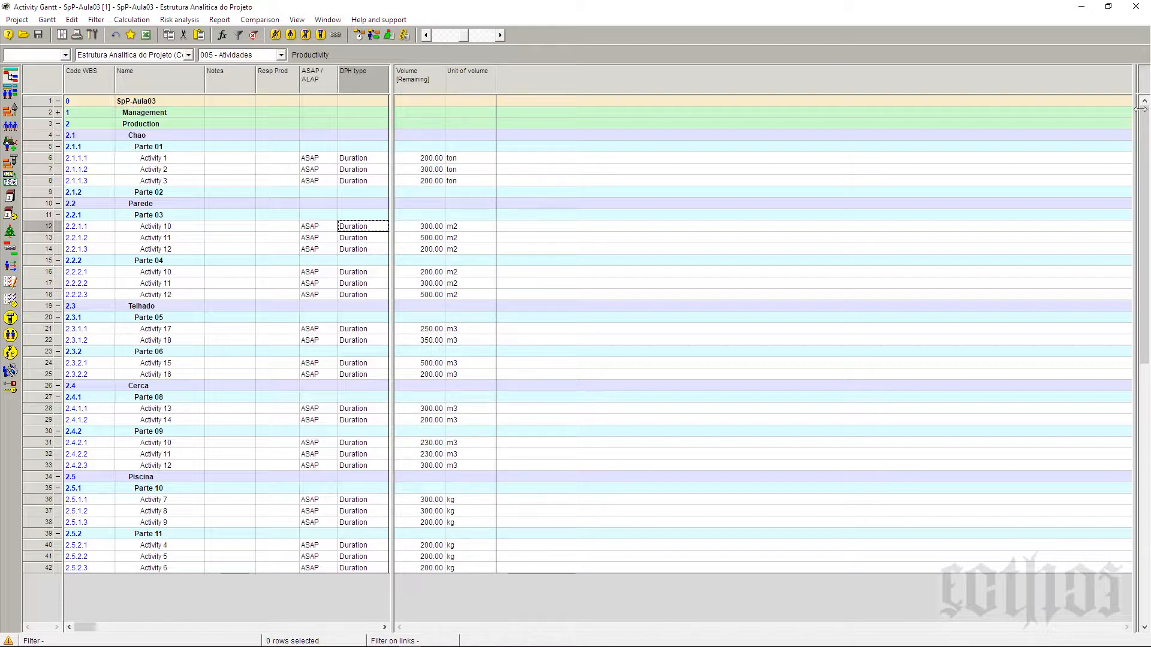
pyautogui.moveTo(1140, 110); pyautogui.dragTo(1145, 146)
pyautogui.moveTo(394, 103); pyautogui.dragTo(416, 86)
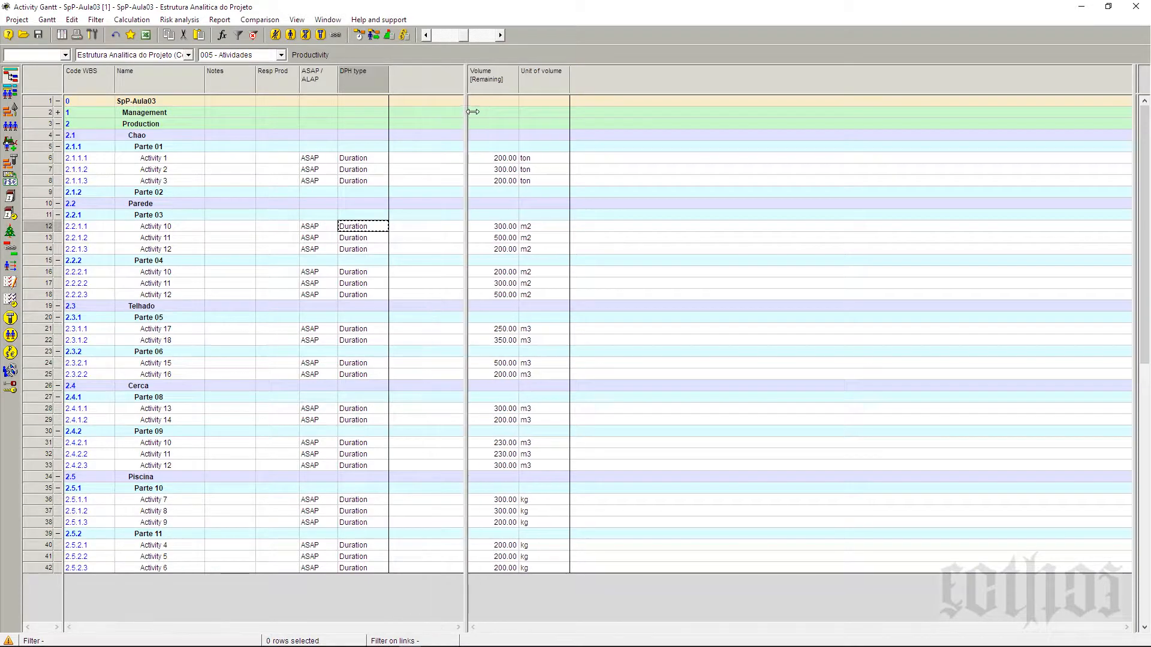
# Step: Show the Start [NET] field as a new column after DPH type
pyautogui.rightClick(415, 81)
pyautogui.click(440, 97)
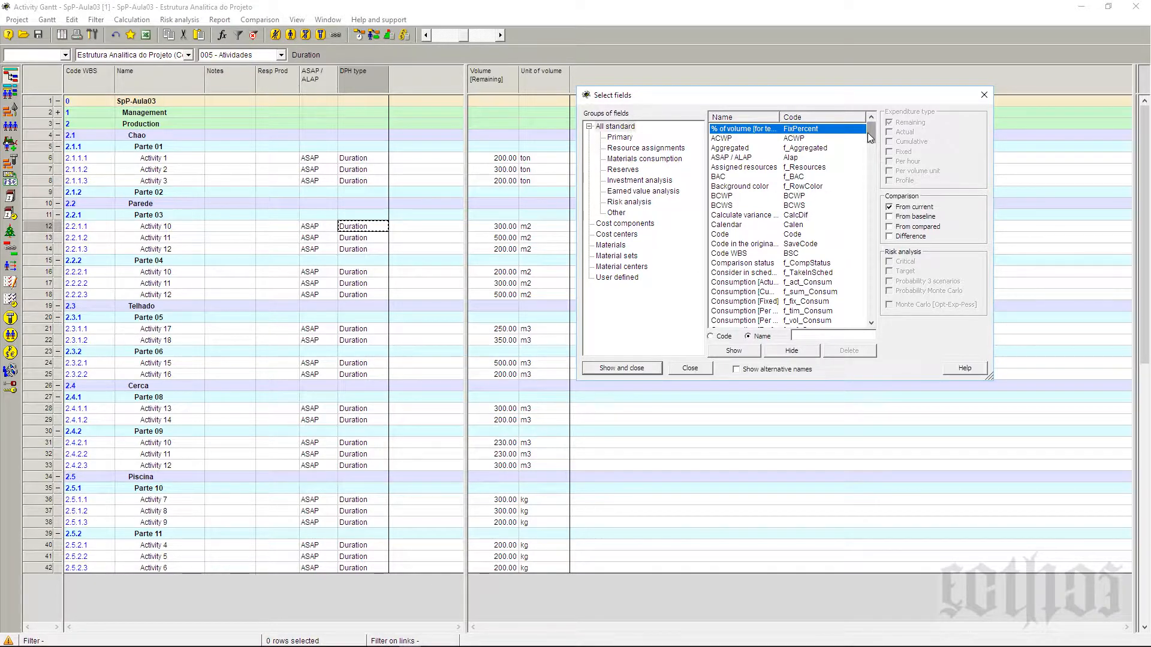
pyautogui.moveTo(868, 132); pyautogui.dragTo(871, 190)
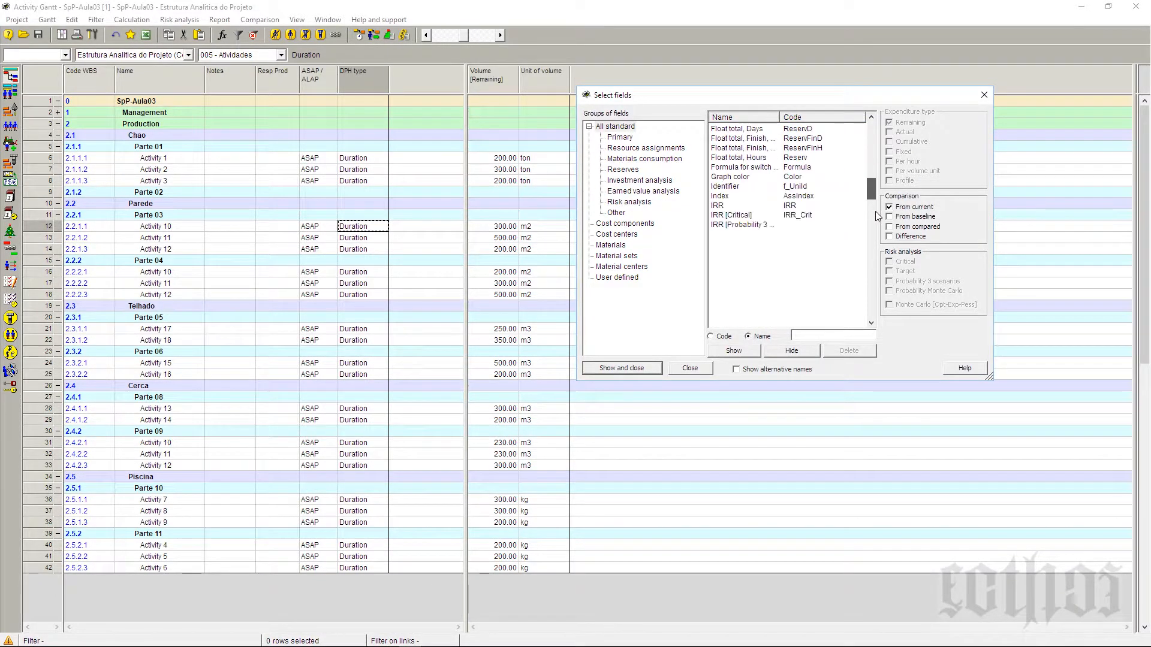
pyautogui.scroll(-10, 875, 216)
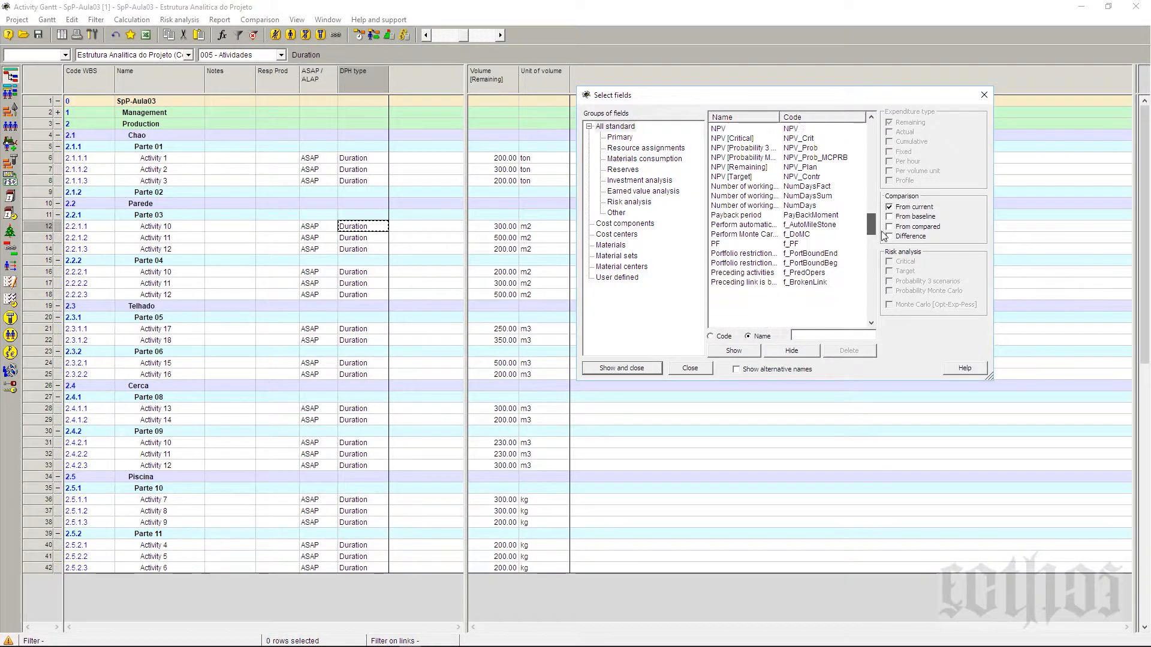
pyautogui.scroll(-12, 883, 235)
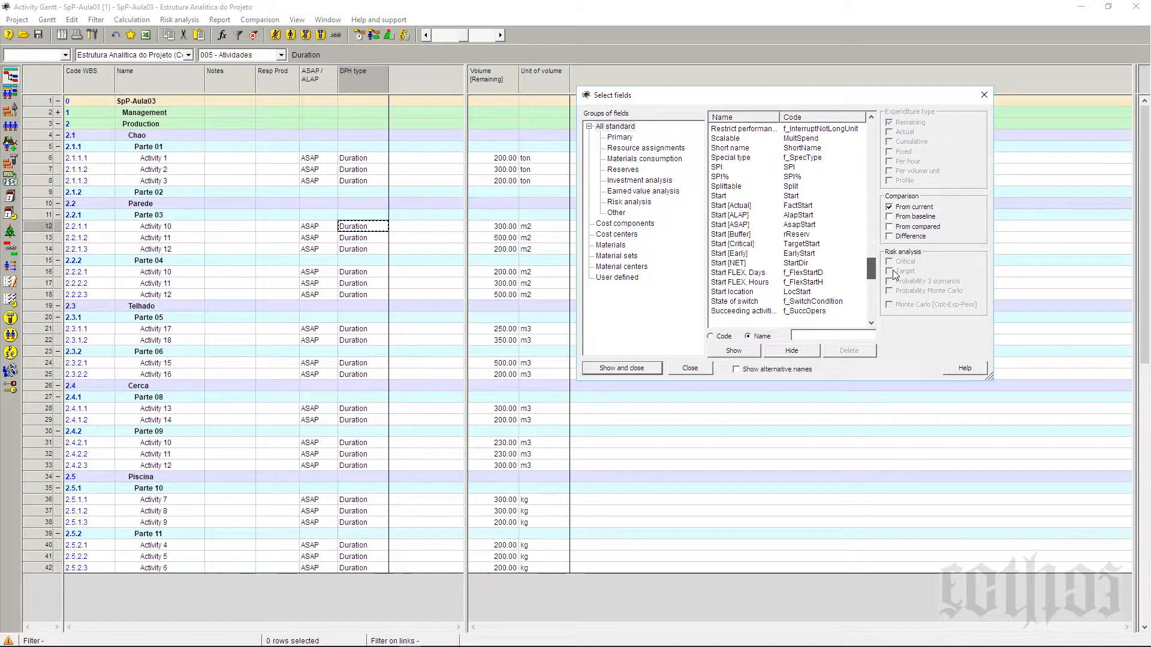
pyautogui.scroll(-7, 893, 270)
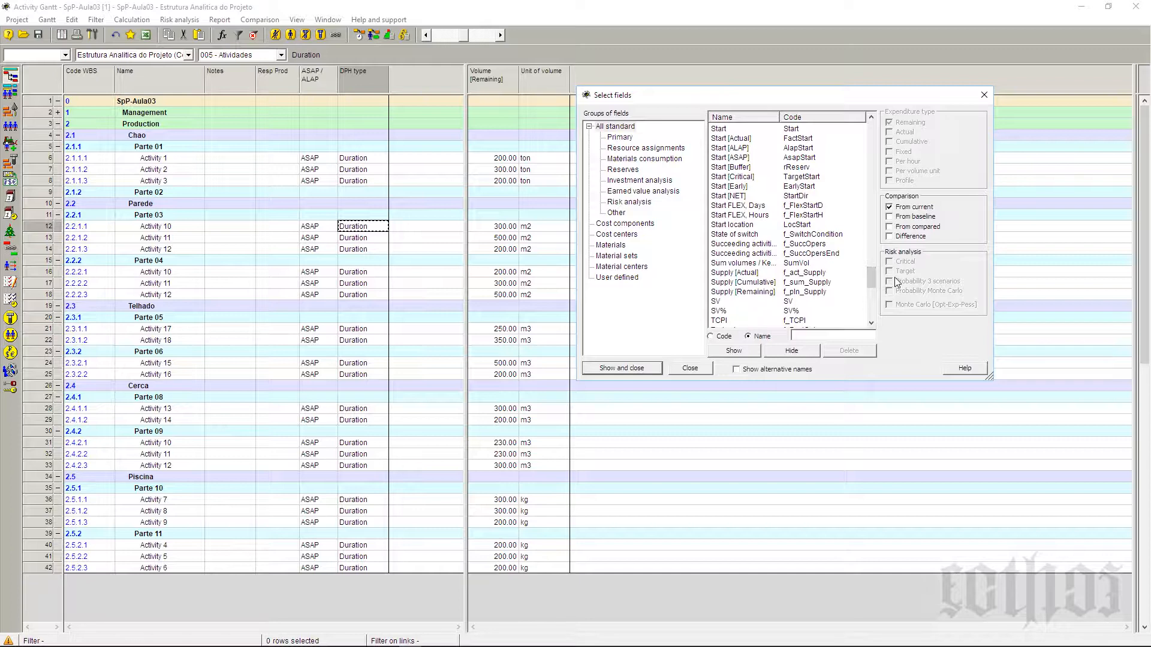
pyautogui.click(737, 200)
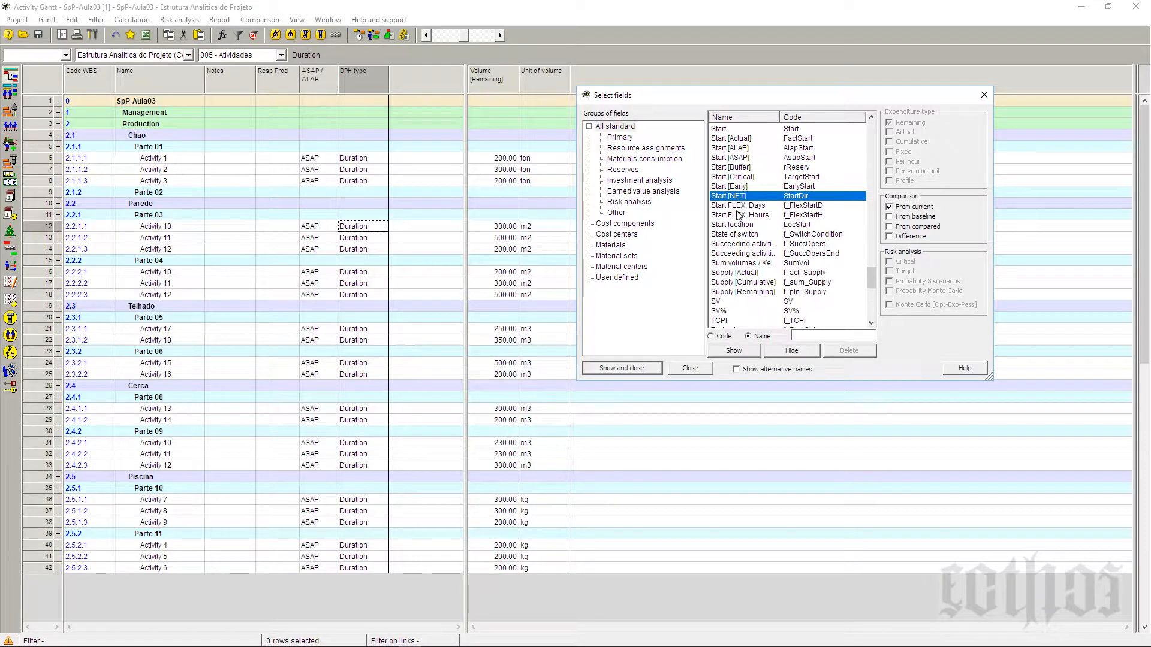
pyautogui.click(726, 352)
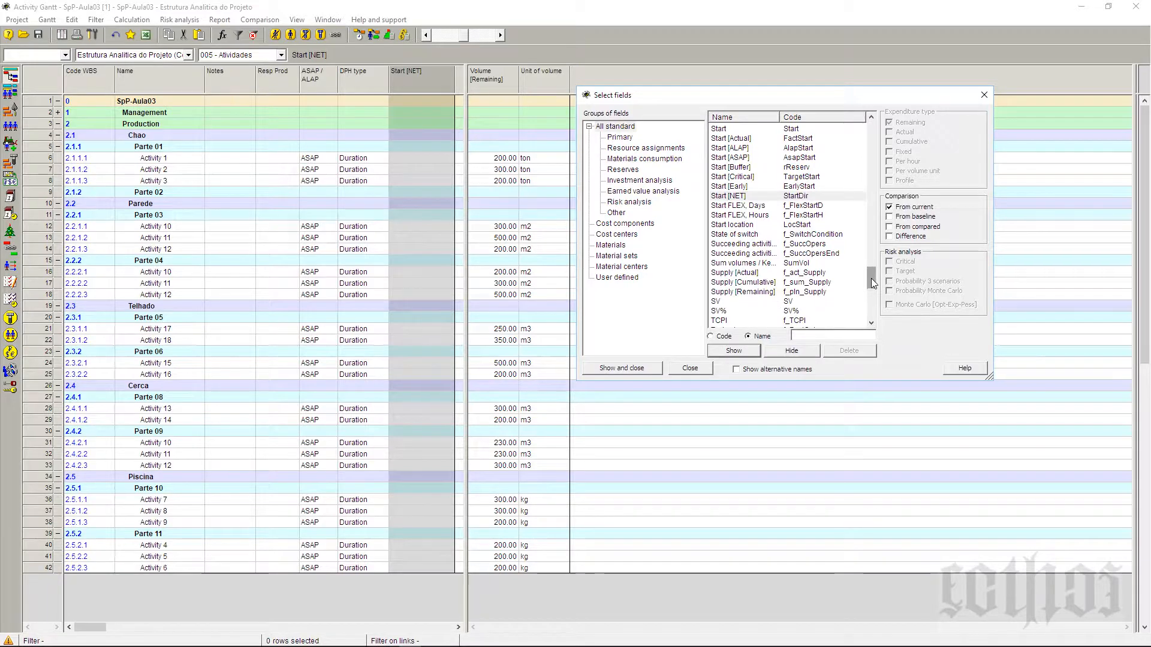
# Step: Add the Finish [NLT] column after Start [NET] and finish the field selection
pyautogui.moveTo(872, 278); pyautogui.dragTo(875, 179)
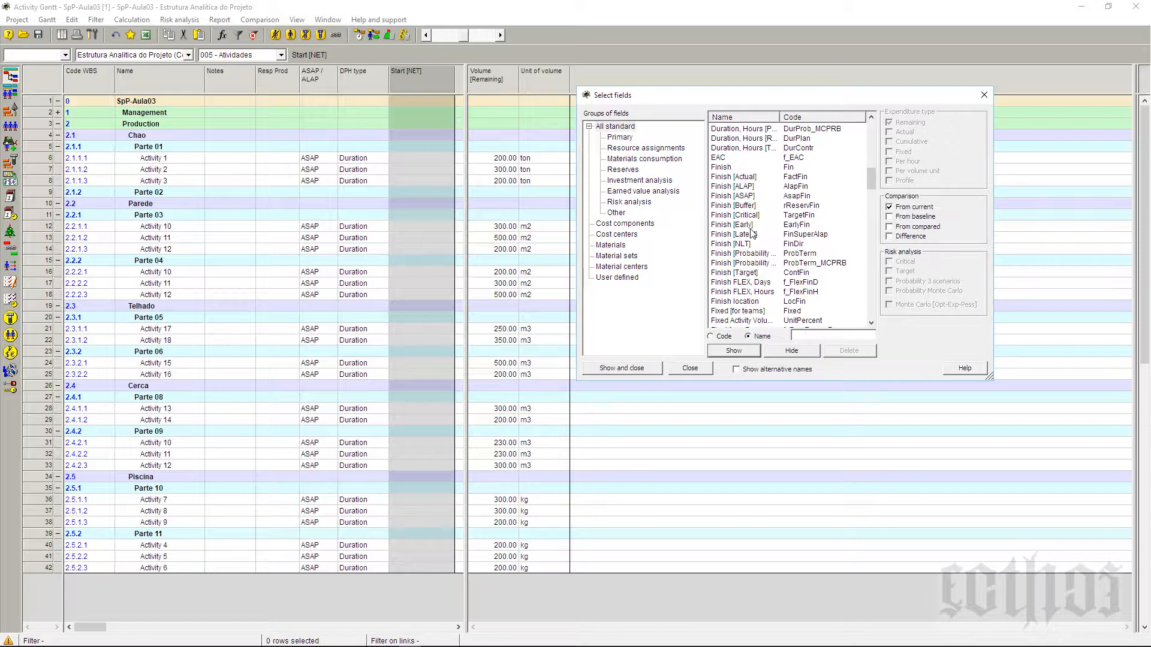
pyautogui.click(741, 244)
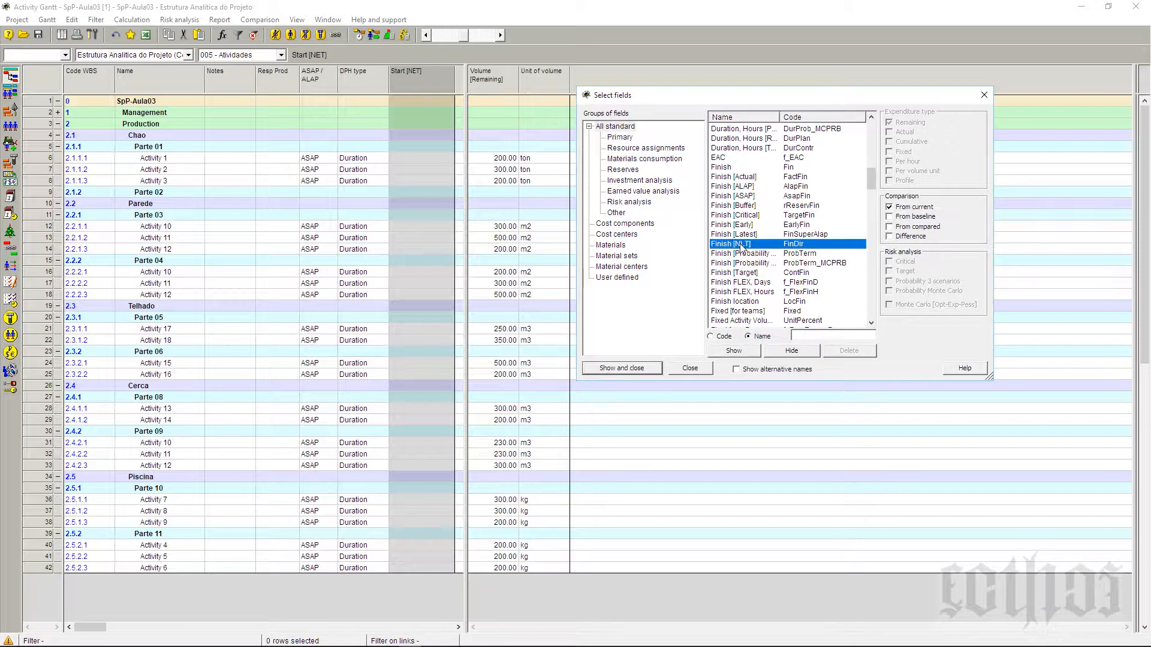
pyautogui.click(644, 374)
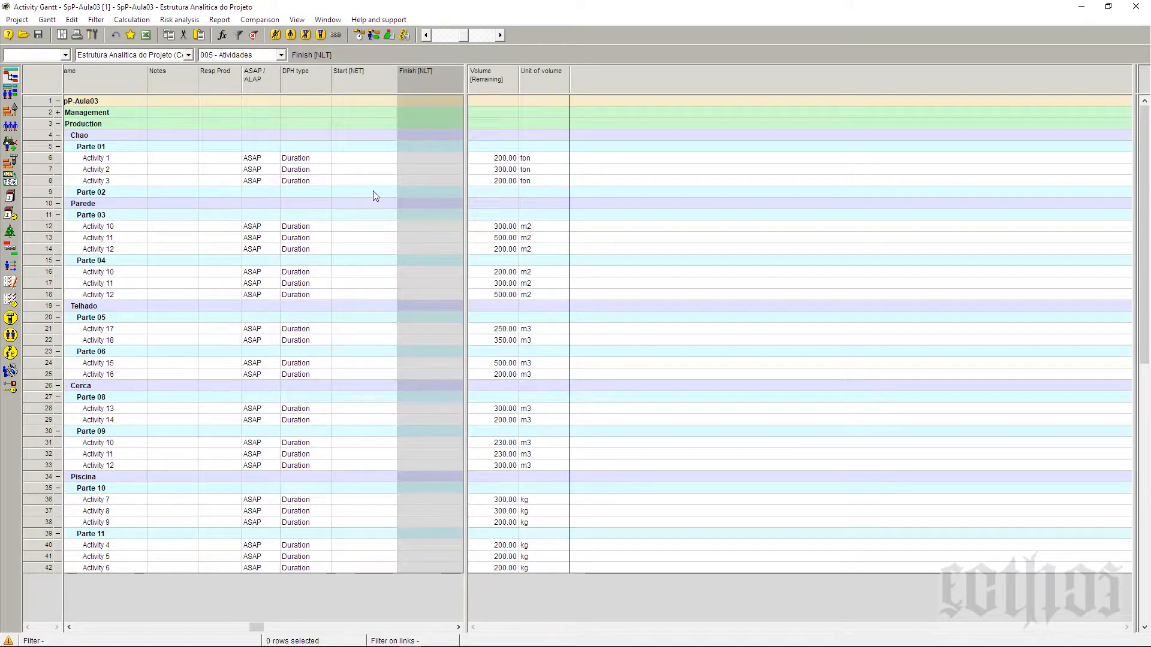
pyautogui.click(89, 627)
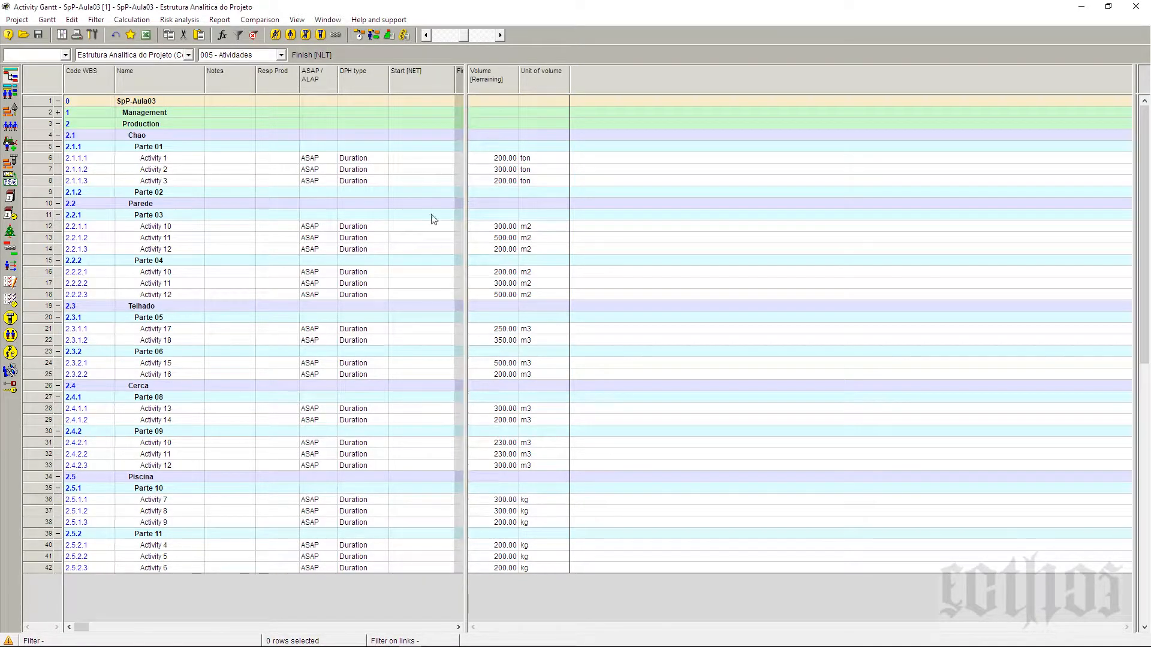
# Step: Widen the table area so that the full Finish [NLT] column fits beside Start [NET]
pyautogui.moveTo(473, 162); pyautogui.dragTo(532, 216)
pyautogui.click(492, 228)
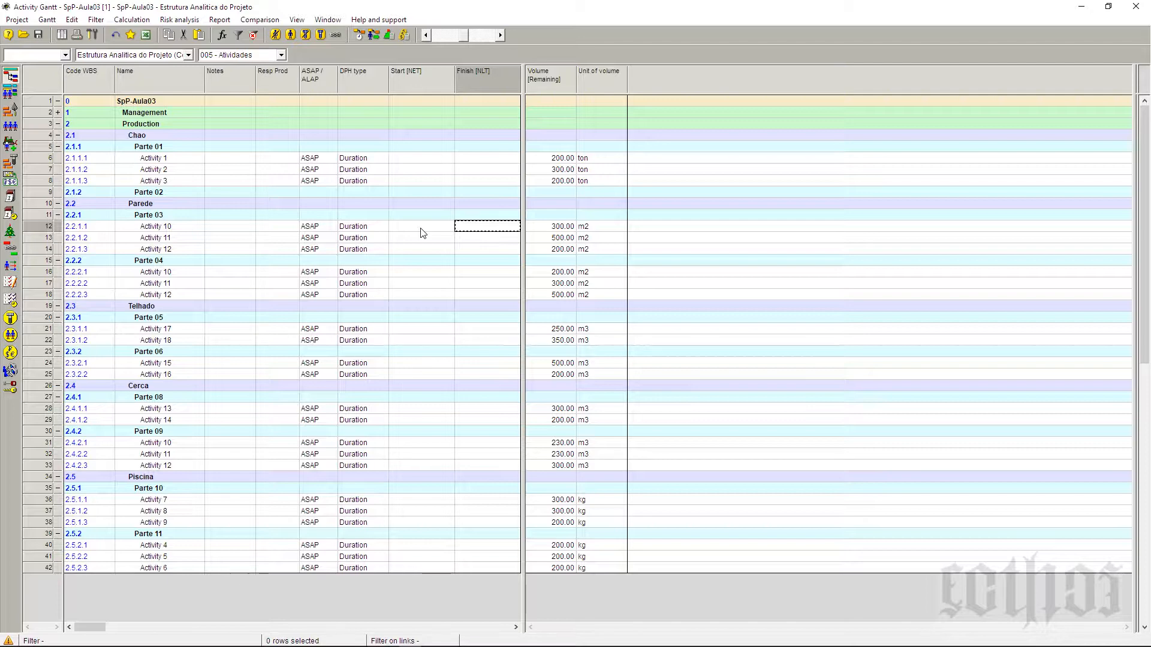
pyautogui.click(409, 80)
pyautogui.click(478, 79)
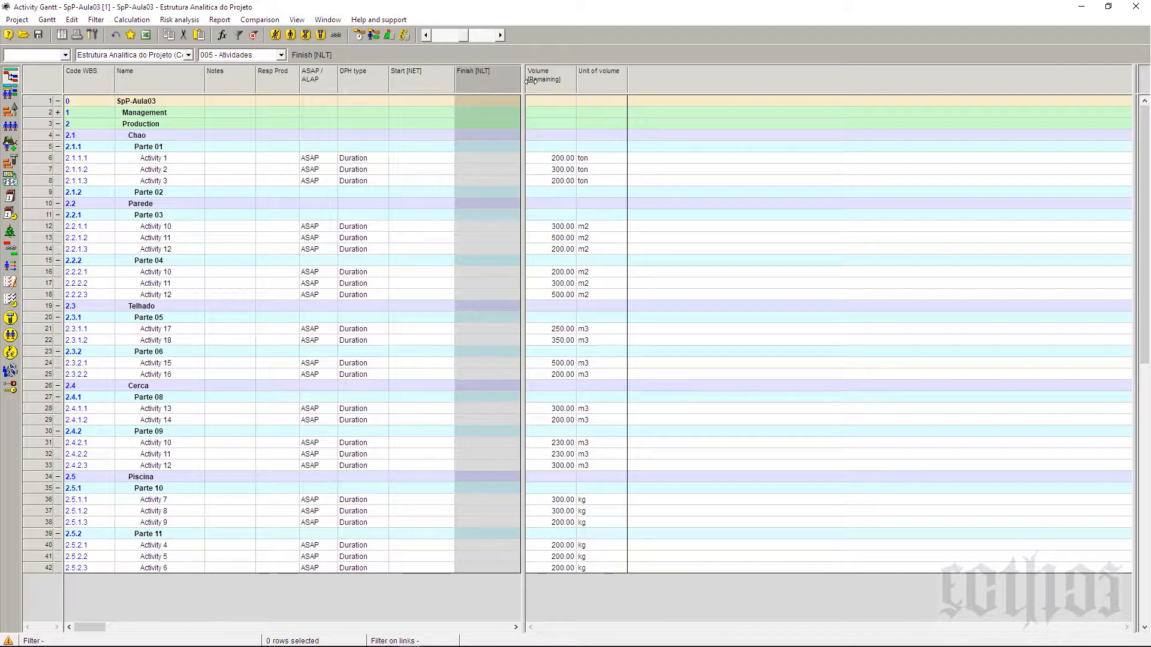
# Step: Add the Priority column to the second table area and place it before Volume [Remaining]
pyautogui.rightClick(647, 80)
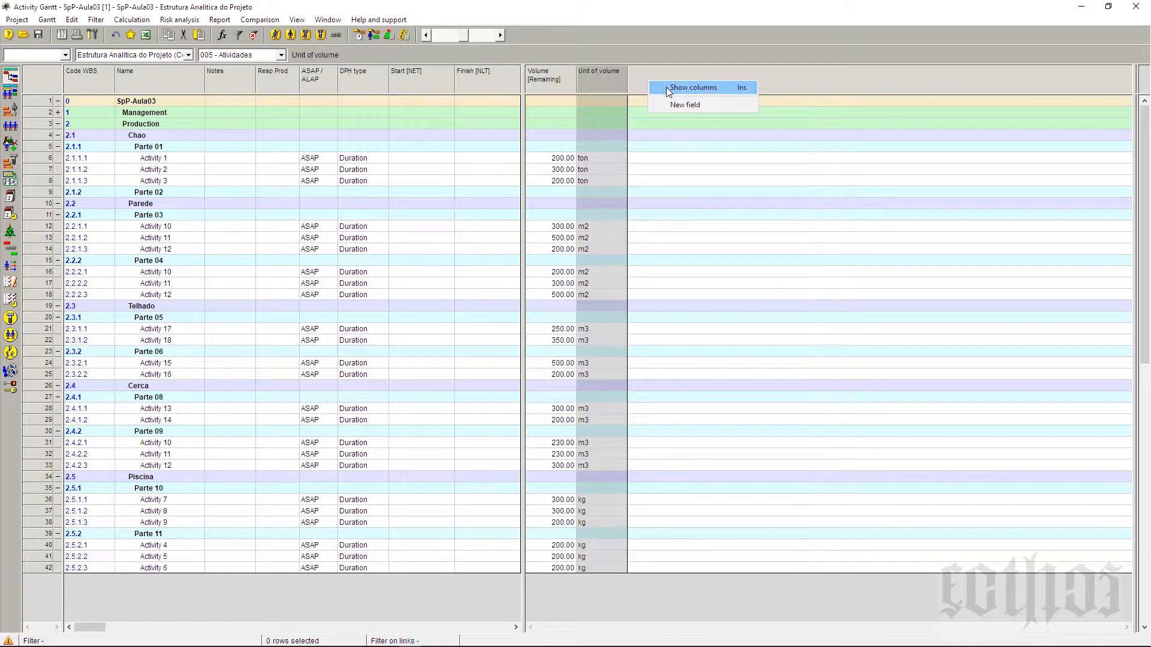
pyautogui.click(668, 89)
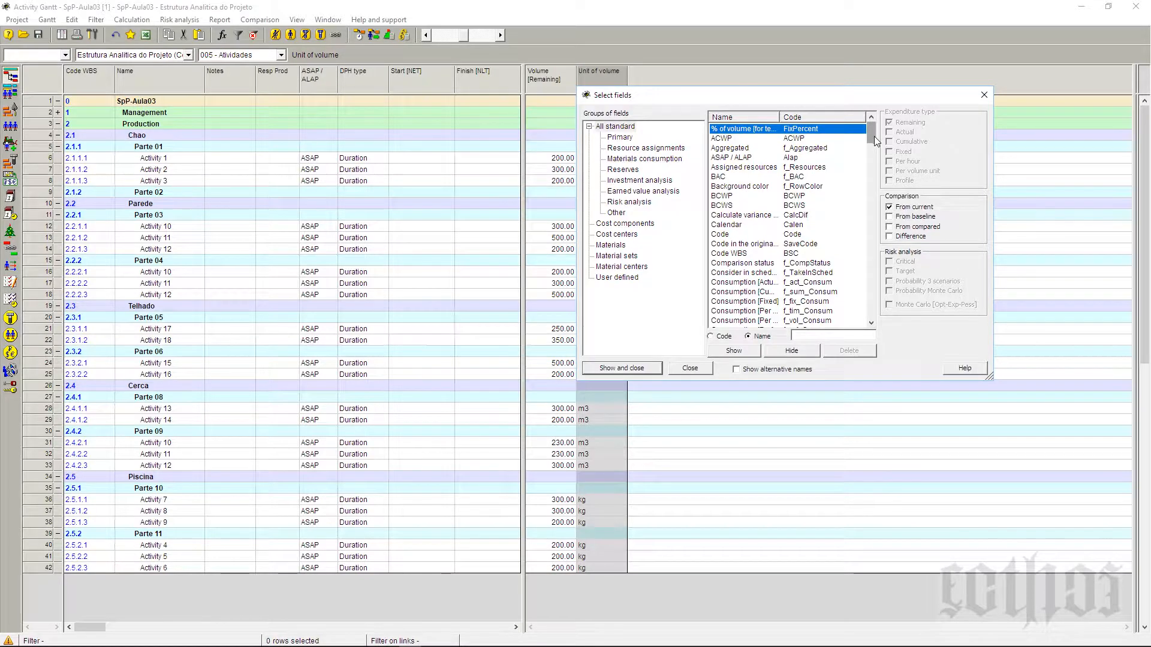
pyautogui.click(874, 163)
pyautogui.scroll(-10, 874, 171)
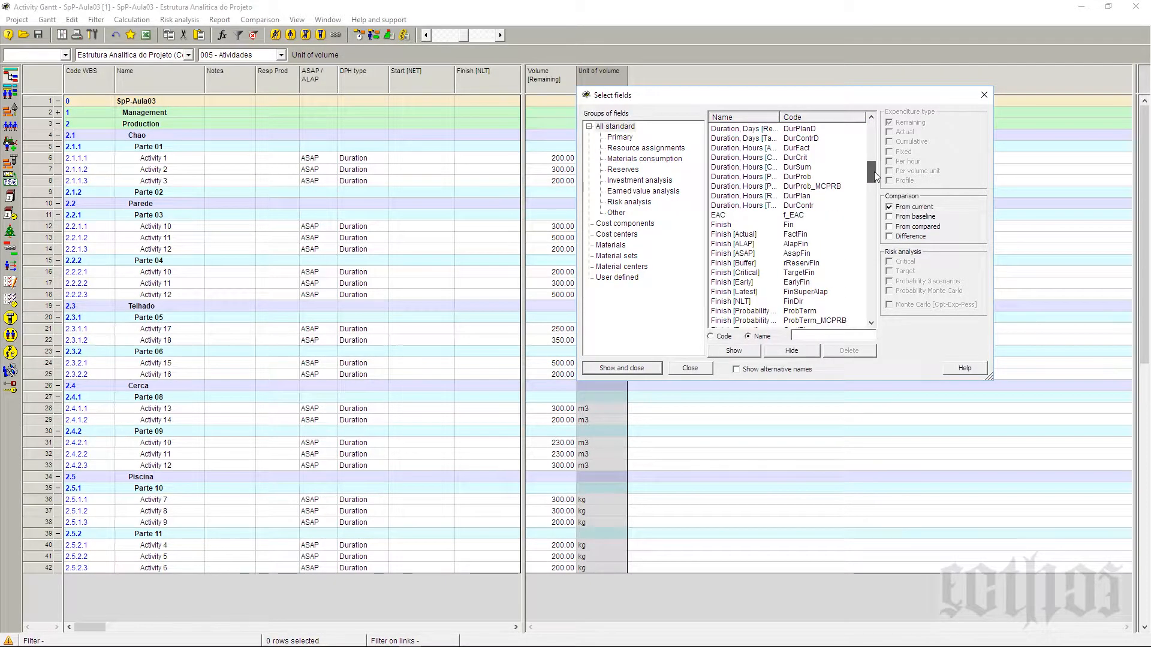
pyautogui.scroll(-15, 879, 196)
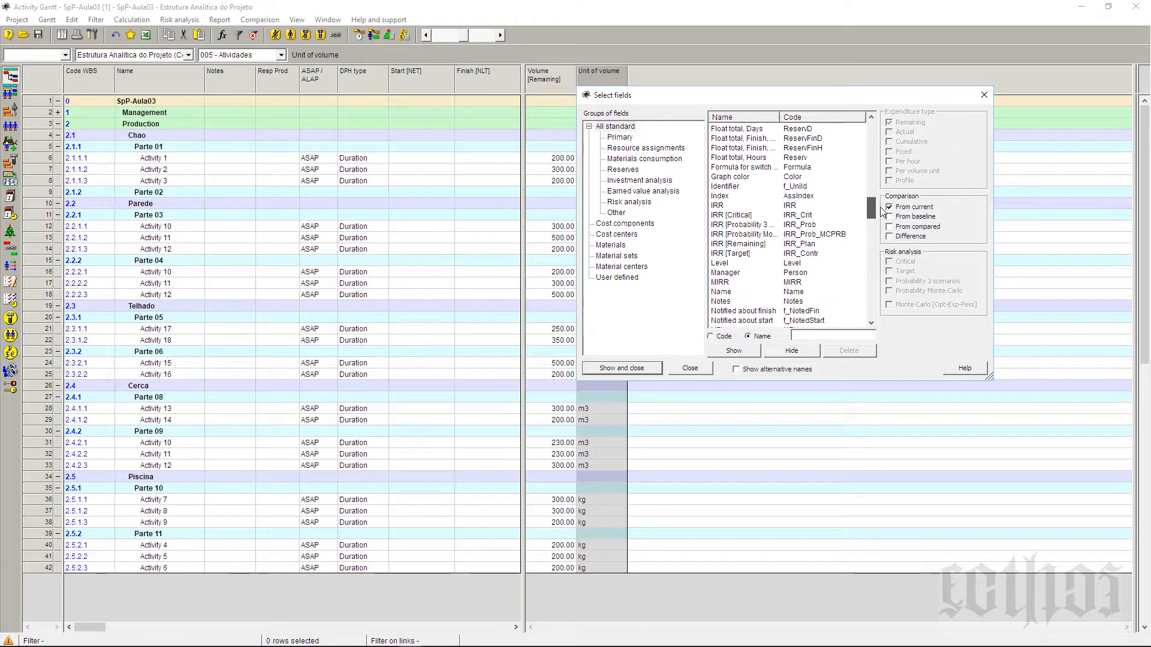
pyautogui.scroll(-4, 884, 228)
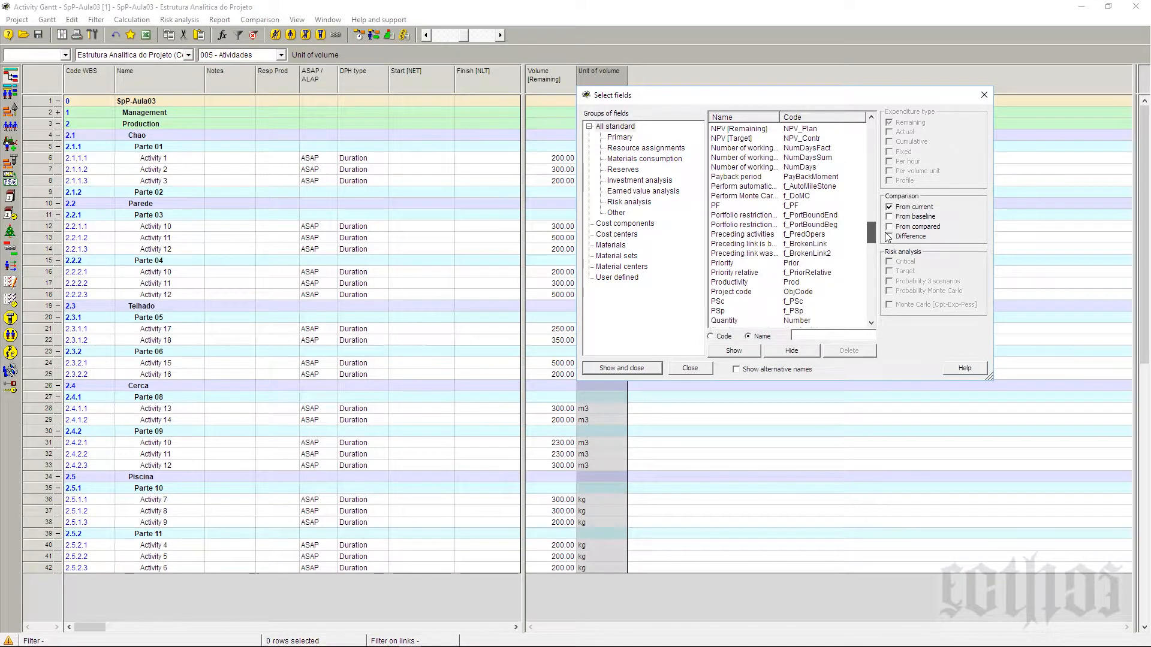
pyautogui.click(733, 264)
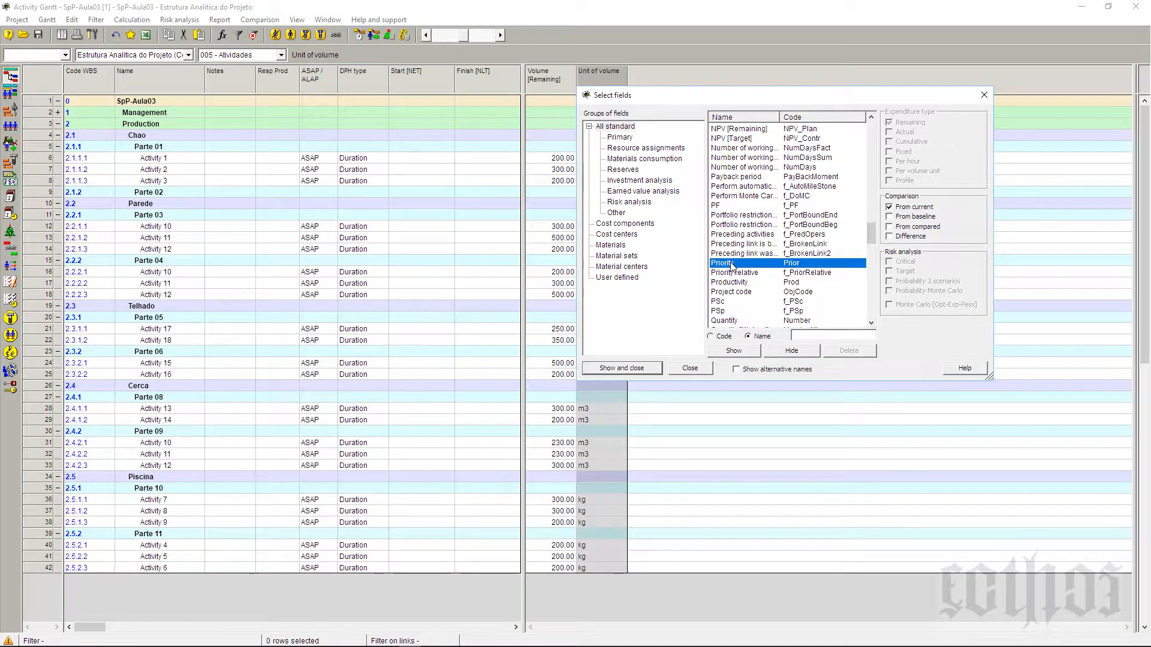
pyautogui.click(646, 369)
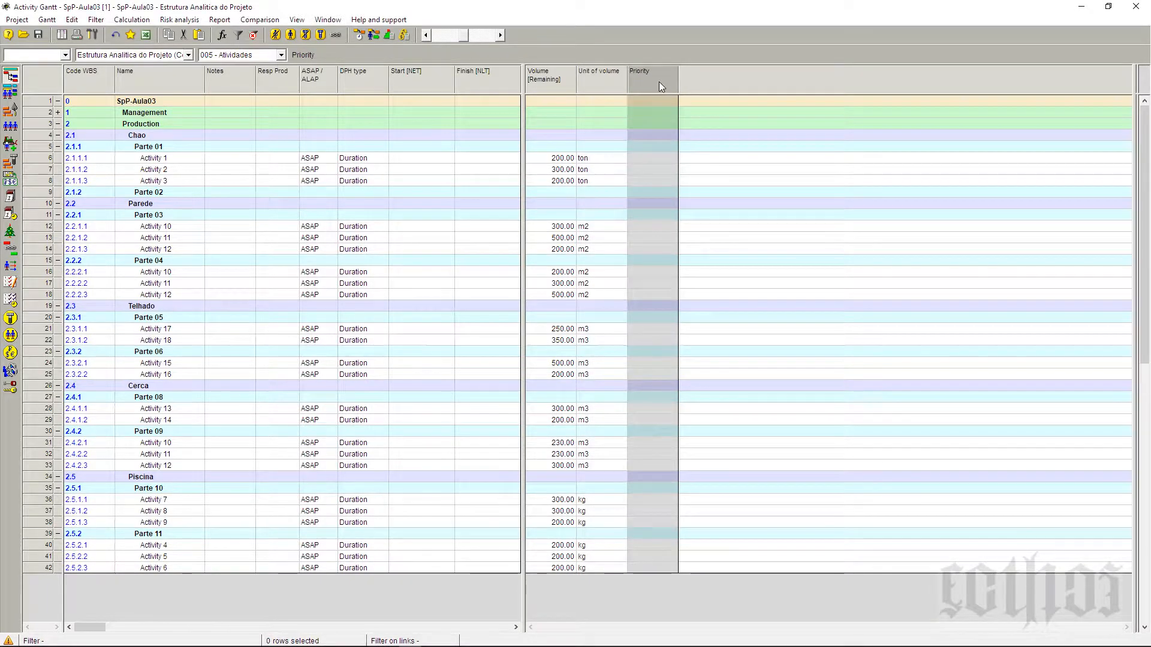
pyautogui.moveTo(658, 83)
pyautogui.mouseDown()
pyautogui.moveTo(588, 102)
pyautogui.moveTo(535, 89)
pyautogui.mouseUp()
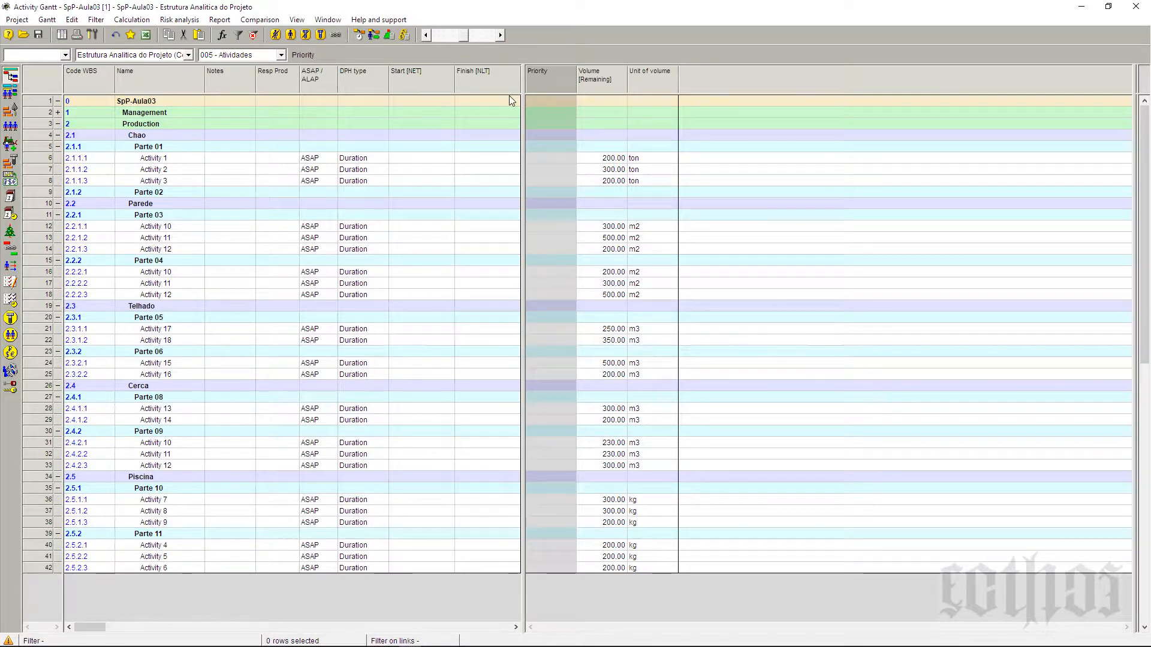
# Step: In the properties of Activity 1 under Parte 01, set the priority to 1000 and apply it
pyautogui.click(158, 158)
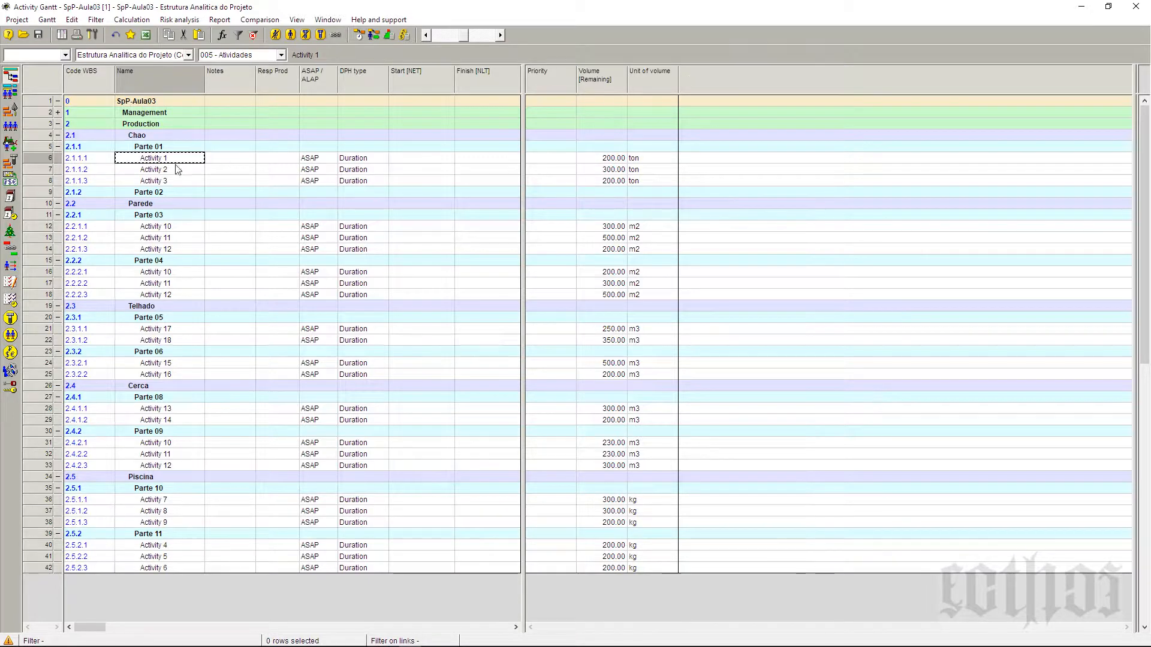
pyautogui.rightClick(41, 157)
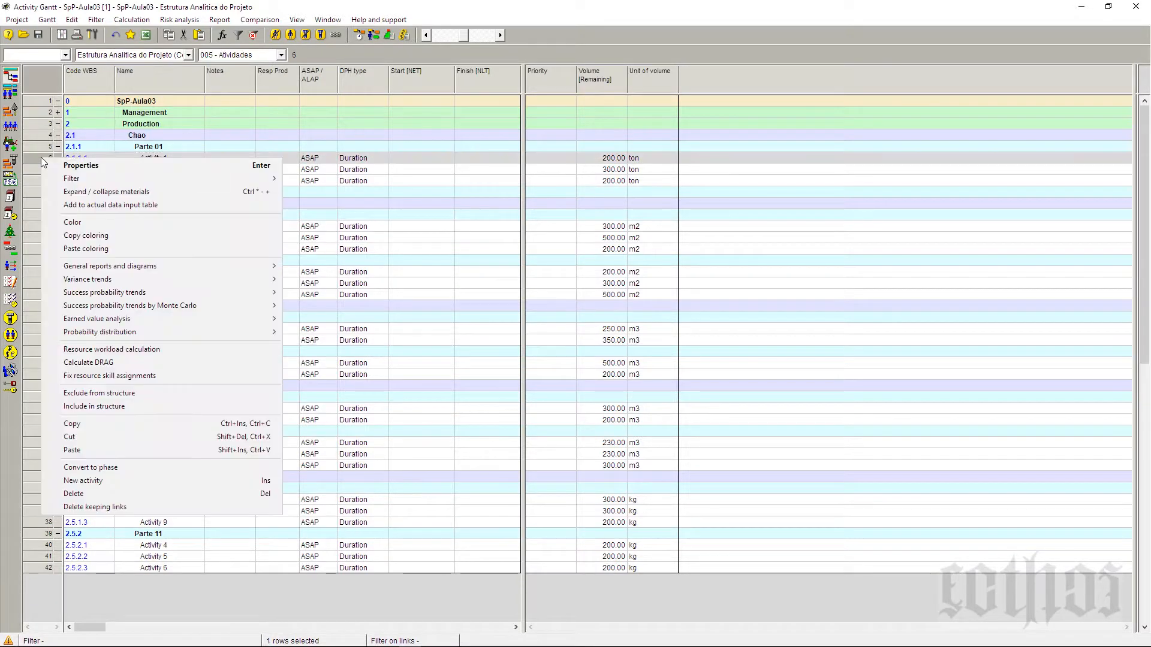
pyautogui.press('Escape')
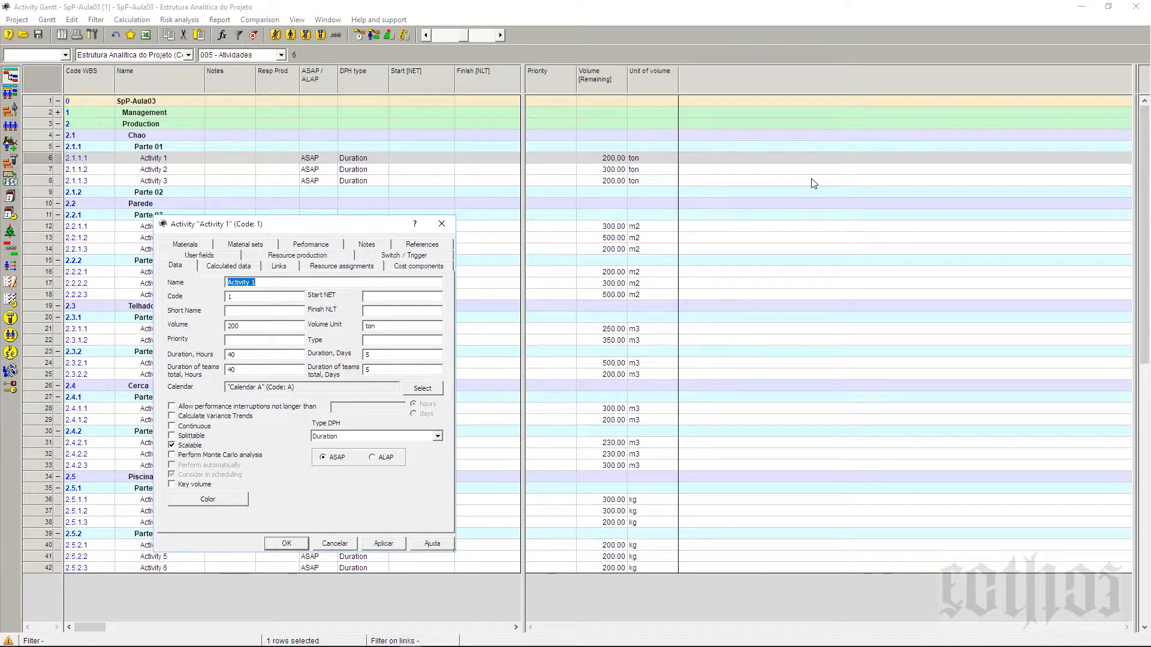
pyautogui.moveTo(749, 174); pyautogui.dragTo(839, 119)
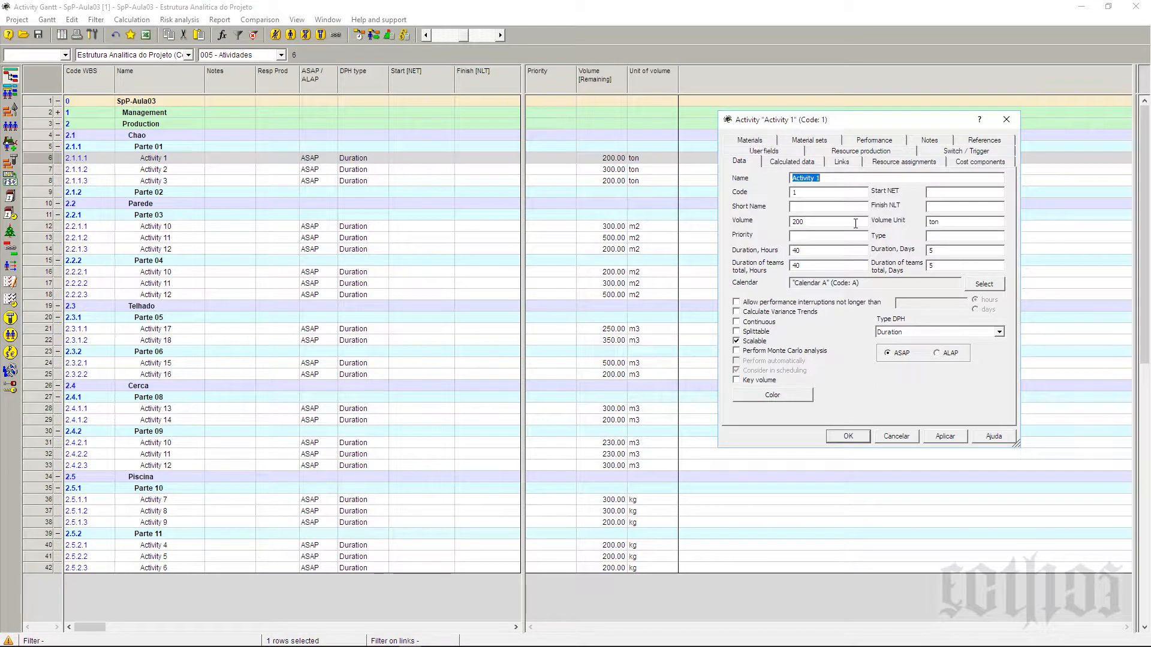
pyautogui.click(849, 180)
pyautogui.moveTo(871, 186); pyautogui.dragTo(773, 182)
pyautogui.click(823, 204)
pyautogui.click(946, 207)
pyautogui.write('1000')
pyautogui.click(938, 438)
pyautogui.moveTo(832, 124); pyautogui.dragTo(822, 173)
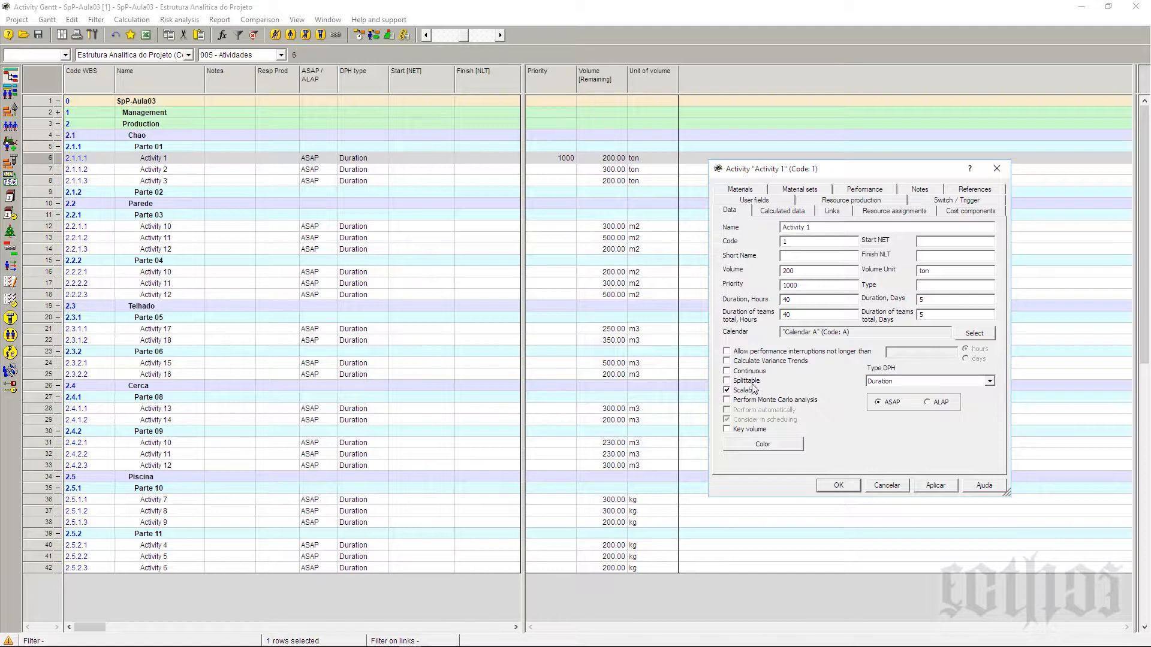
# Step: Select the Scalable, Splittable and Continuous fields for display as columns after Unit of volume, keeping the Activity 1 properties open
pyautogui.moveTo(824, 173); pyautogui.dragTo(923, 168)
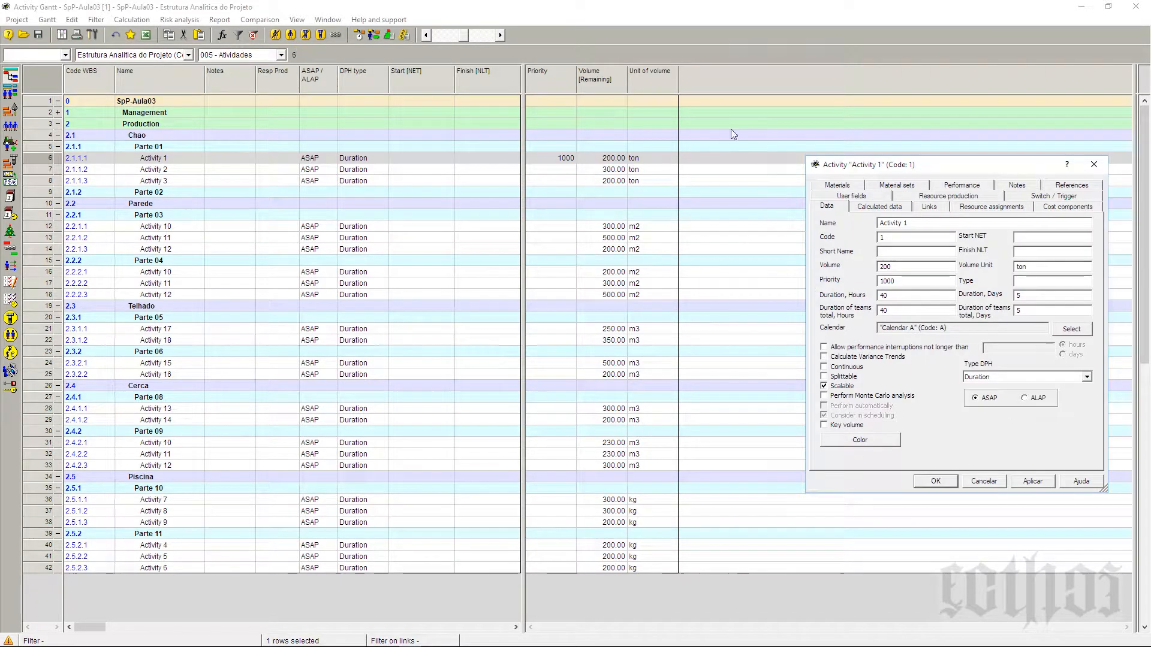
pyautogui.rightClick(700, 81)
pyautogui.click(724, 89)
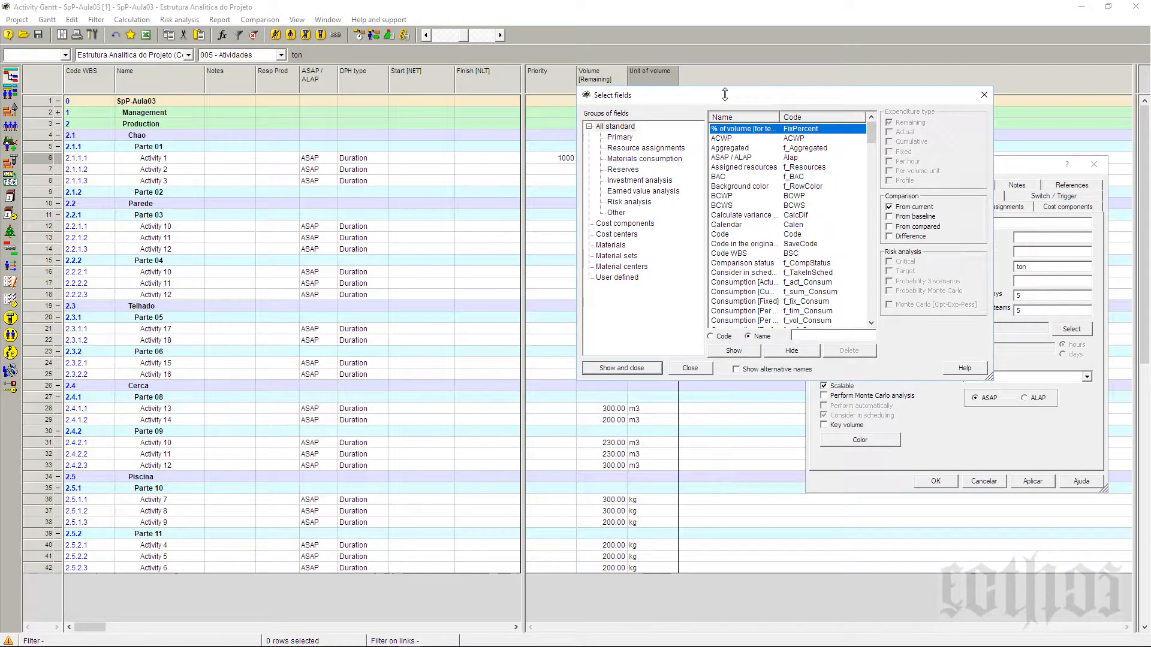
pyautogui.moveTo(725, 95); pyautogui.dragTo(514, 181)
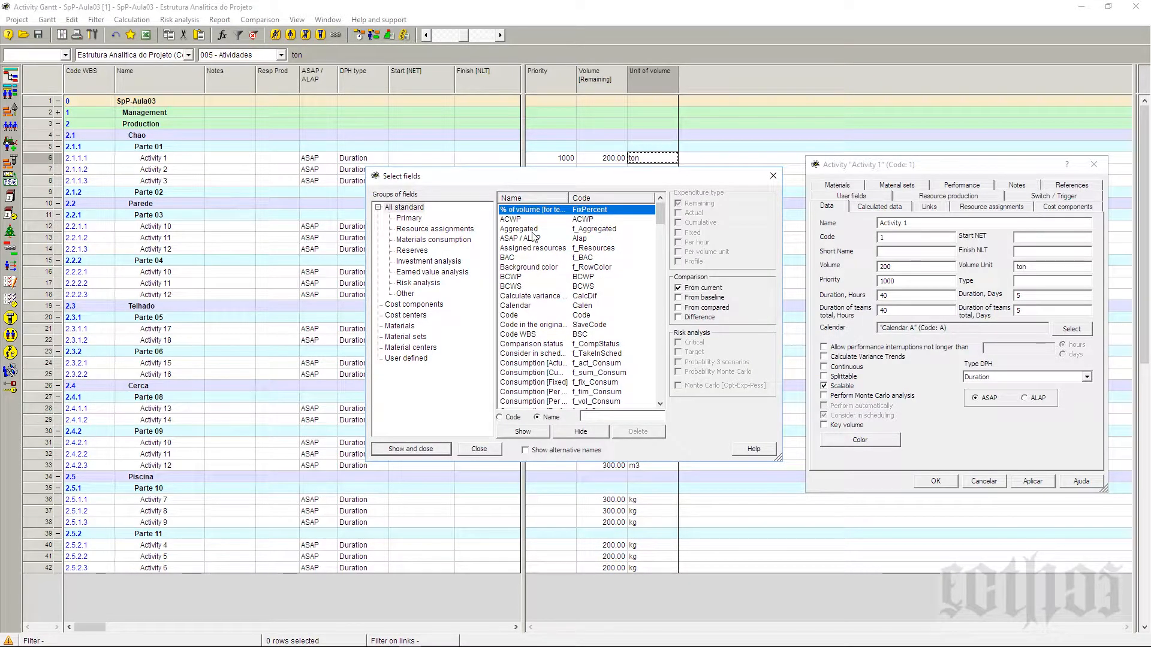
pyautogui.click(535, 280)
pyautogui.scroll(-10, 535, 279)
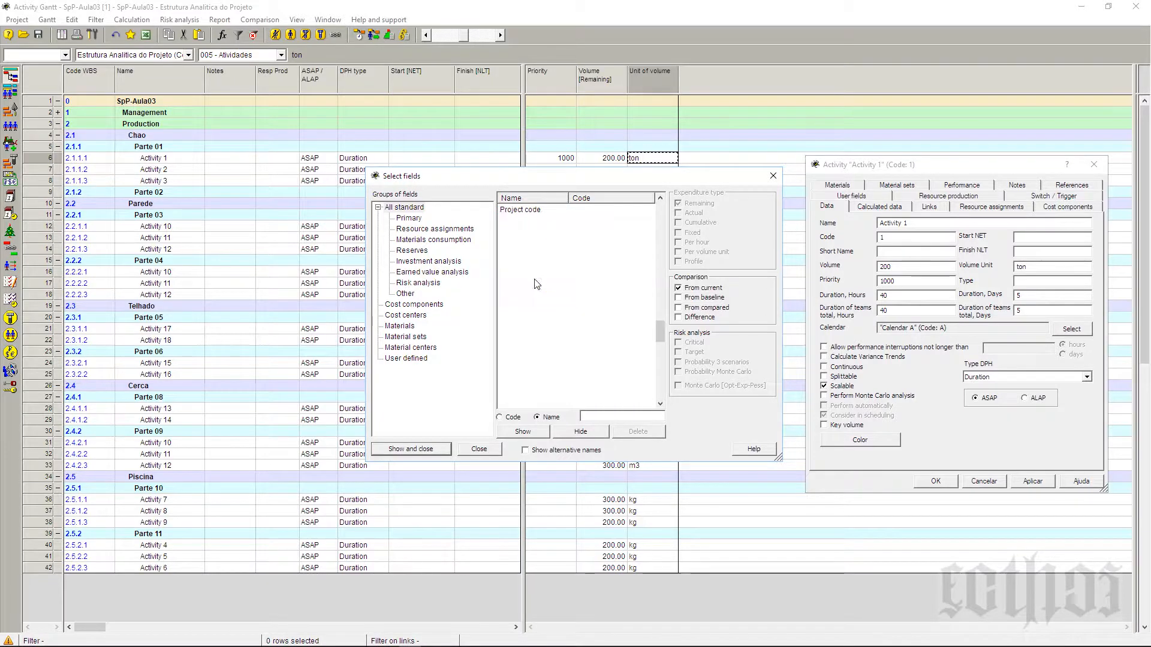
pyautogui.scroll(-2, 535, 376)
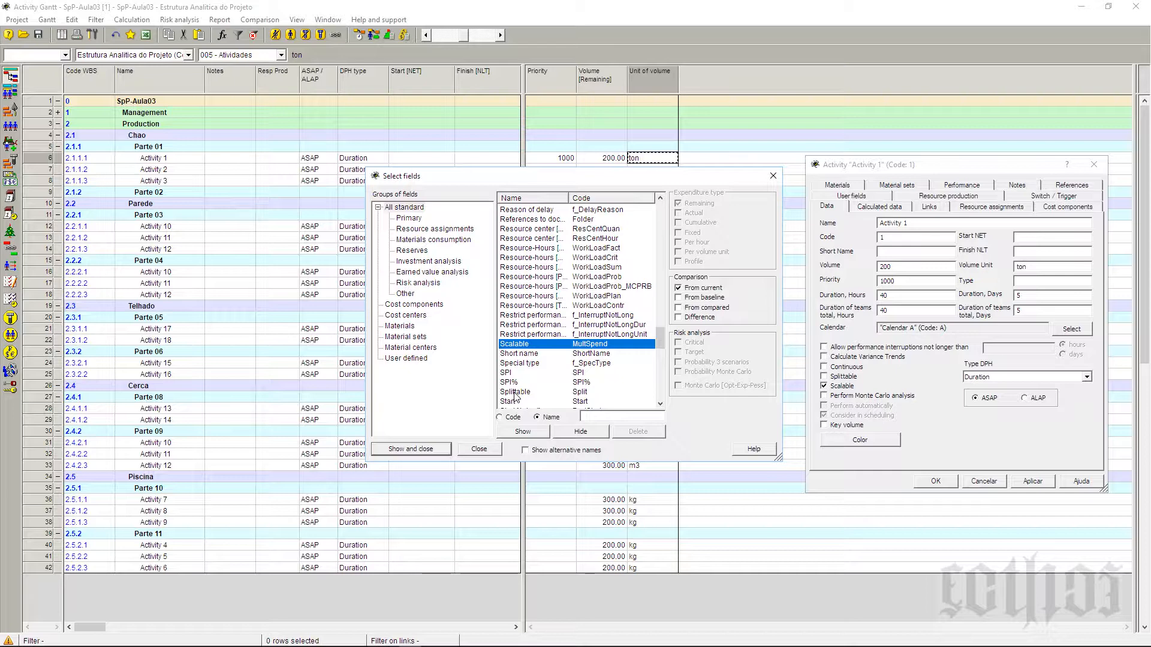
pyautogui.keyDown('ctrl'); pyautogui.click(514, 392); pyautogui.keyUp('ctrl')
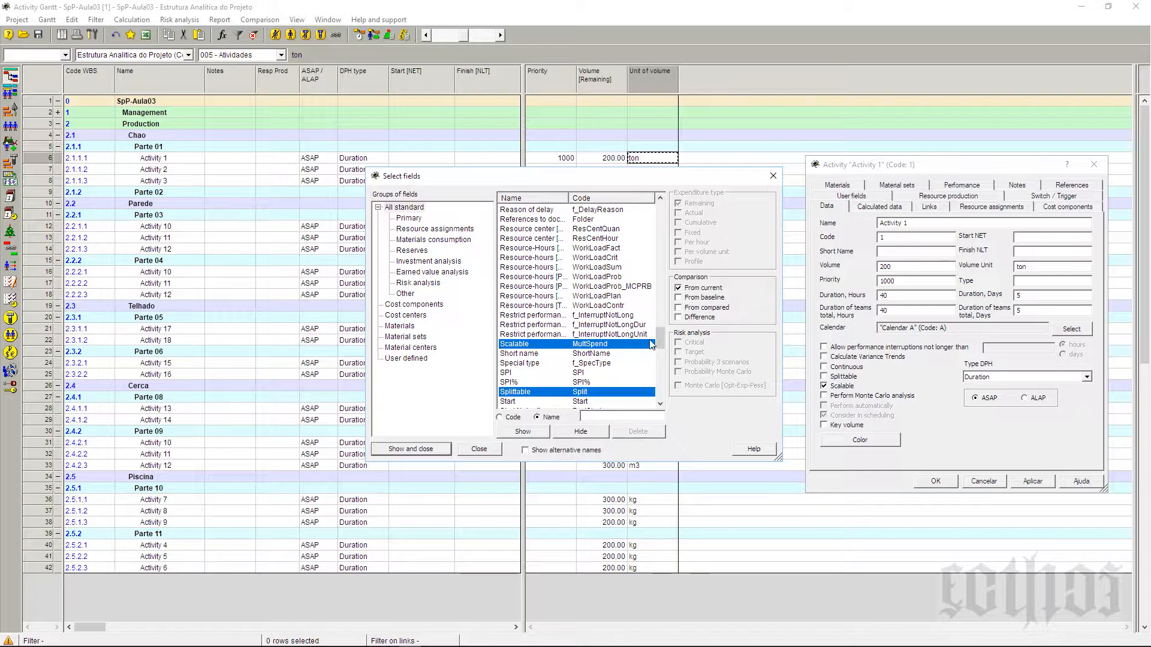
pyautogui.moveTo(660, 337); pyautogui.dragTo(666, 196)
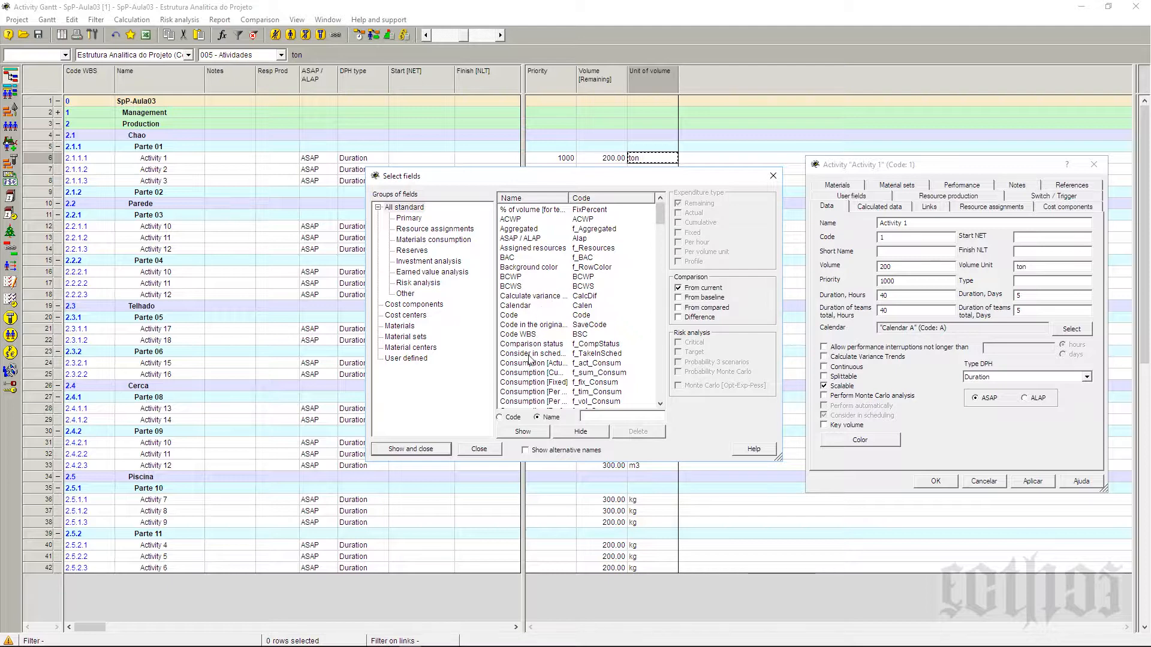
pyautogui.scroll(-1, 531, 359)
pyautogui.click(532, 402)
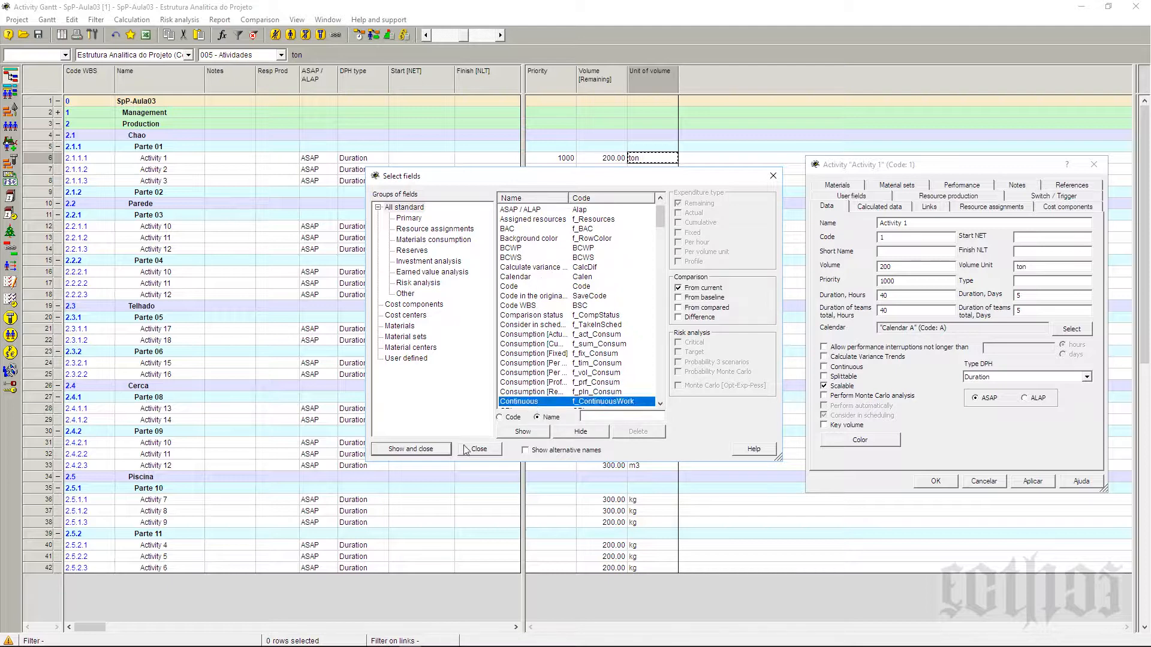
pyautogui.click(411, 450)
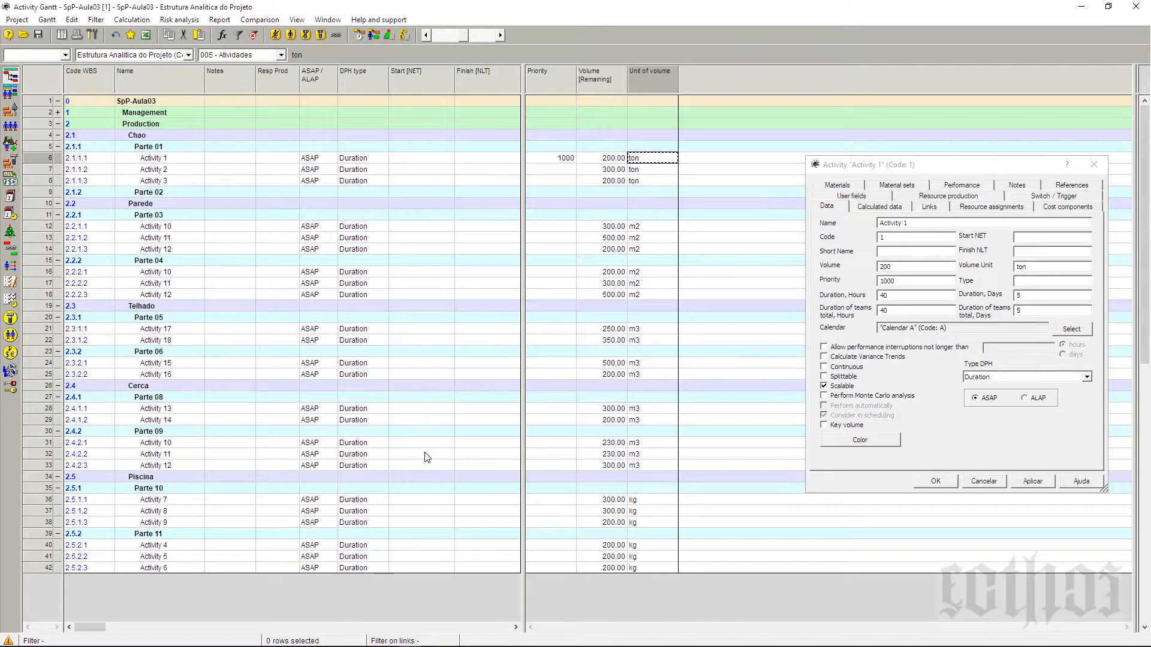
# Step: Autofit all table columns, narrow the first table area to end at Finish [NLT], and bring the Activity 1 properties closer to the second table
pyautogui.moveTo(697, 81); pyautogui.dragTo(745, 81)
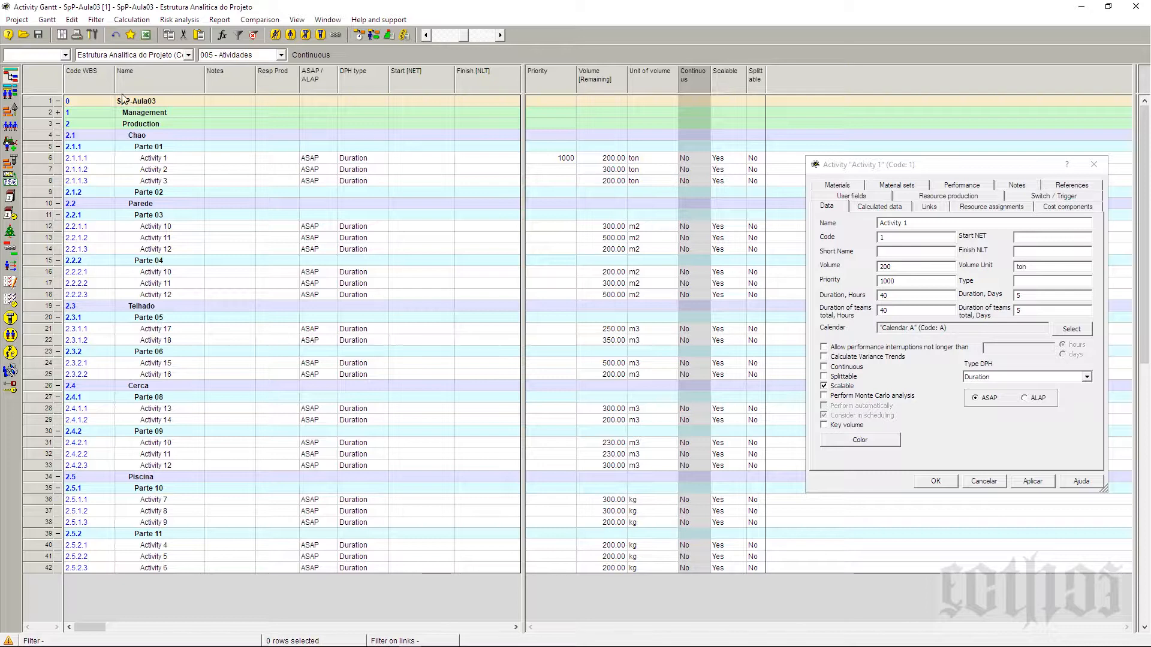
pyautogui.click(71, 20)
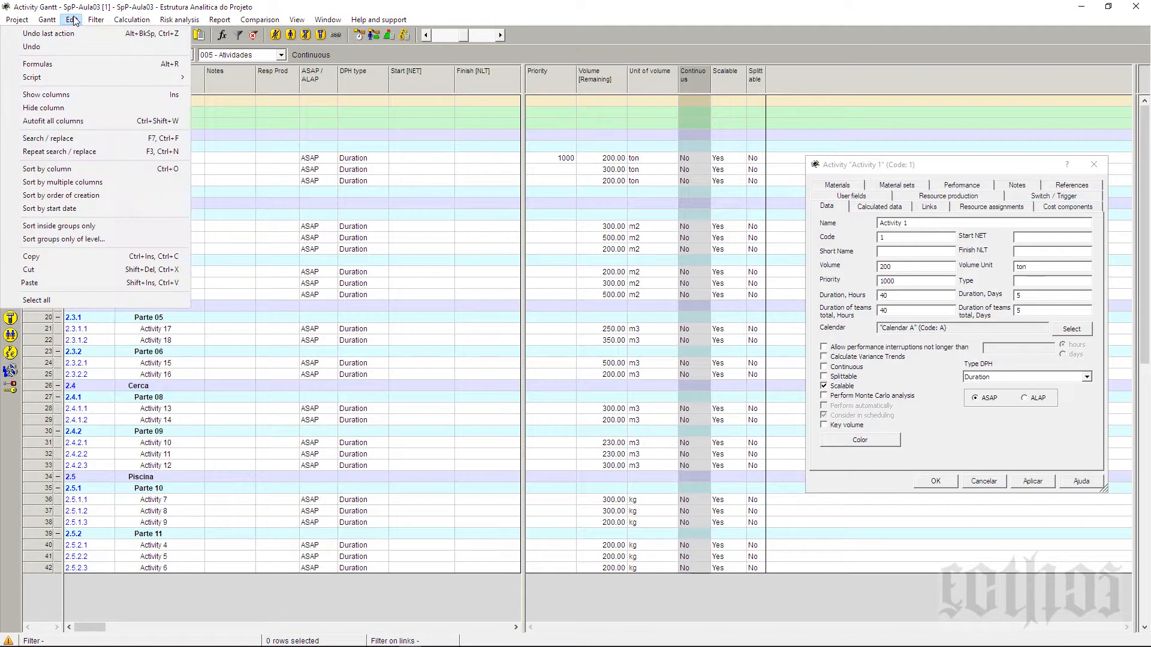
pyautogui.click(101, 121)
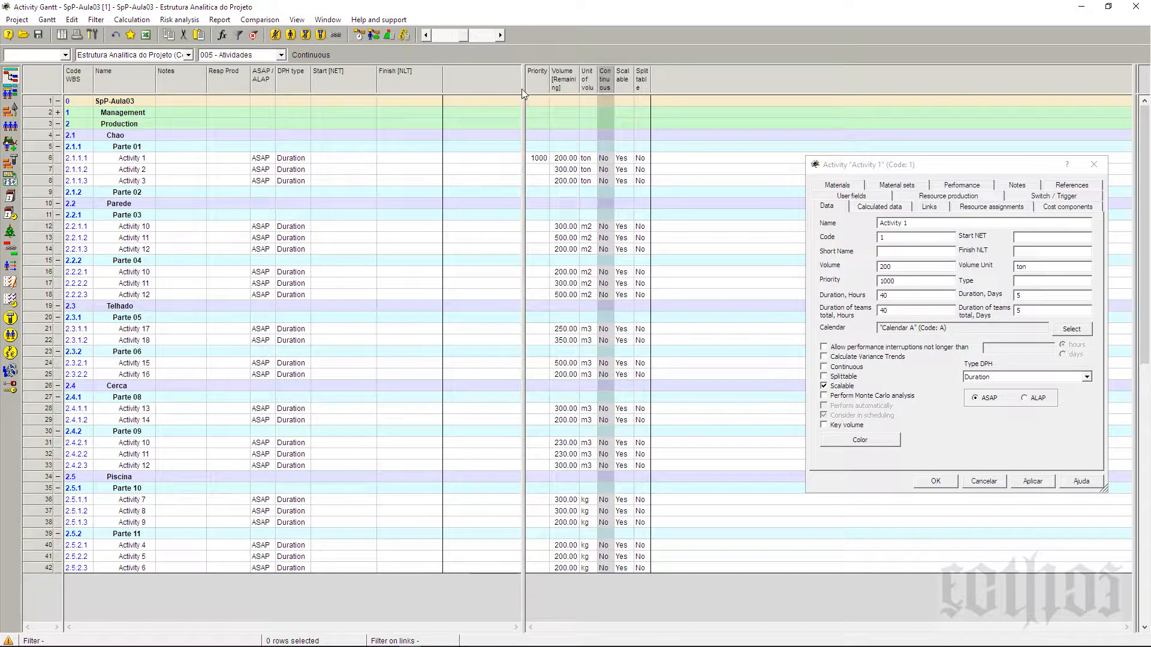
pyautogui.moveTo(523, 88); pyautogui.dragTo(451, 144)
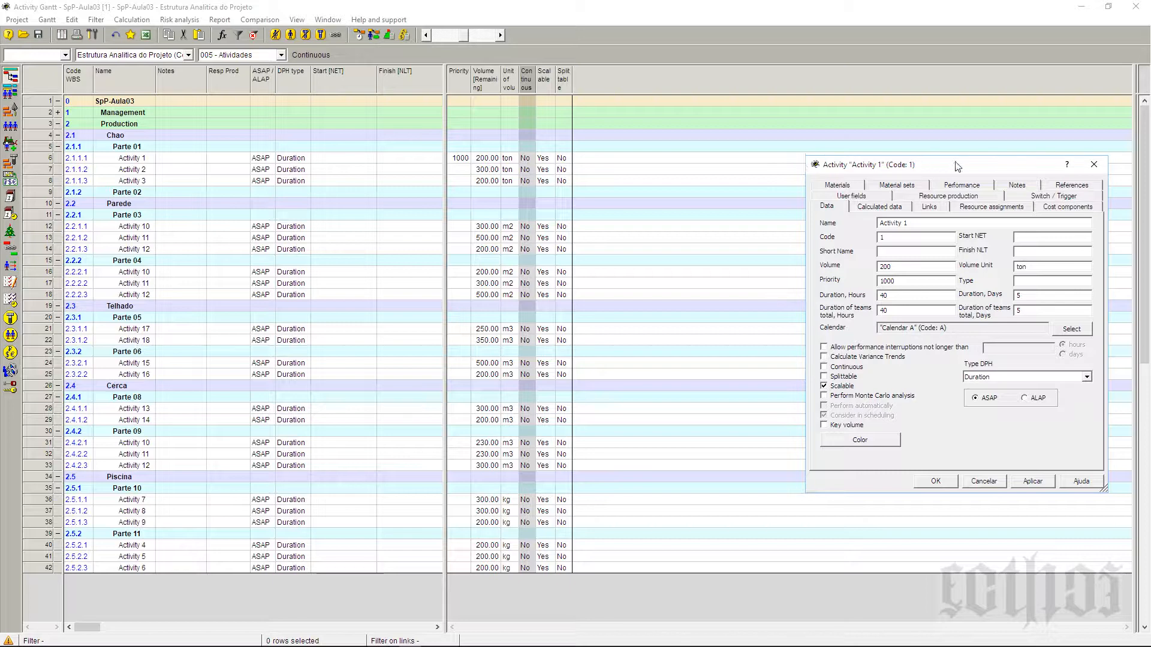
pyautogui.moveTo(957, 166); pyautogui.dragTo(758, 165)
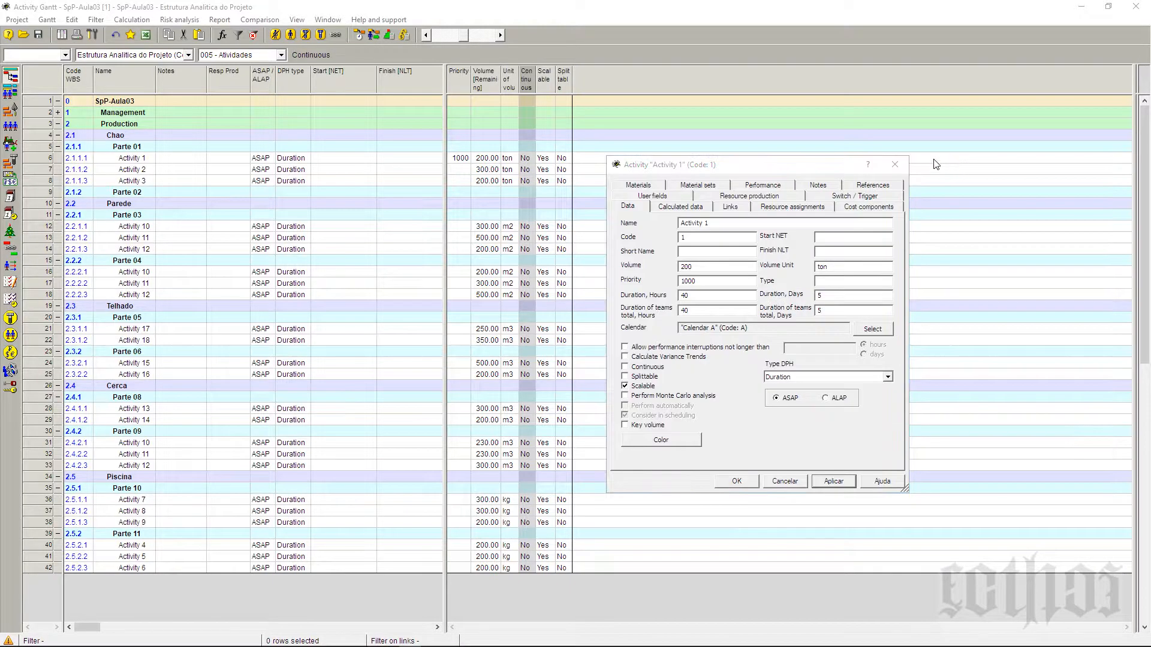
# Step: Widen the Continuous, Scalable and Splittable columns so their full headings fit, and close the Activity 1 properties
pyautogui.click(48, 19)
pyautogui.moveTo(59, 57)
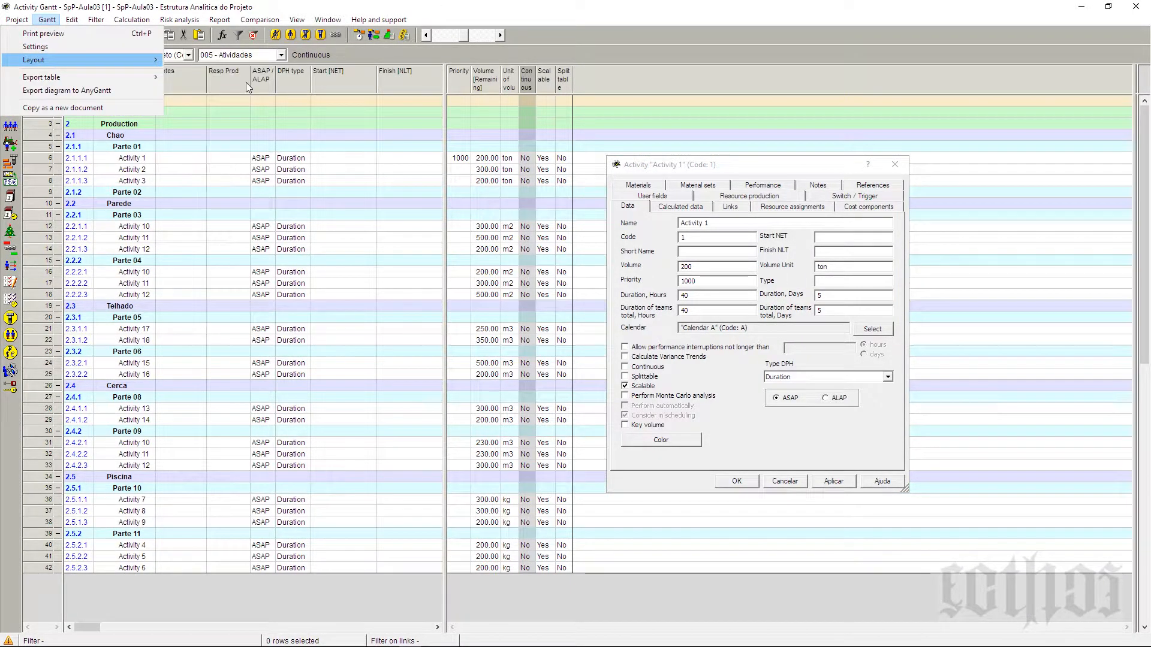
pyautogui.click(246, 82)
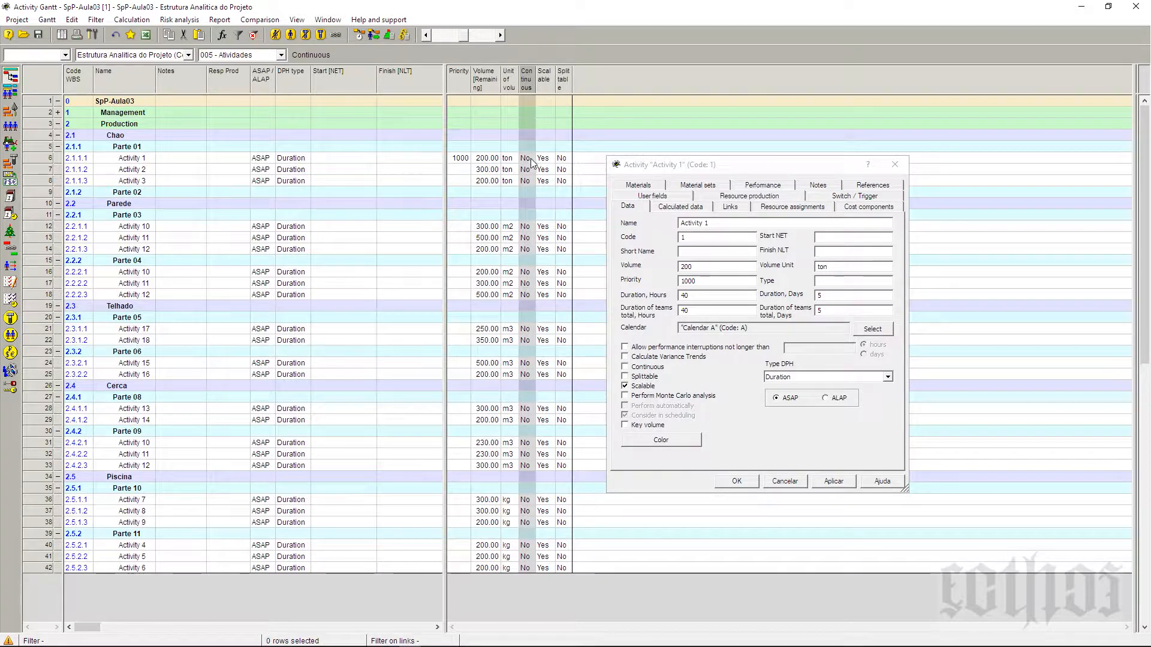
pyautogui.moveTo(536, 84); pyautogui.dragTo(646, 89)
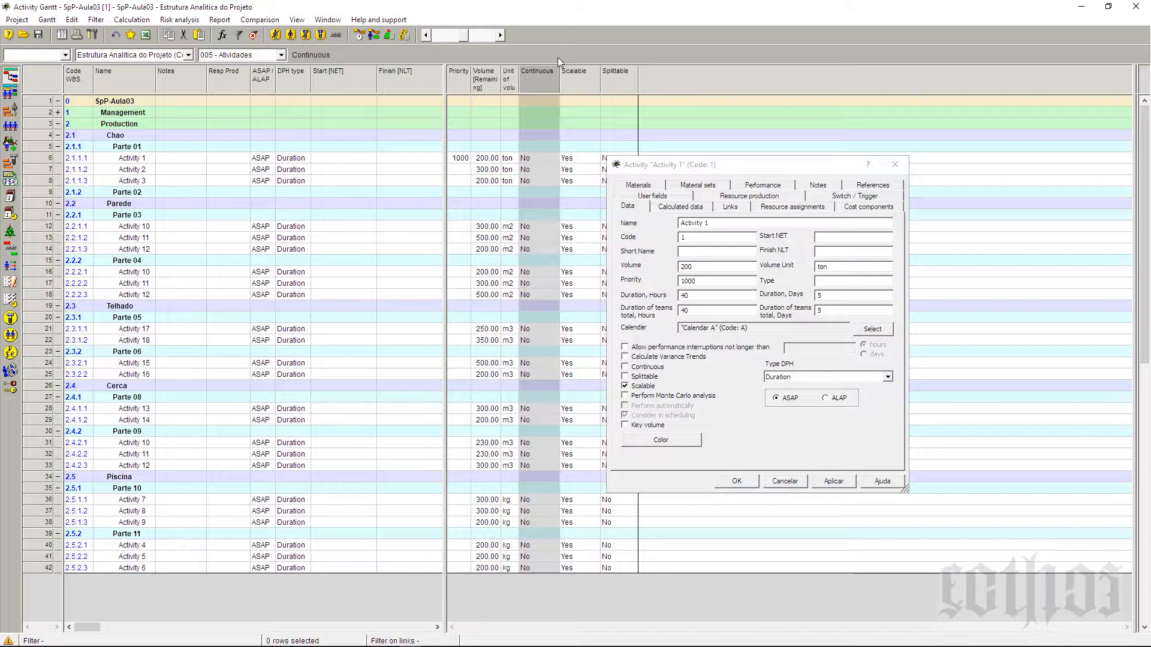
pyautogui.click(887, 167)
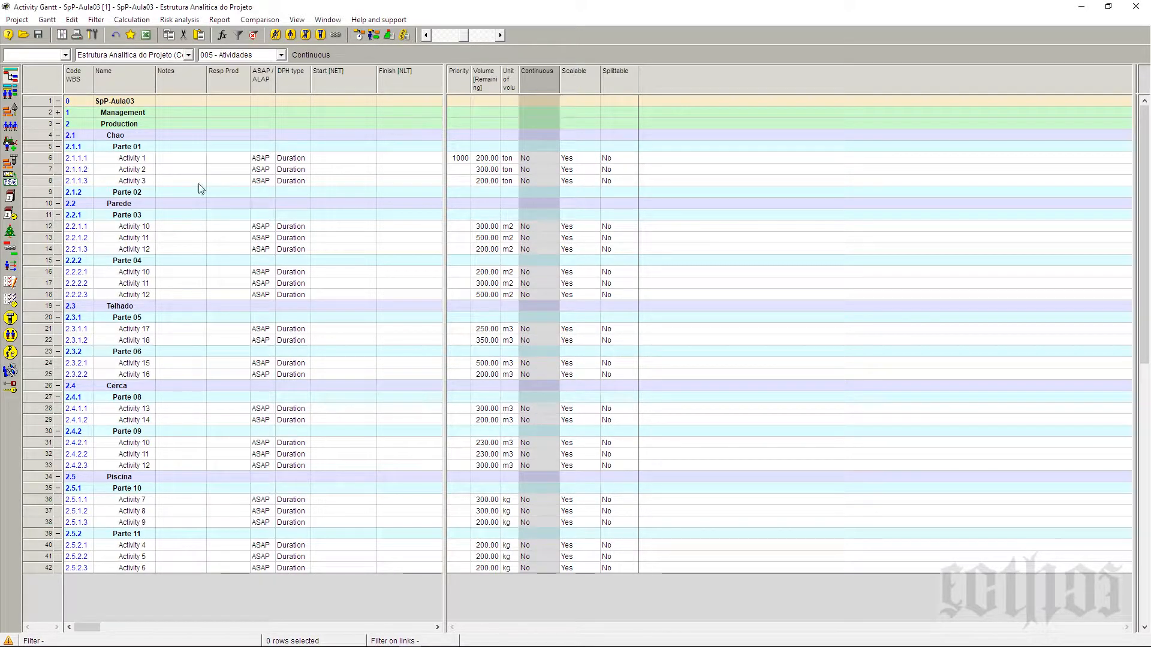
# Step: Copy Activity 1 under Parte 01 and start pasting it at Activity 2, moving the copy options window aside
pyautogui.click(42, 160)
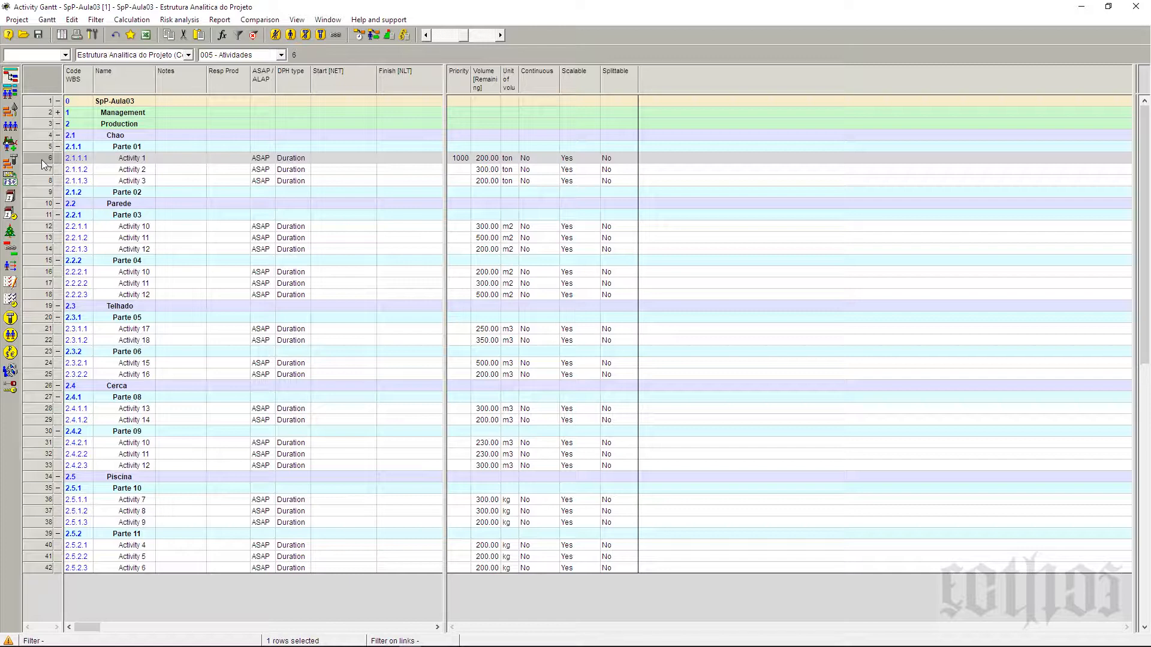
pyautogui.rightClick(42, 160)
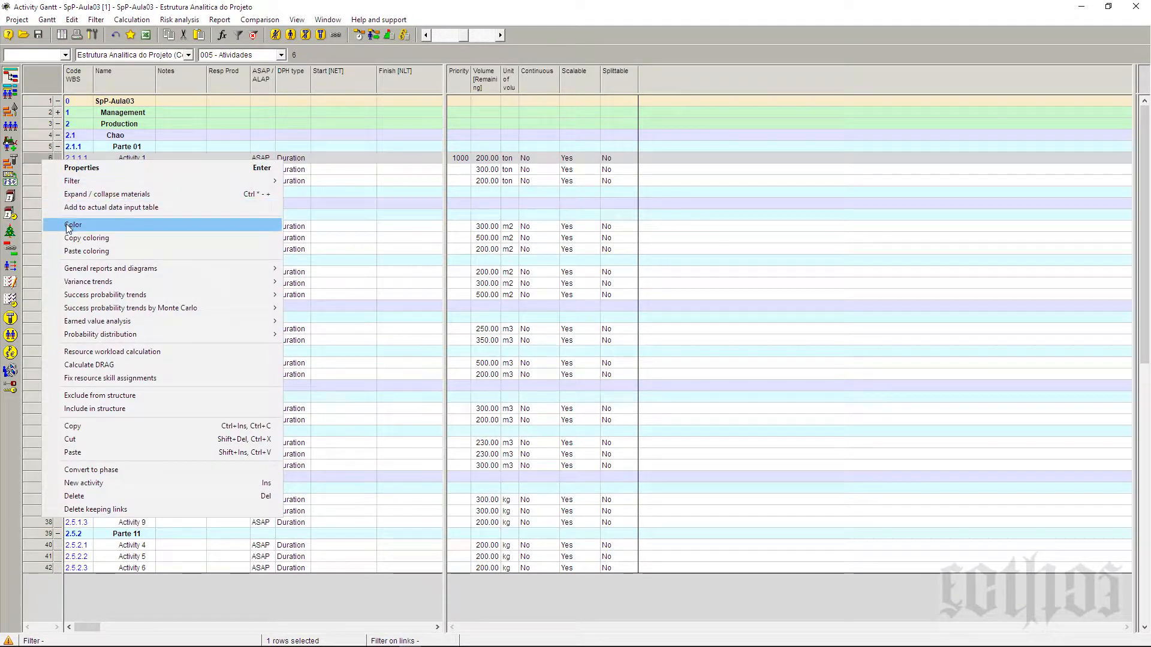
pyautogui.click(90, 427)
pyautogui.click(41, 170)
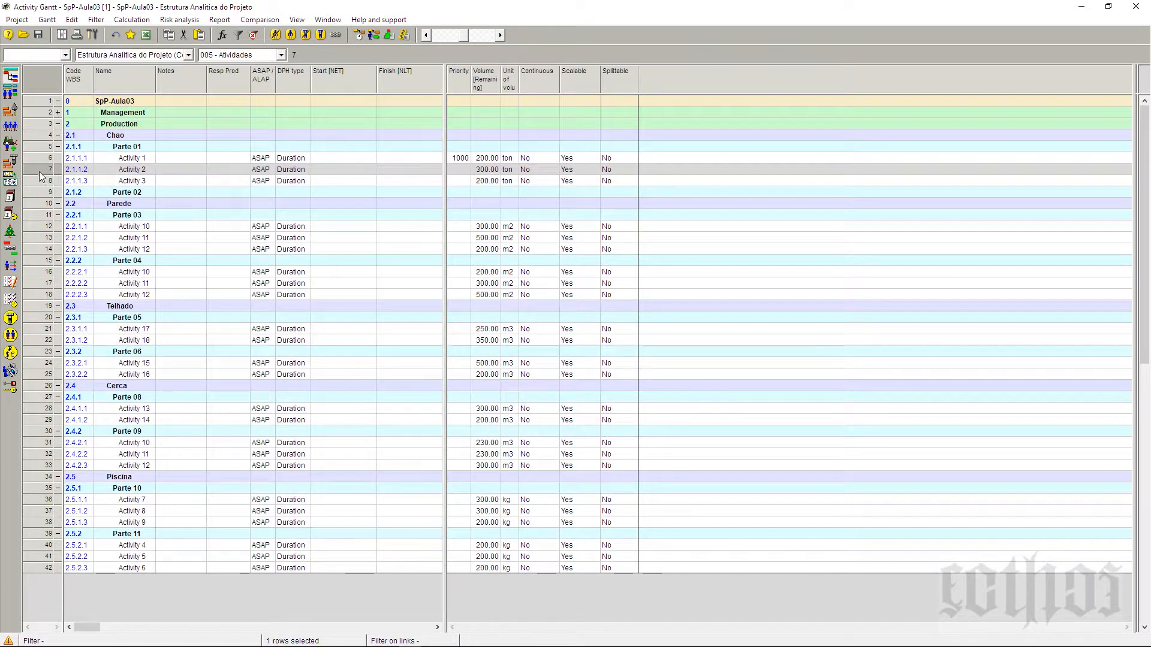
pyautogui.rightClick(41, 173)
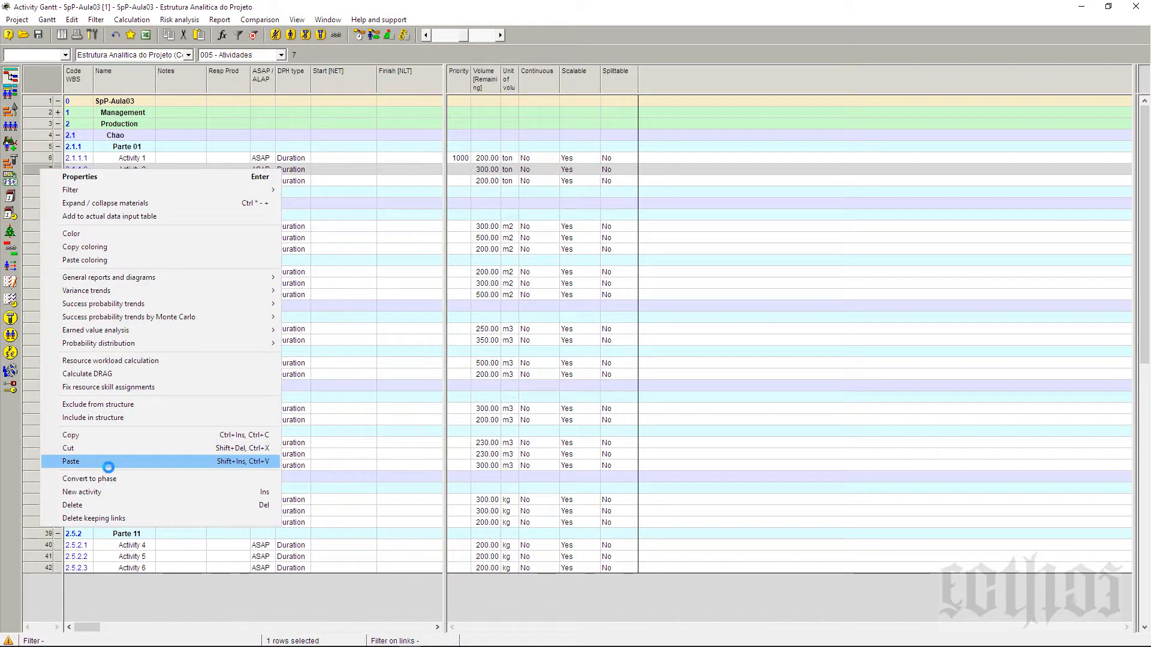
pyautogui.click(107, 467)
pyautogui.moveTo(605, 150); pyautogui.dragTo(760, 150)
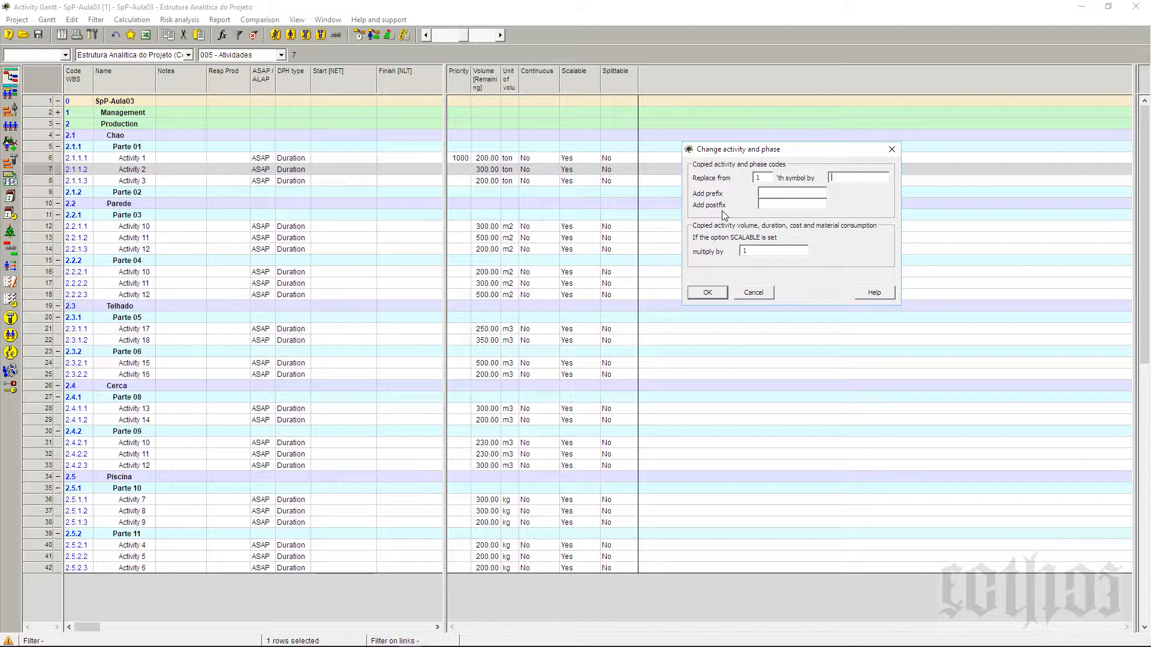
# Step: Try a multiplier of 5 for the copied activity's volume, duration, cost and material consumption, and cancel the paste
pyautogui.click(790, 193)
pyautogui.click(790, 208)
pyautogui.press('Tab')
pyautogui.click(751, 258)
pyautogui.press('BackSpace')
pyautogui.write('5')
pyautogui.click(754, 292)
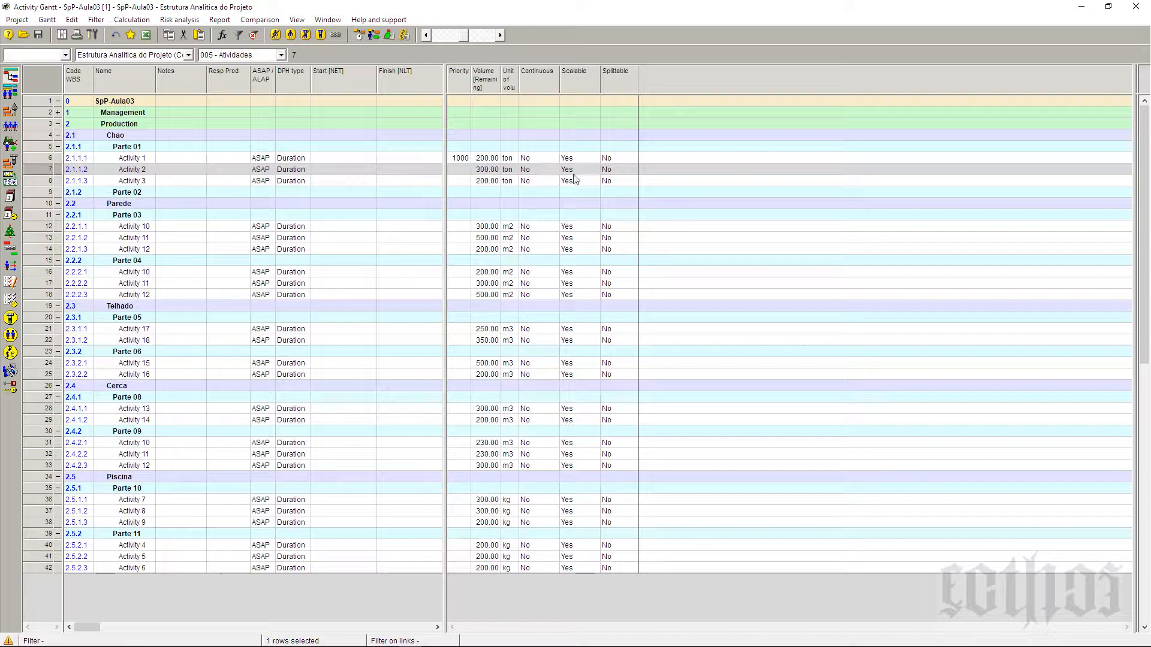
# Step: Set Splittable to Yes for Activity 2 under Parte 01 and select its row
pyautogui.click(615, 170)
pyautogui.click(610, 190)
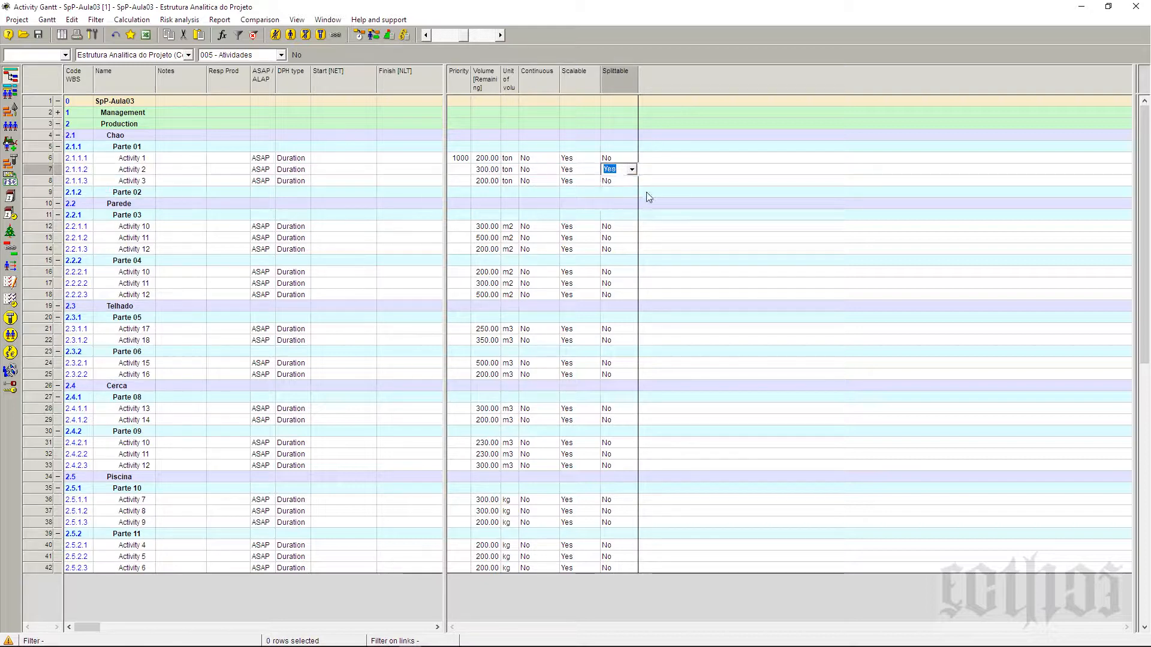
pyautogui.click(50, 172)
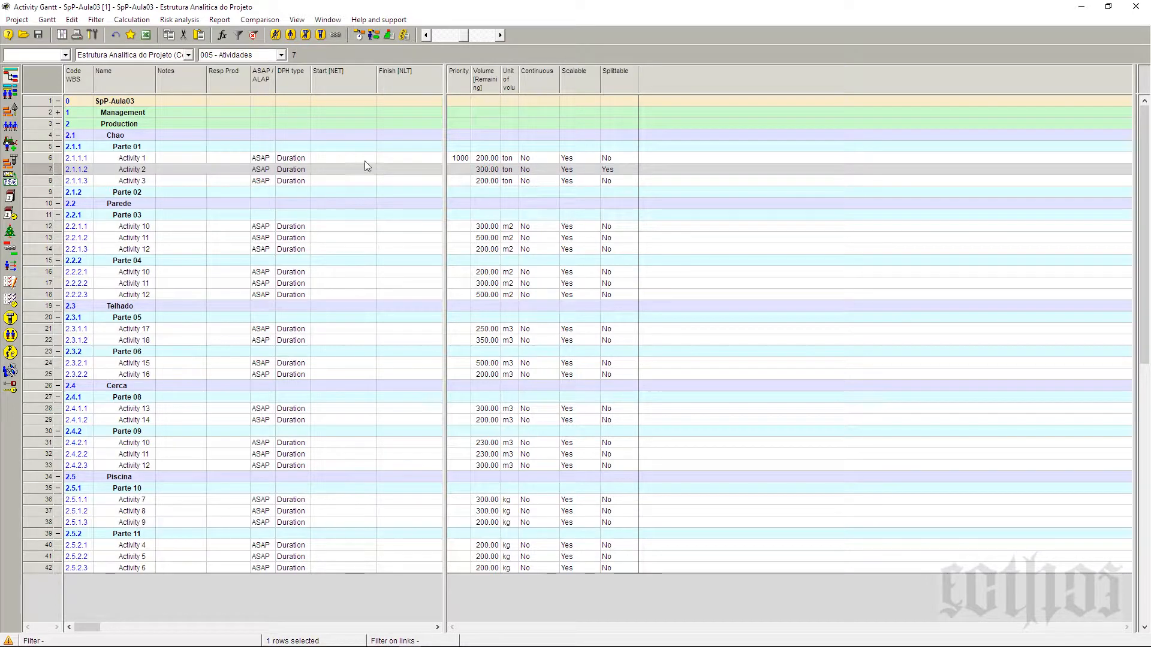
# Step: Set Splittable back to No for Activity 2 under Parte 01
pyautogui.click(625, 169)
pyautogui.click(630, 170)
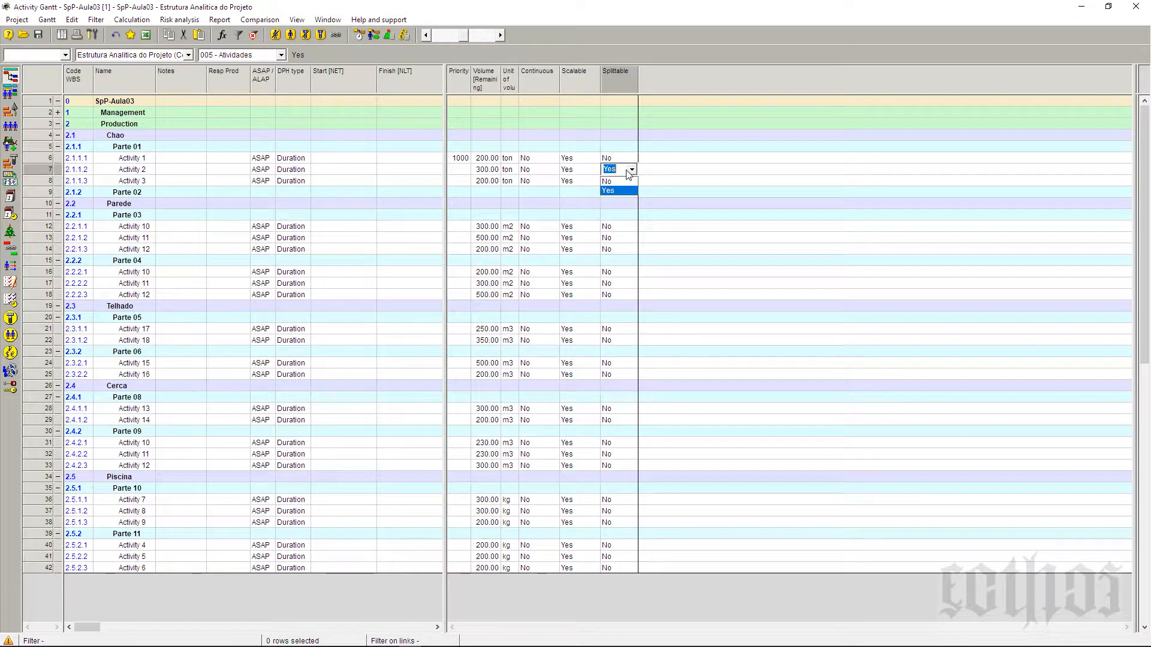
pyautogui.click(617, 189)
pyautogui.click(618, 200)
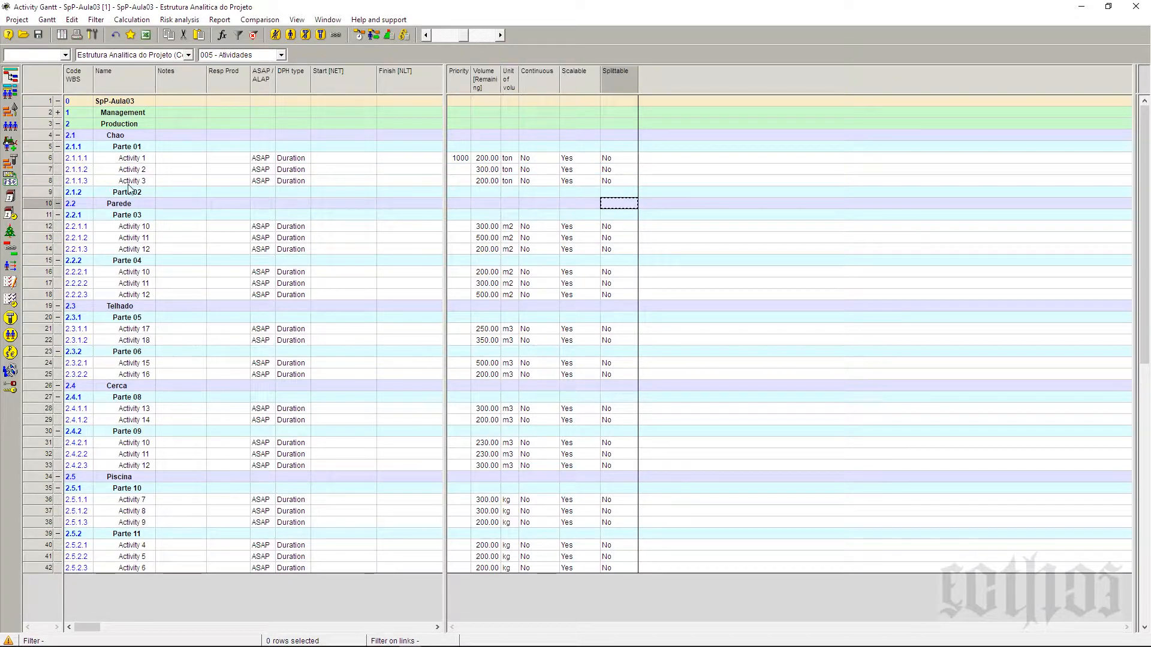
pyautogui.click(47, 171)
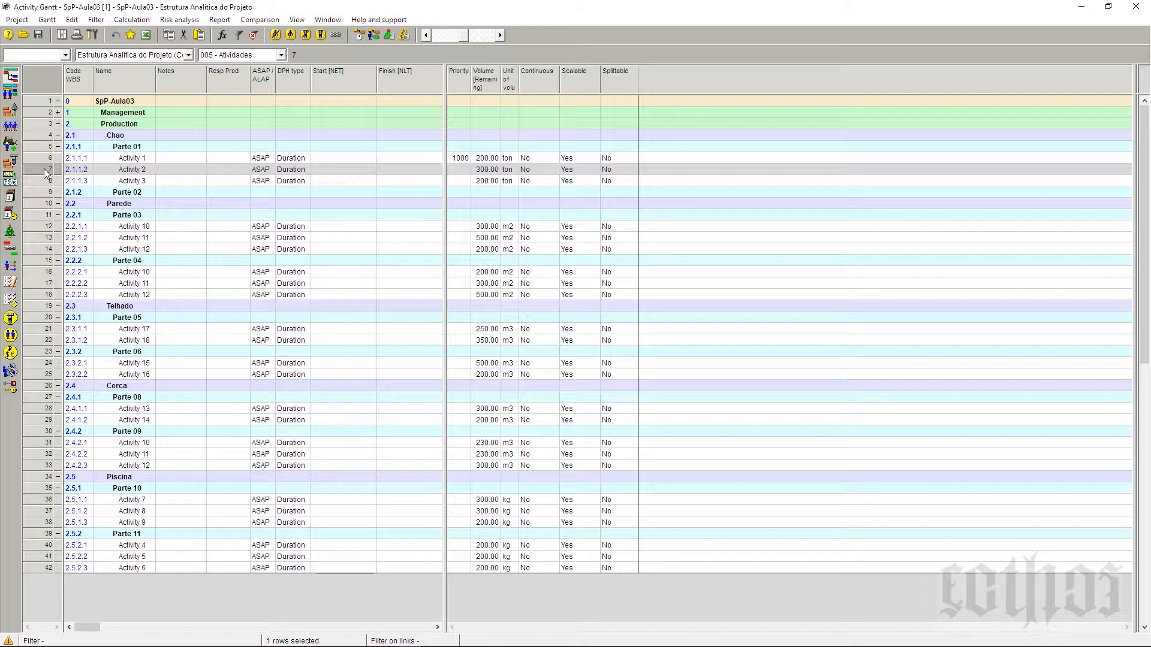
pyautogui.click(42, 185)
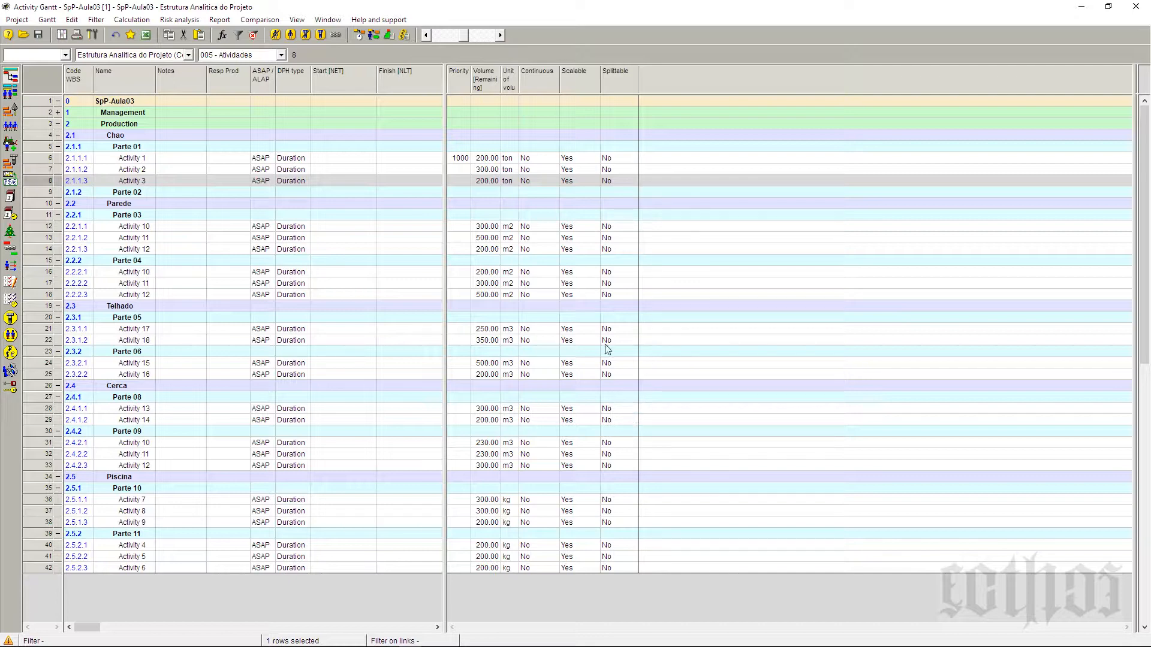
pyautogui.click(541, 159)
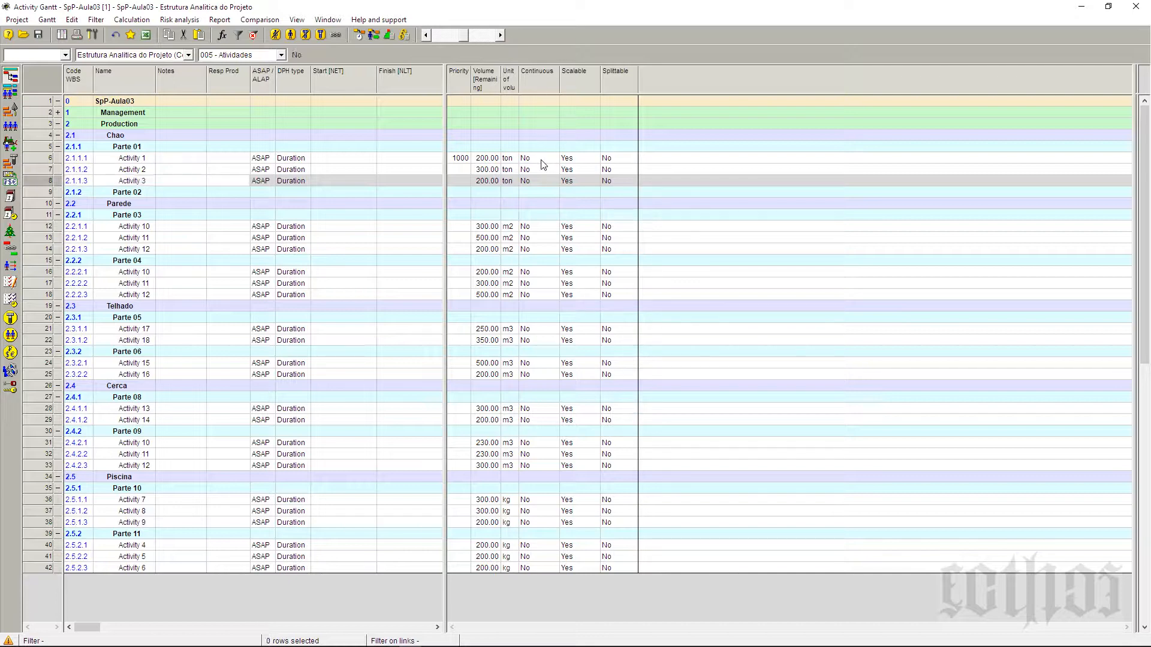
pyautogui.click(542, 170)
pyautogui.click(544, 181)
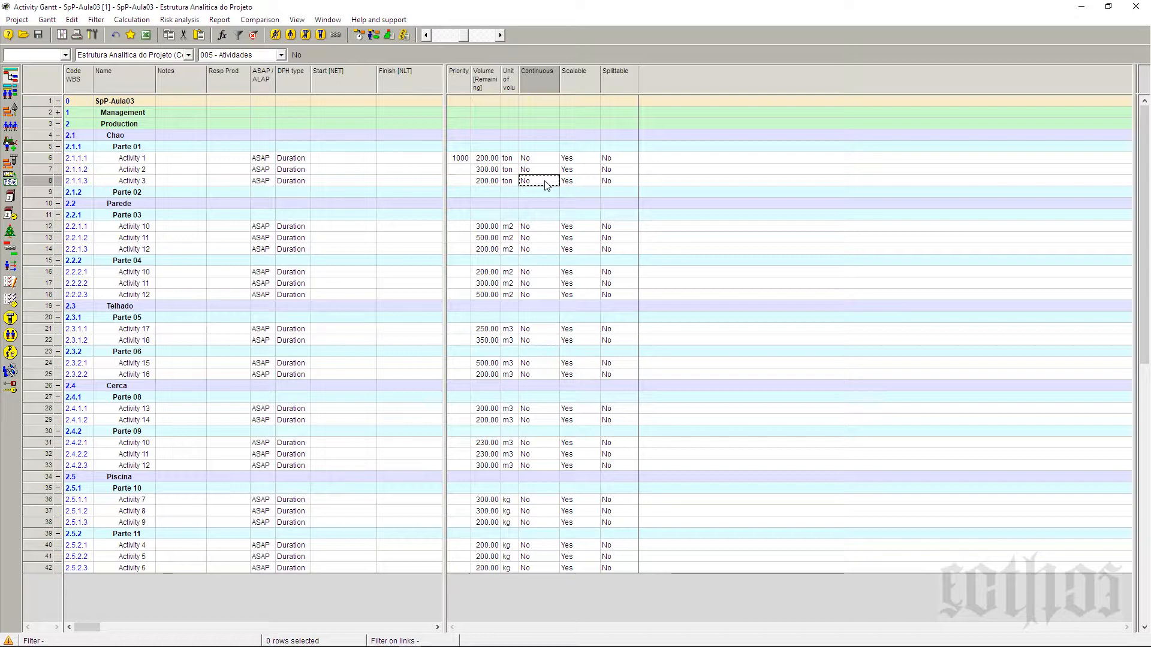
# Step: Look through the available column fields starting with F in the field selection, and close it without adding any
pyautogui.rightClick(660, 80)
pyautogui.click(683, 89)
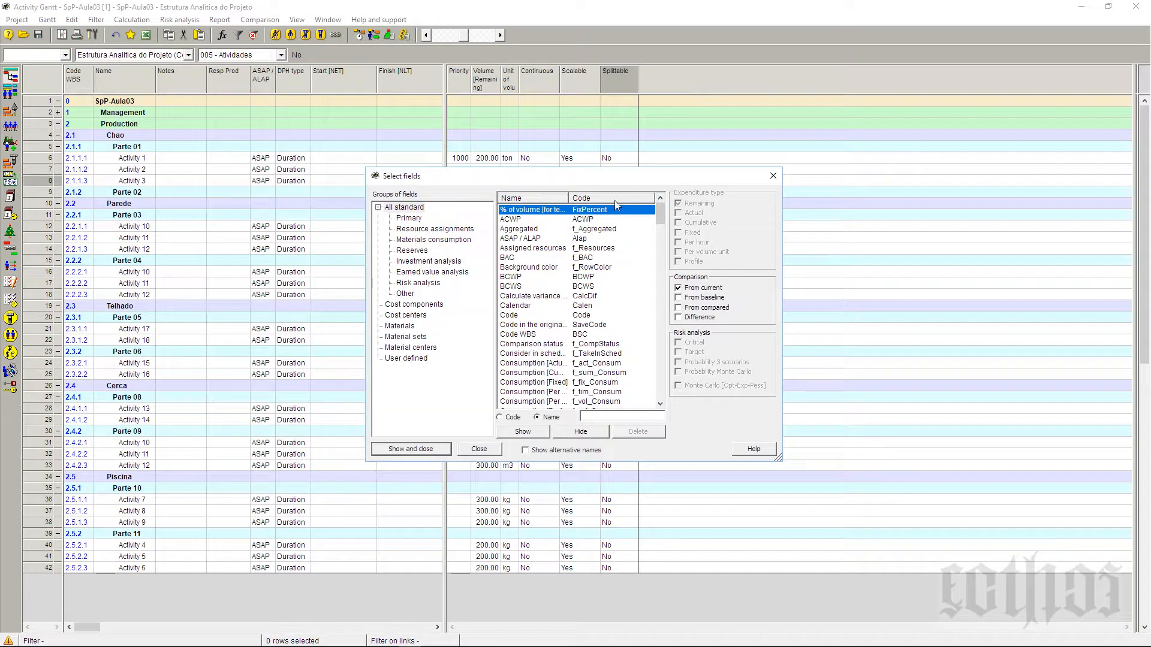
pyautogui.click(520, 259)
pyautogui.press('f')
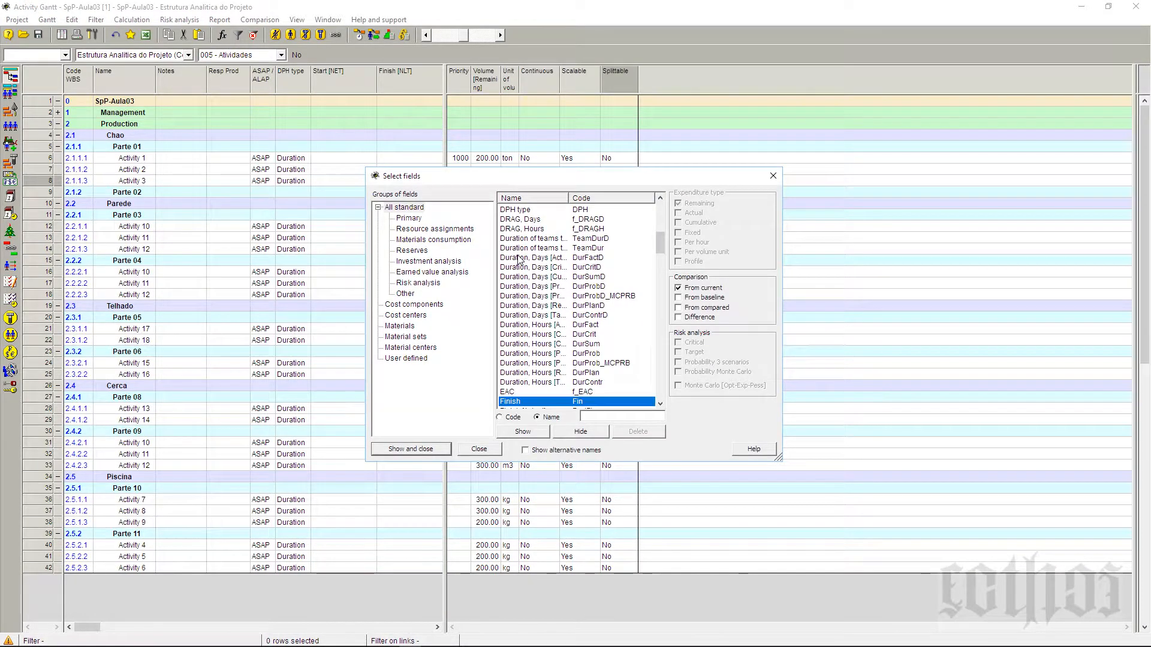
pyautogui.scroll(-1, 547, 335)
pyautogui.scroll(-7, 546, 334)
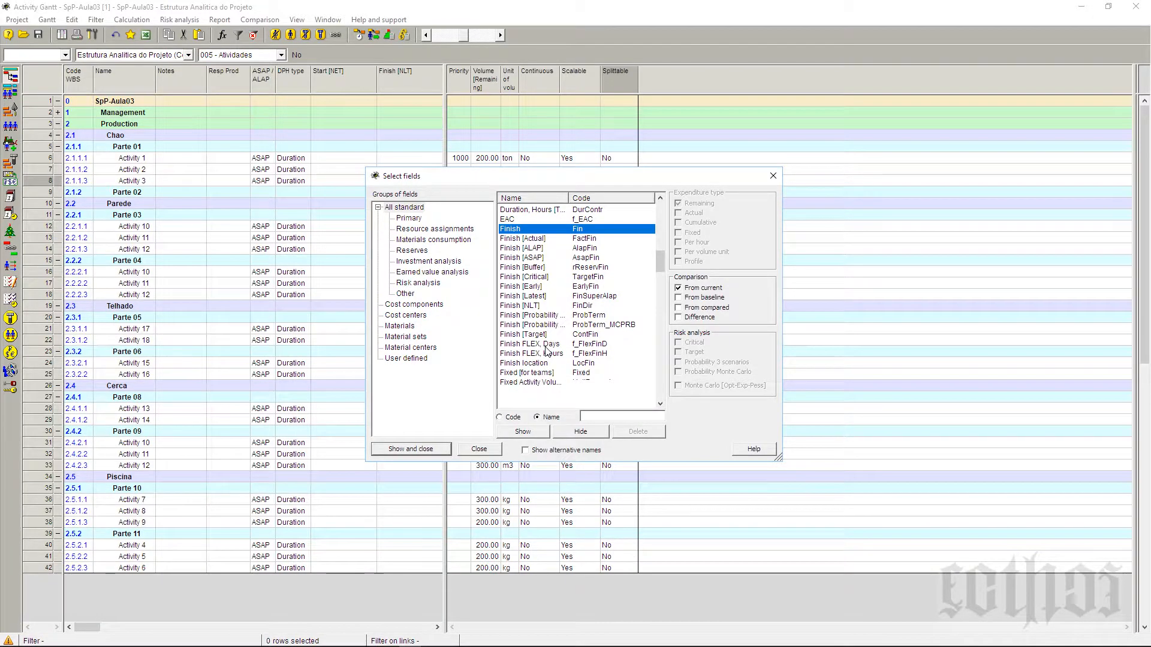
pyautogui.scroll(-4, 547, 350)
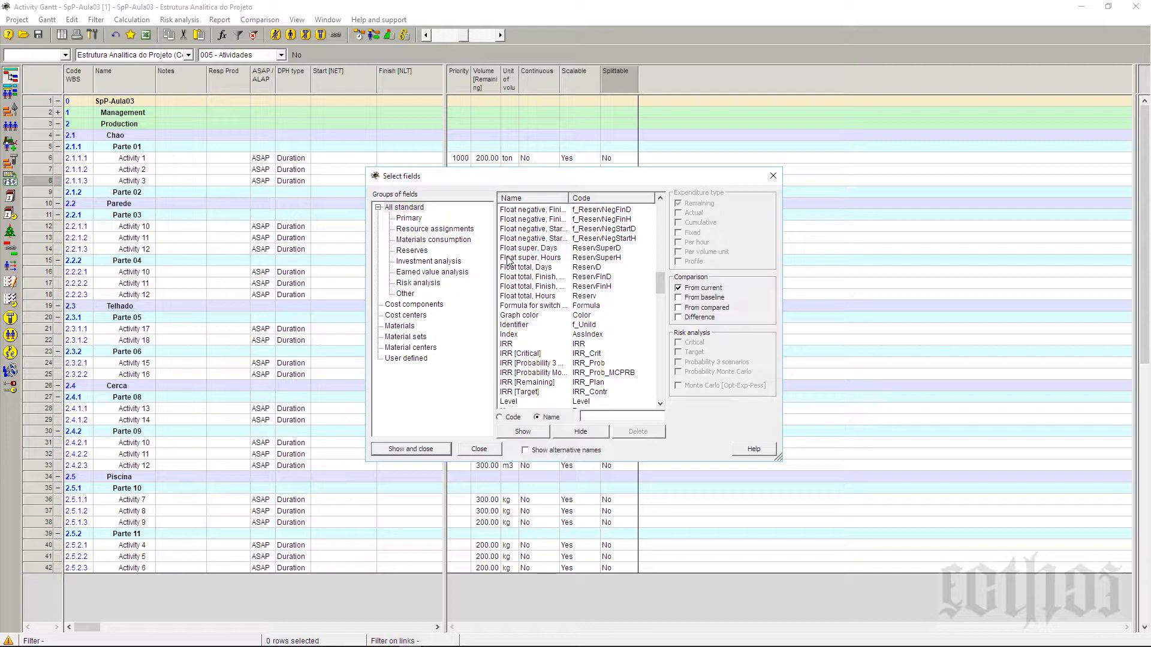
pyautogui.click(774, 176)
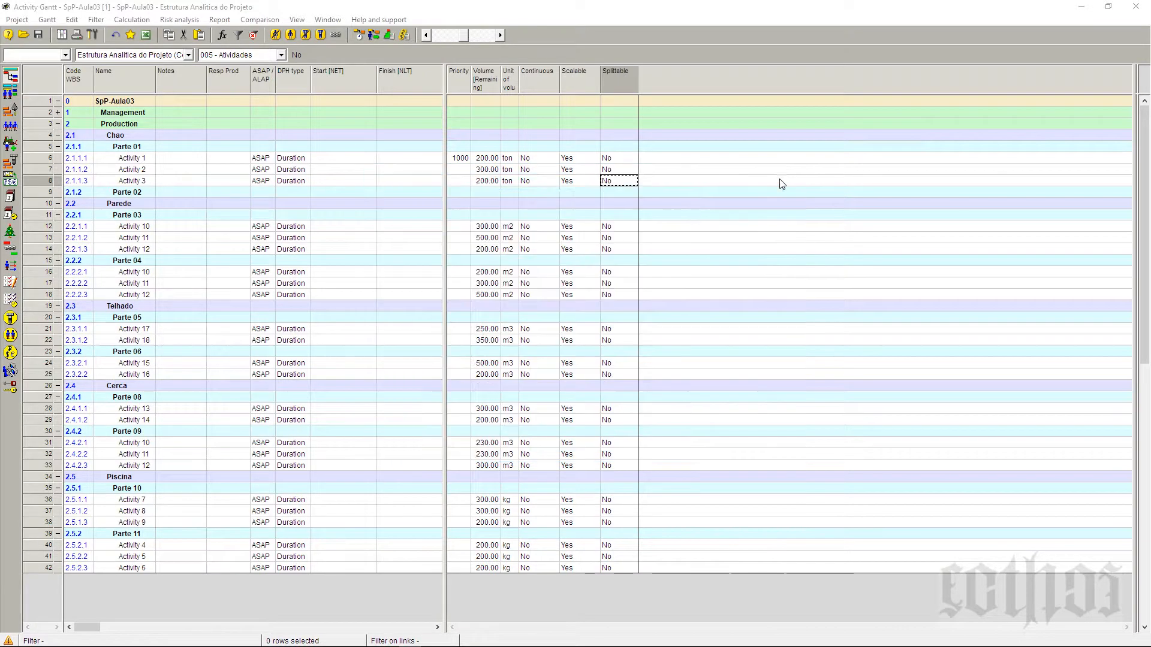
# Step: Open the References page in the properties of Activity 1 under Parte 01 and move the window clear of the table
pyautogui.rightClick(45, 158)
pyautogui.click(63, 169)
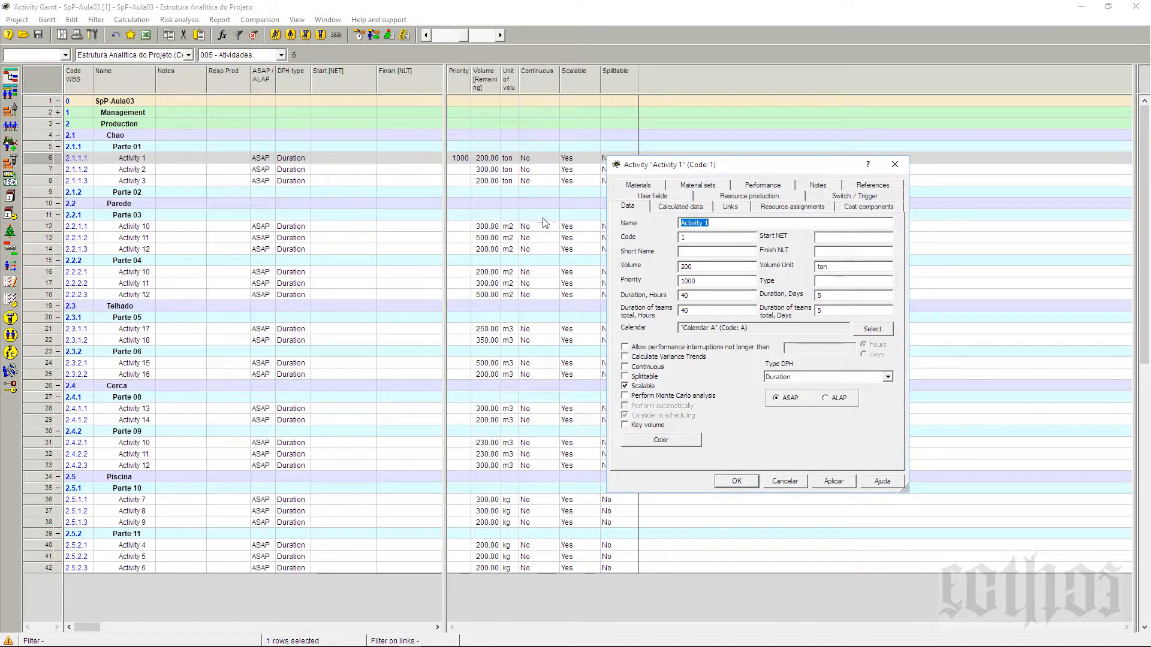
pyautogui.moveTo(729, 166); pyautogui.dragTo(711, 199)
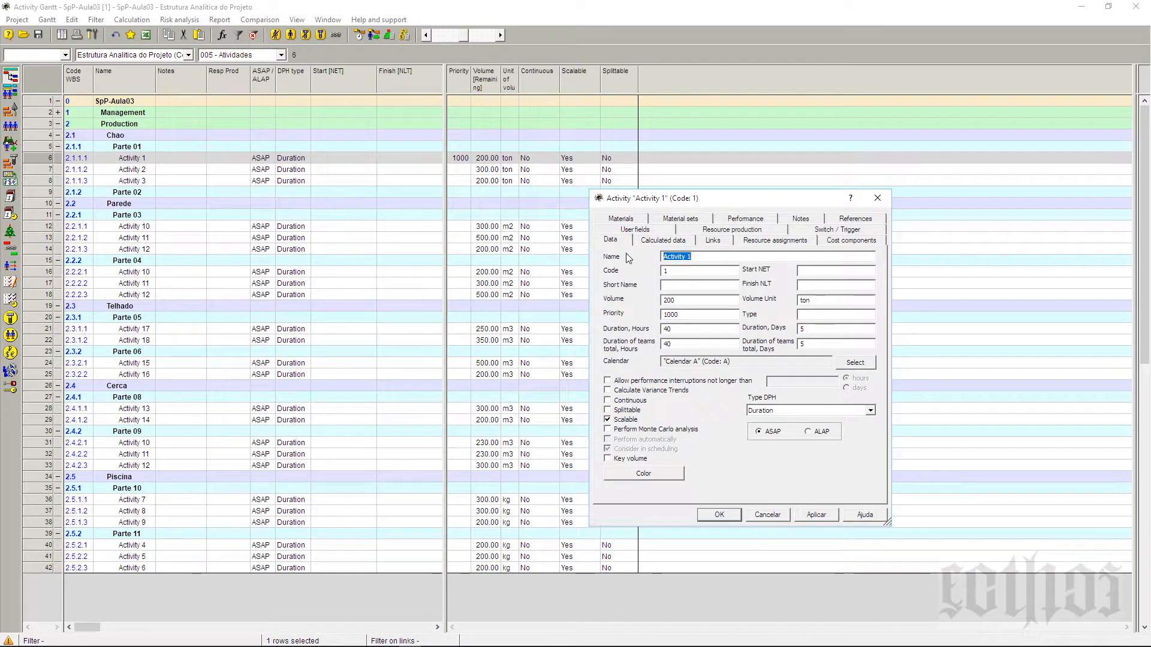
pyautogui.click(846, 221)
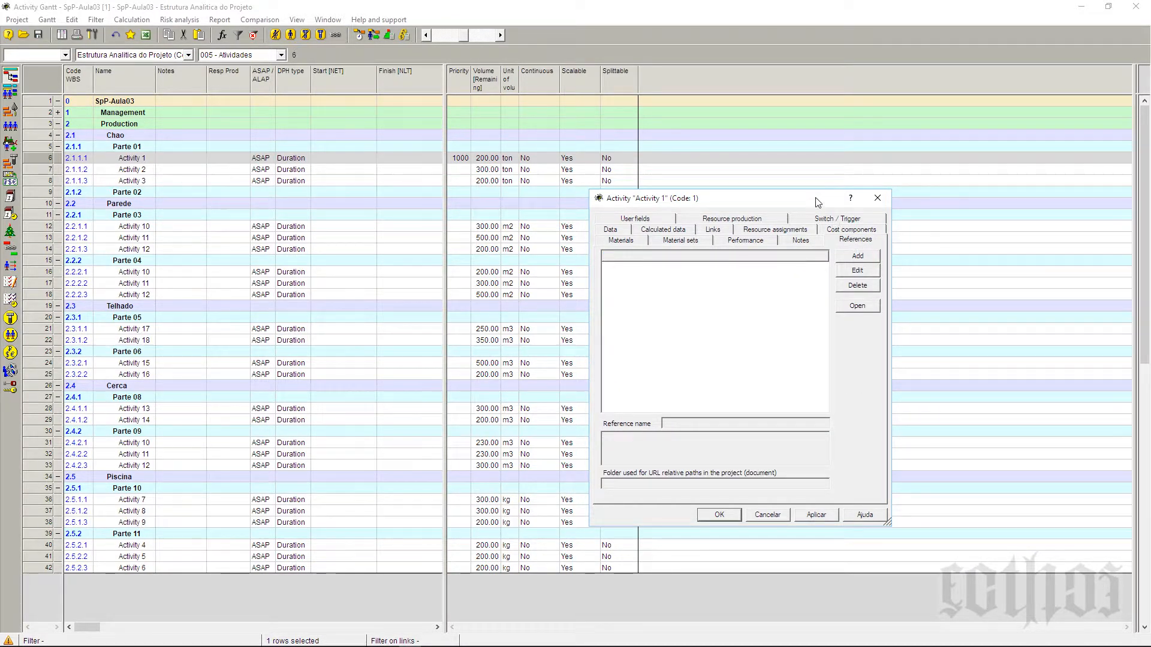
pyautogui.moveTo(817, 202); pyautogui.dragTo(1006, 213)
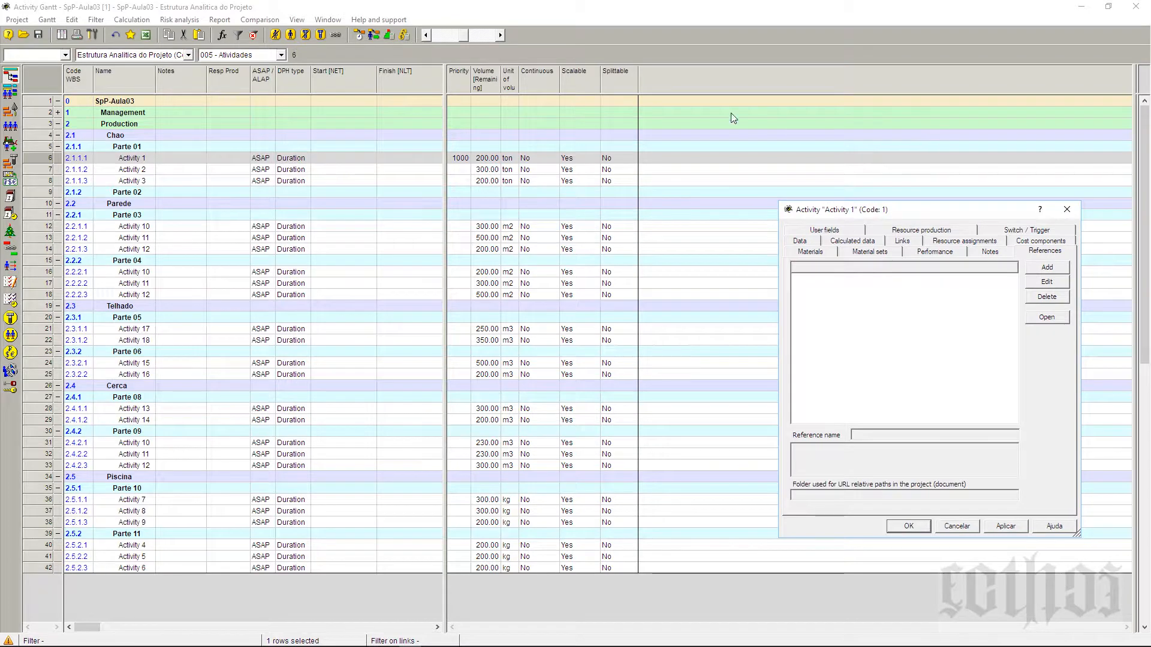
# Step: Add the References to documents, sites, folders (URL) column after Splittable and widen it slightly
pyautogui.rightClick(669, 82)
pyautogui.click(678, 91)
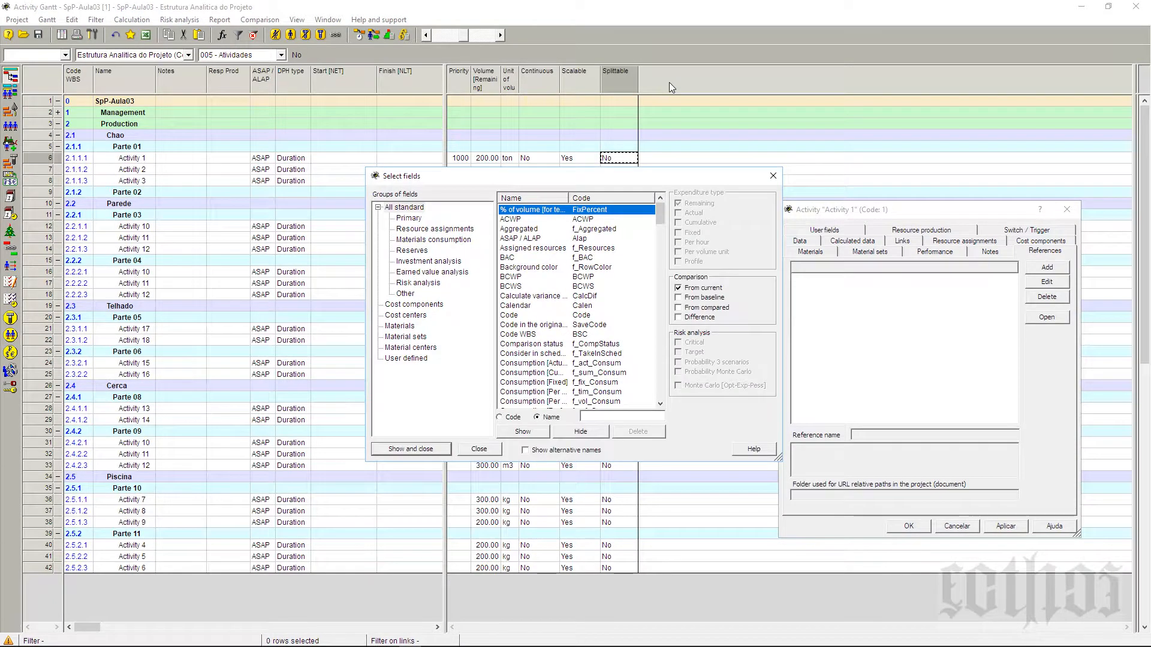
pyautogui.moveTo(618, 177); pyautogui.dragTo(588, 161)
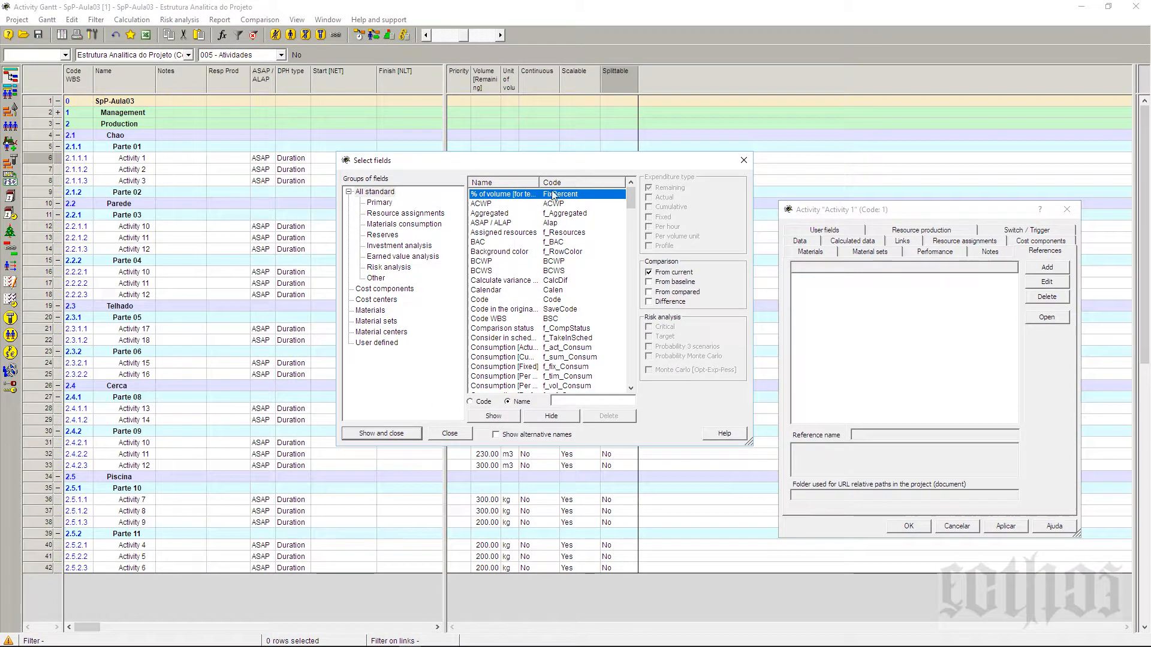
pyautogui.click(510, 299)
pyautogui.scroll(-15, 512, 301)
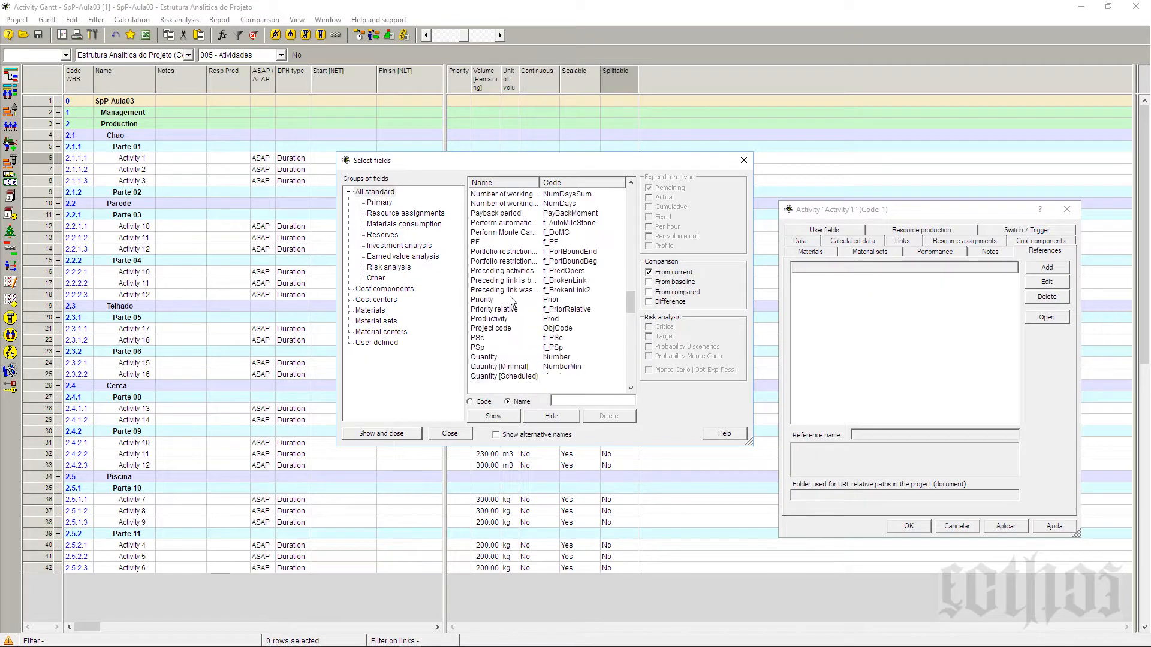
pyautogui.press('r')
pyautogui.scroll(-2, 511, 299)
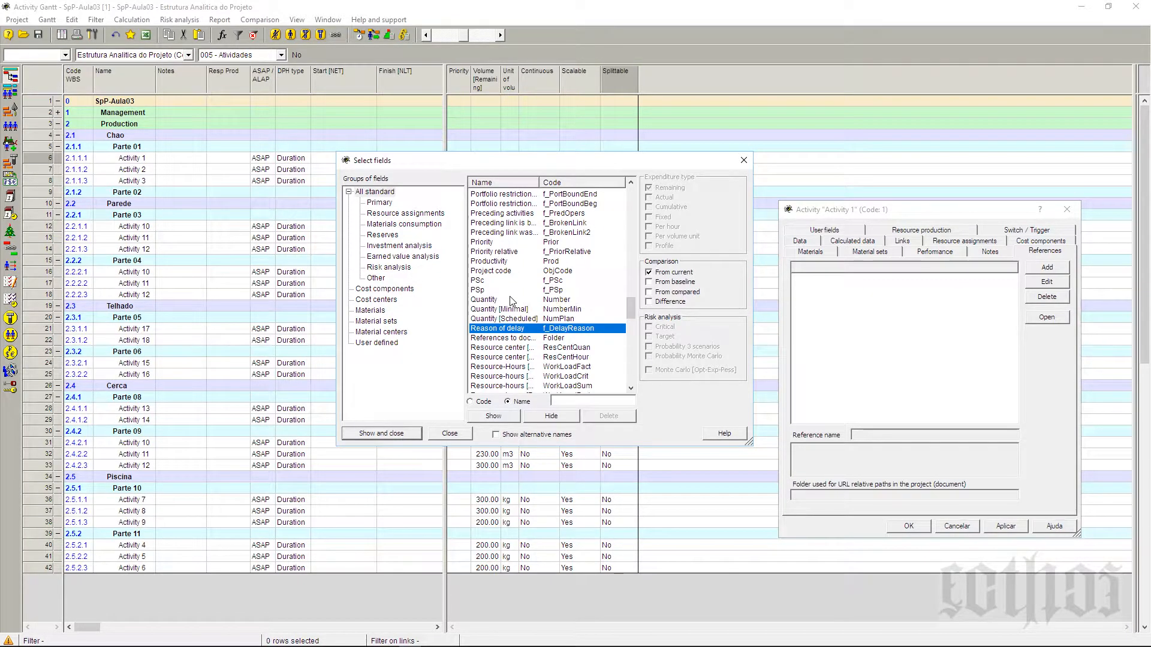
pyautogui.moveTo(540, 182); pyautogui.dragTo(585, 214)
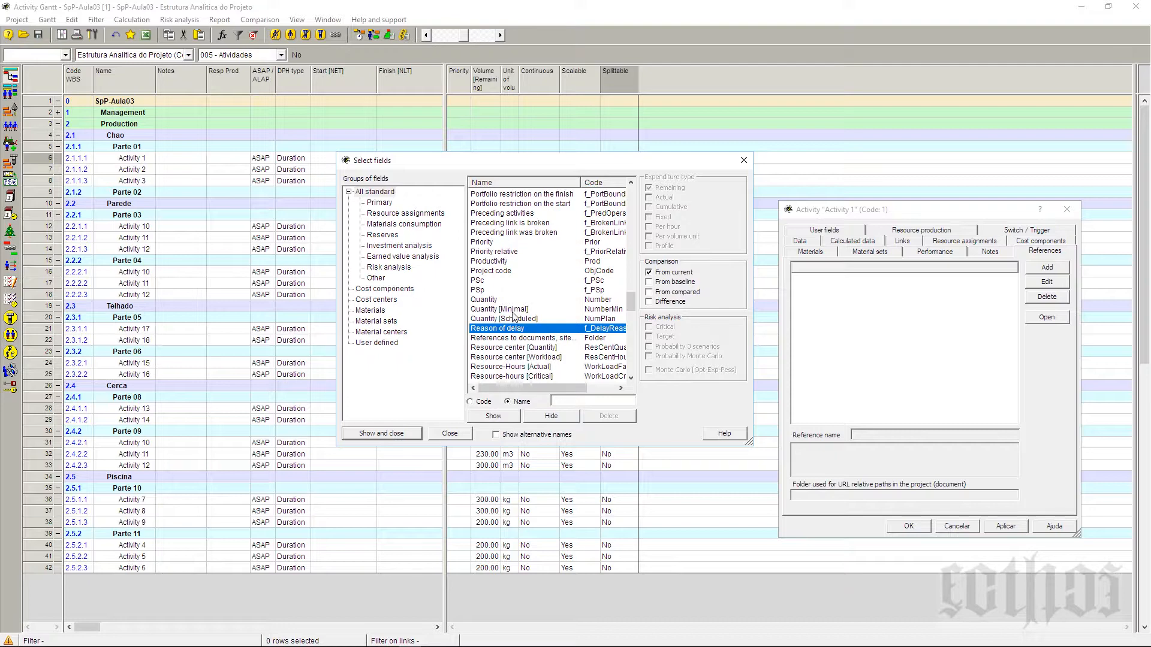
pyautogui.scroll(-4, 511, 299)
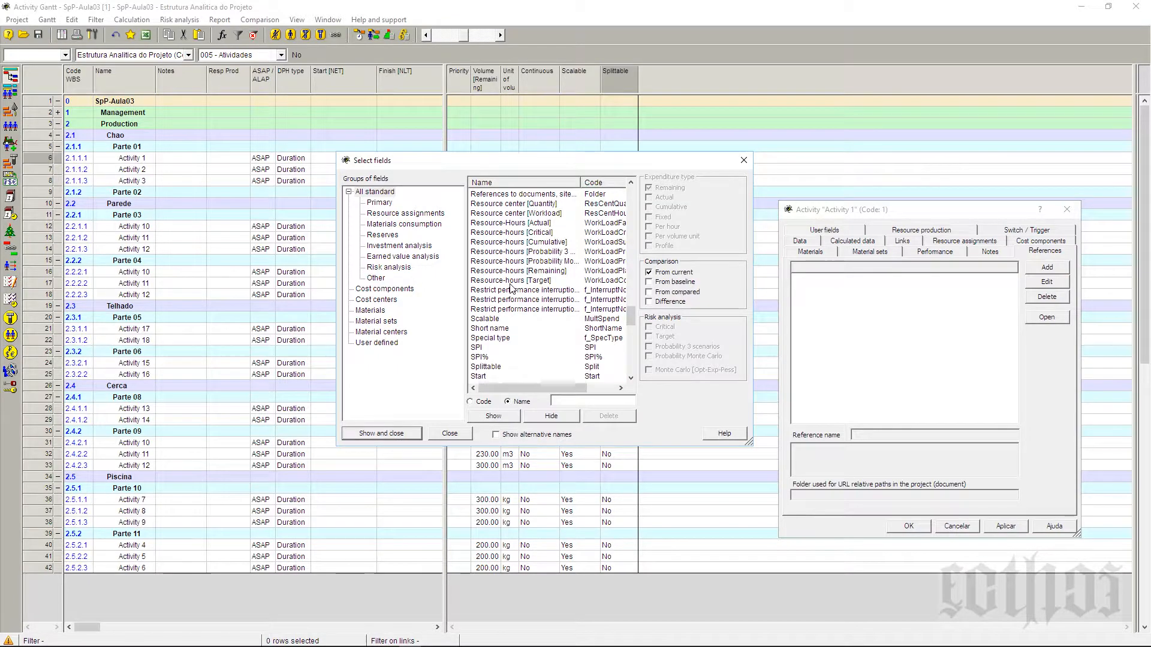
pyautogui.scroll(3, 519, 318)
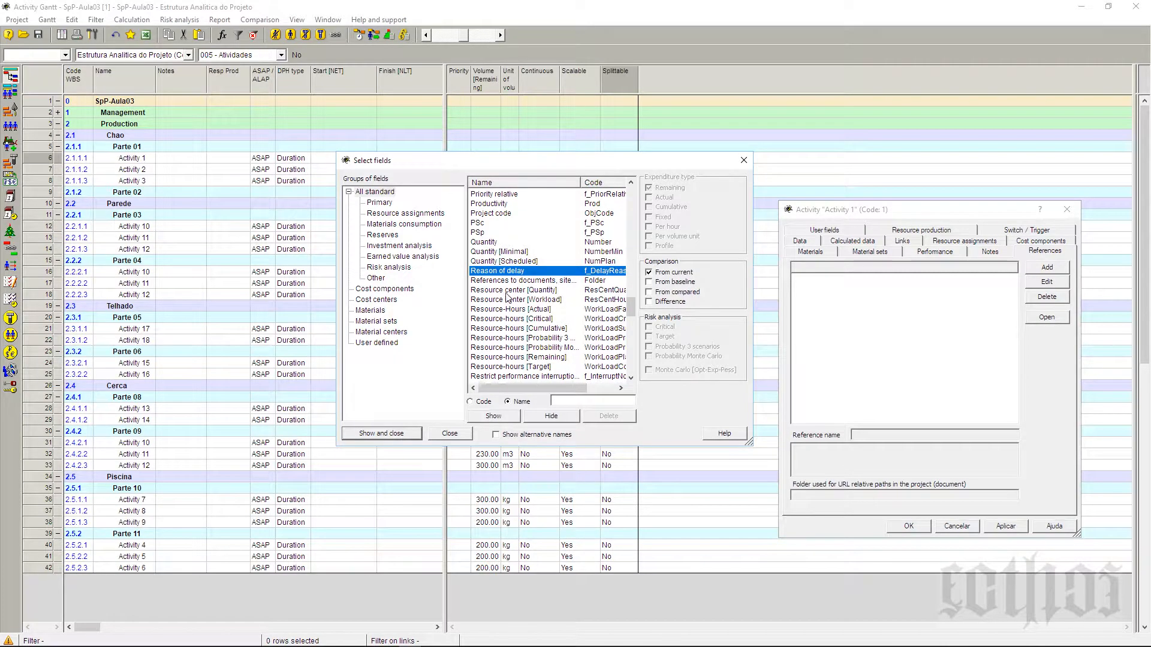
pyautogui.click(491, 280)
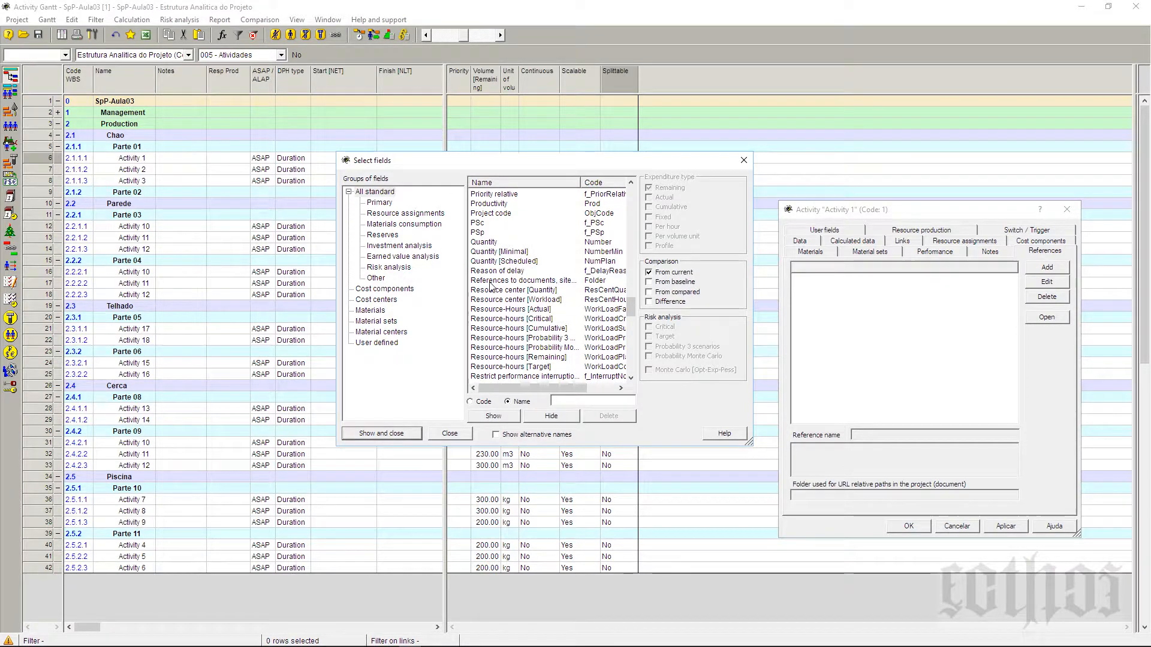
pyautogui.click(393, 437)
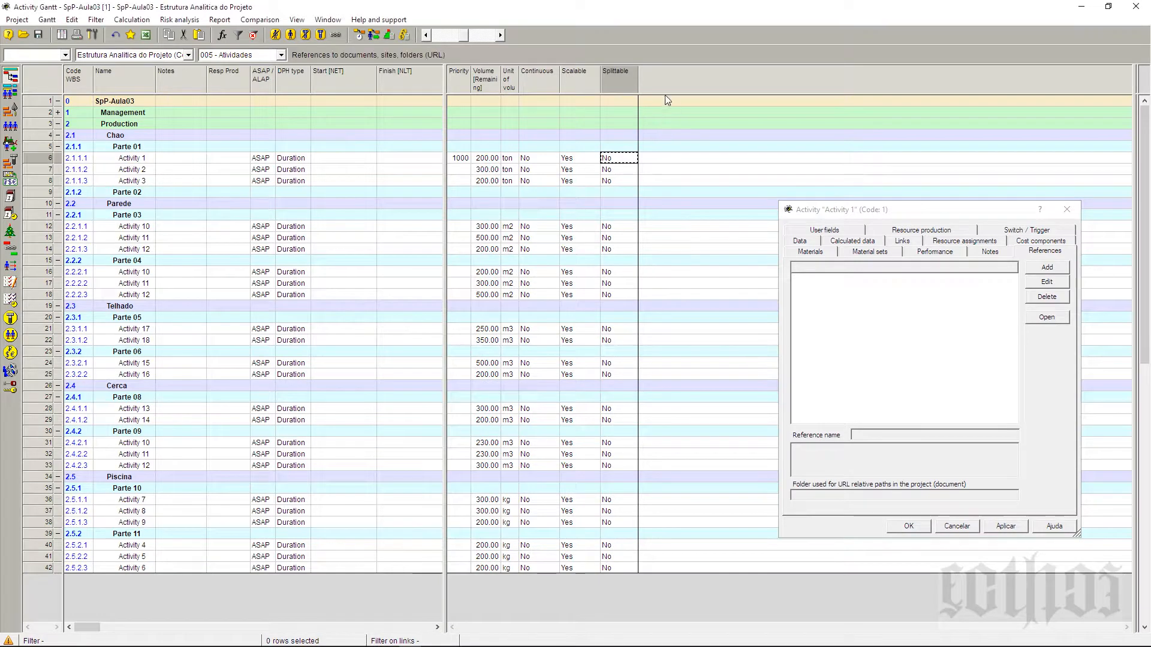
pyautogui.moveTo(690, 77); pyautogui.dragTo(713, 77)
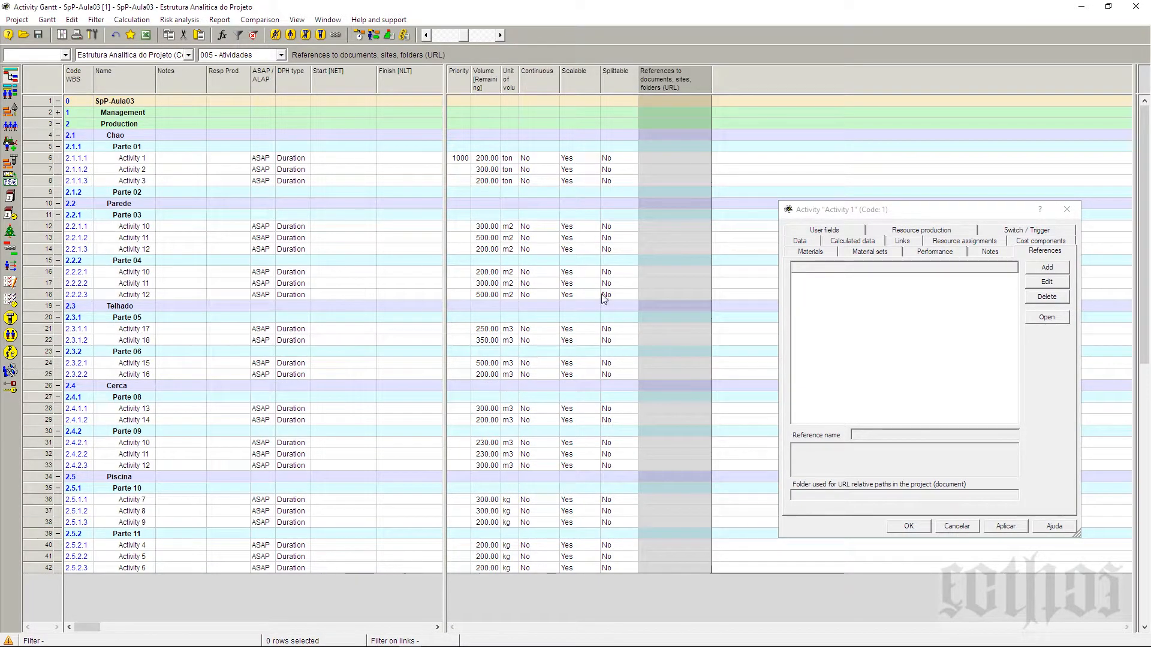
# Step: Close the Activity 1 properties and link the desktop file o mais novo publicado 001.pdf in Activity 1's references cell under Parte 01
pyautogui.click(1065, 216)
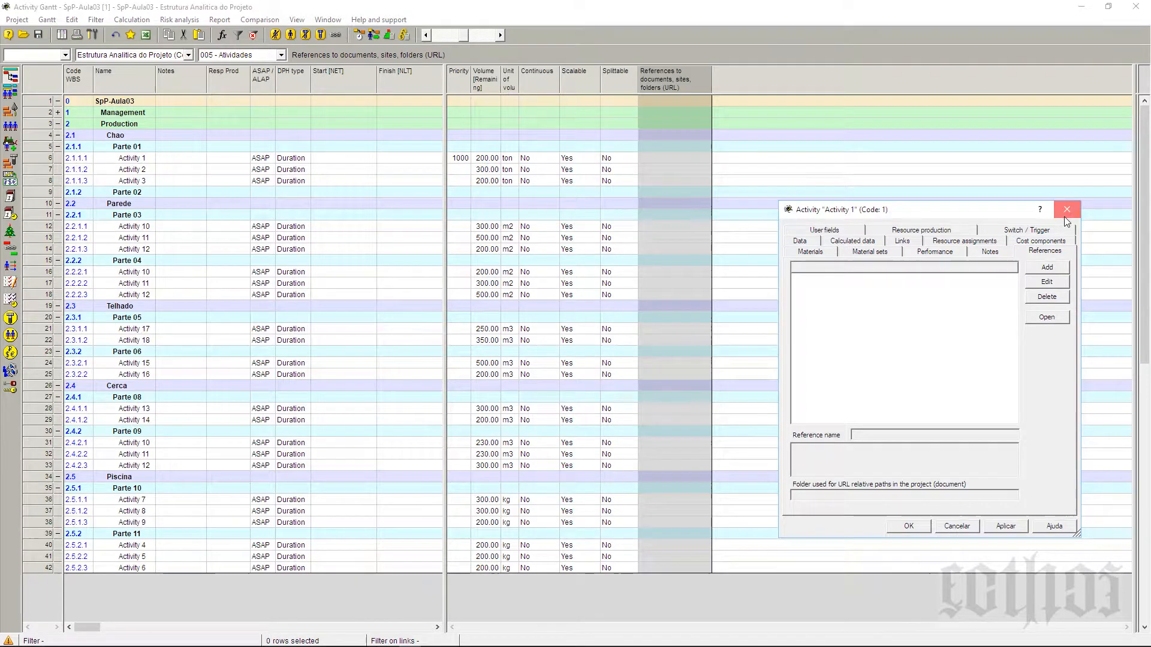
pyautogui.click(689, 161)
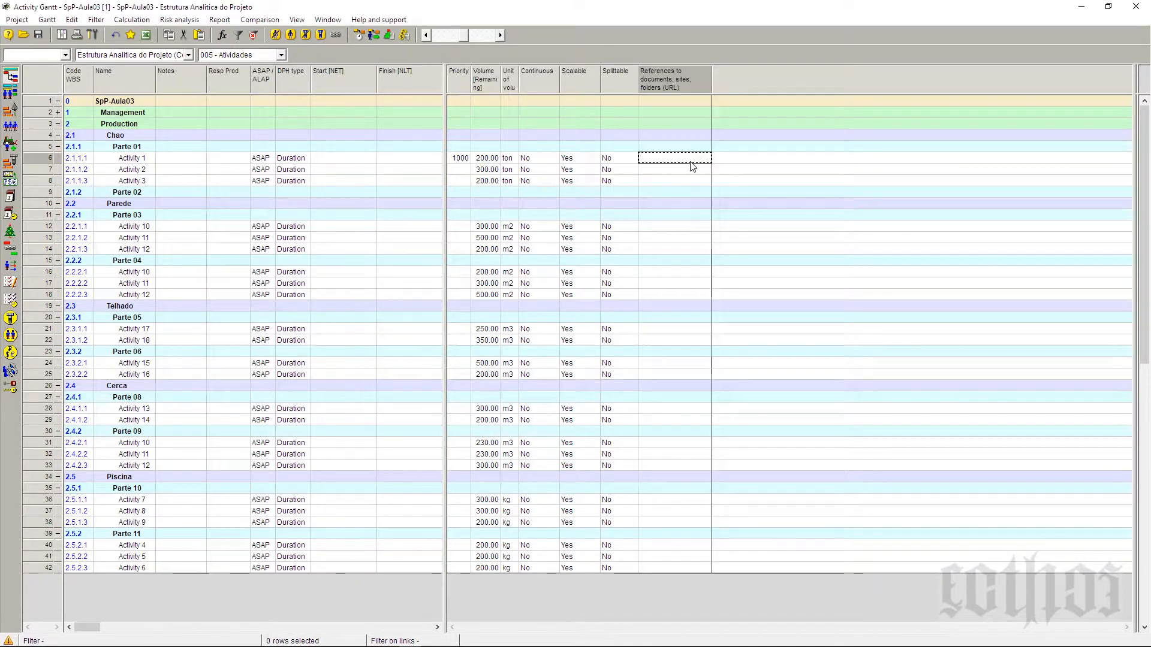
pyautogui.rightClick(690, 163)
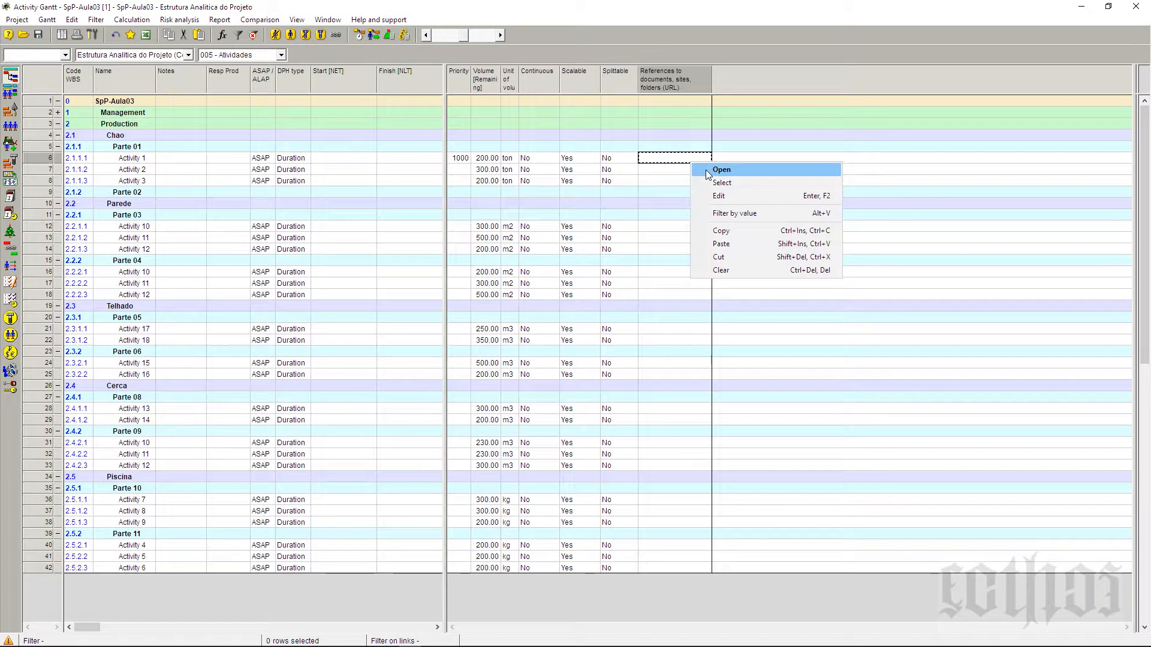
pyautogui.click(707, 172)
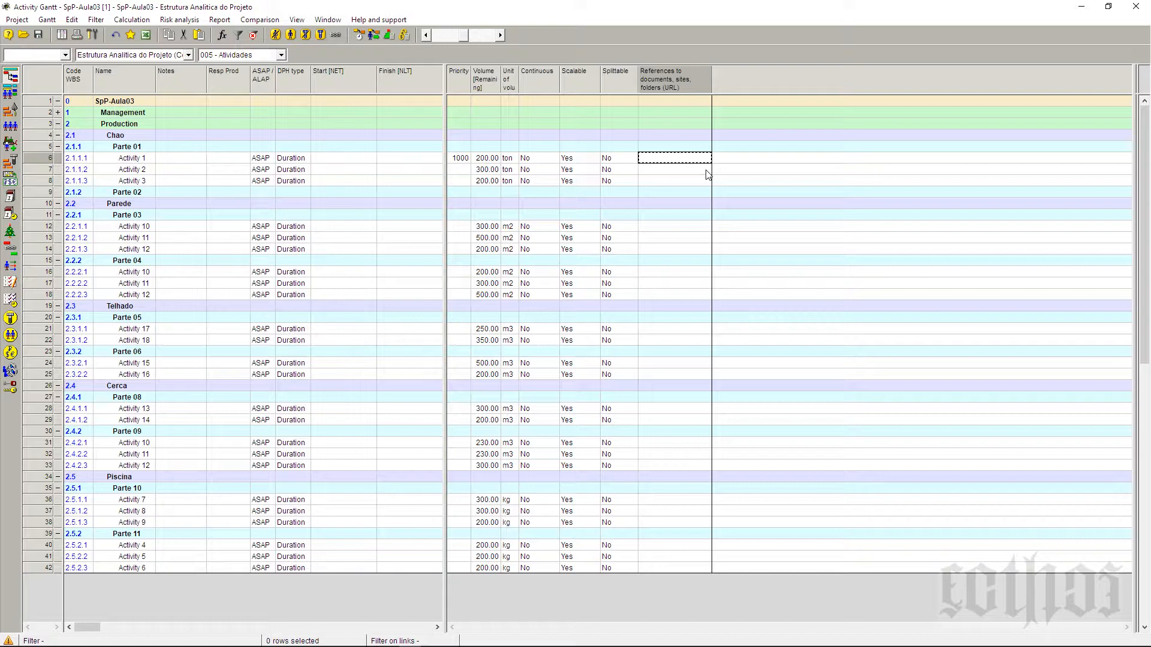
pyautogui.doubleClick(679, 158)
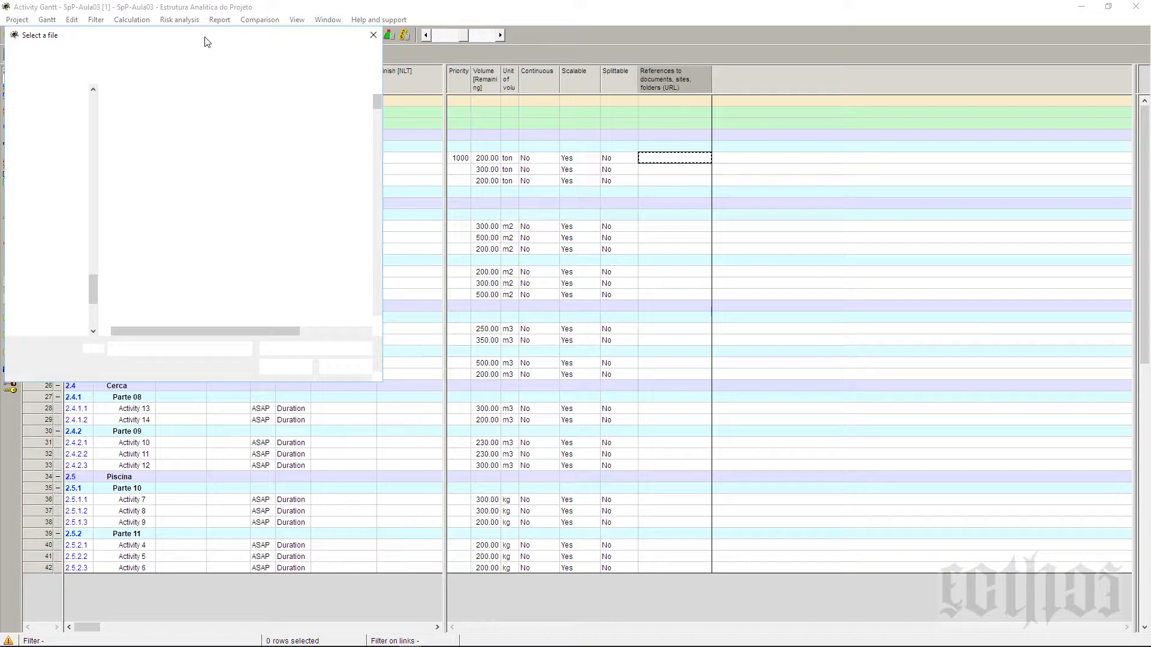
pyautogui.moveTo(211, 36); pyautogui.dragTo(771, 65)
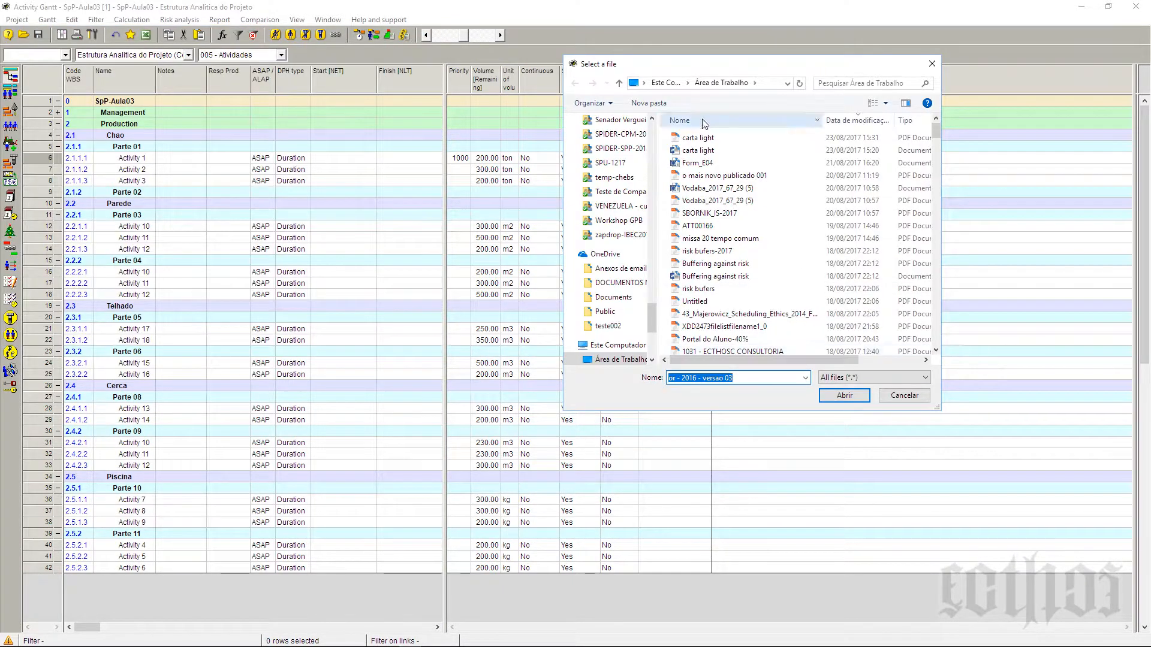
pyautogui.click(707, 176)
pyautogui.click(846, 396)
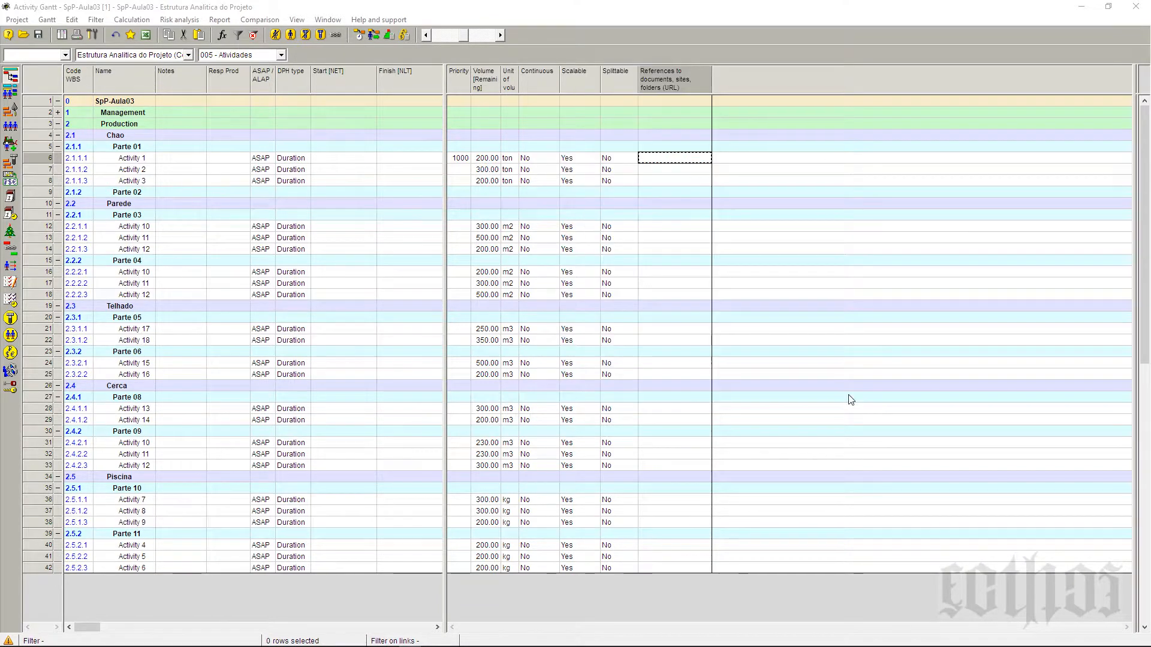
# Step: Edit Activity 1's references and add the file a1-teste.001.sprj from the Spider Project folder as a second reference
pyautogui.rightClick(672, 158)
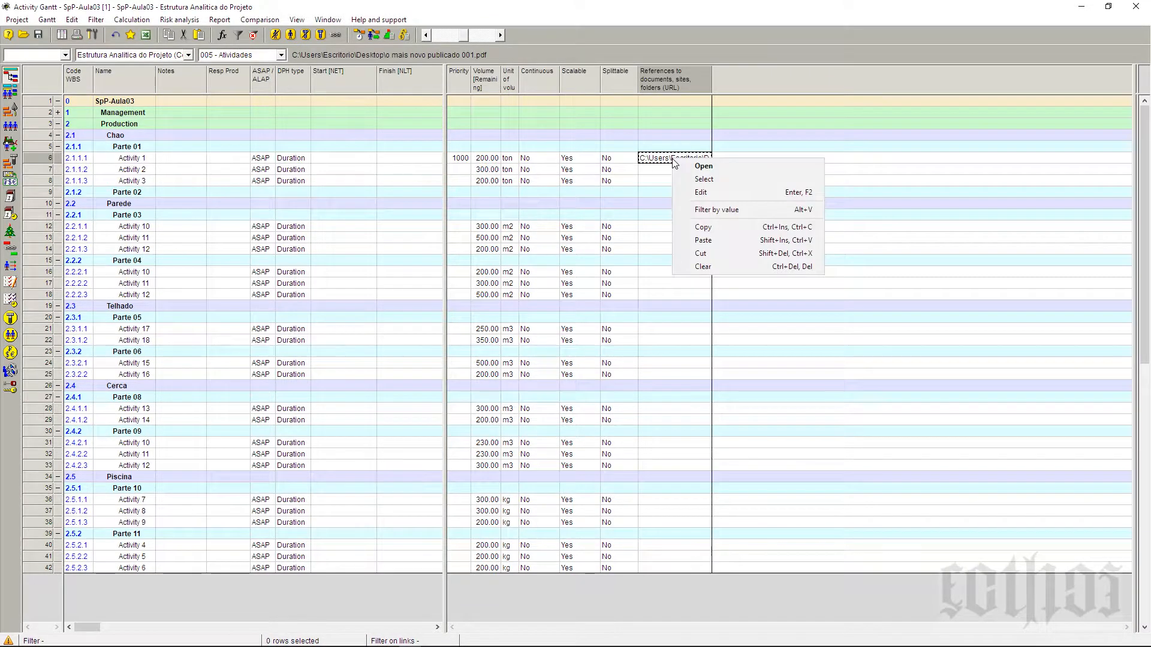
pyautogui.click(700, 194)
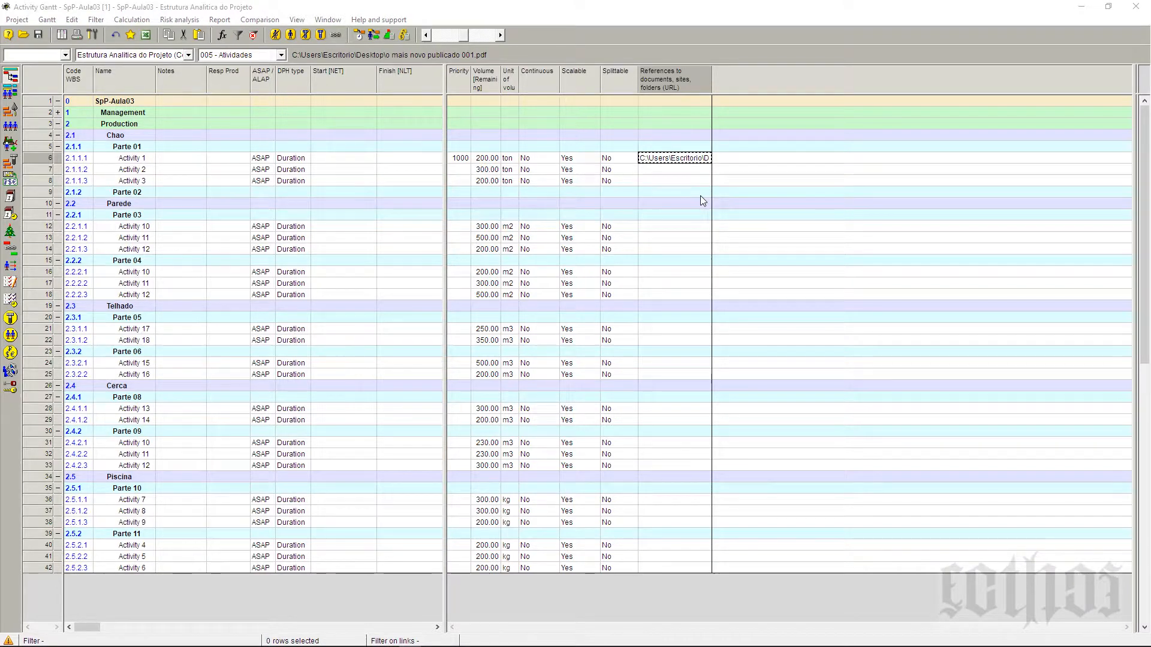
pyautogui.doubleClick(675, 155)
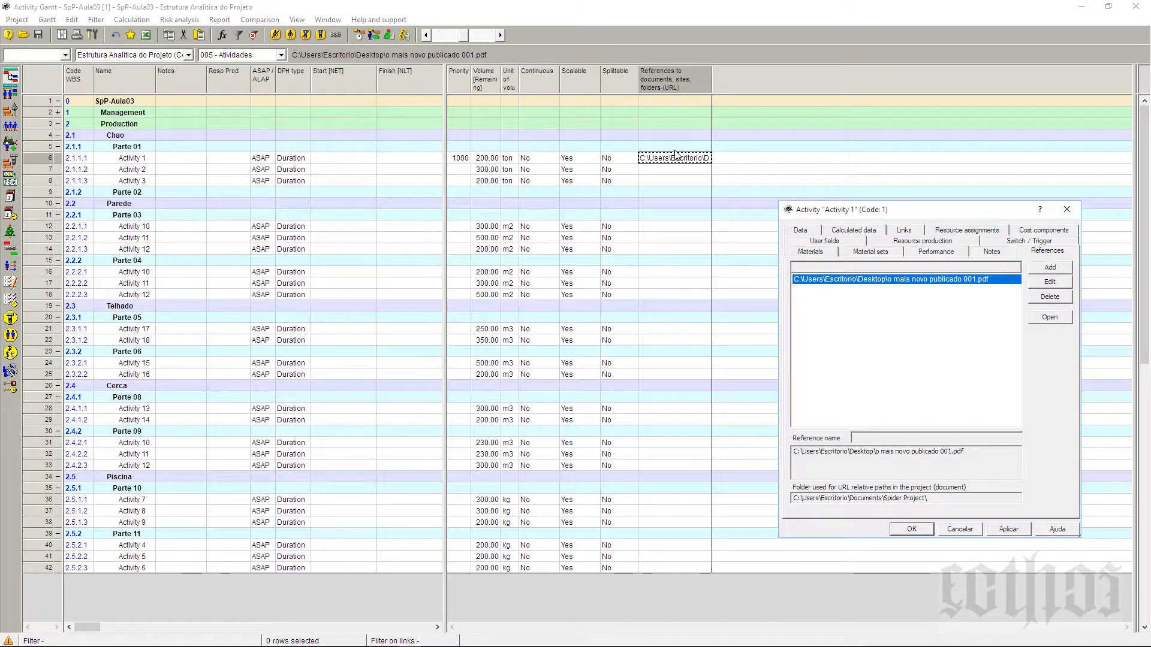
pyautogui.click(1046, 268)
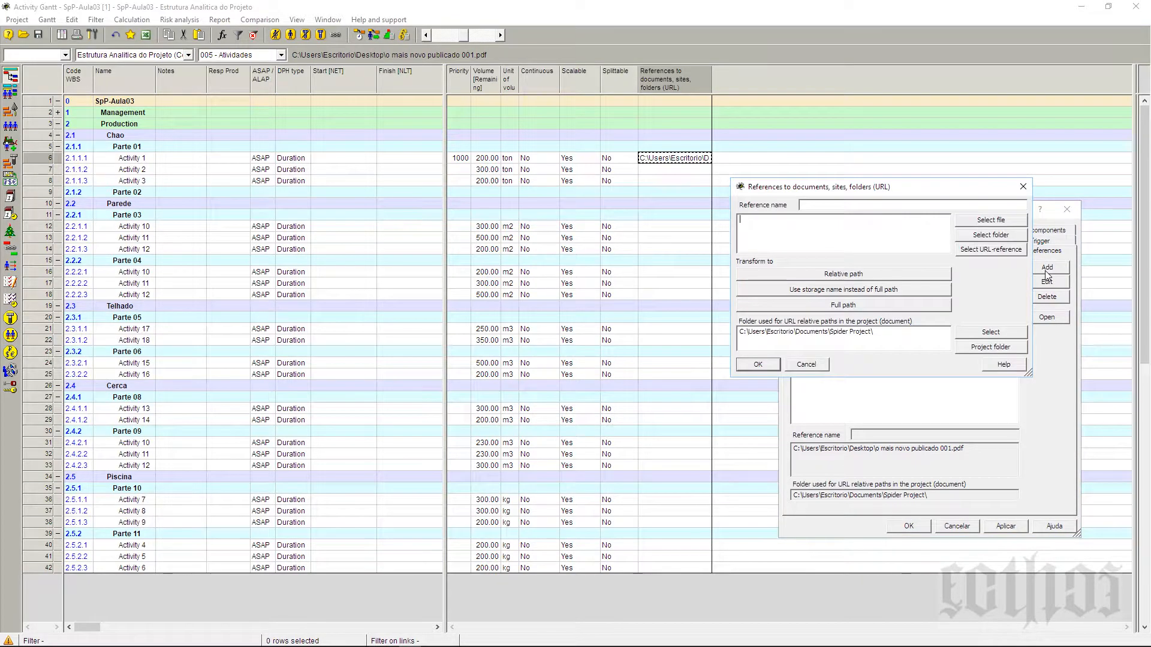
pyautogui.click(989, 222)
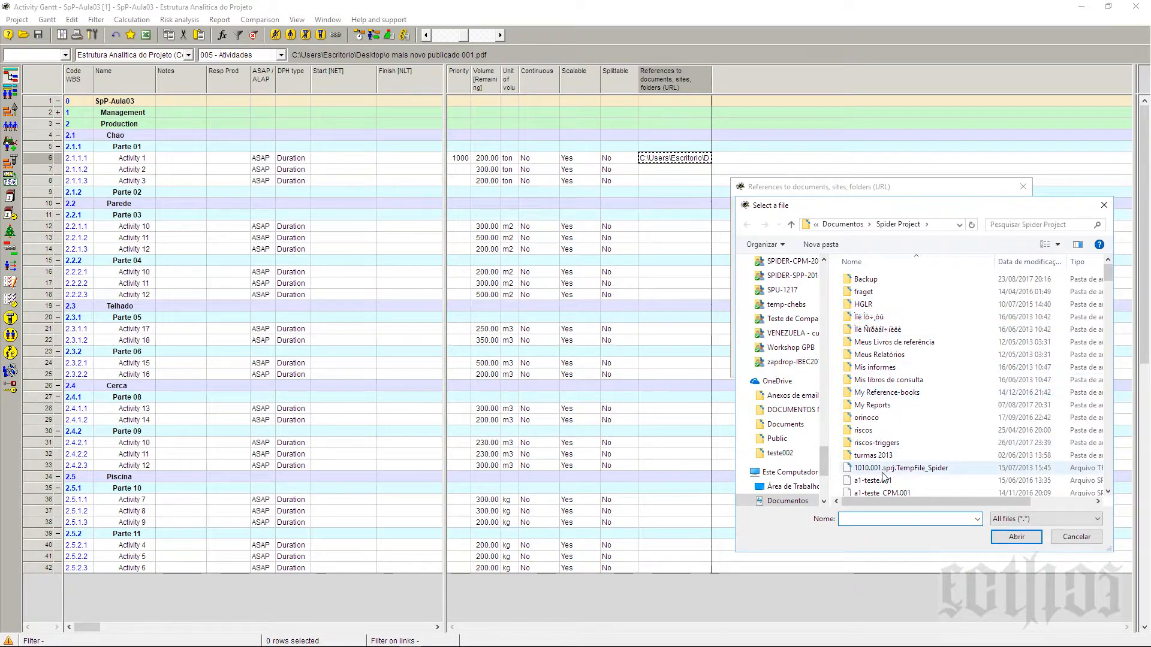
pyautogui.click(881, 481)
pyautogui.click(1017, 540)
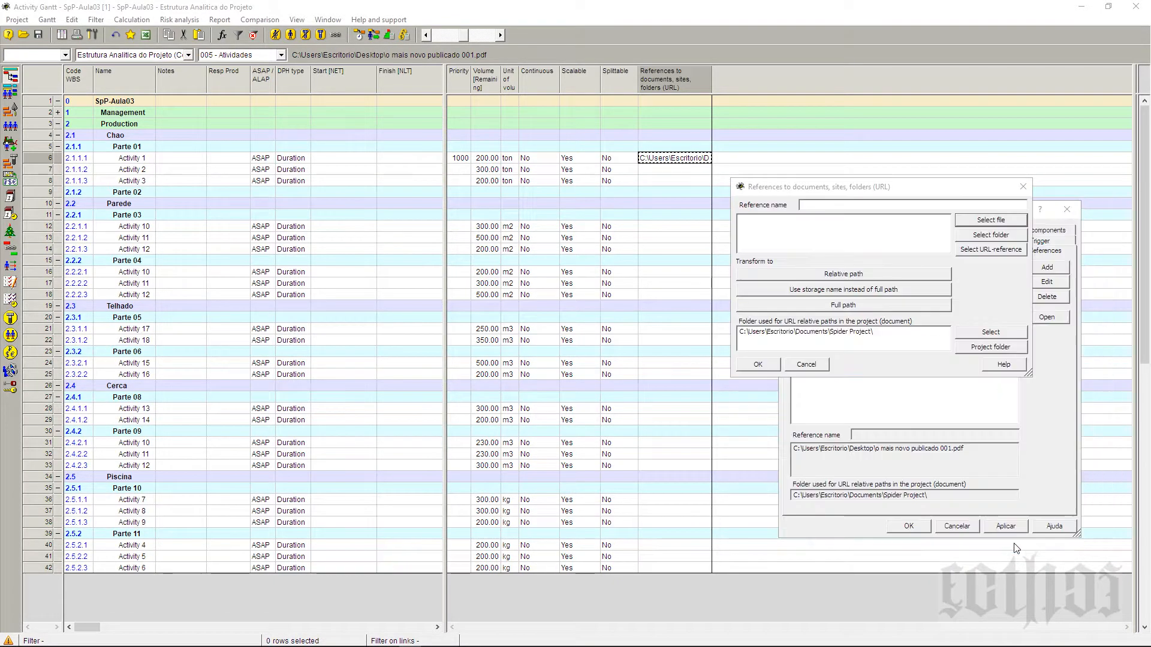
pyautogui.click(758, 366)
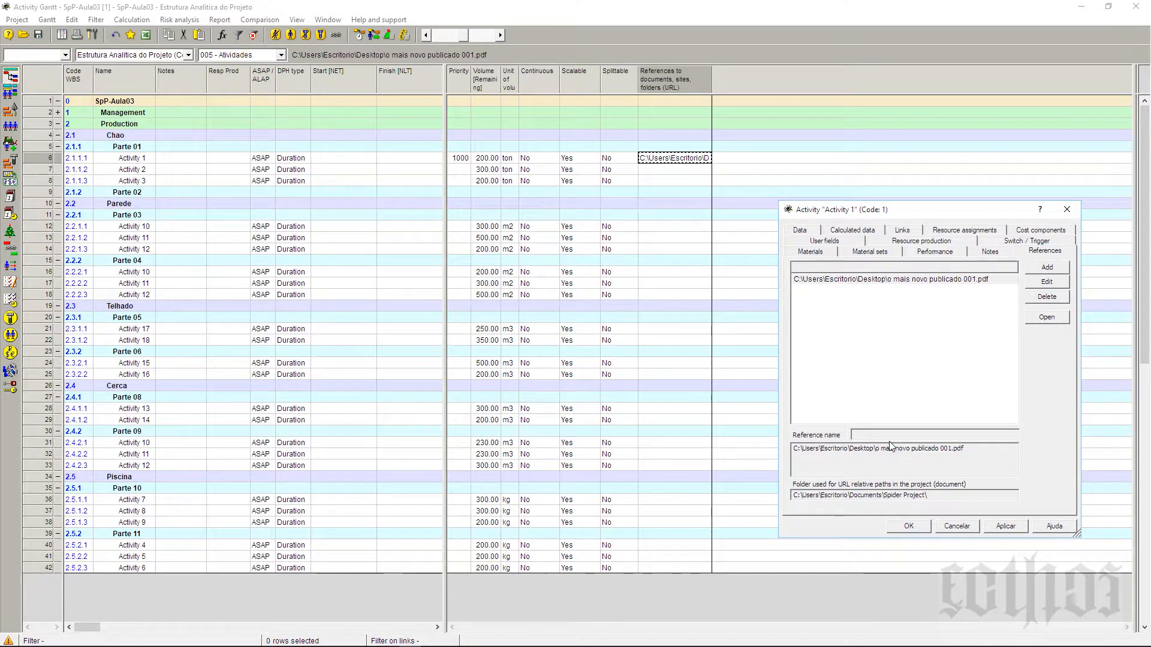
pyautogui.click(916, 533)
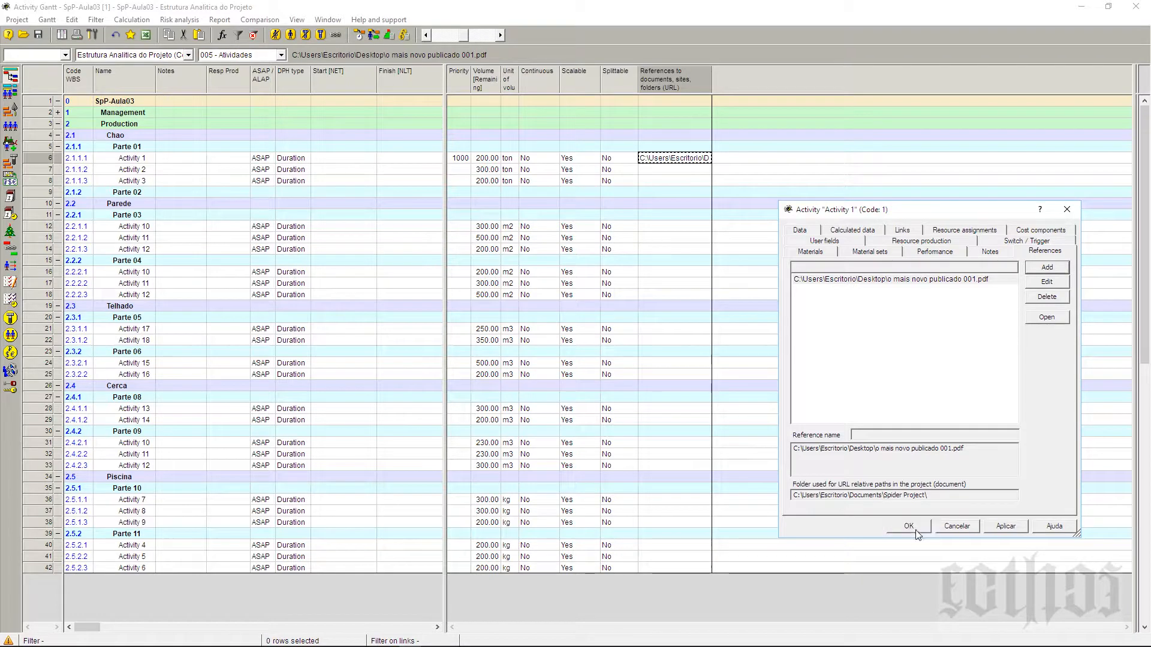
pyautogui.rightClick(693, 161)
pyautogui.click(786, 130)
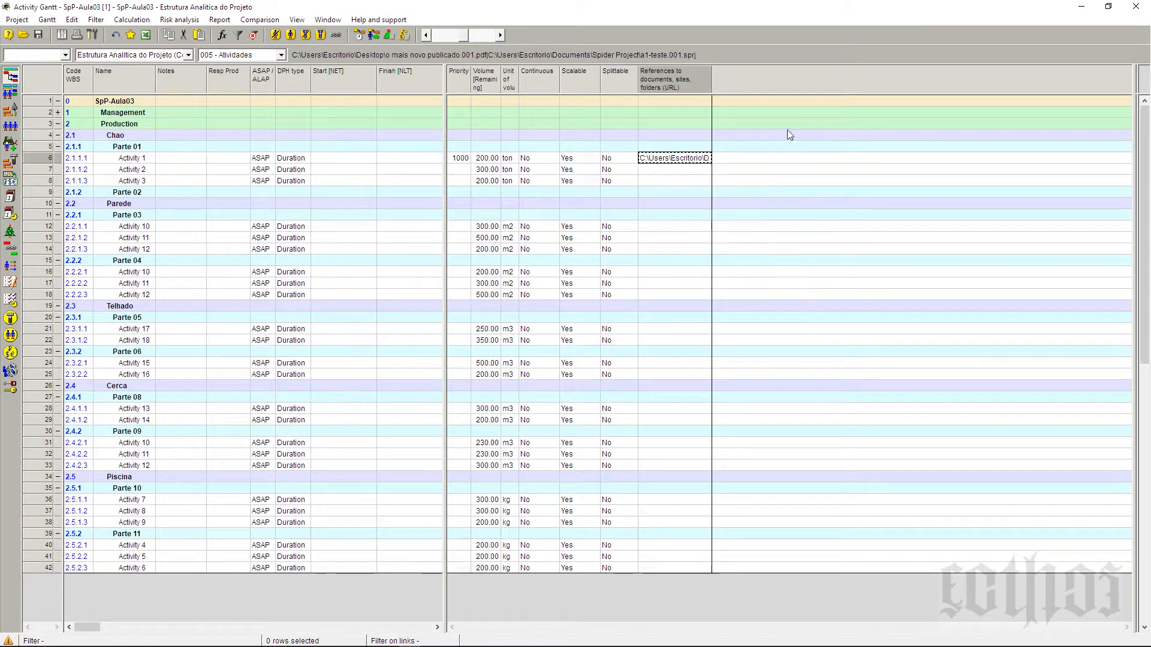
pyautogui.rightClick(696, 162)
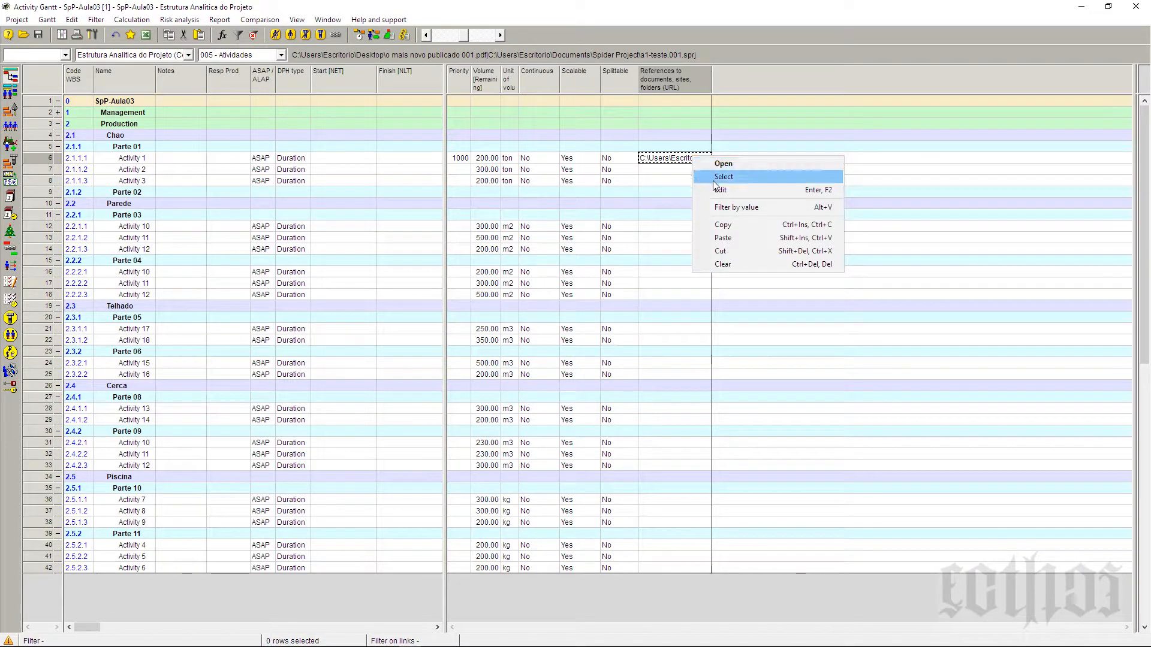
pyautogui.click(713, 178)
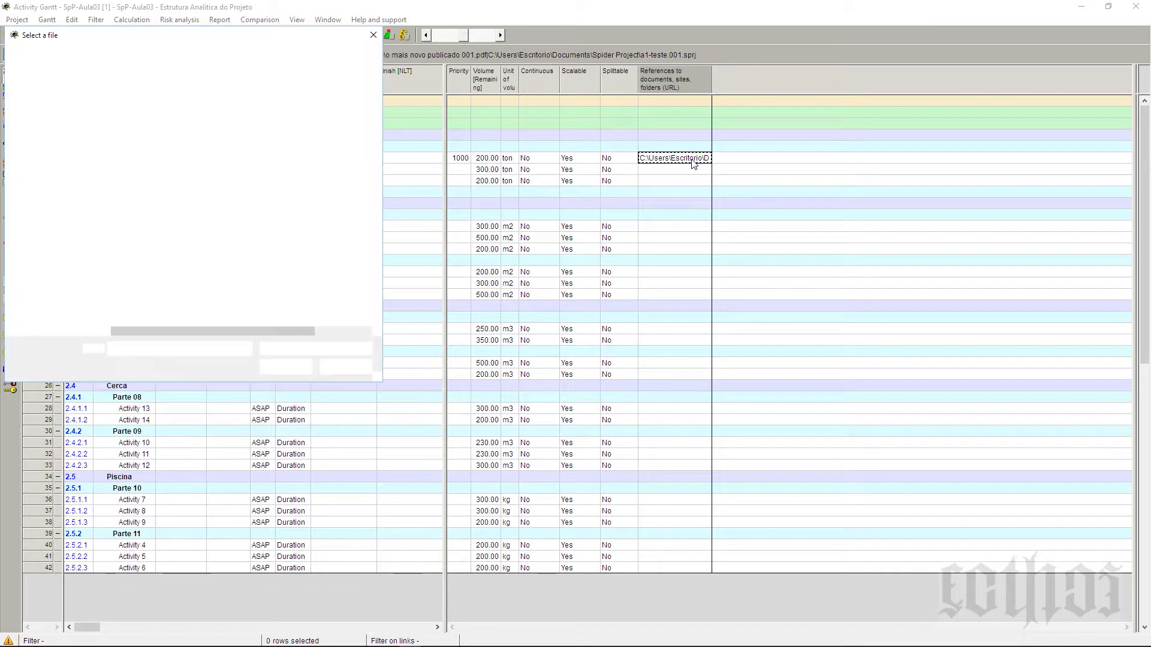
pyautogui.click(372, 39)
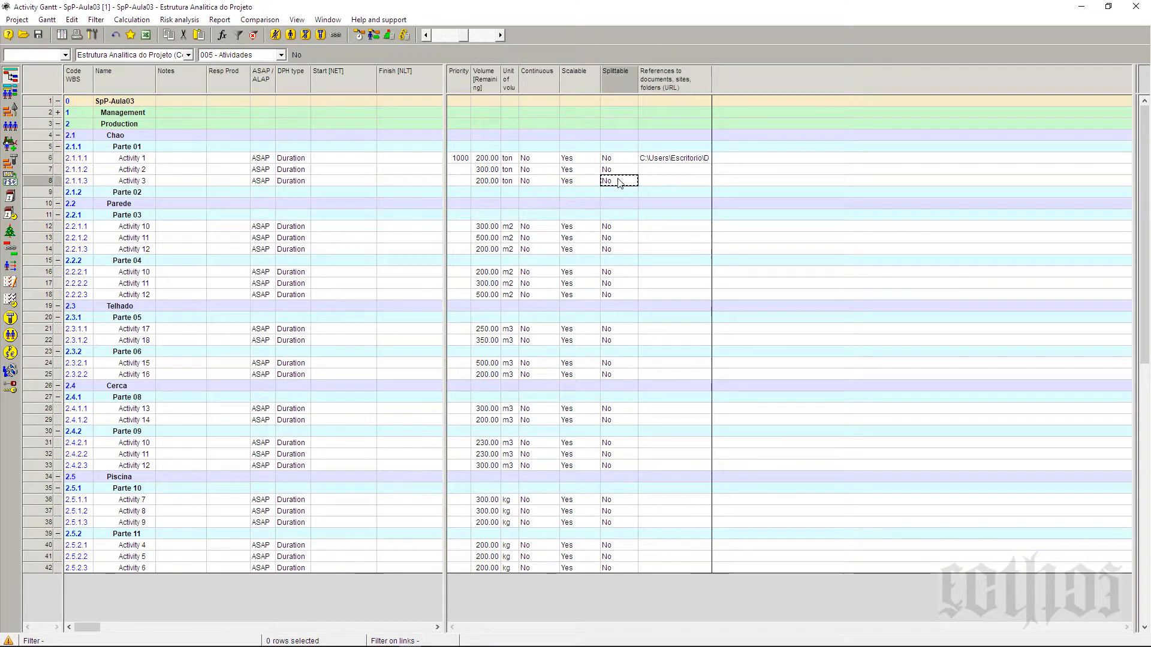
# Step: Open the files referenced by Activity 1 under Parte 01 to check them, close them, and select Activity 2's references cell
pyautogui.rightClick(664, 160)
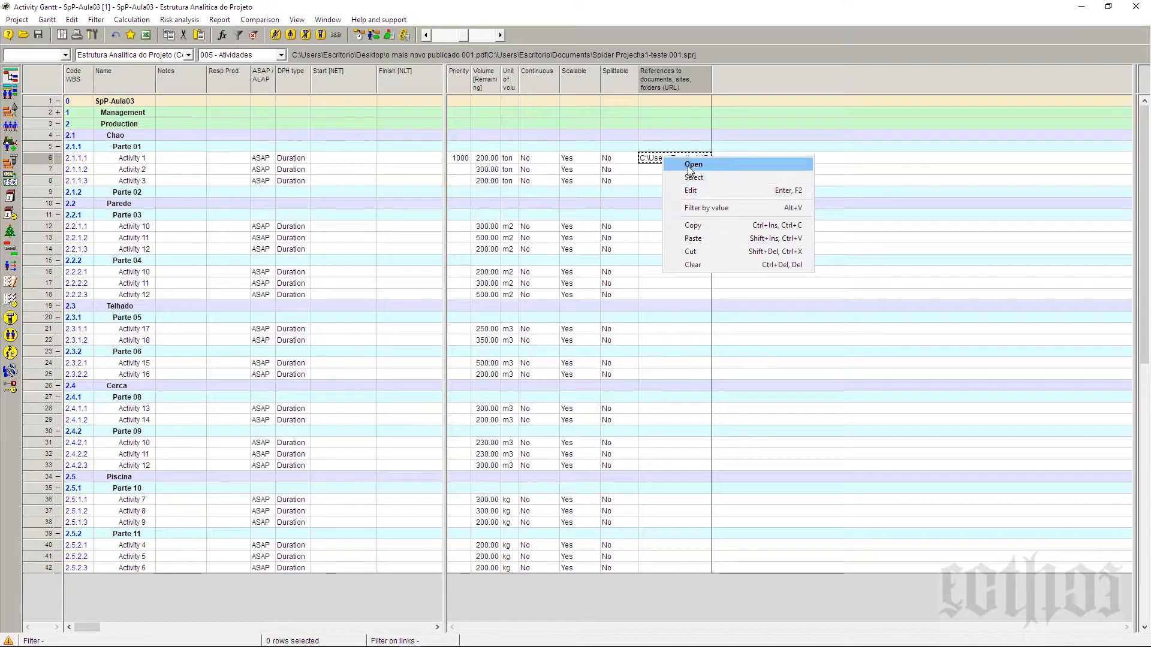
pyautogui.click(690, 165)
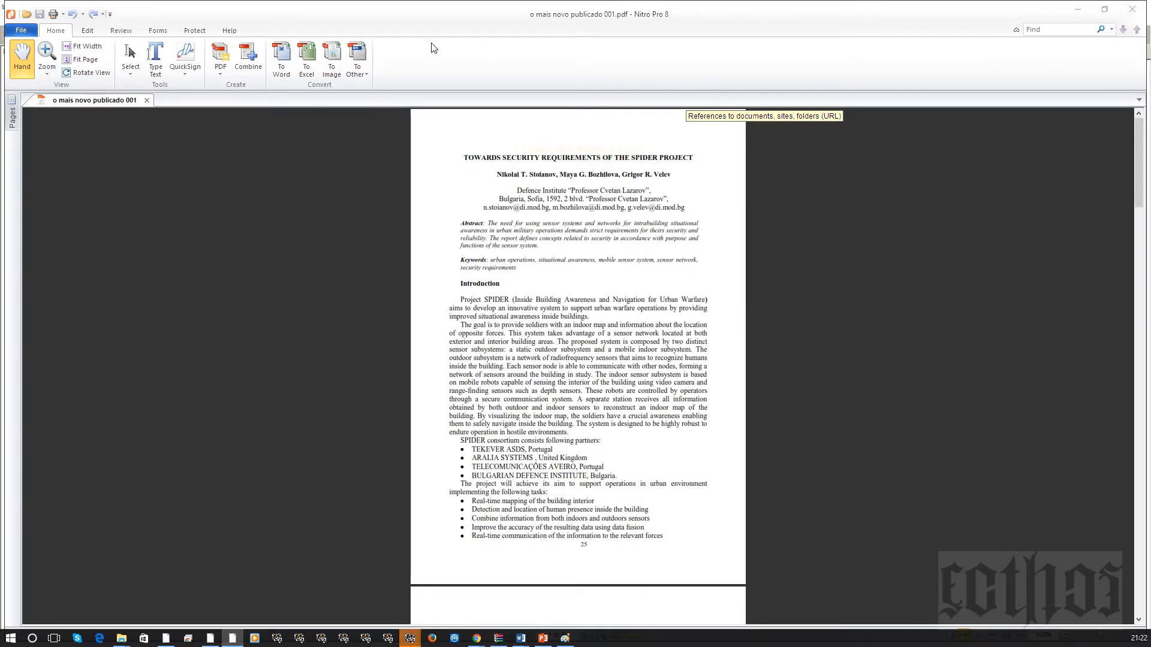
pyautogui.doubleClick(402, 13)
pyautogui.moveTo(825, 10); pyautogui.dragTo(848, 51)
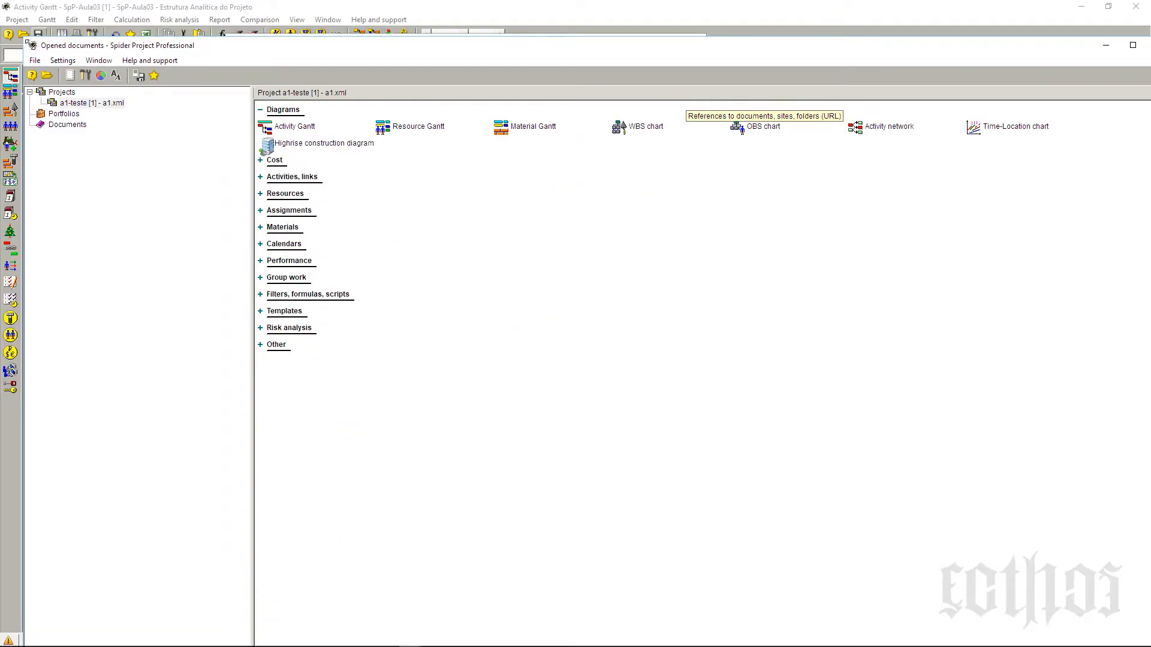
pyautogui.moveTo(28, 42); pyautogui.dragTo(723, 121)
pyautogui.moveTo(893, 124); pyautogui.dragTo(719, 122)
pyautogui.click(572, 54)
pyautogui.click(698, 46)
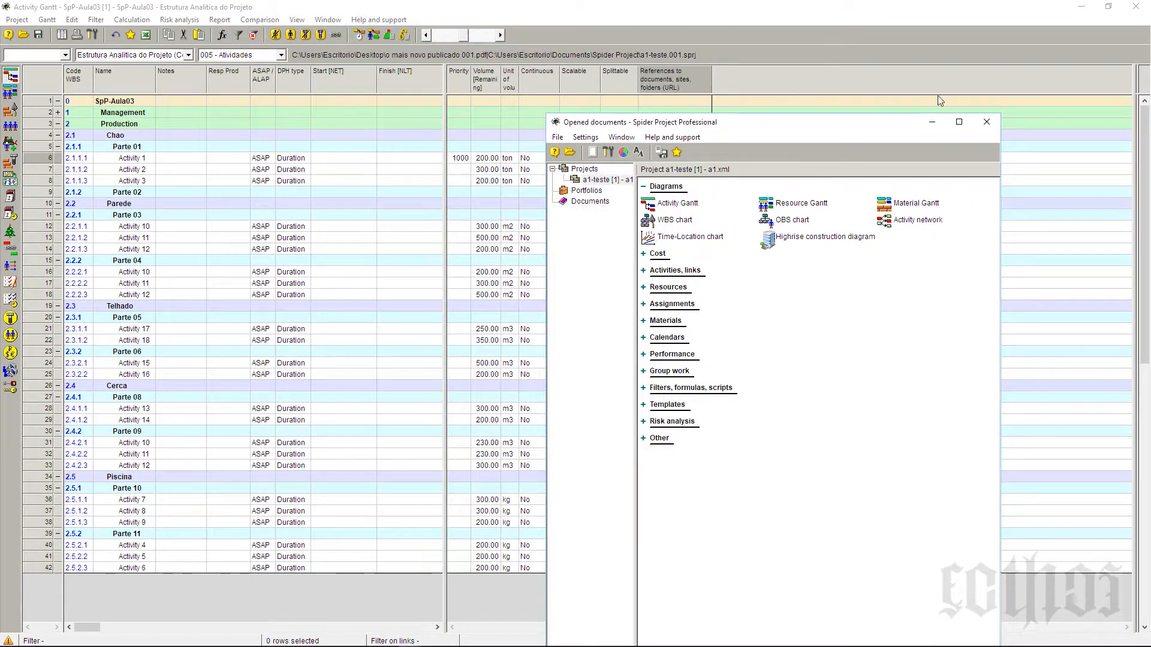
pyautogui.click(986, 122)
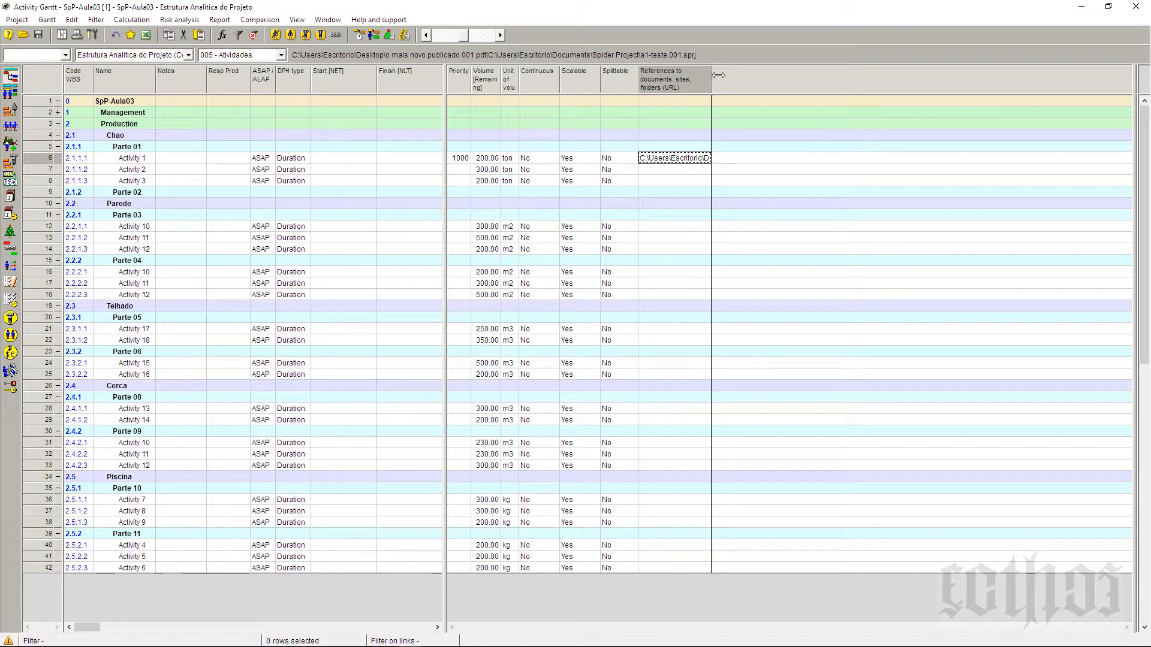
pyautogui.click(687, 170)
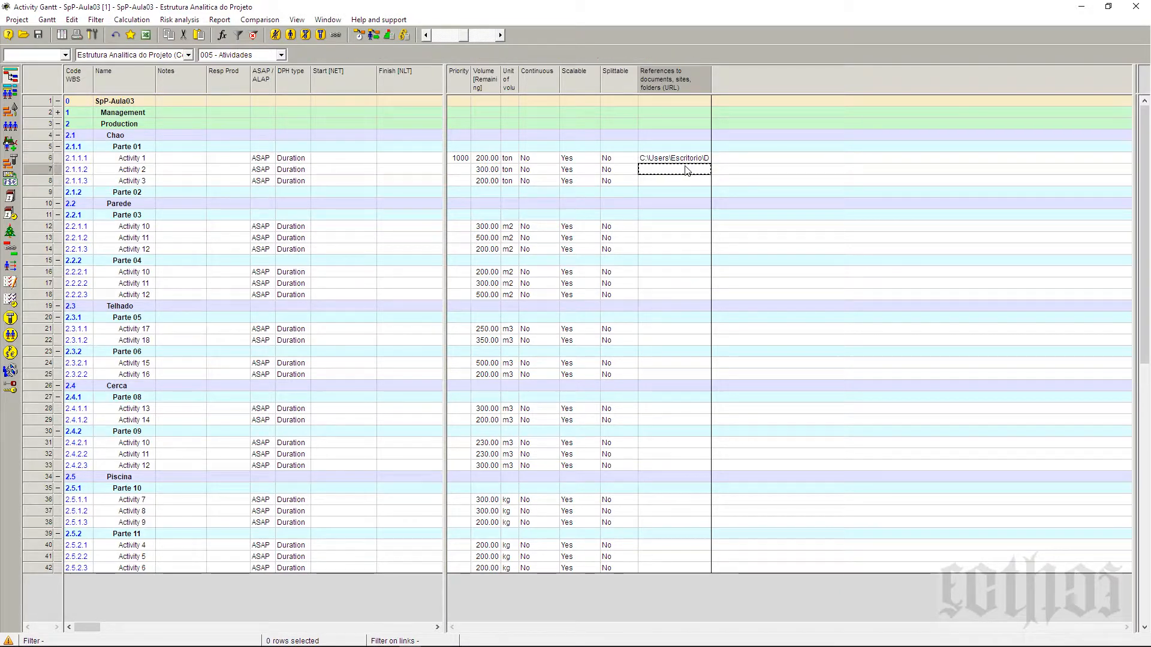
# Step: Clear Activity 1's document references under Parte 01 and save the current layout in the project
pyautogui.press('Up')
pyautogui.press('Delete')
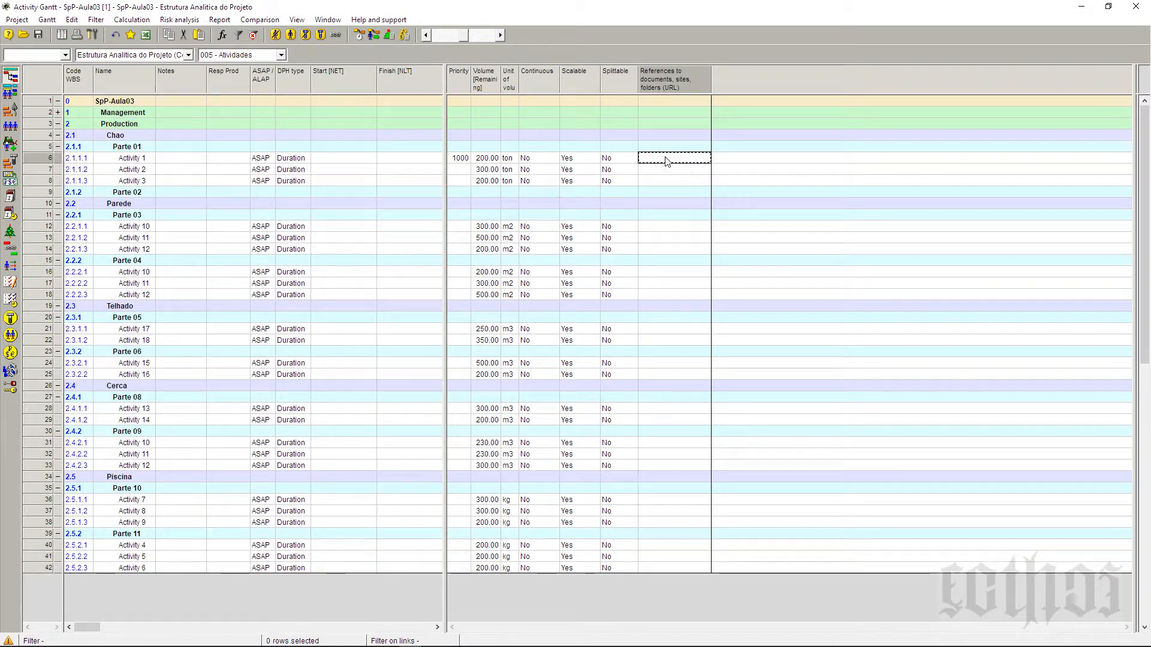
pyautogui.click(47, 20)
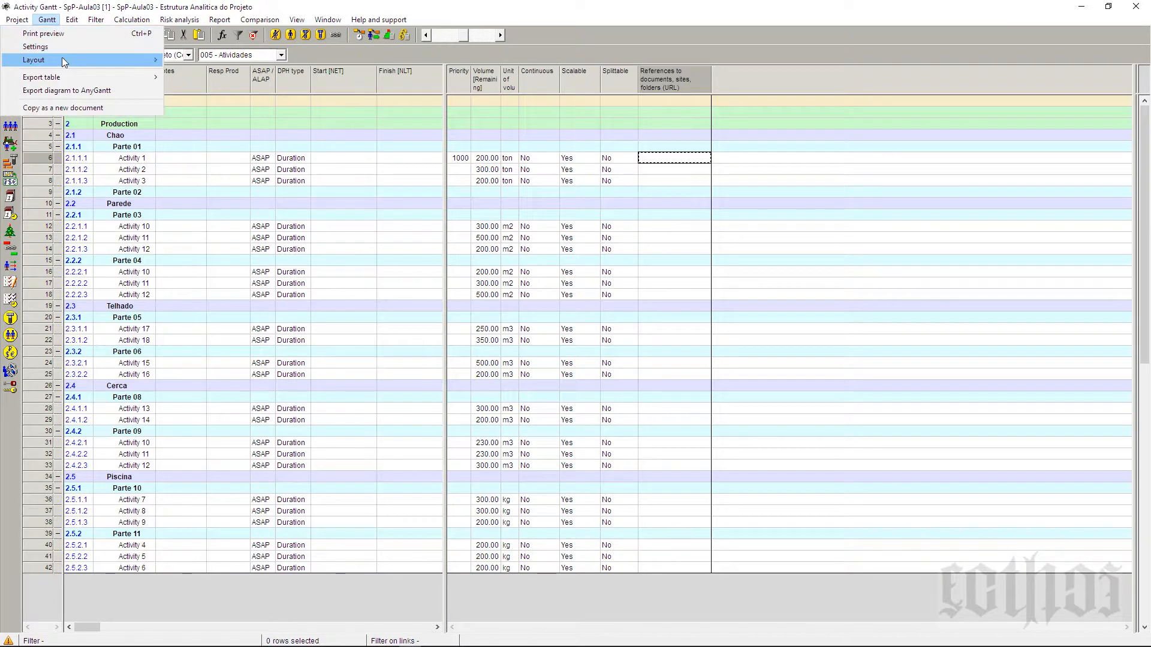
pyautogui.moveTo(63, 59)
pyautogui.click(290, 86)
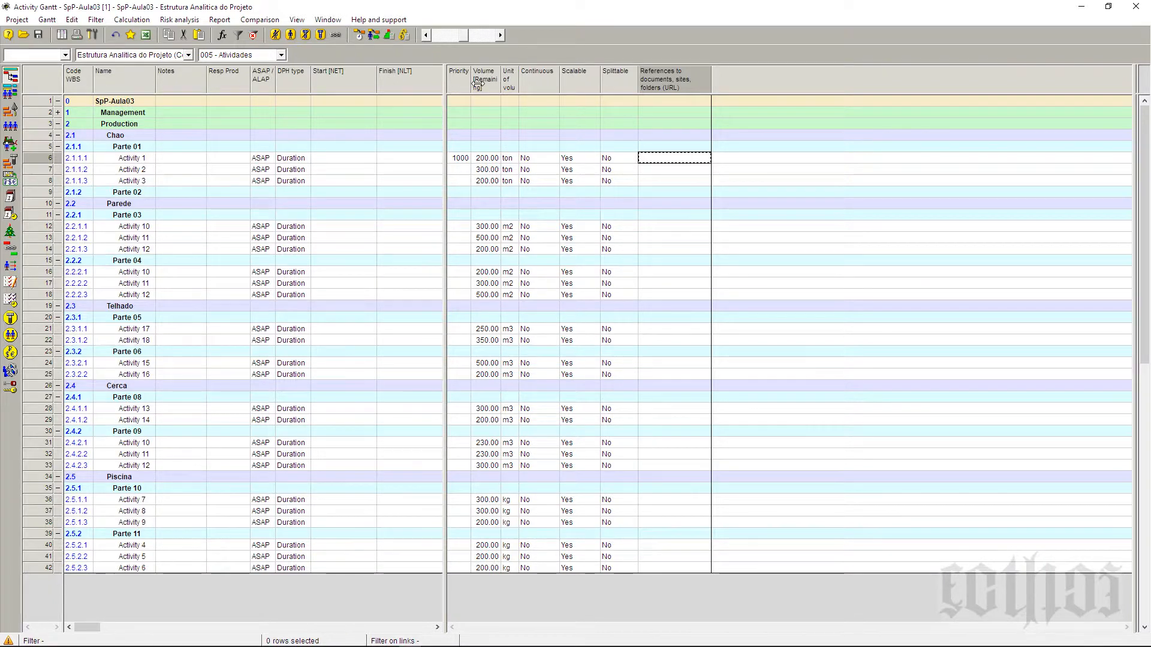
# Step: Move the Priority column between Splittable and References to documents, sites, folders (URL), and save the layout in the project as current
pyautogui.moveTo(466, 82); pyautogui.dragTo(648, 90)
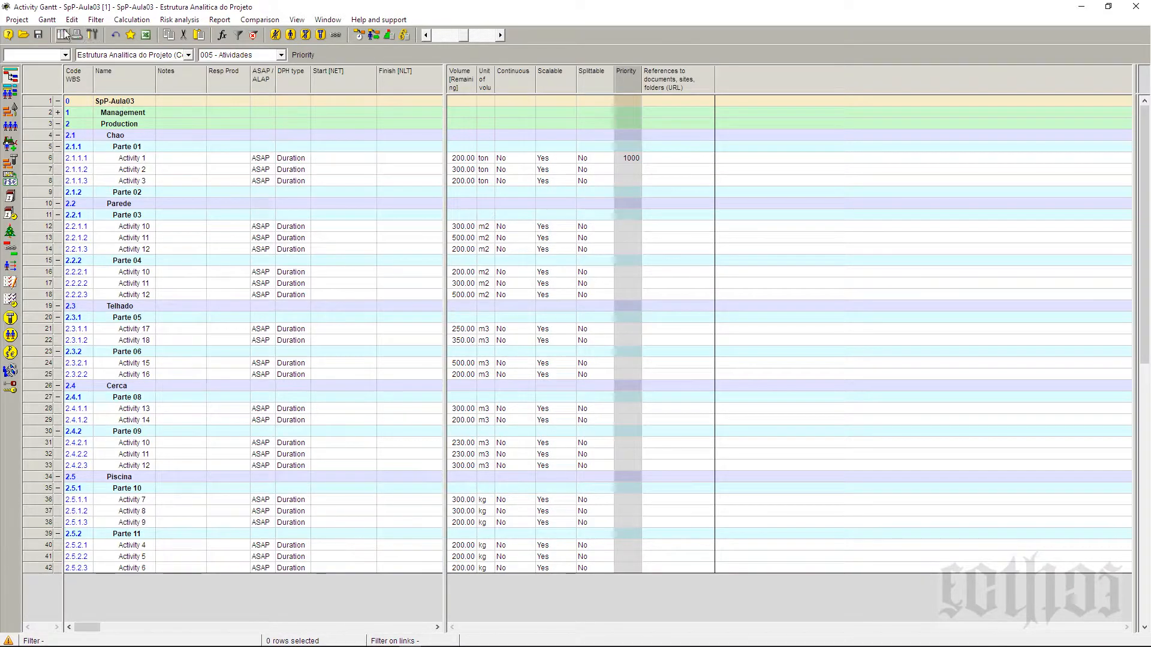
pyautogui.click(47, 20)
pyautogui.moveTo(107, 57)
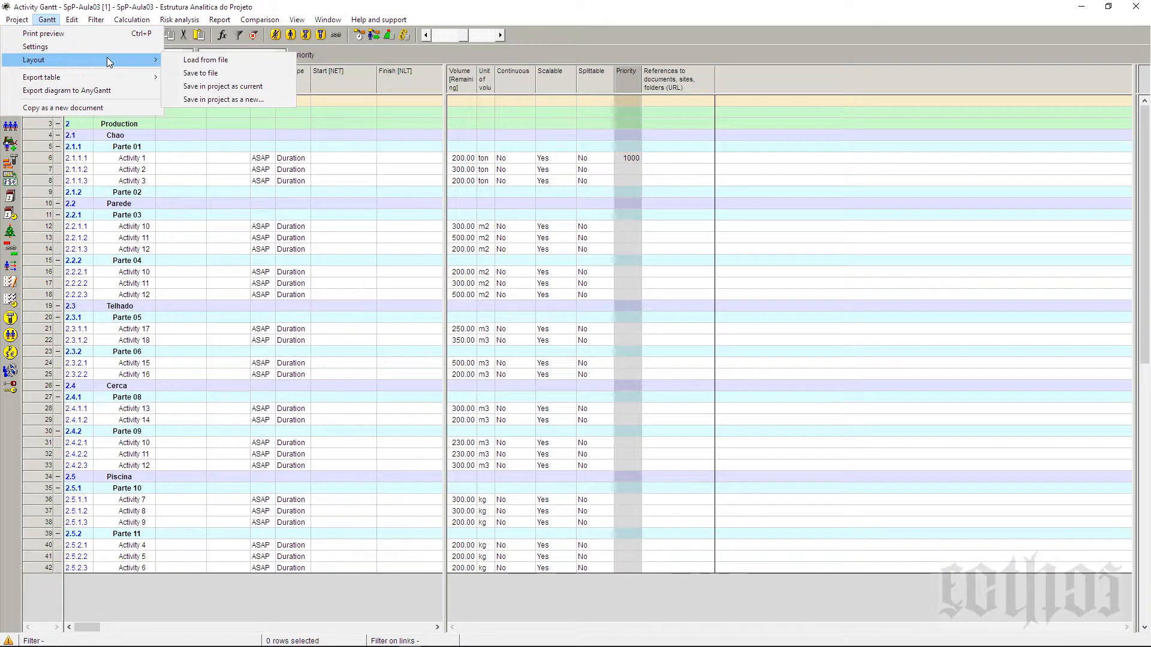
pyautogui.click(223, 90)
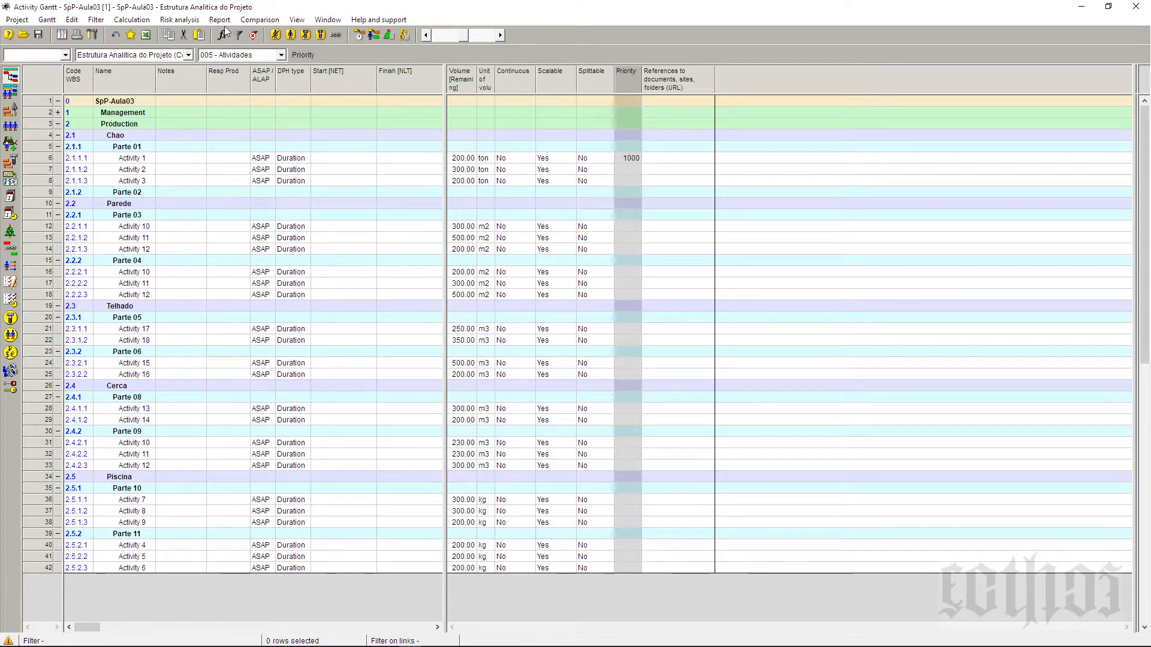
# Step: Switch to the 001 - EAP layout and open its Gantt diagram settings, moving the dialog clear of the table
pyautogui.click(282, 54)
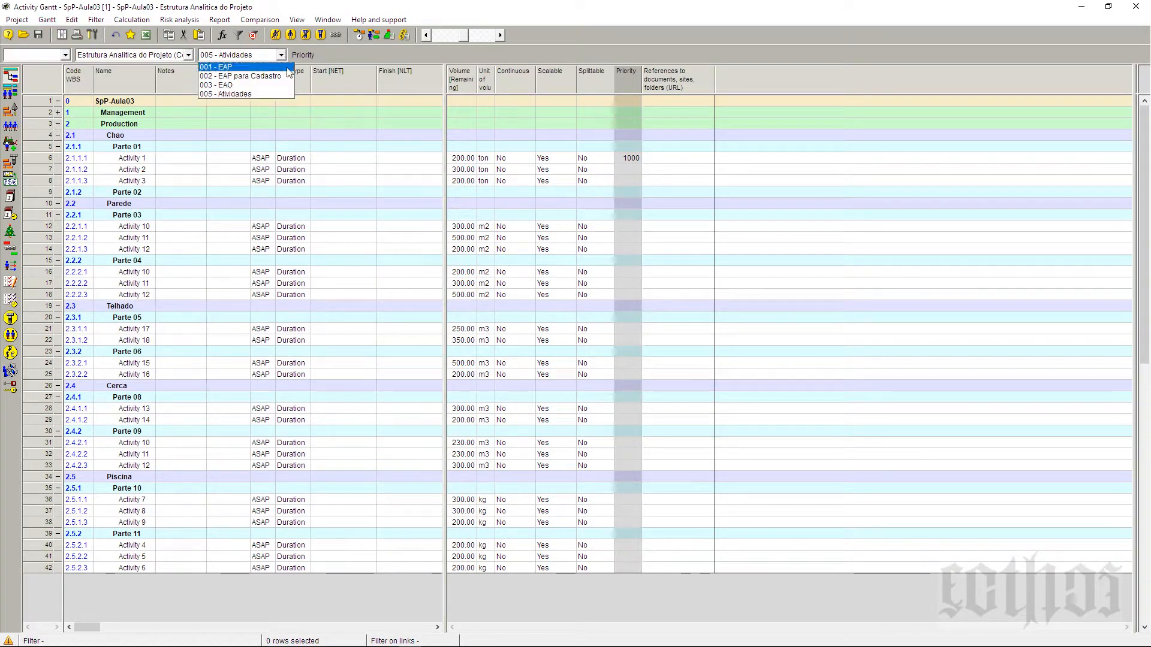
pyautogui.click(287, 68)
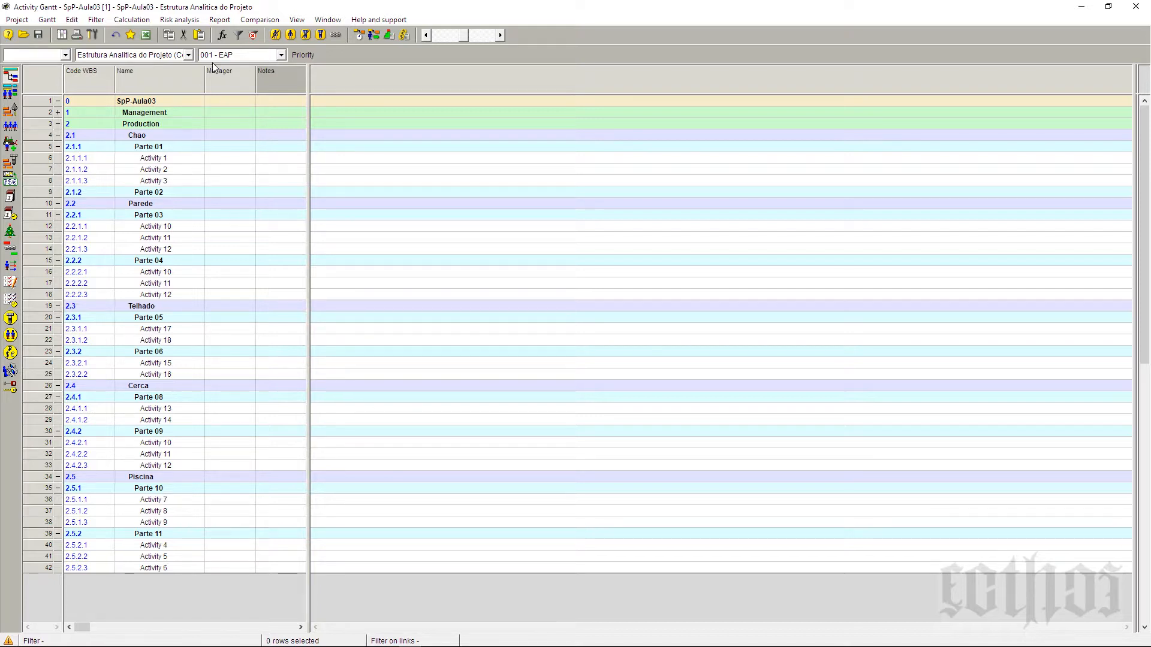
pyautogui.click(52, 20)
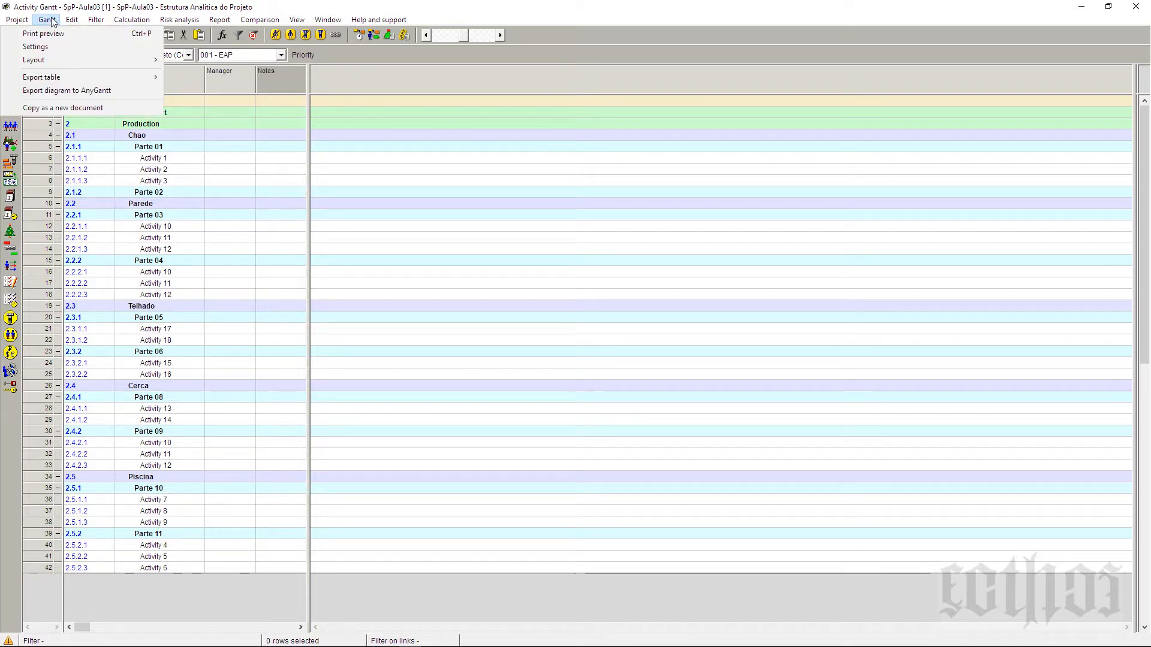
pyautogui.click(53, 41)
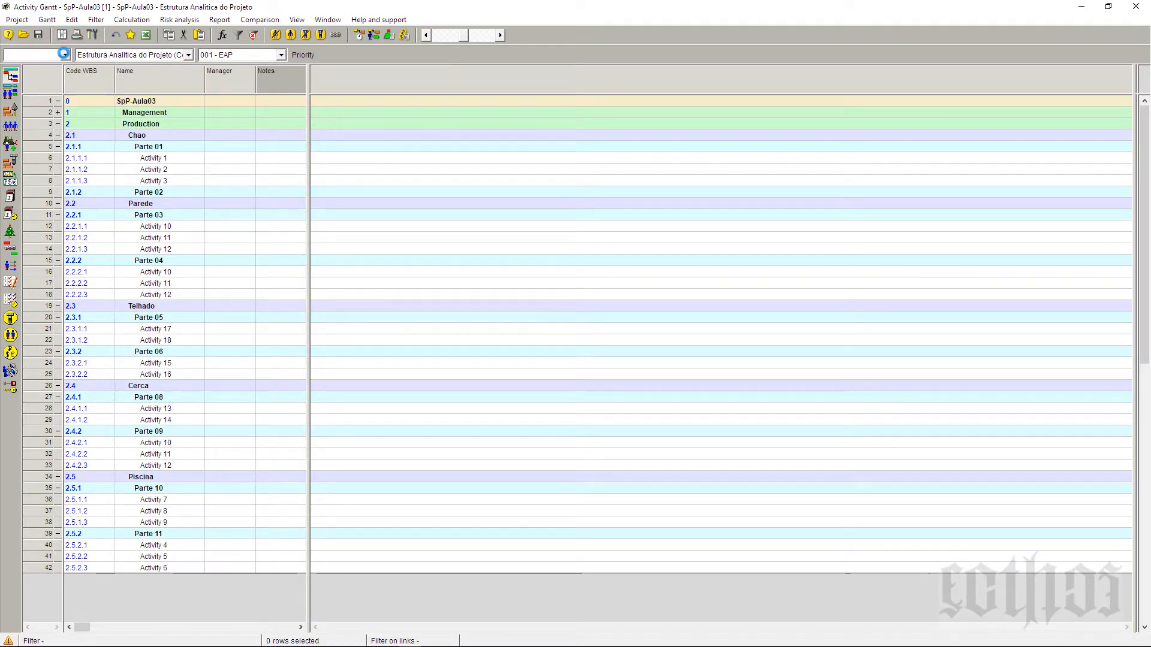
pyautogui.moveTo(366, 228); pyautogui.dragTo(621, 231)
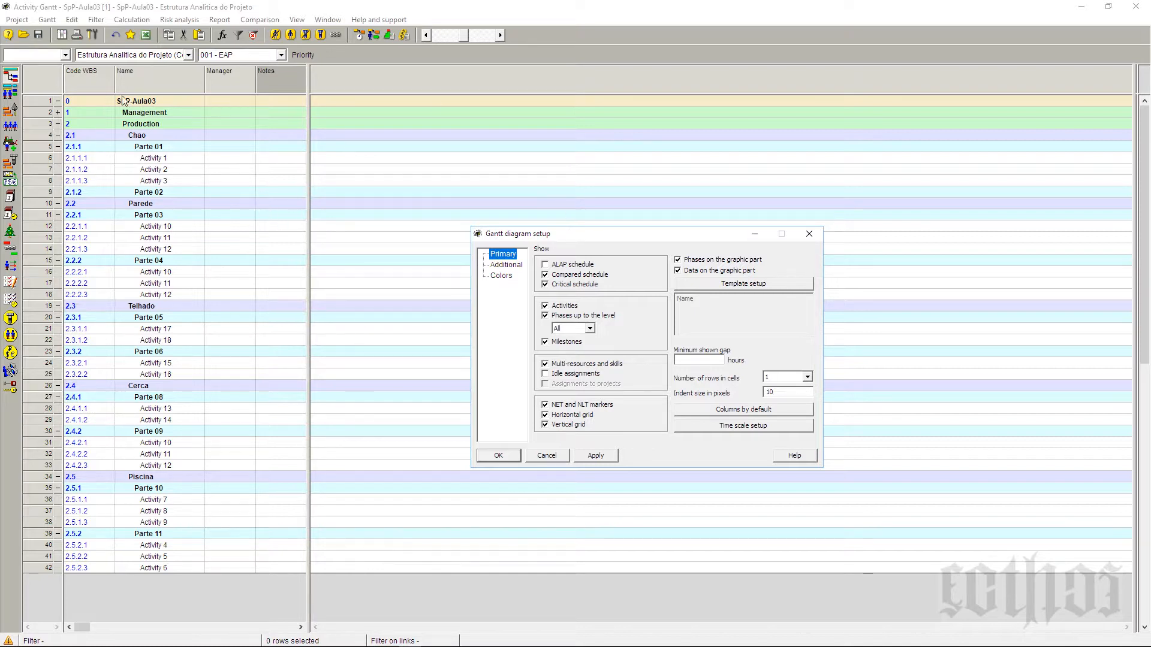
pyautogui.click(48, 19)
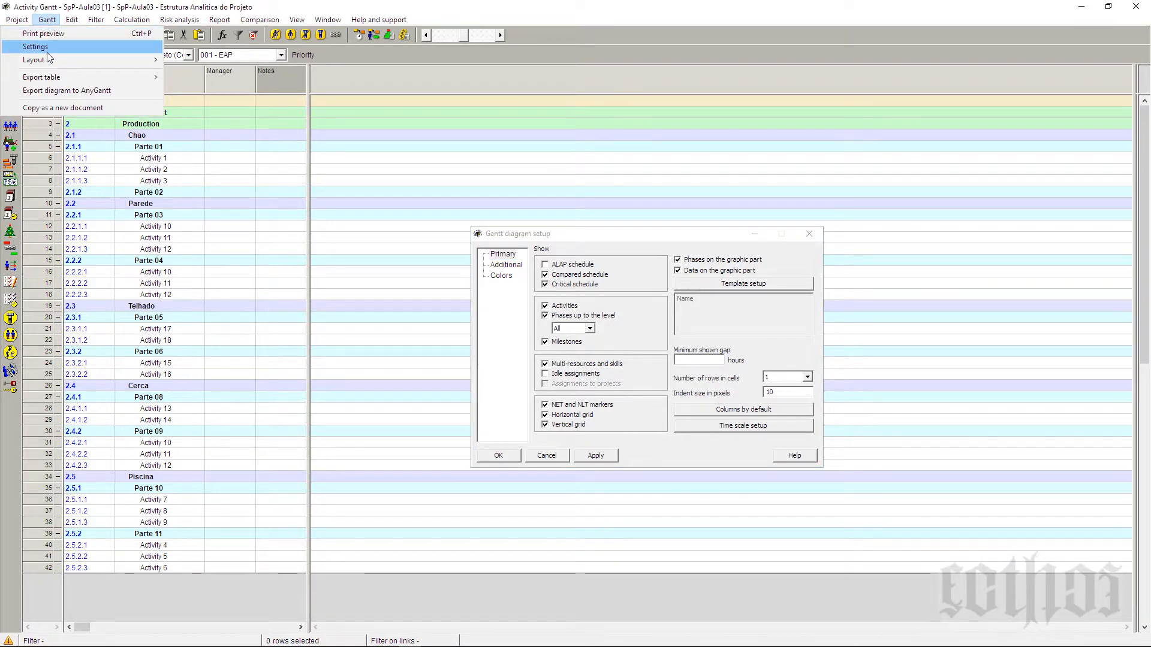
pyautogui.click(620, 238)
pyautogui.moveTo(619, 238); pyautogui.dragTo(630, 166)
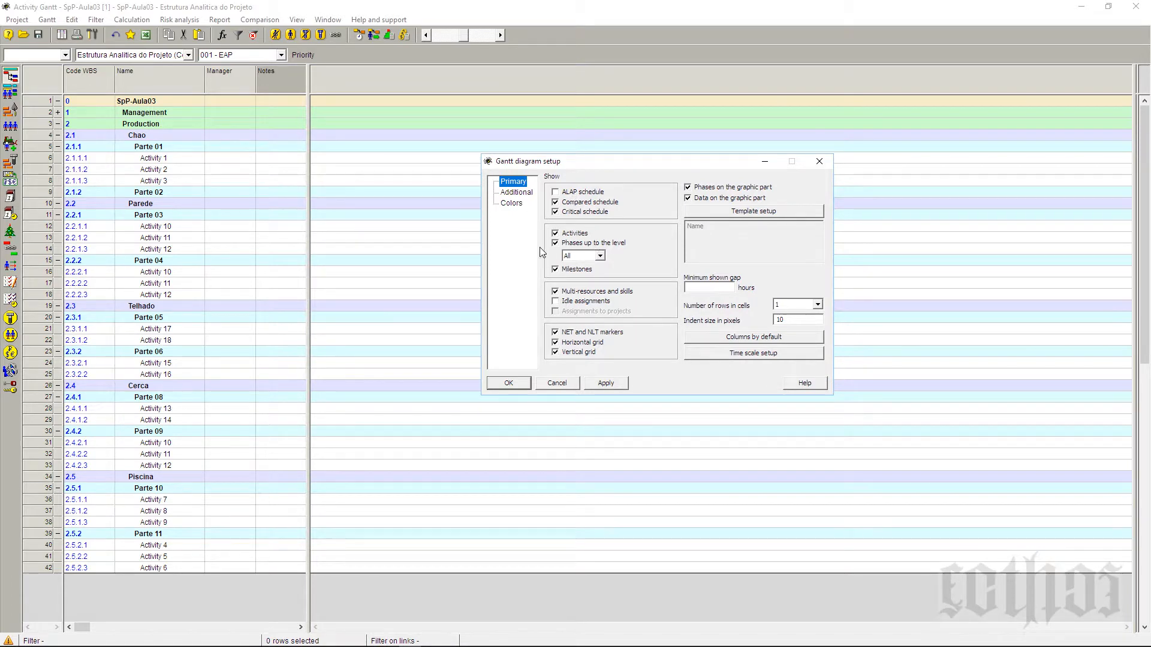
# Step: Hide activities in the 001 - EAP layout's Gantt diagram, apply the setting and close the setup
pyautogui.click(513, 194)
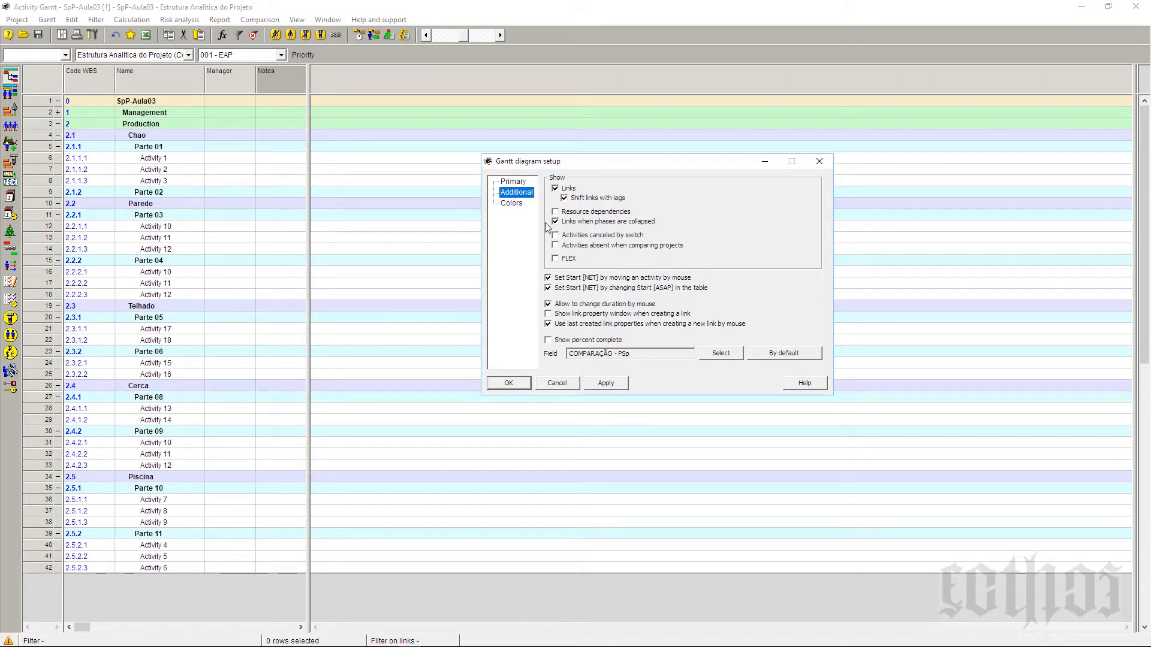
pyautogui.click(525, 182)
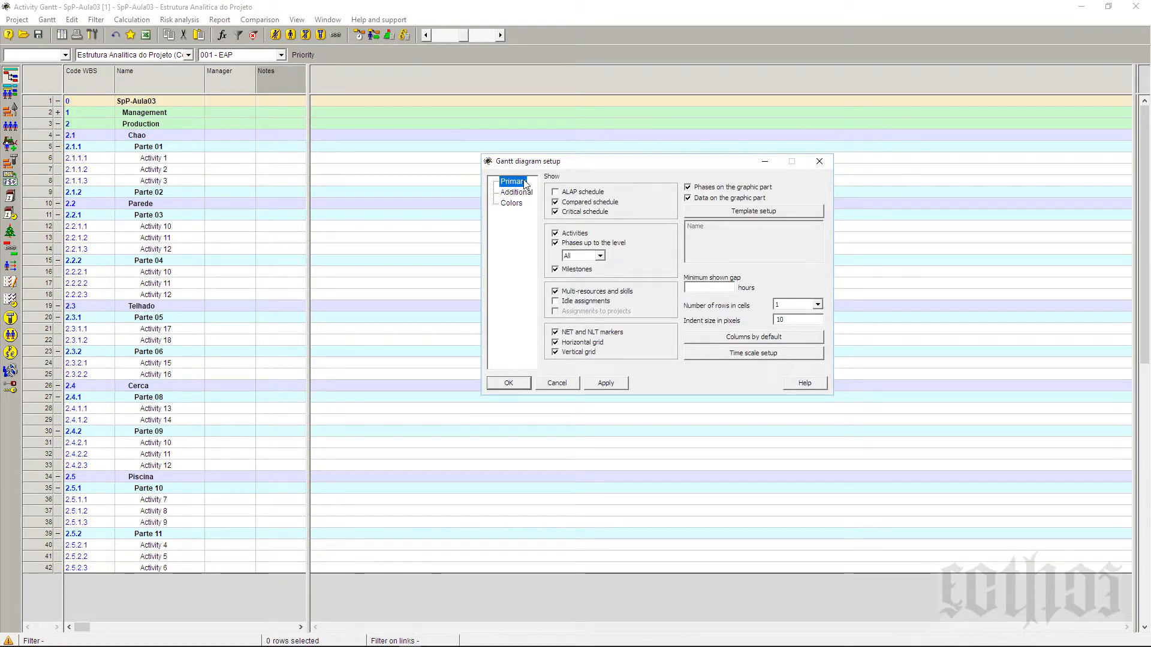
pyautogui.click(554, 233)
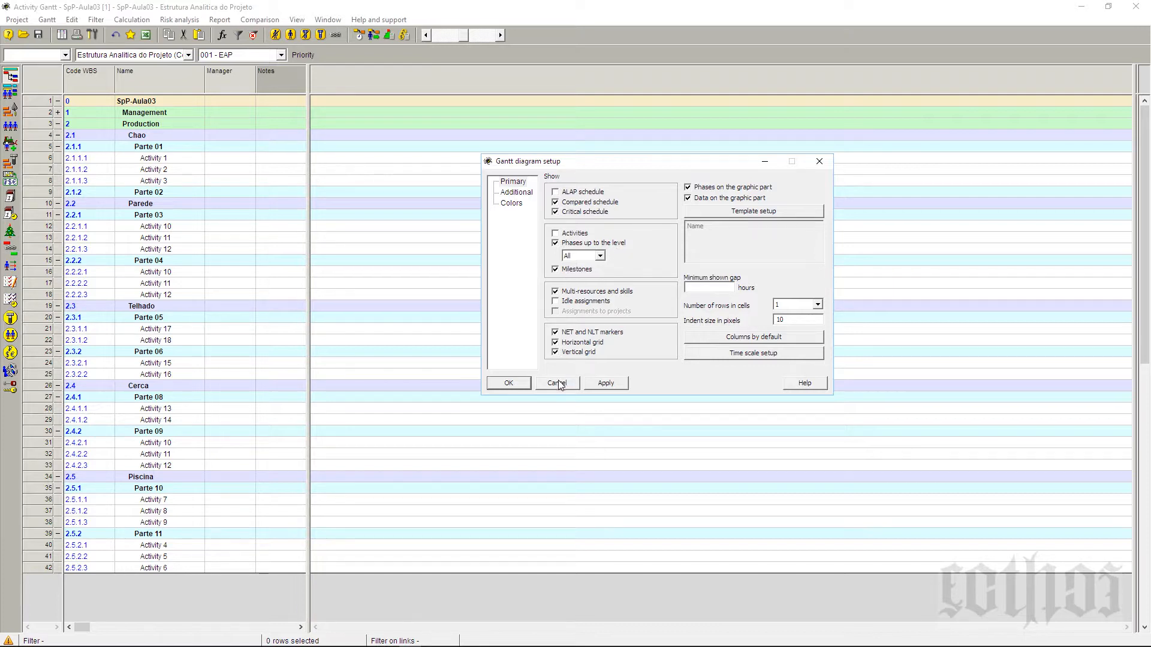
pyautogui.click(610, 387)
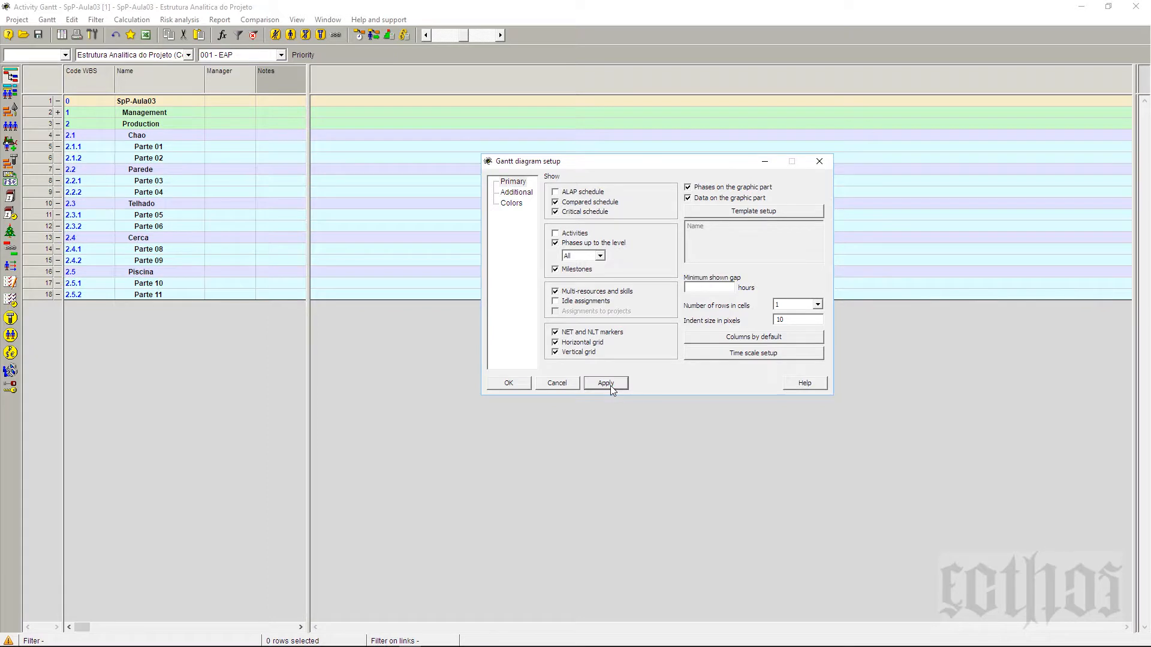
pyautogui.click(512, 383)
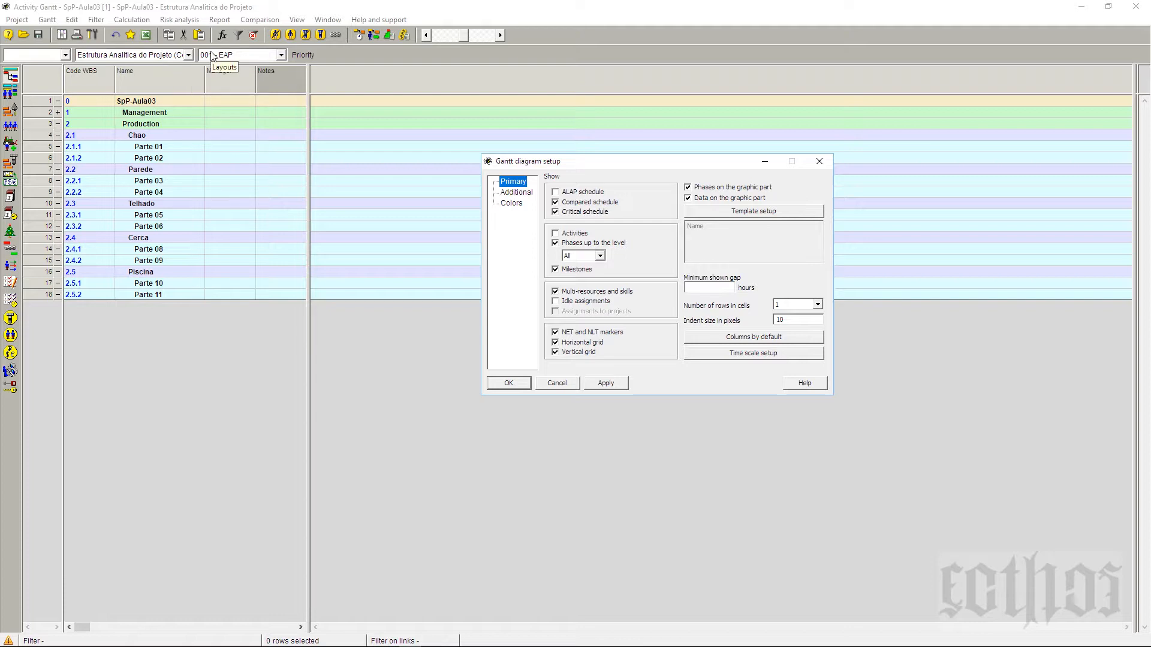
pyautogui.click(558, 386)
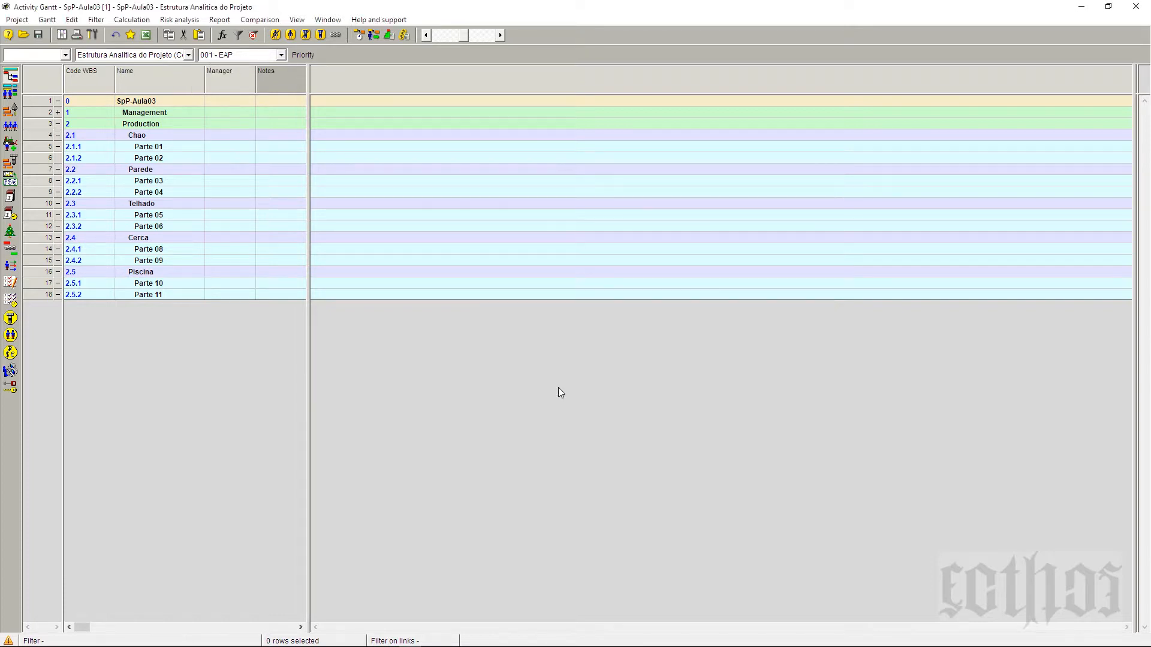
# Step: Save the modified 001 - EAP layout in the project as current
pyautogui.click(47, 20)
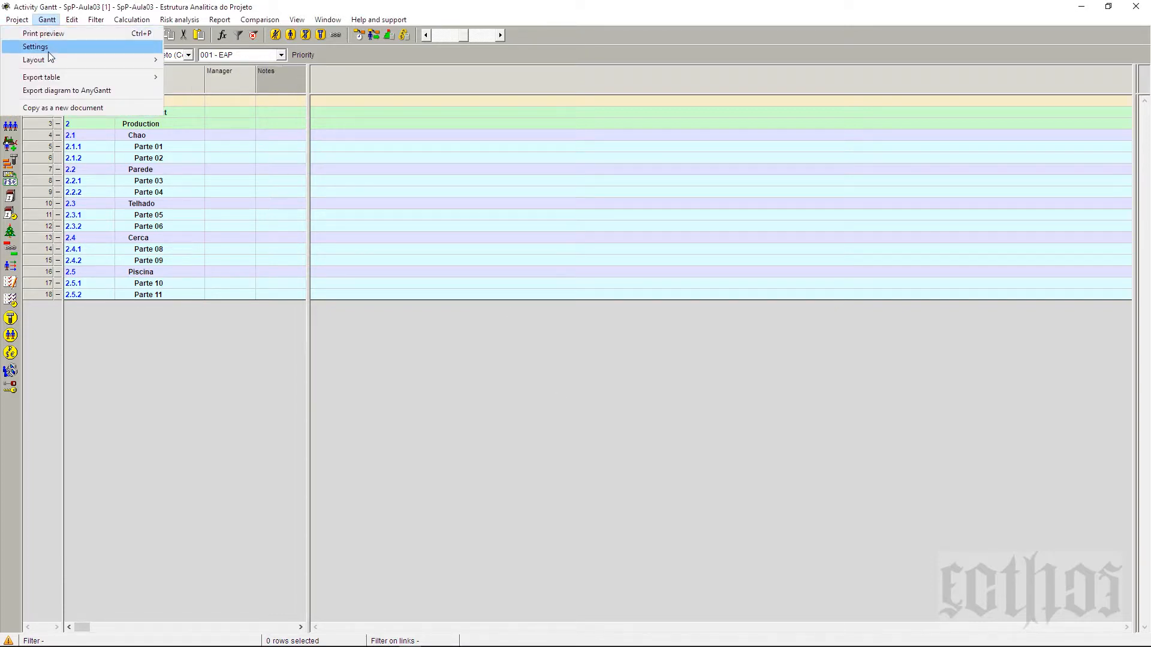
pyautogui.moveTo(56, 61)
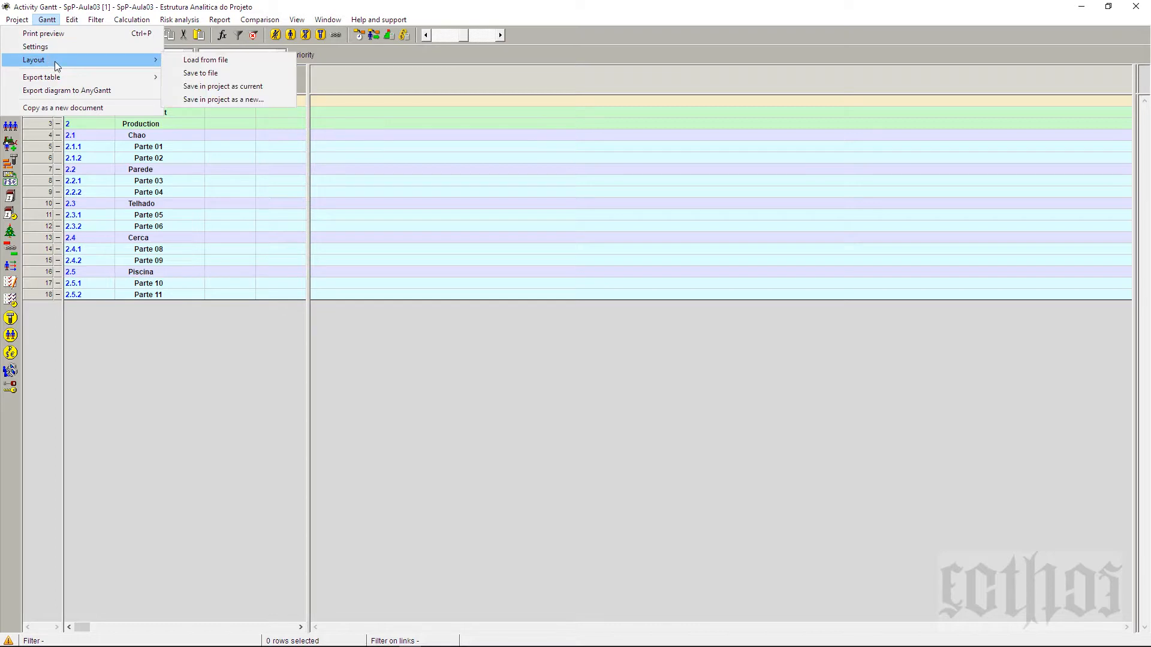
pyautogui.click(232, 88)
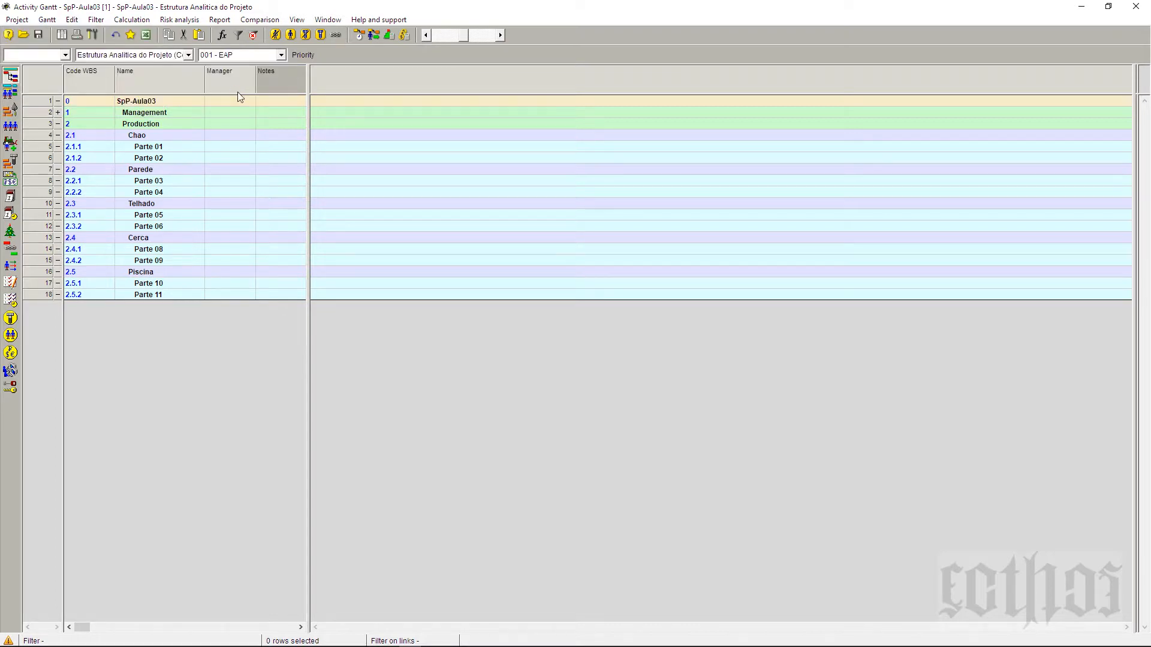
# Step: Switch to the 005 - Atividades layout and back to 001 - EAP to compare them, and expand the Management phase
pyautogui.click(282, 53)
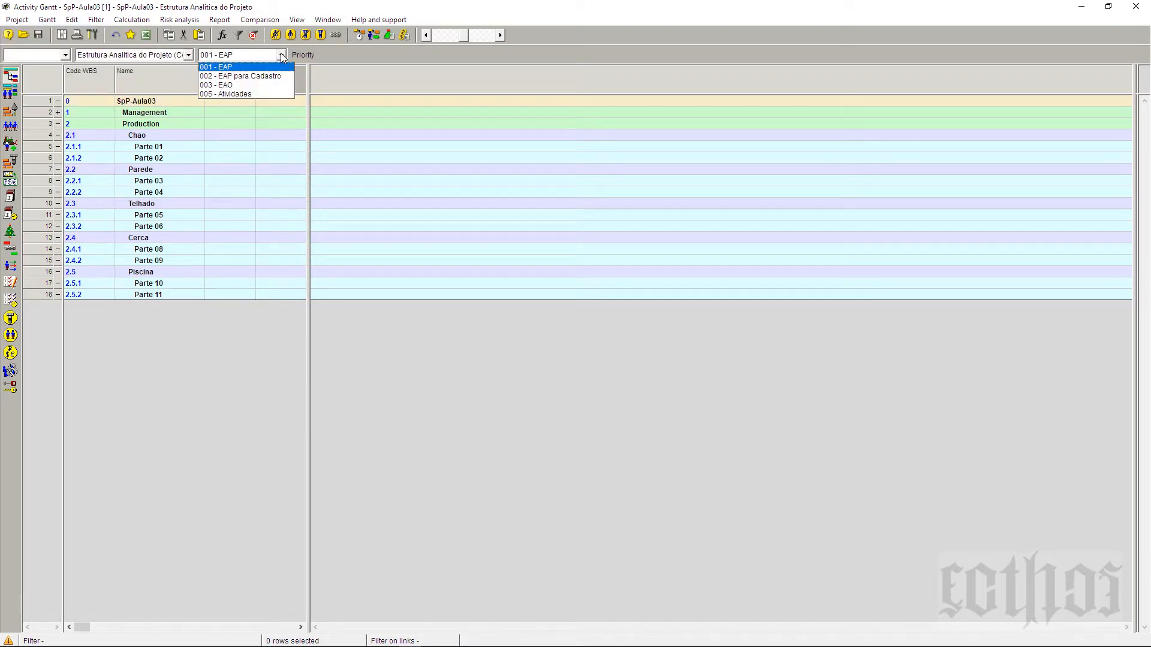
pyautogui.click(281, 95)
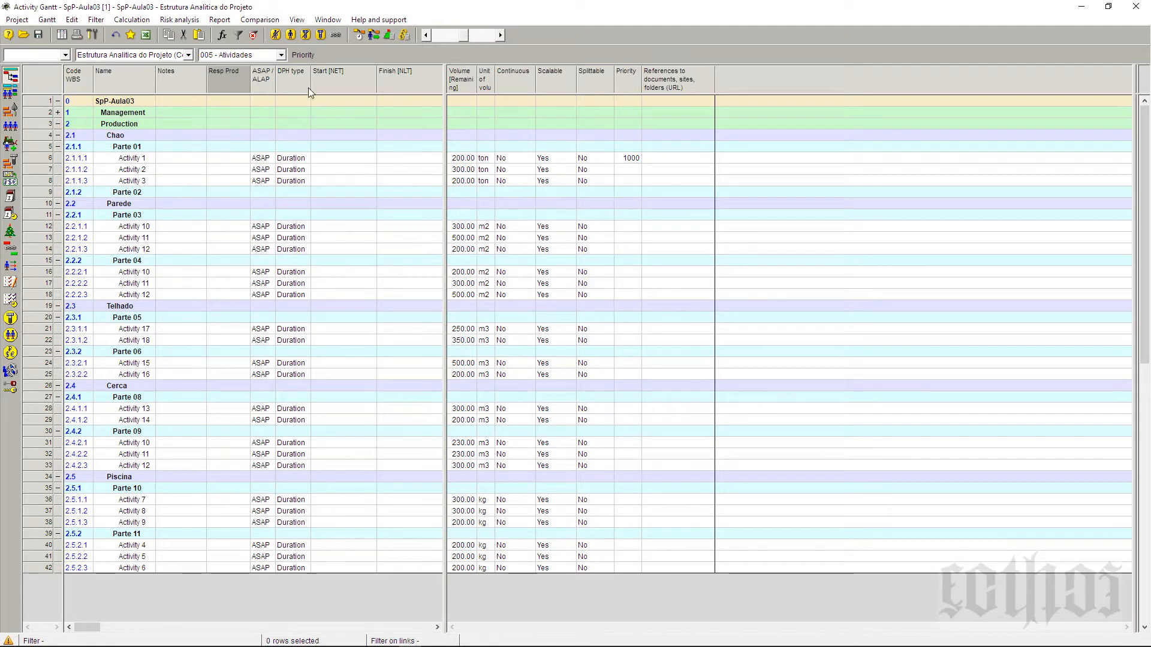
pyautogui.click(280, 55)
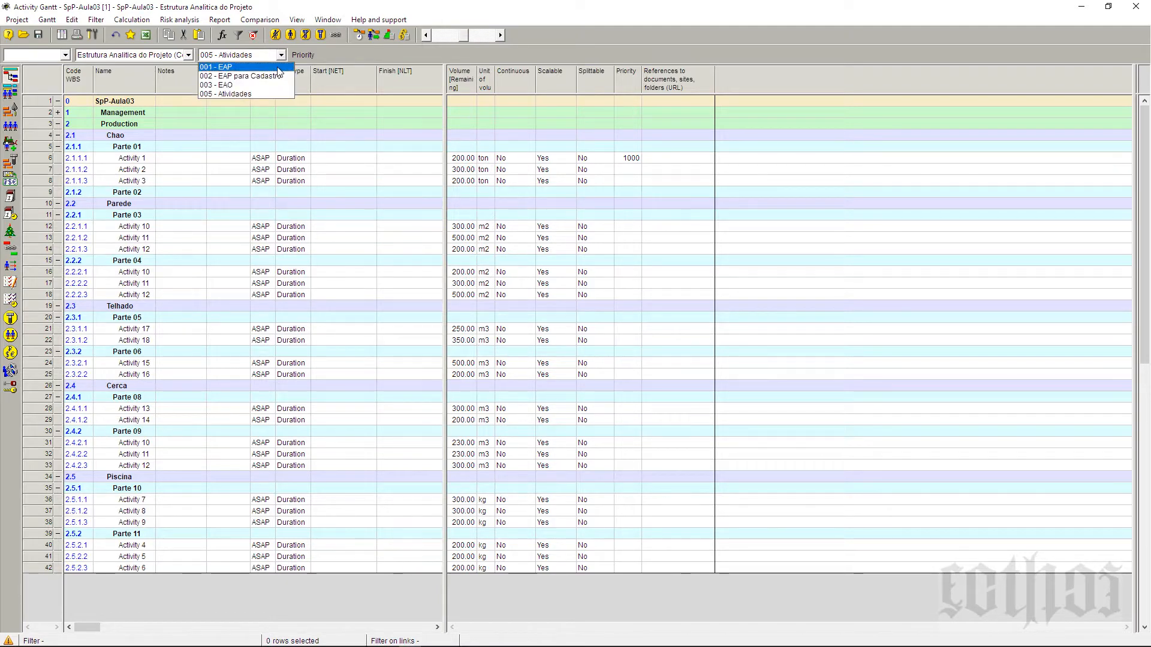
pyautogui.click(240, 67)
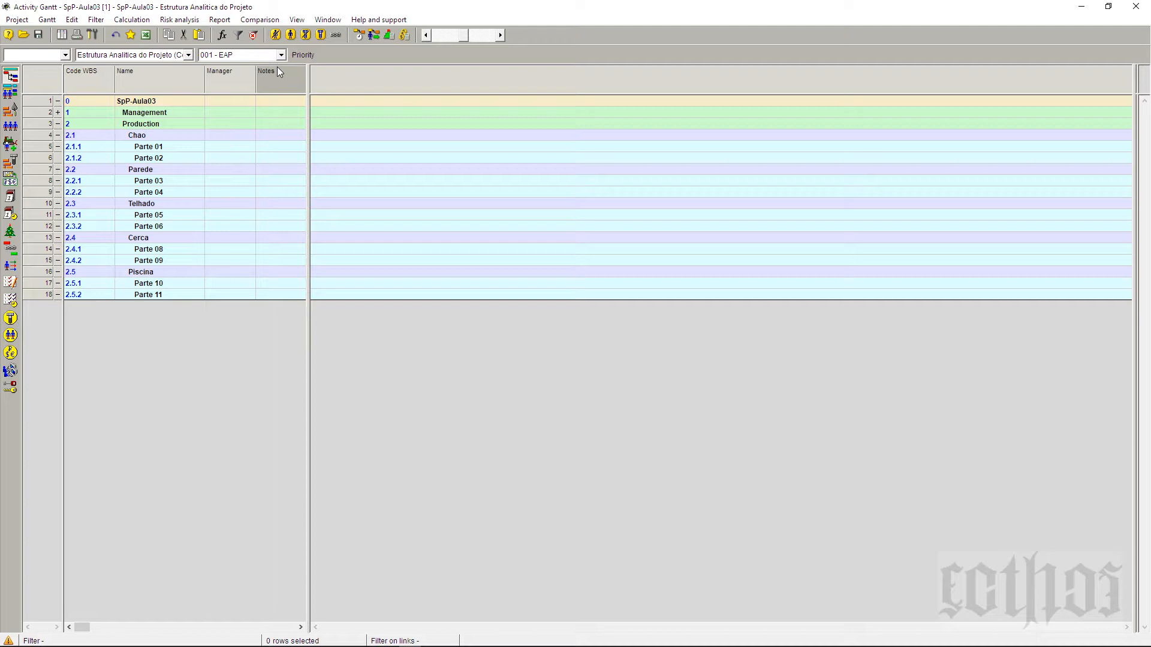
pyautogui.click(58, 113)
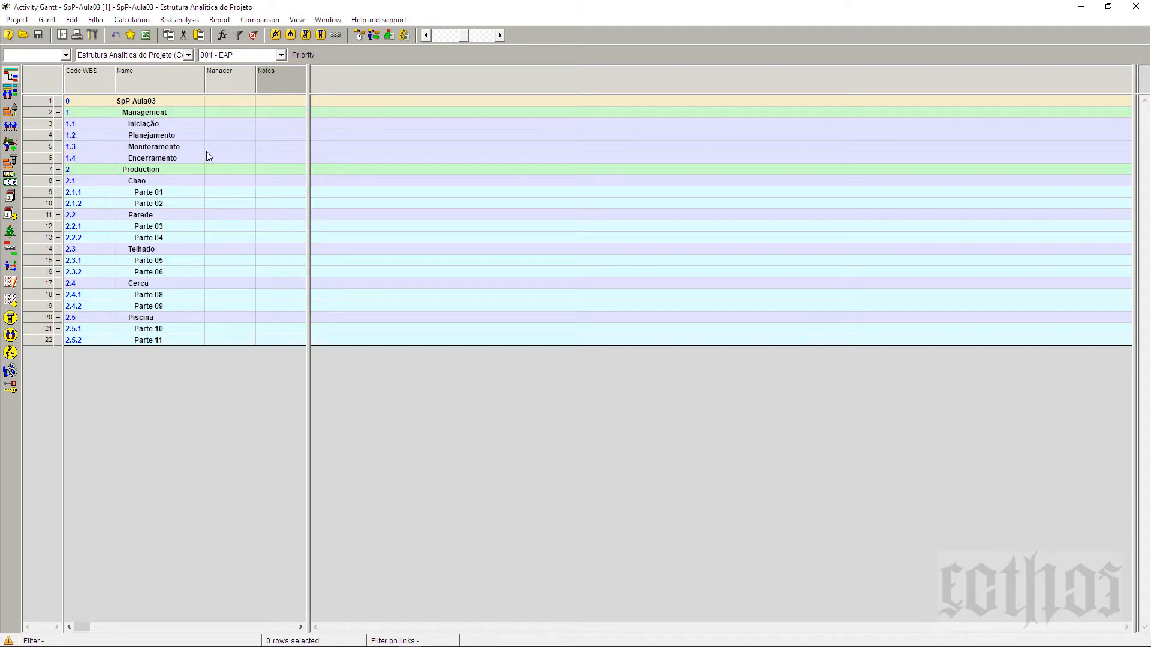
# Step: Switch to the 003 - EAO layout and look over its organizational structure rows
pyautogui.click(279, 55)
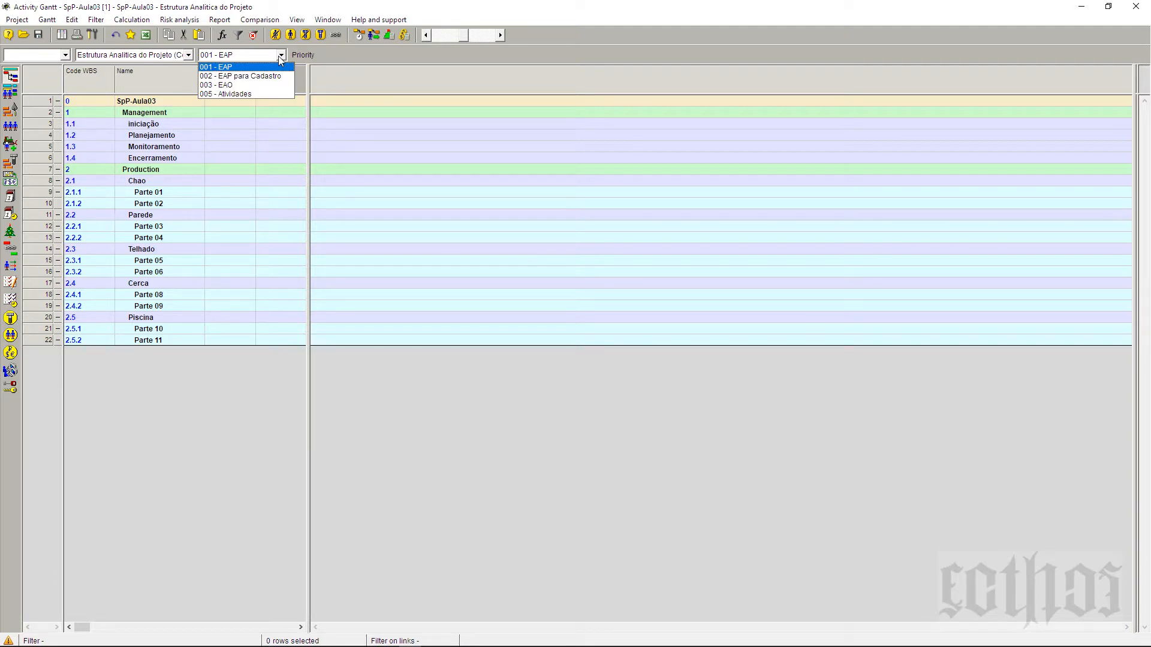
pyautogui.click(281, 88)
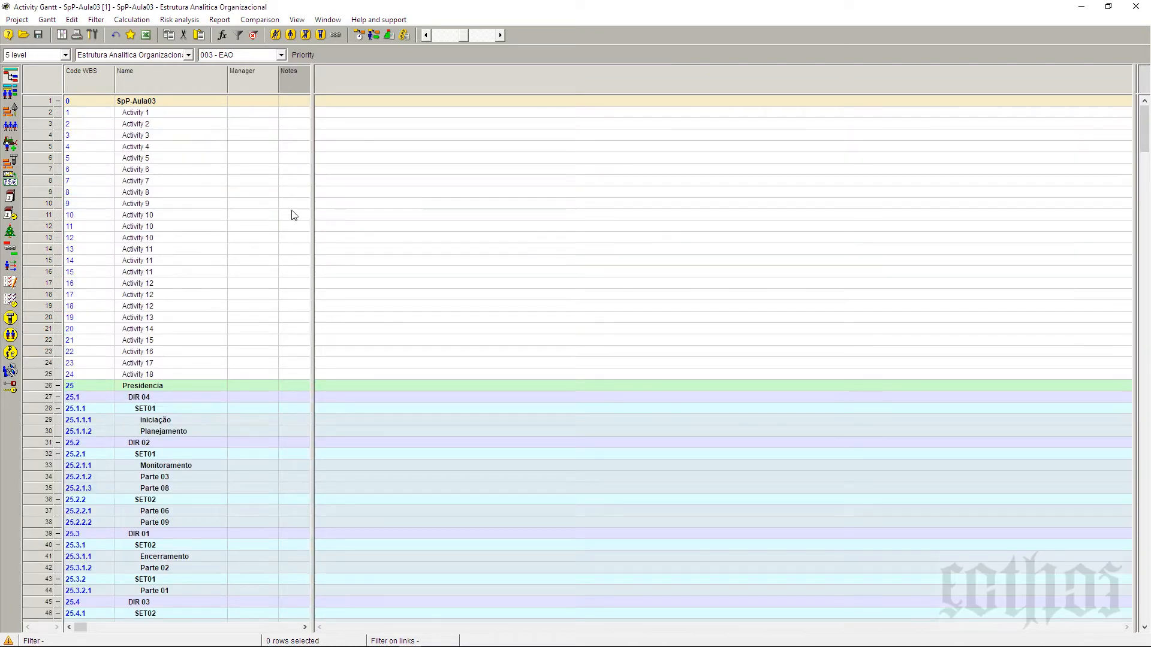
pyautogui.scroll(-4, 278, 318)
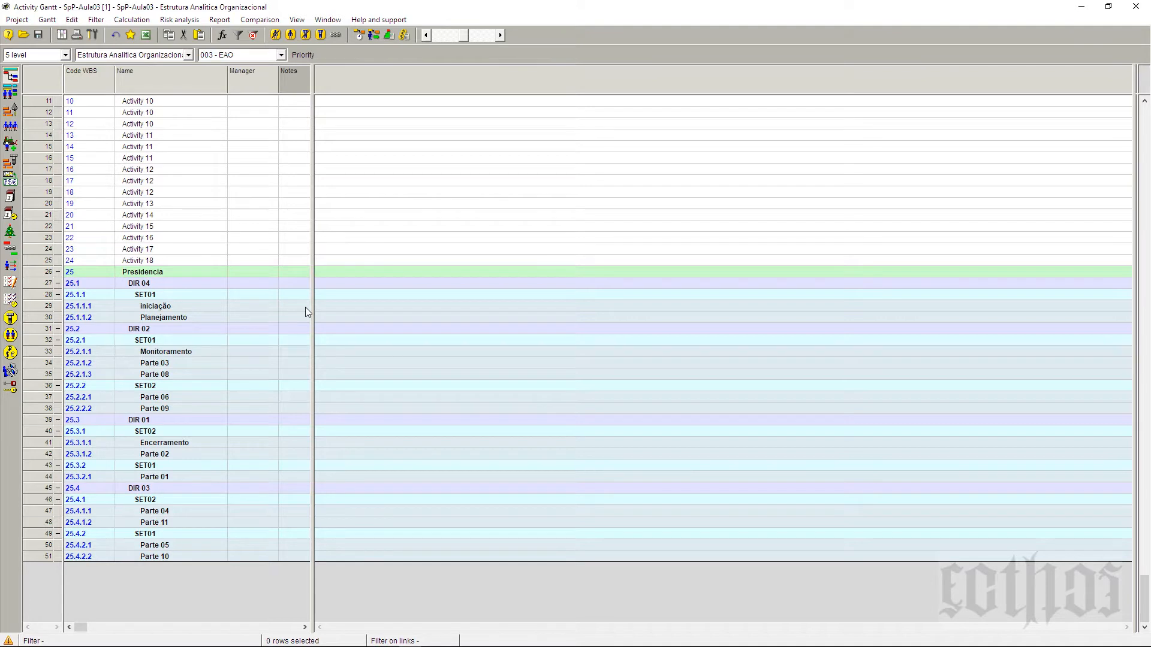
pyautogui.scroll(4, 357, 275)
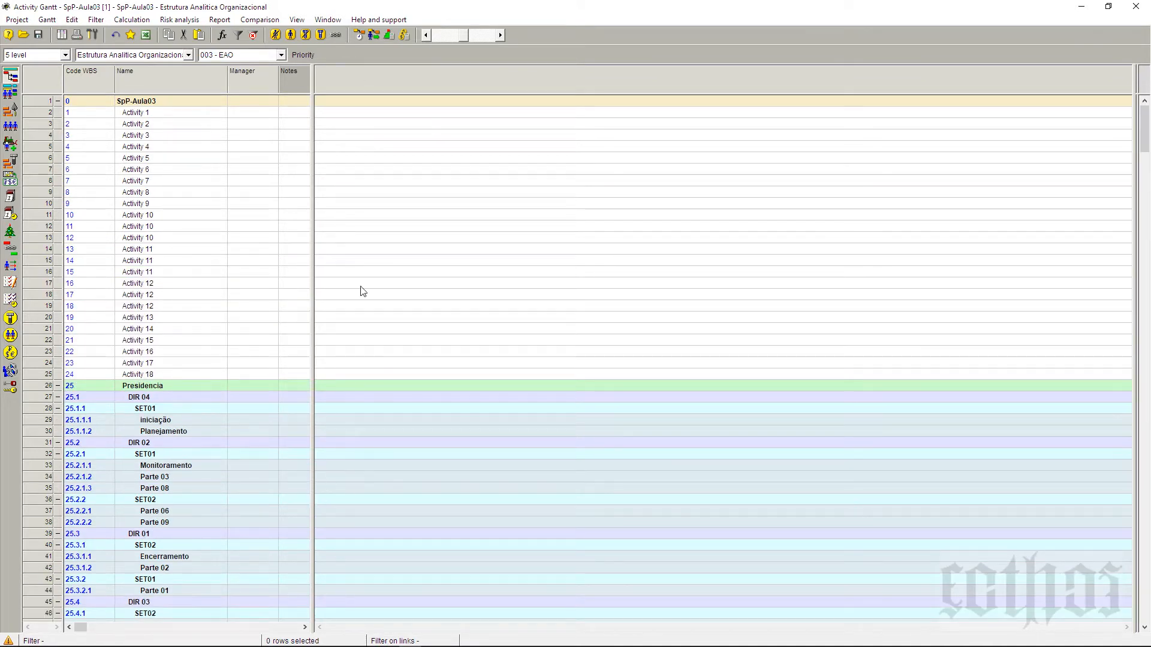
# Step: Hide activities and milestones in the Gantt diagram settings of the 003 - EAO layout and apply the change
pyautogui.click(44, 19)
pyautogui.click(42, 45)
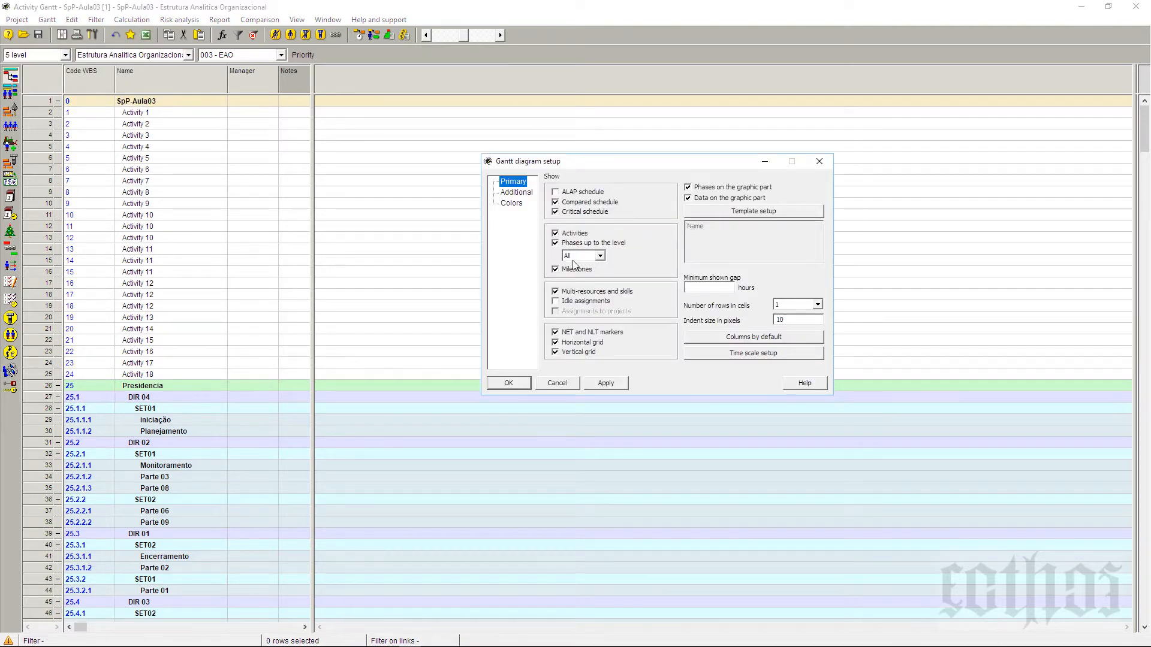
pyautogui.click(571, 233)
pyautogui.click(556, 271)
pyautogui.click(507, 383)
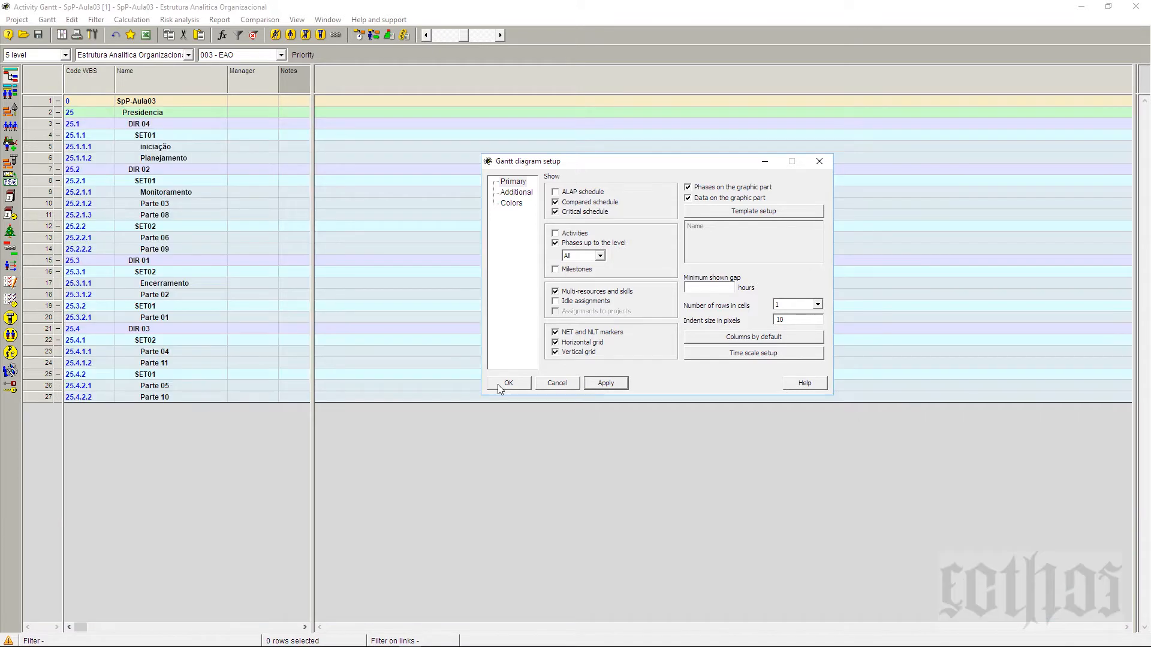
# Step: Save the modified 003 - EAO layout in the project as current
pyautogui.click(40, 20)
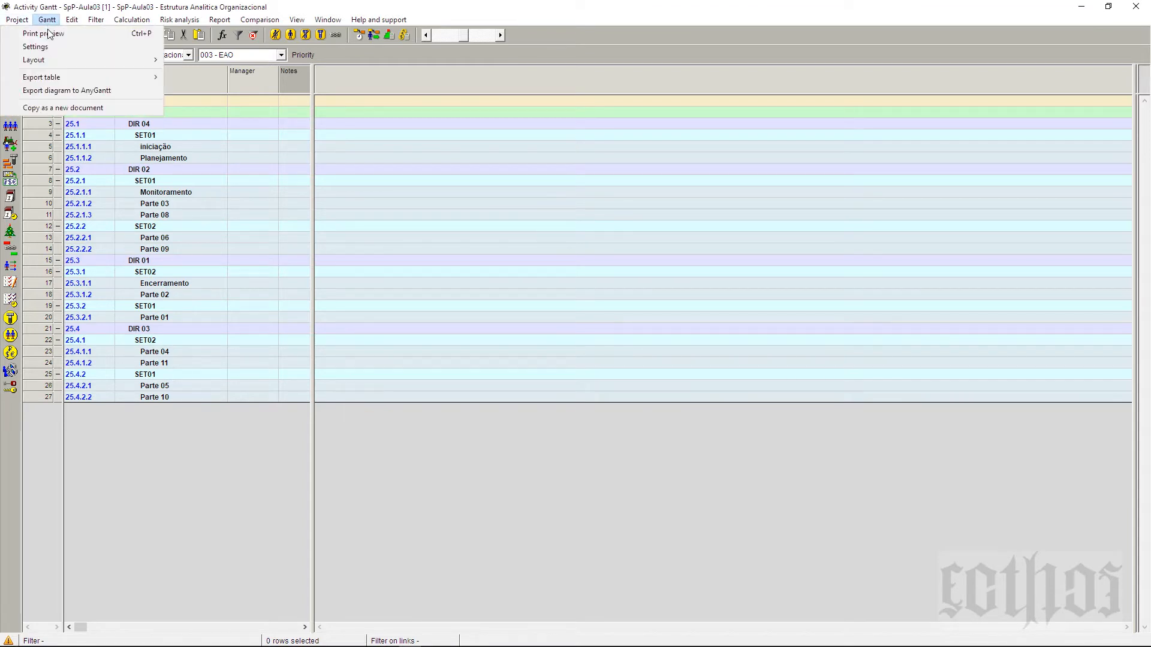
pyautogui.moveTo(59, 58)
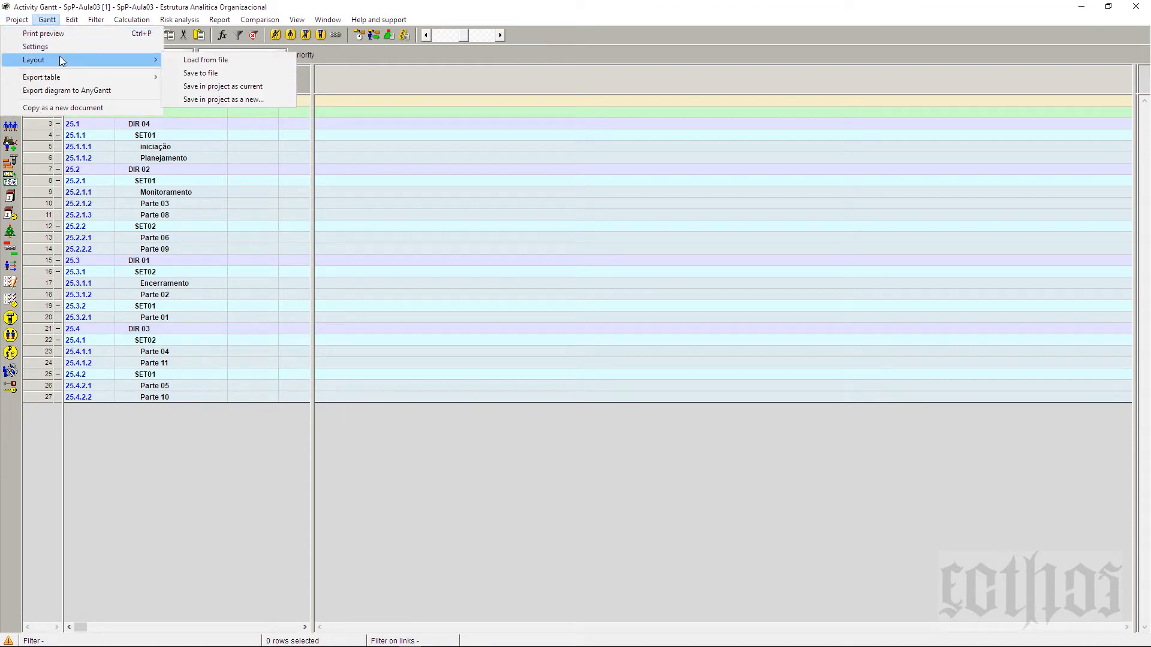
pyautogui.click(223, 86)
# Step: Switch to the 001 - EAP layout and hide milestones in its Gantt diagram settings
pyautogui.click(281, 55)
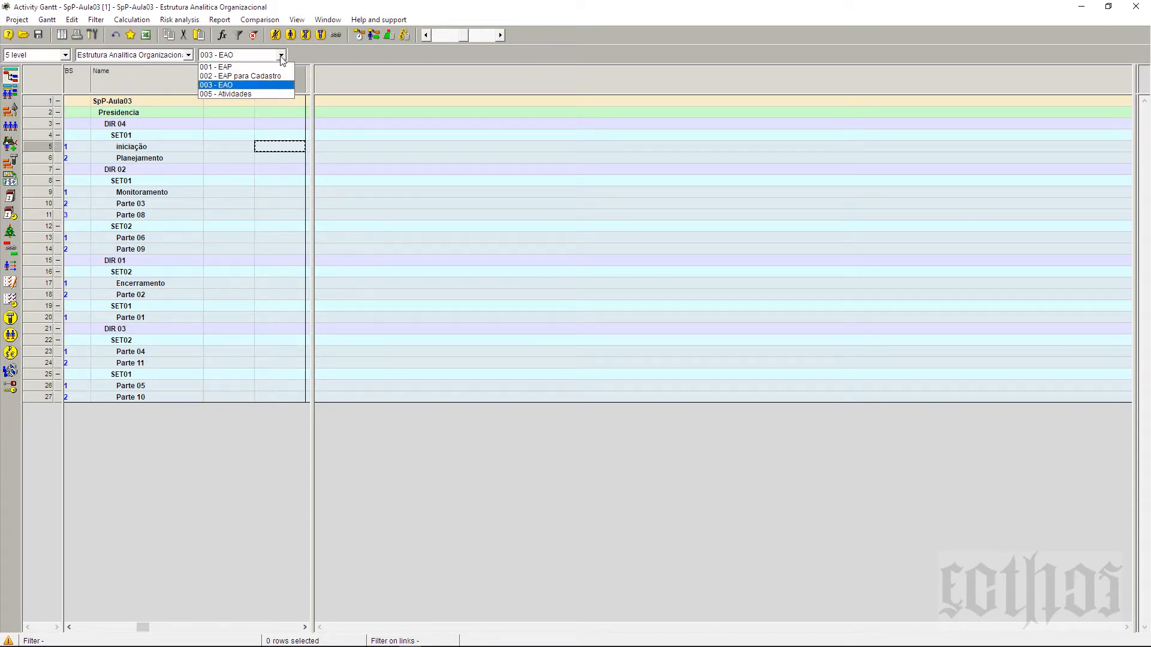
pyautogui.click(281, 64)
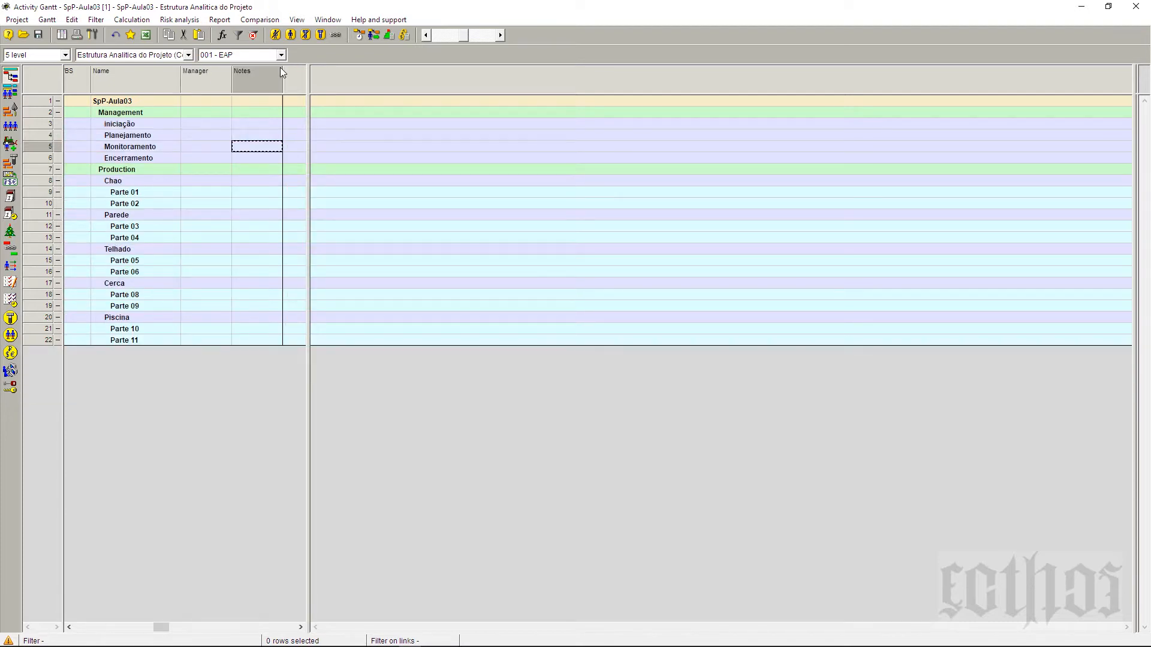
pyautogui.click(45, 19)
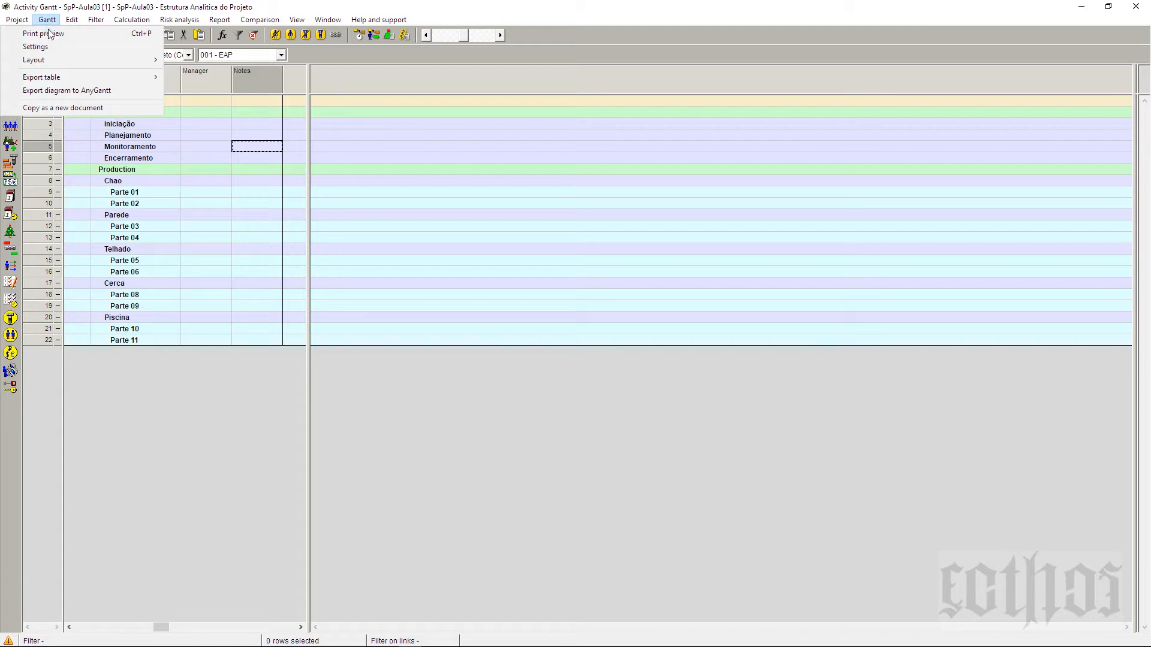
pyautogui.click(55, 46)
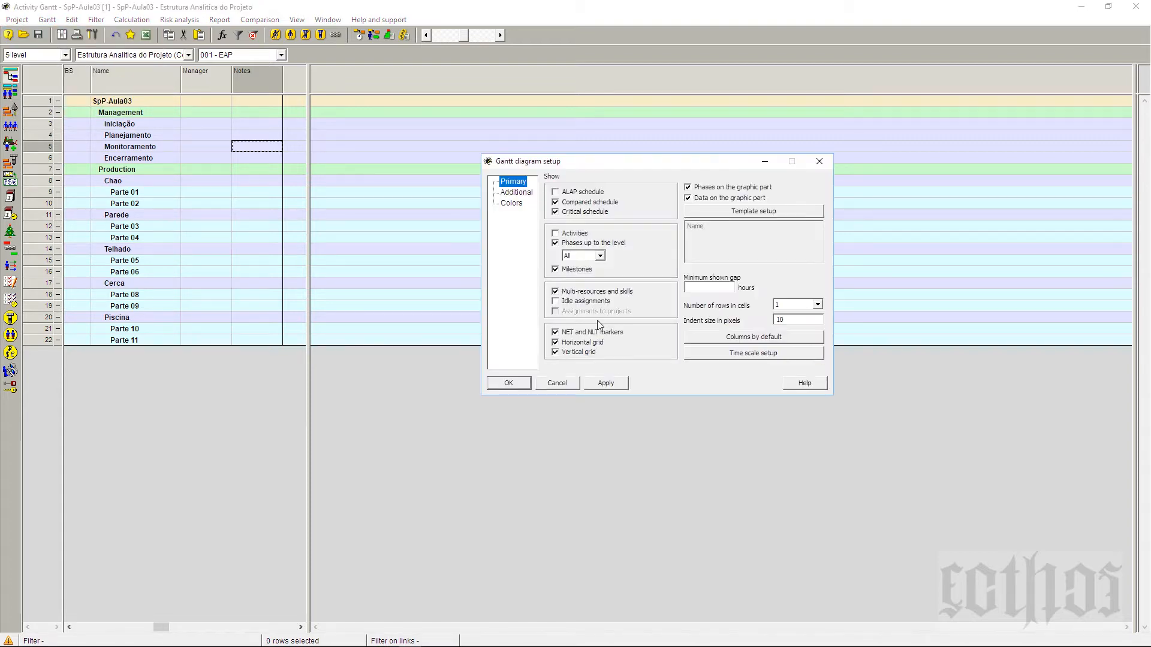
pyautogui.click(556, 270)
pyautogui.click(518, 384)
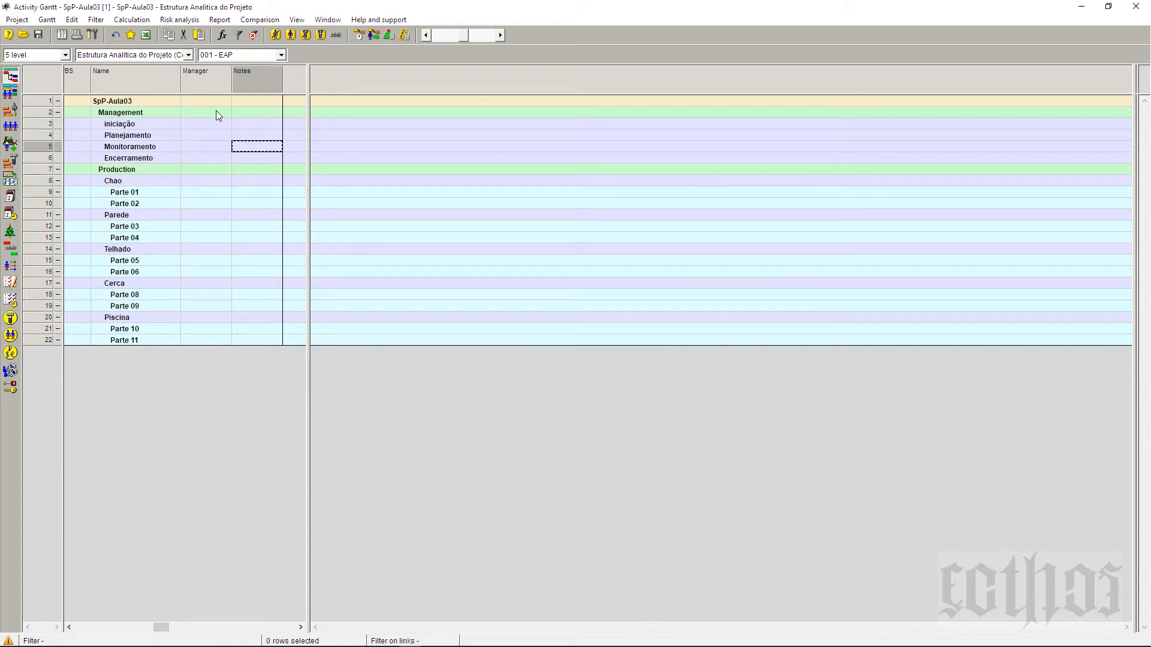
# Step: Save the 001 - EAP layout with hidden milestones in the project as current
pyautogui.click(50, 21)
pyautogui.moveTo(61, 59)
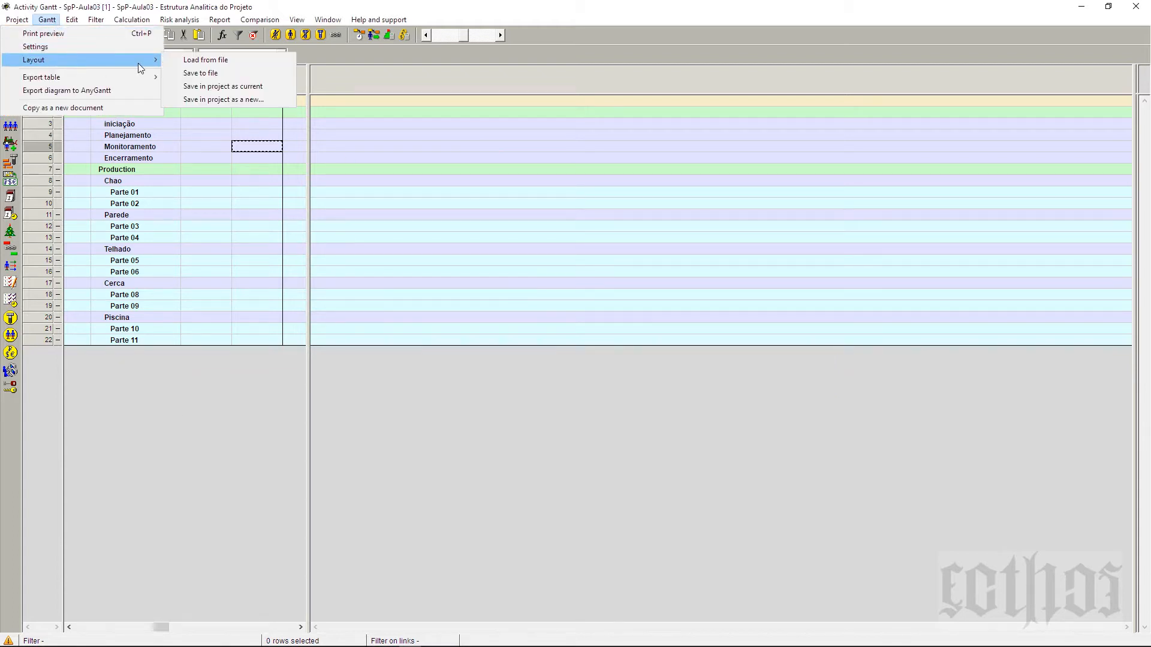
pyautogui.click(229, 88)
# Step: Switch to the 005 - Atividades layout and collapse the Management phase
pyautogui.click(232, 54)
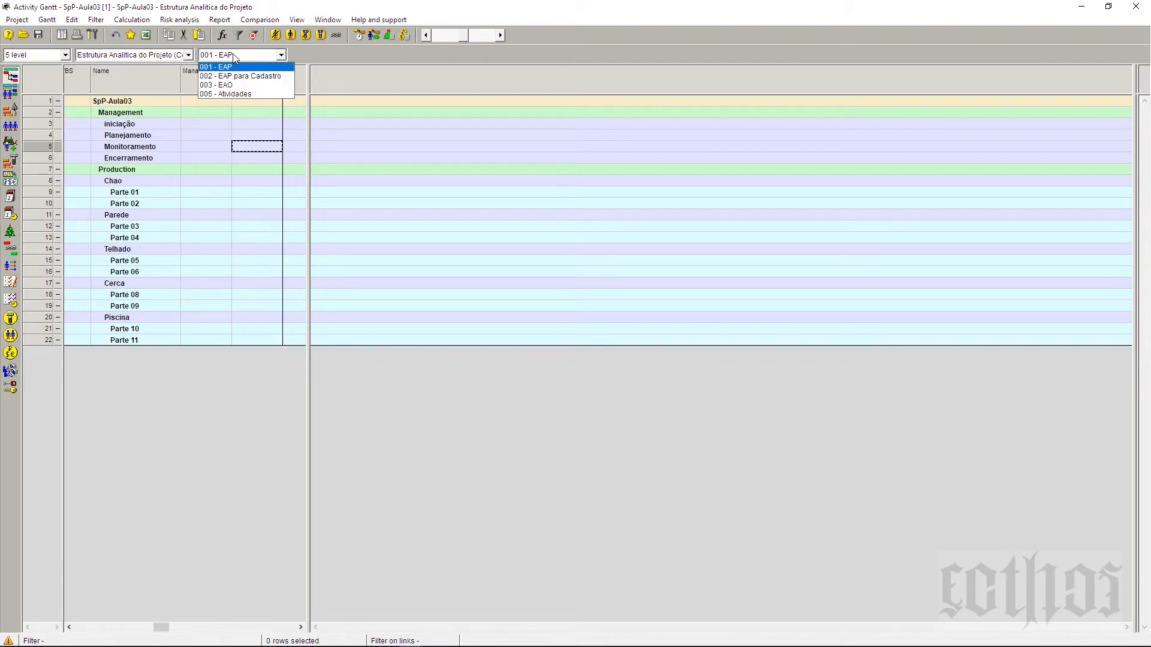
pyautogui.click(239, 94)
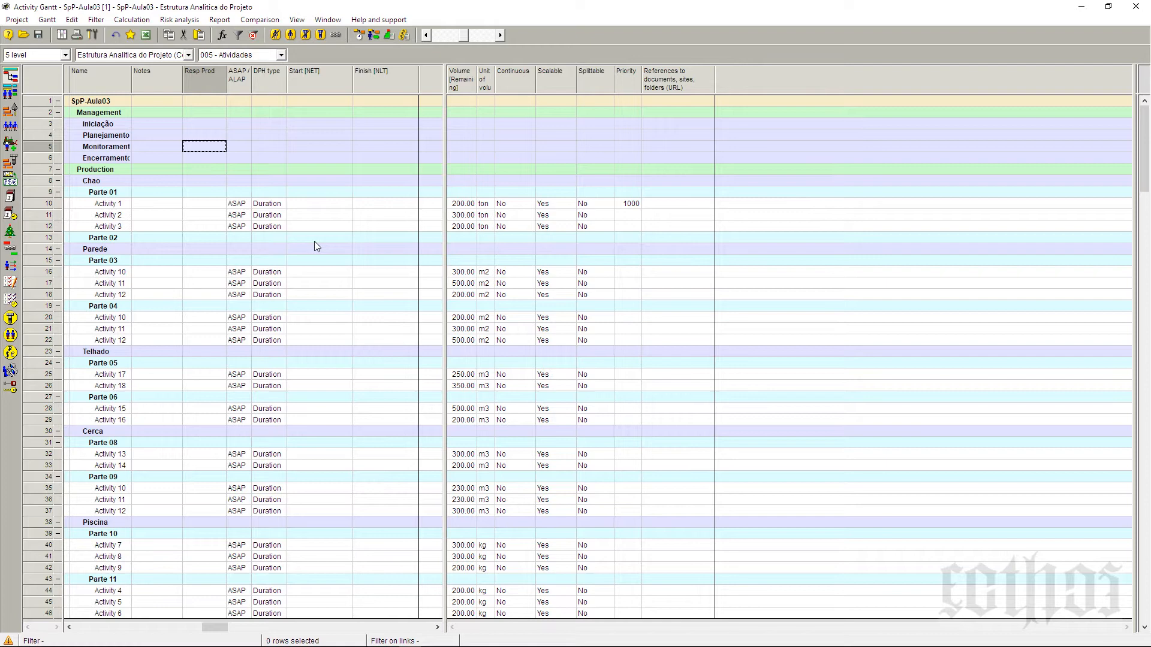
pyautogui.click(58, 114)
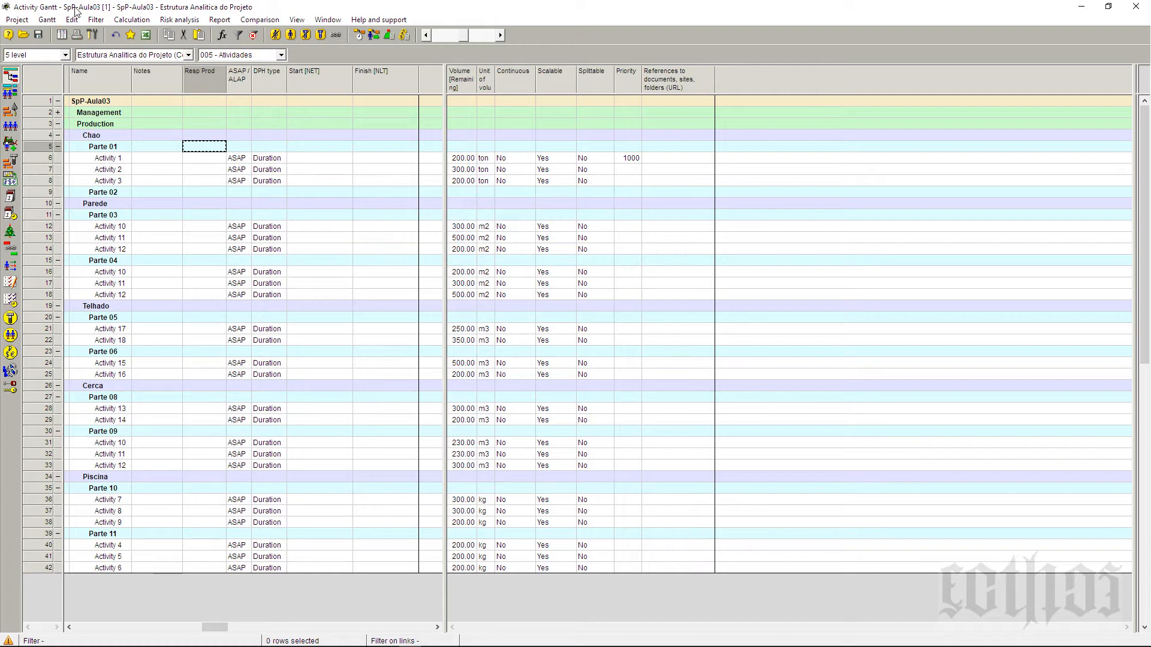
# Step: Autofit all columns of the 005 - Atividades layout and narrow the table pane to end at the Finish [NLT] column
pyautogui.click(48, 19)
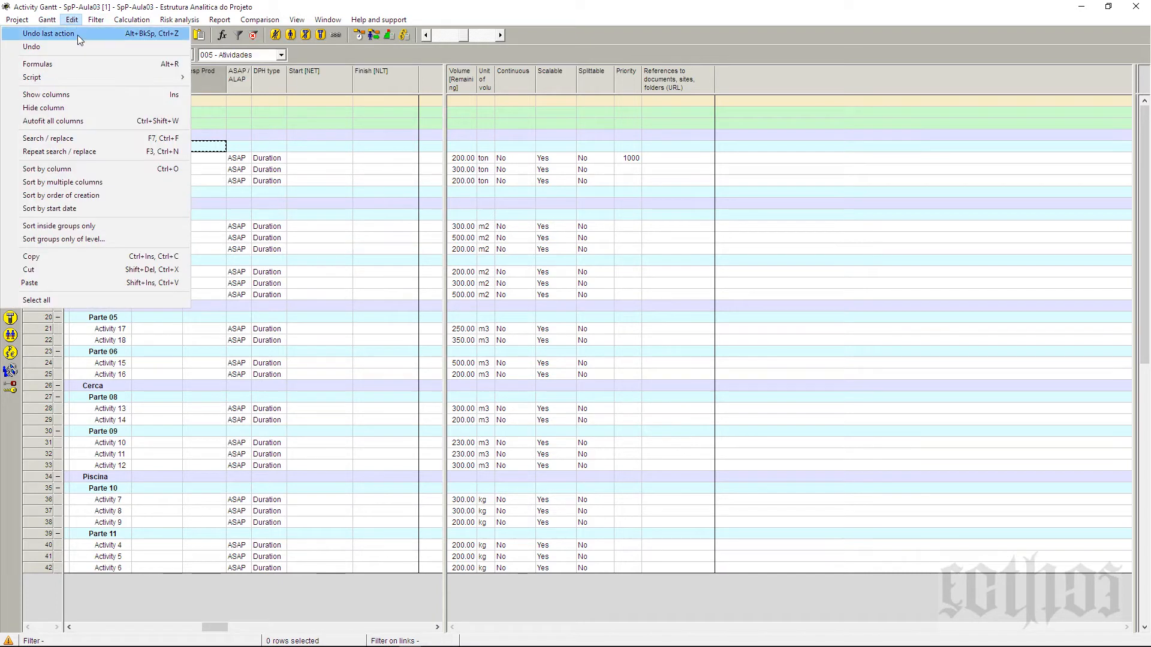
pyautogui.click(109, 122)
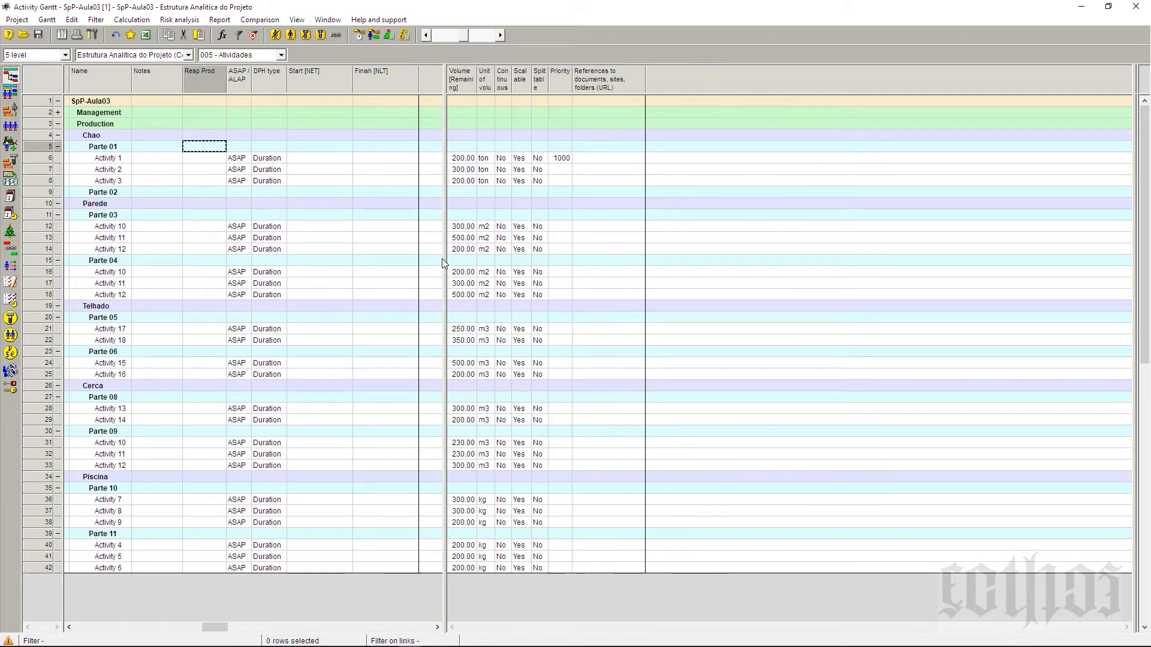
pyautogui.moveTo(429, 249); pyautogui.dragTo(426, 249)
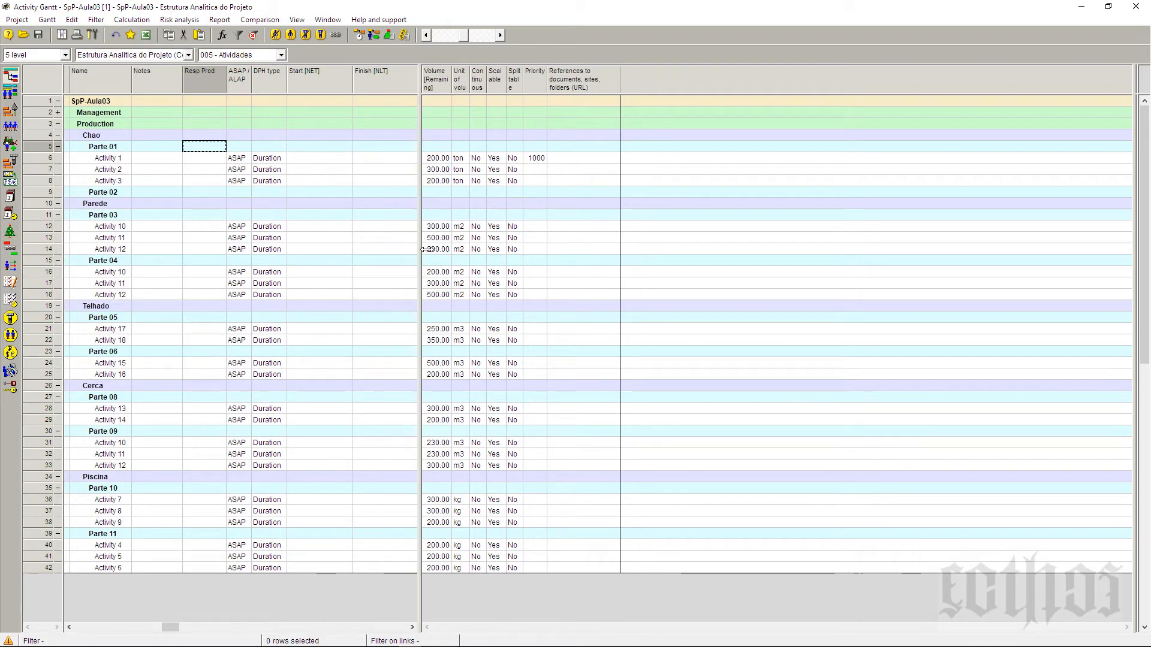
# Step: Save the adjusted 005 - Atividades layout in the project as current
pyautogui.click(47, 19)
pyautogui.moveTo(53, 60)
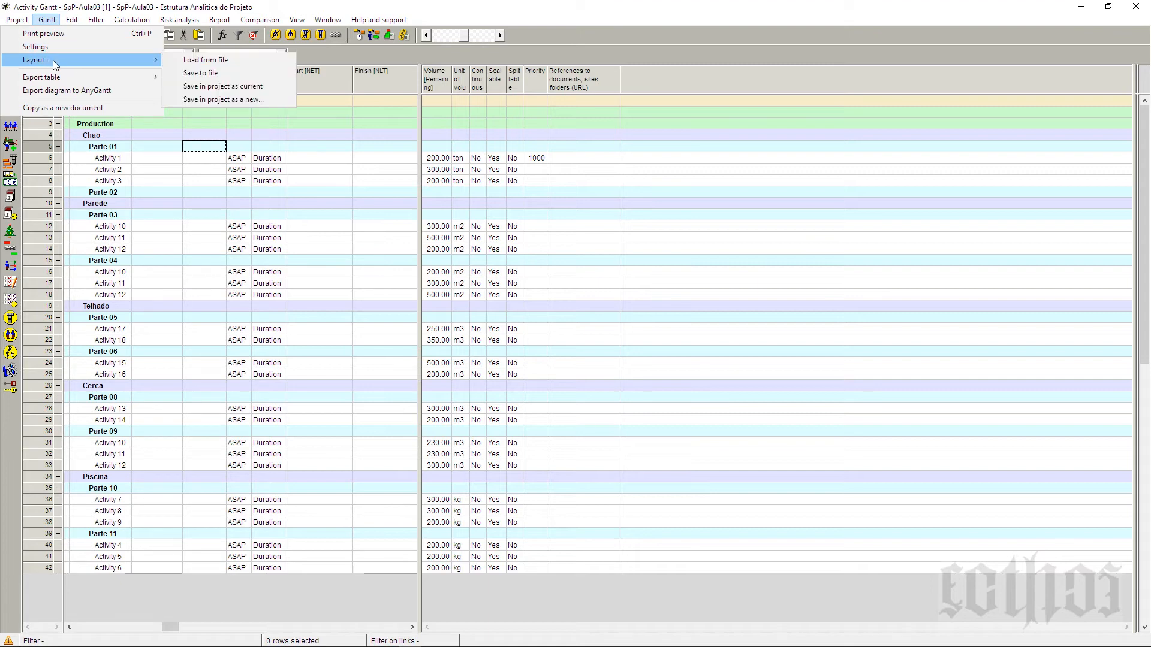
pyautogui.click(253, 87)
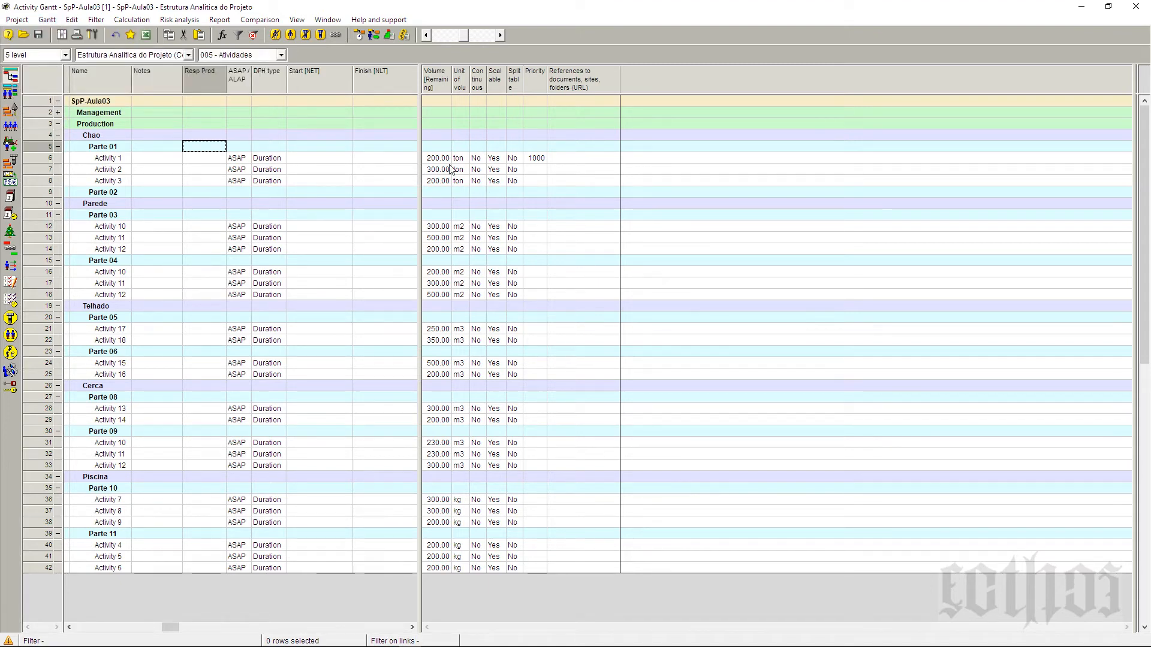
pyautogui.click(281, 55)
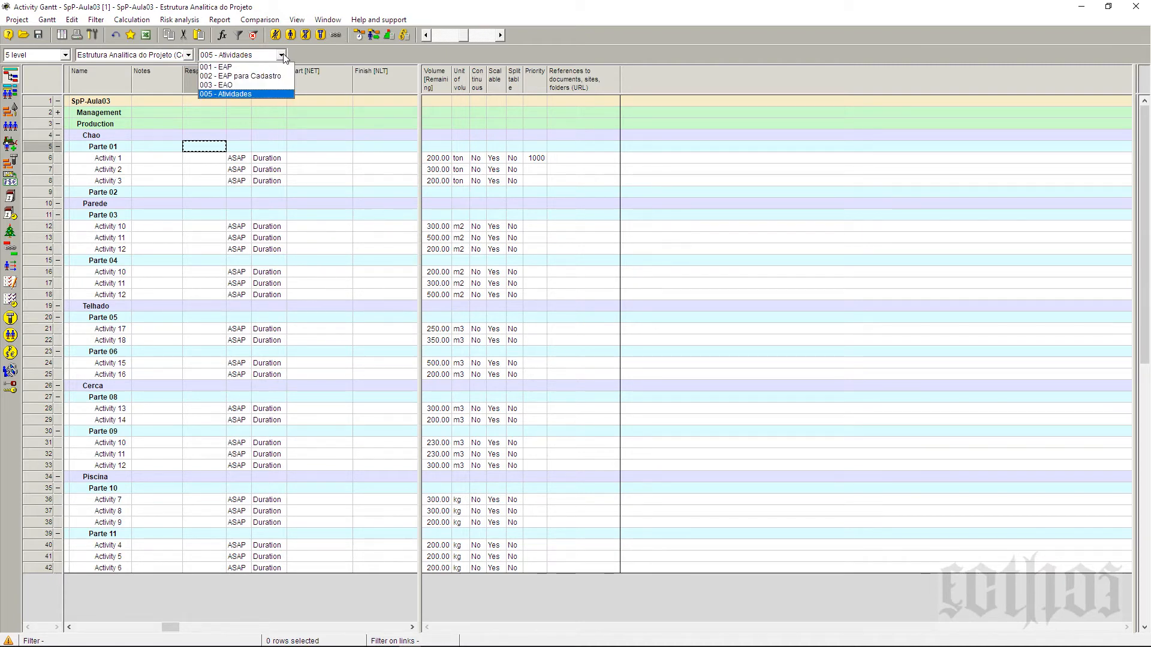
pyautogui.click(188, 54)
pyautogui.click(188, 54)
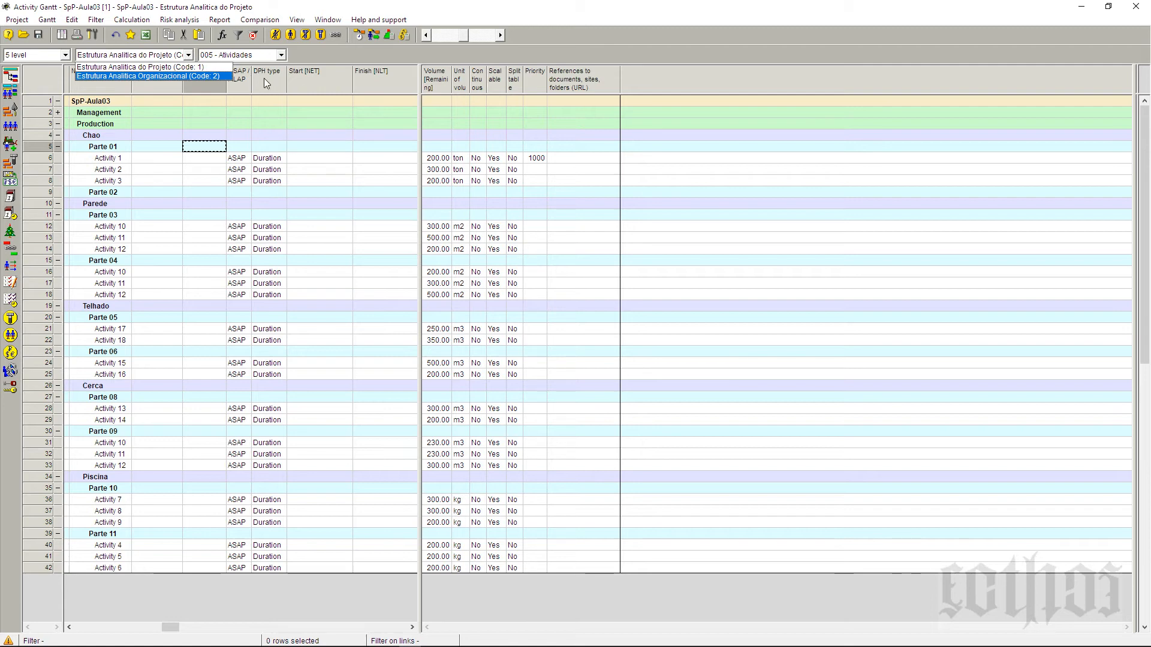
# Step: Save the current layout in the project as a new one named 006 - Atividades e Marcos
pyautogui.click(48, 22)
pyautogui.click(48, 22)
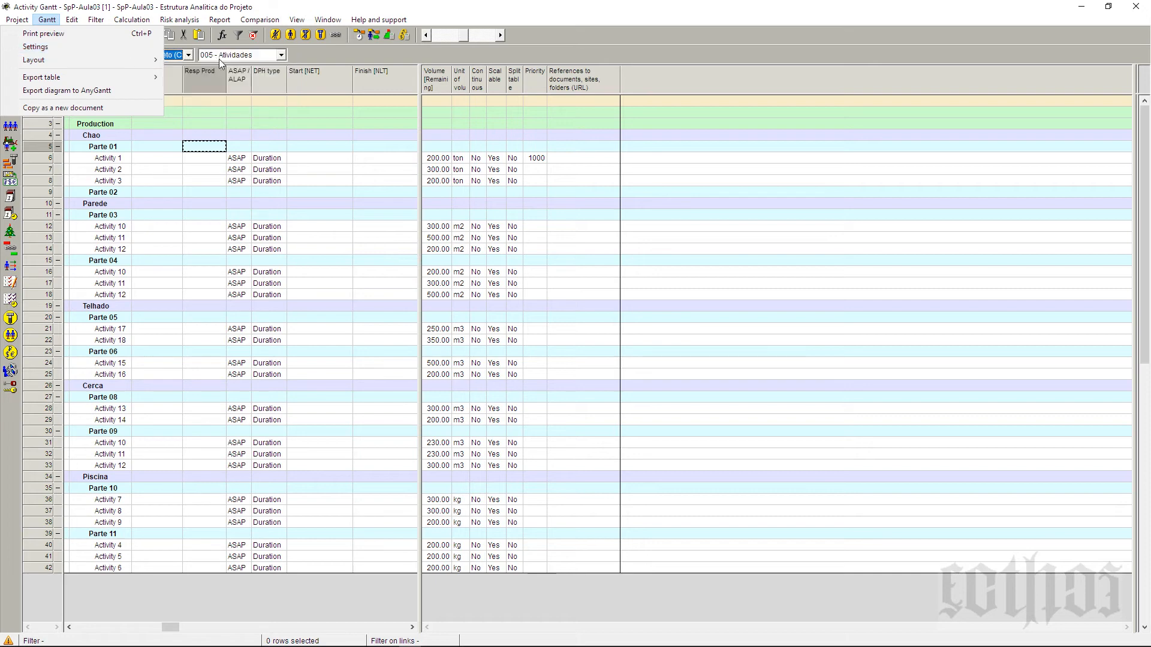
pyautogui.moveTo(123, 60)
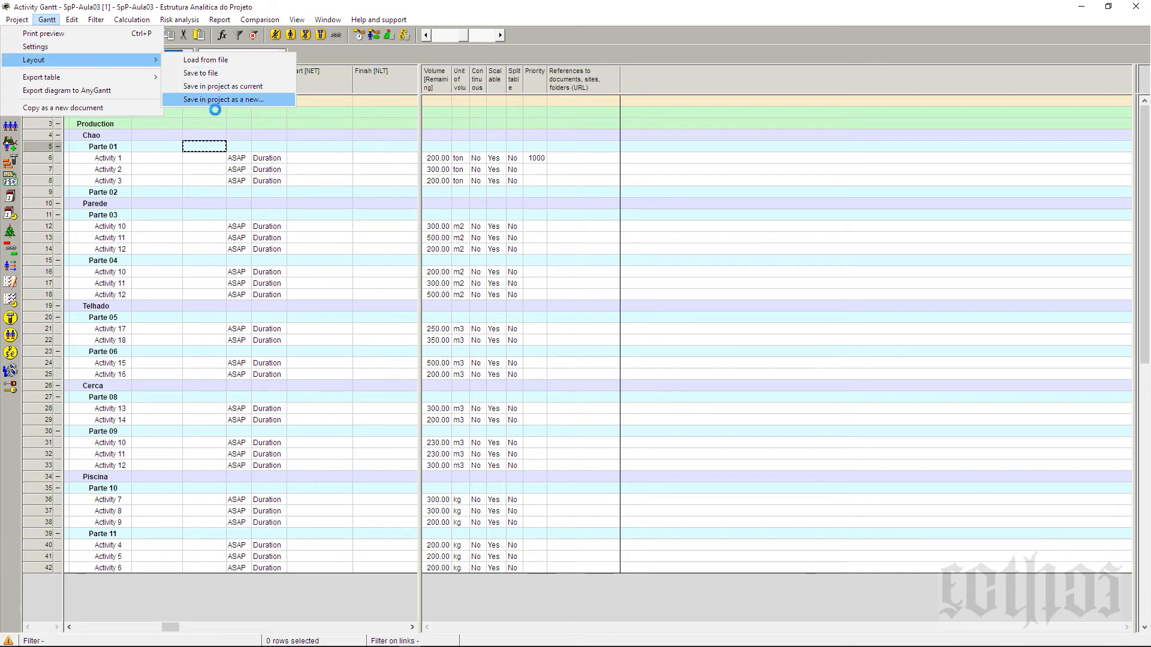
pyautogui.click(216, 103)
pyautogui.write('006')
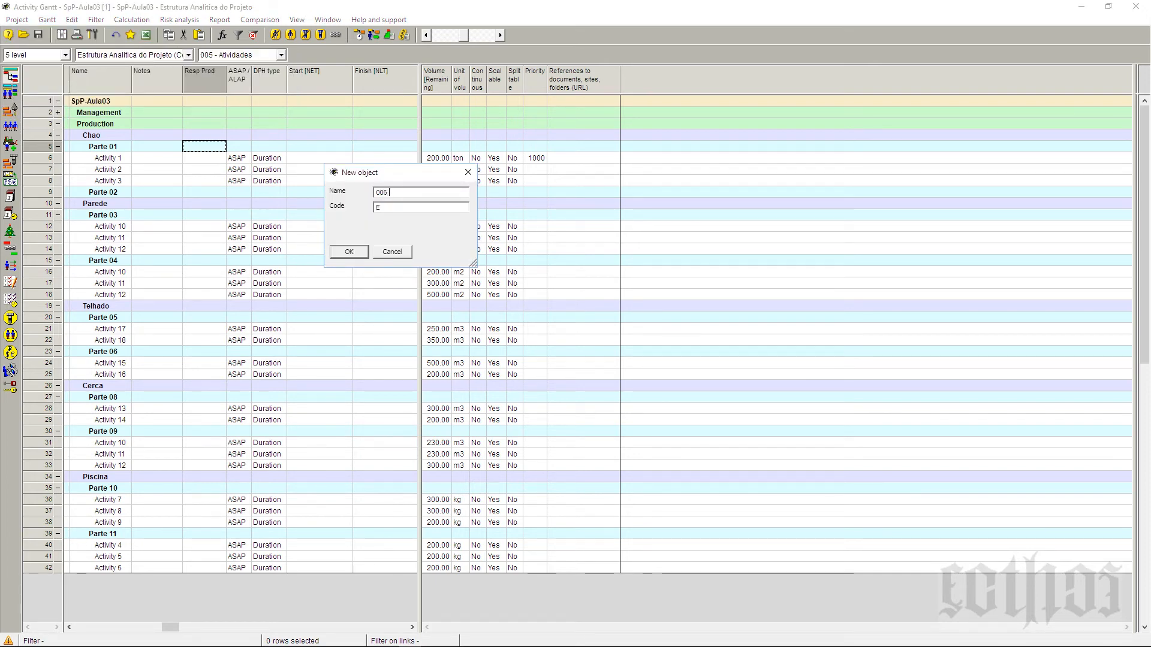
pyautogui.write(' - Atividades e Marcos')
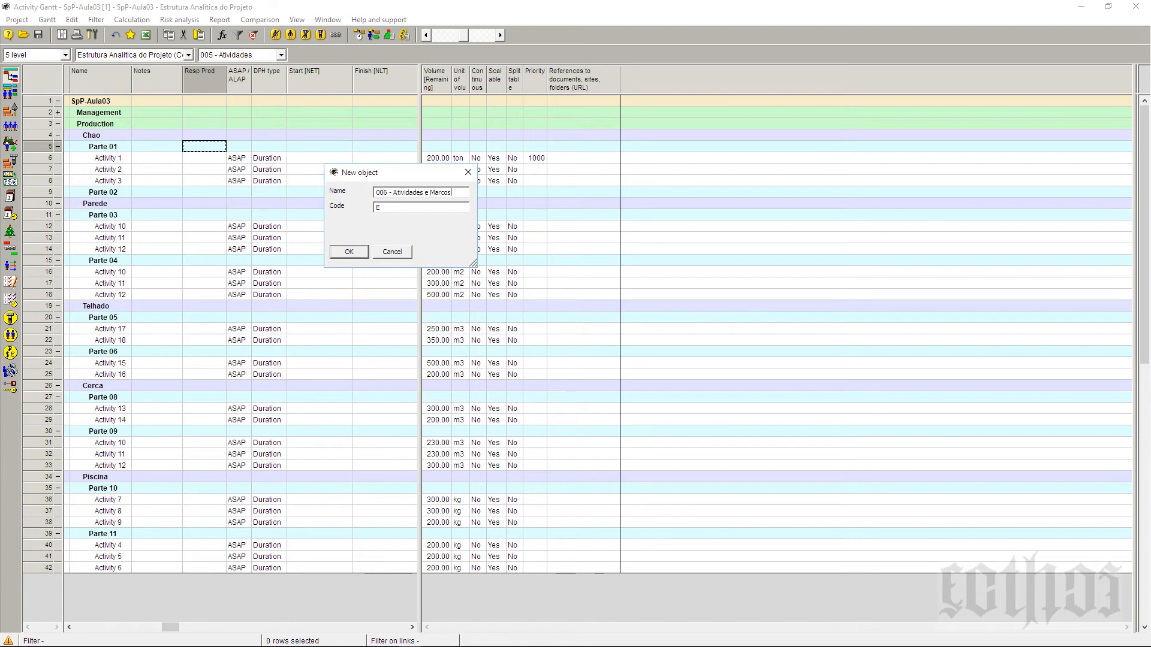
pyautogui.click(340, 256)
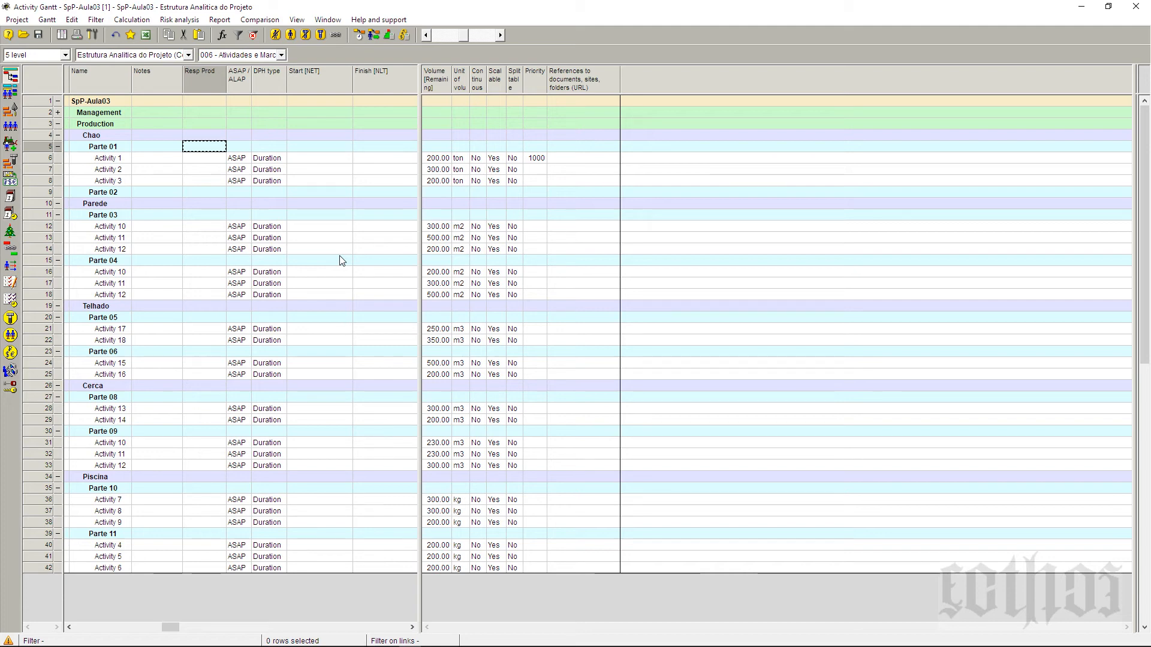
# Step: Hide the phases in the Gantt diagram settings of the 006 - Atividades e Marcos layout
pyautogui.click(46, 20)
pyautogui.click(46, 44)
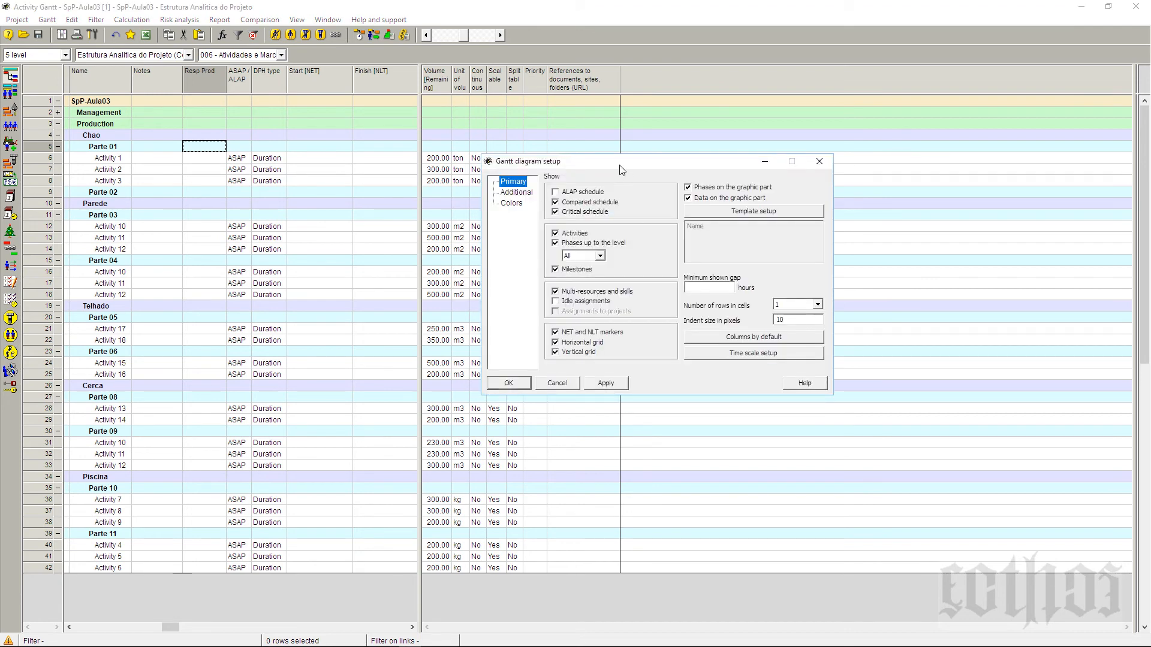
pyautogui.moveTo(620, 170); pyautogui.dragTo(677, 170)
pyautogui.click(555, 243)
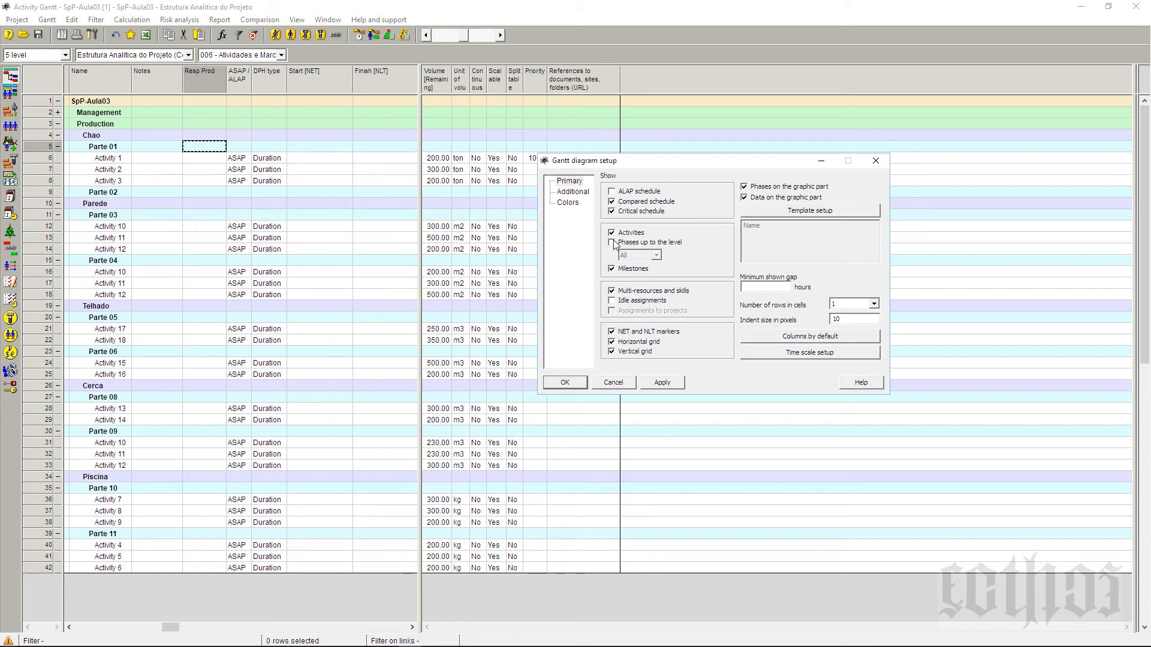
pyautogui.click(565, 382)
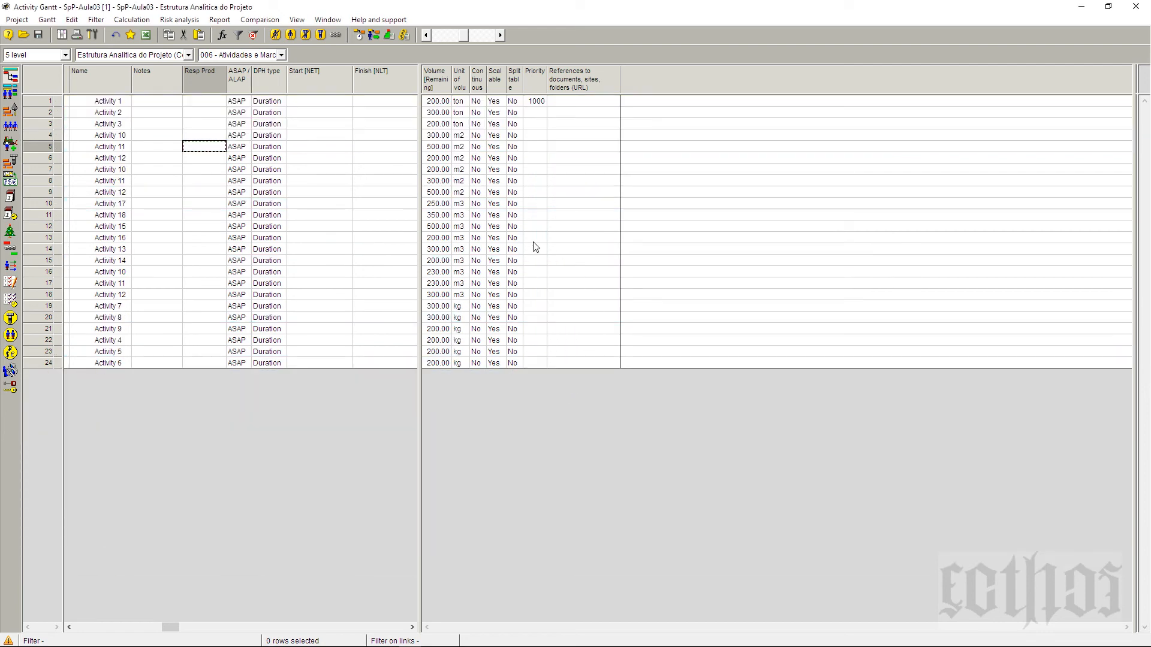
# Step: Save the 006 - Atividades e Marcos layout in the project as current and switch back to 005 - Atividades
pyautogui.click(48, 21)
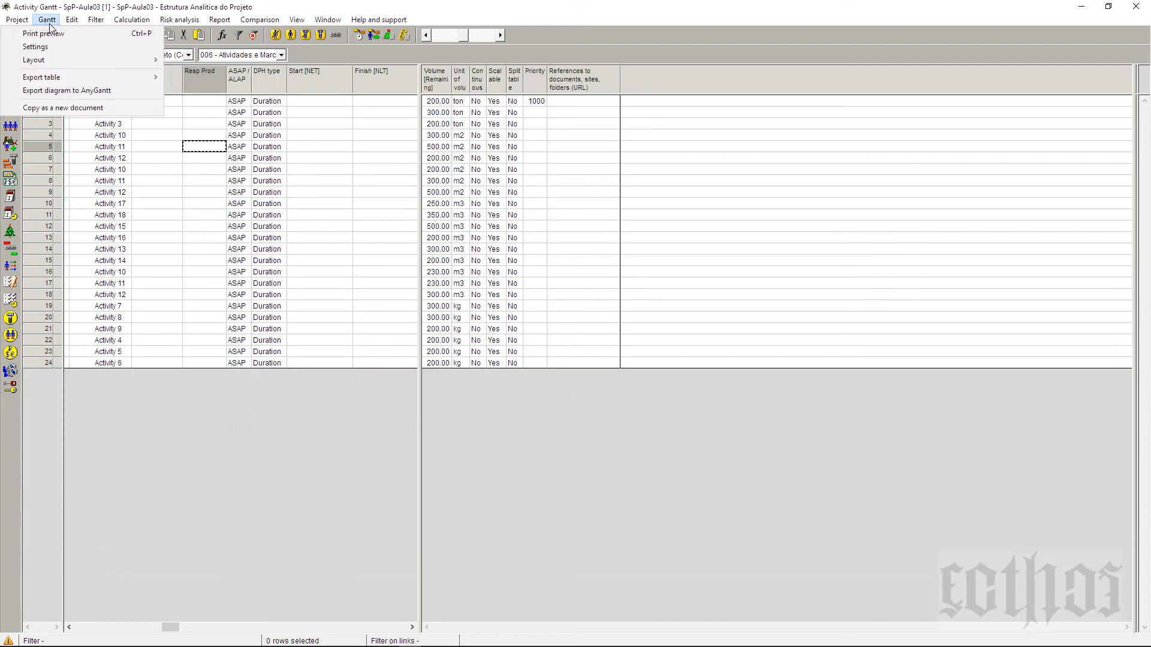
pyautogui.moveTo(55, 57)
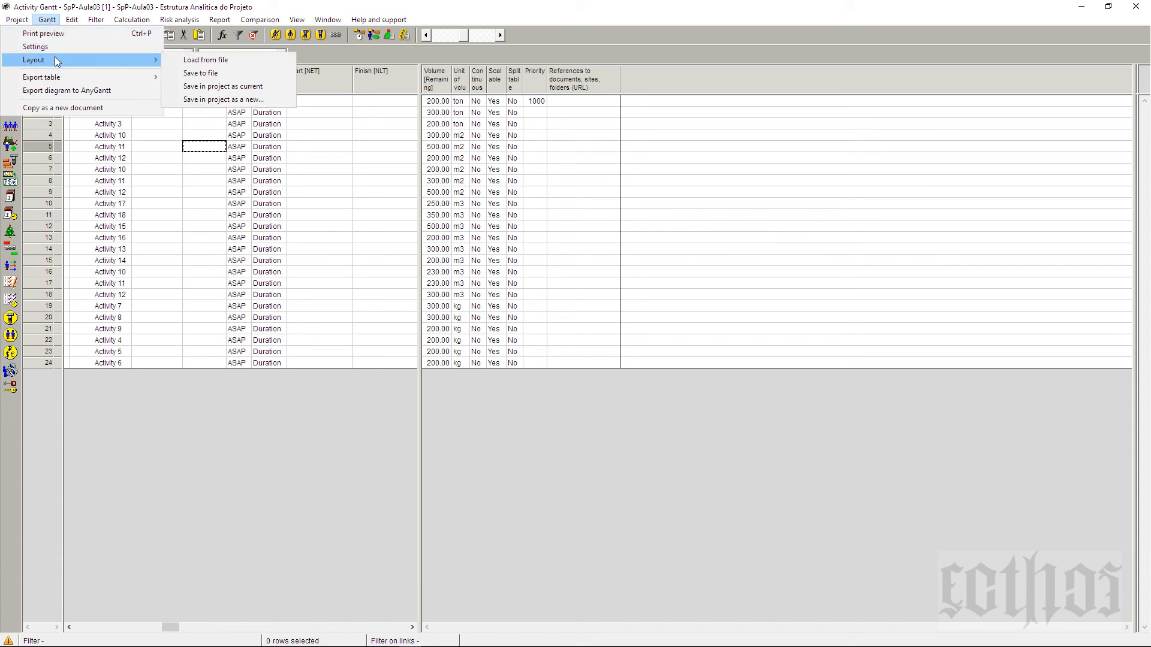
pyautogui.click(245, 86)
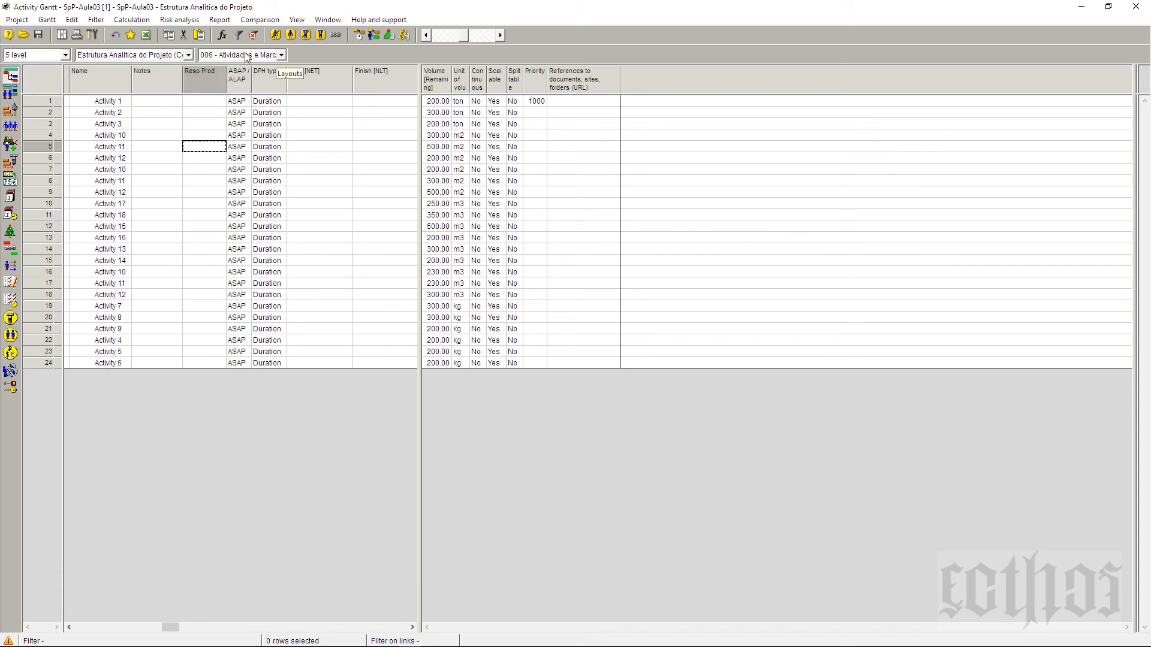
pyautogui.click(280, 54)
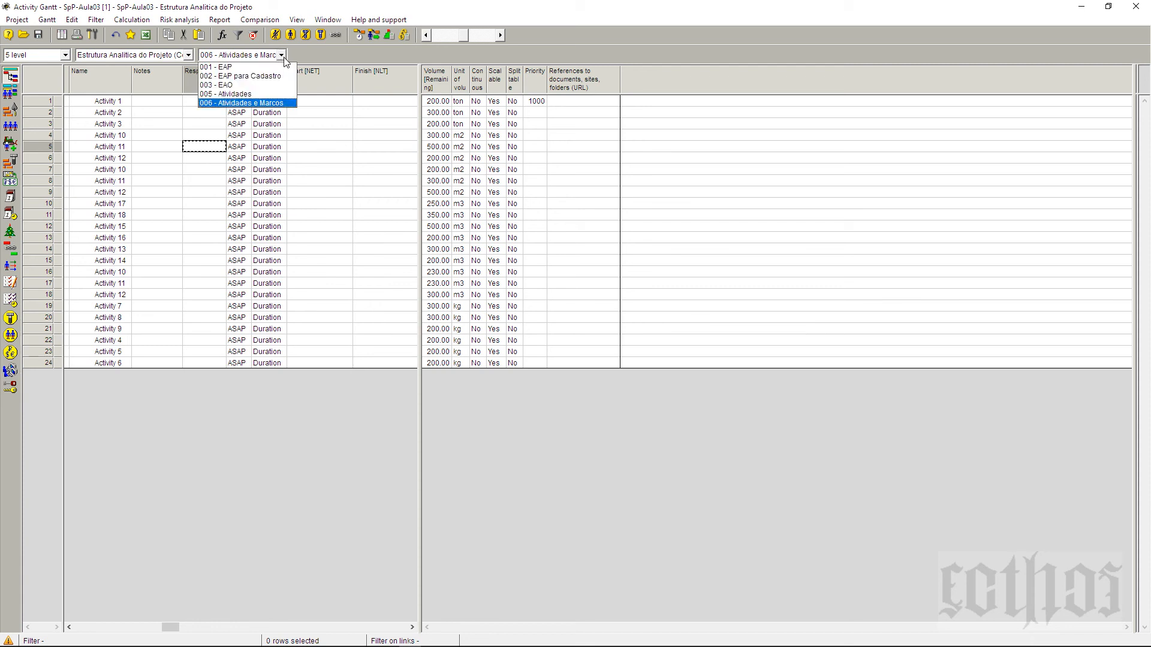
pyautogui.click(279, 95)
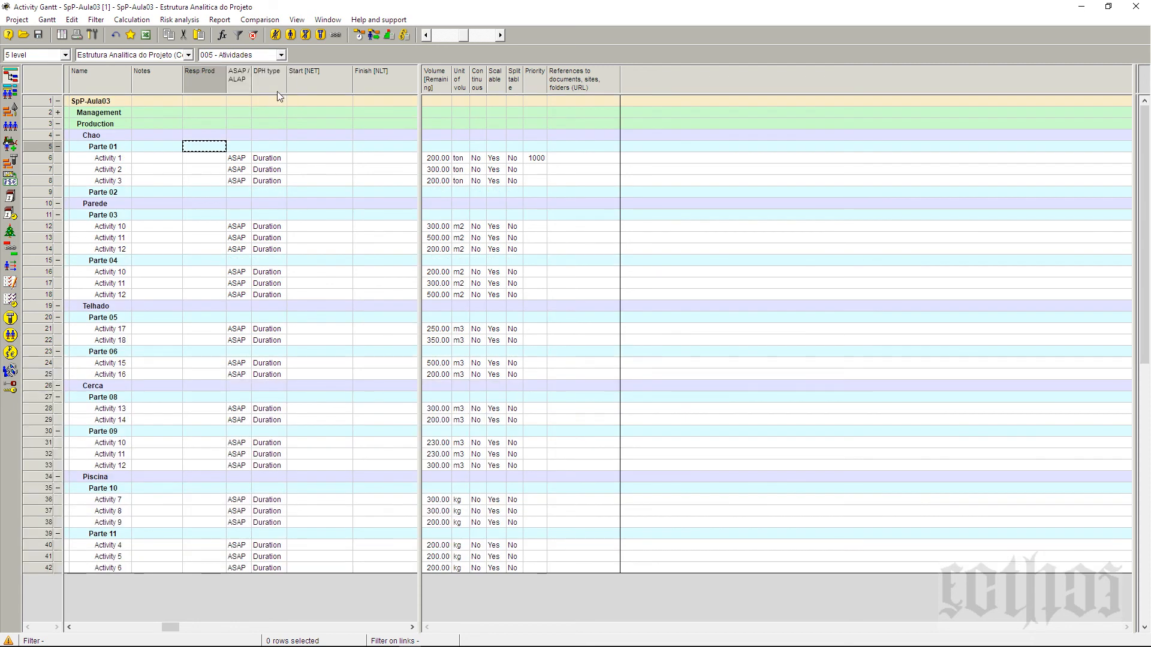